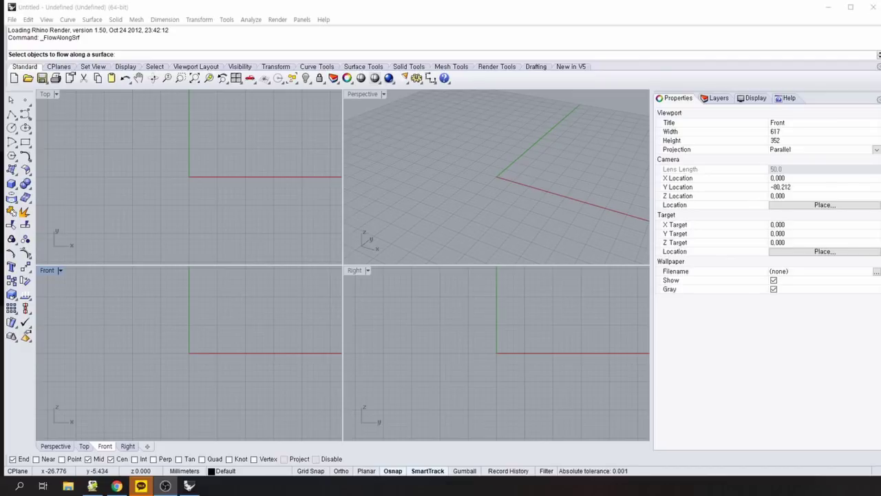
Cancel FlowAlongSrf, make the Top view active and pop up the Curve tools palette.
key(Escape)
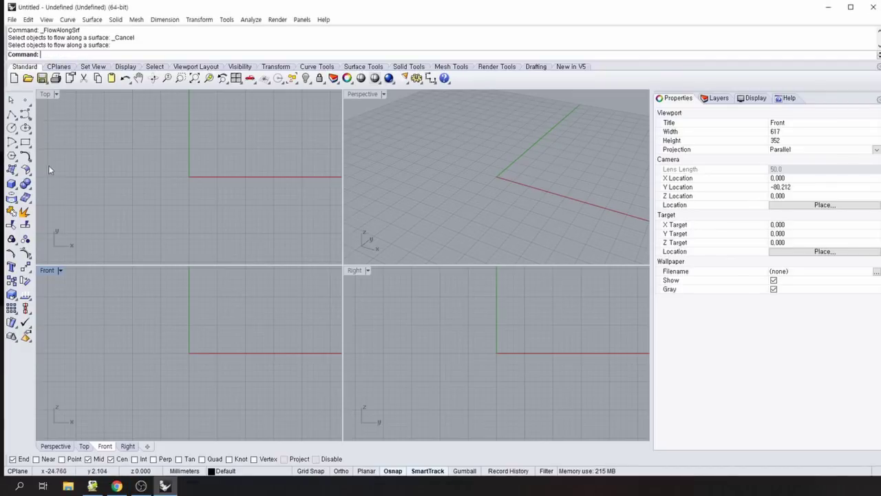
click(27, 102)
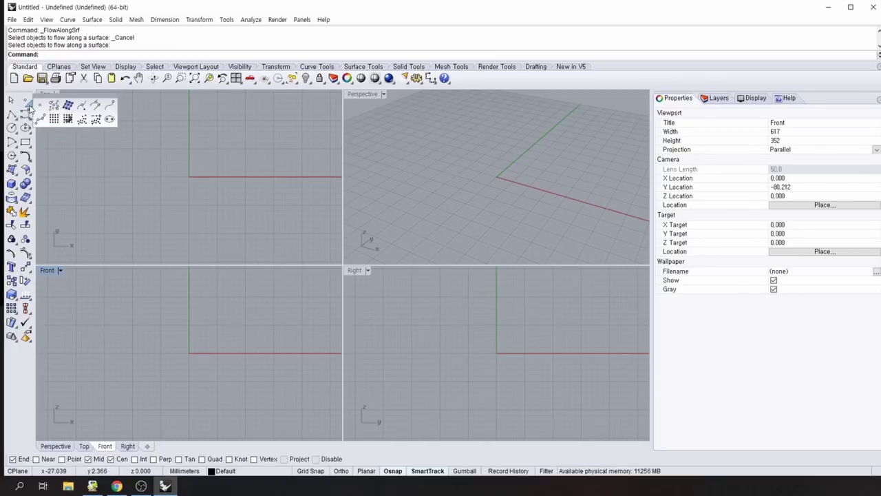
click(13, 118)
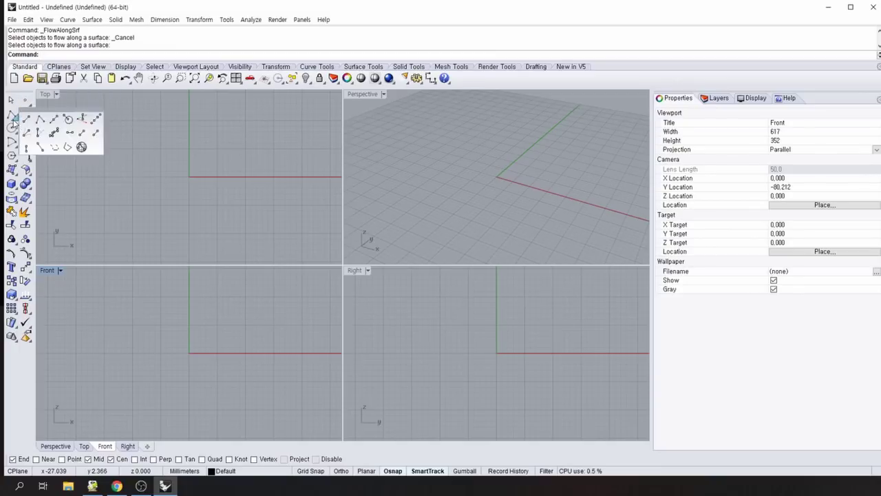
click(160, 150)
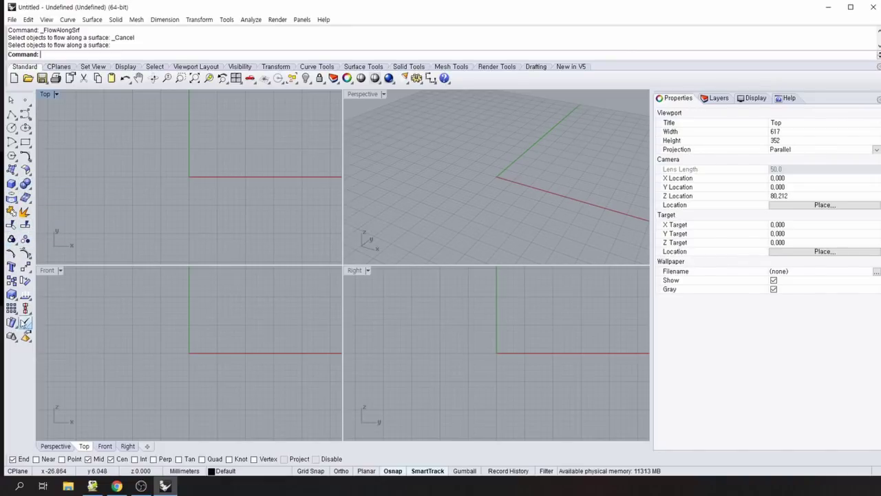
middle_click(57, 178)
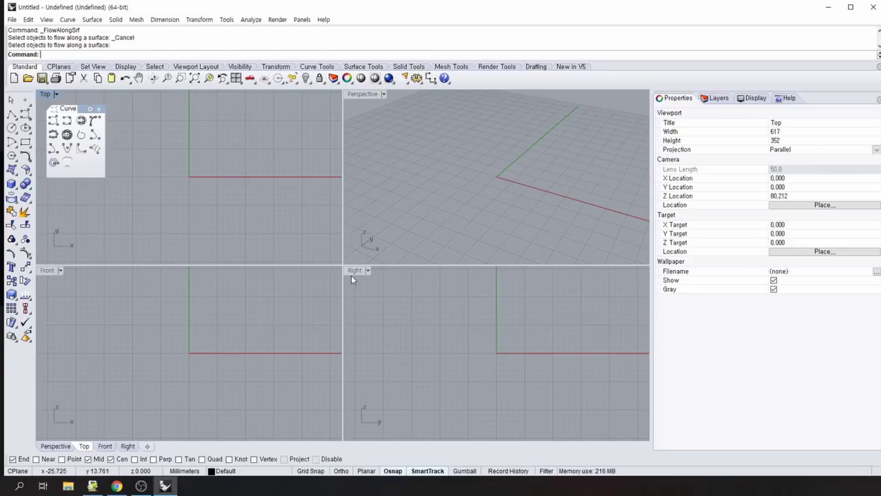
Maximize the Front view and draw a six-point profile polyline ending at the origin.
double_click(47, 270)
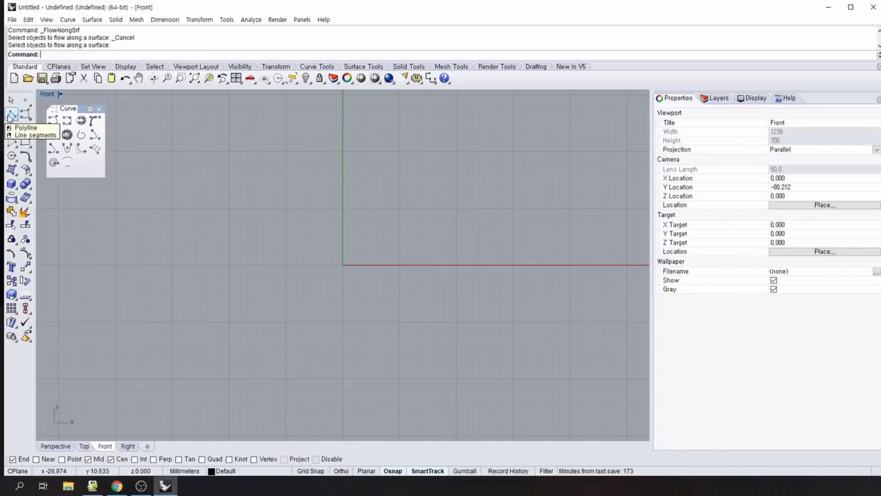
click(11, 114)
click(272, 103)
click(299, 161)
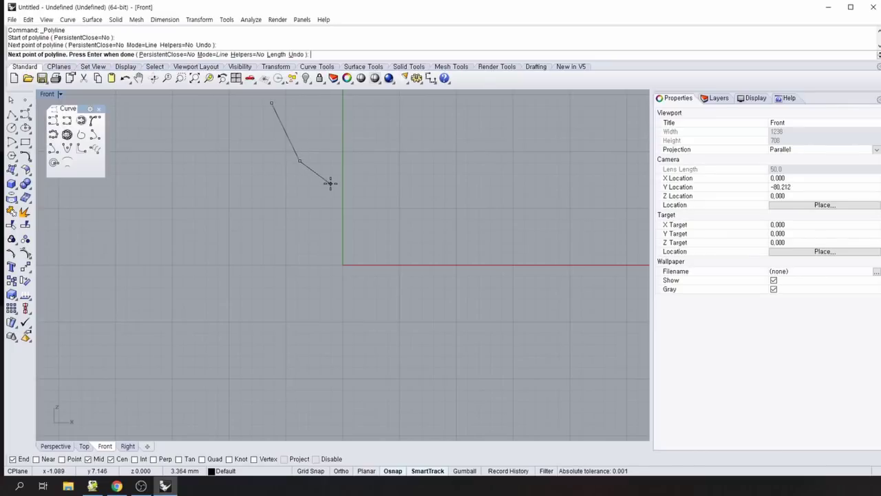
click(333, 183)
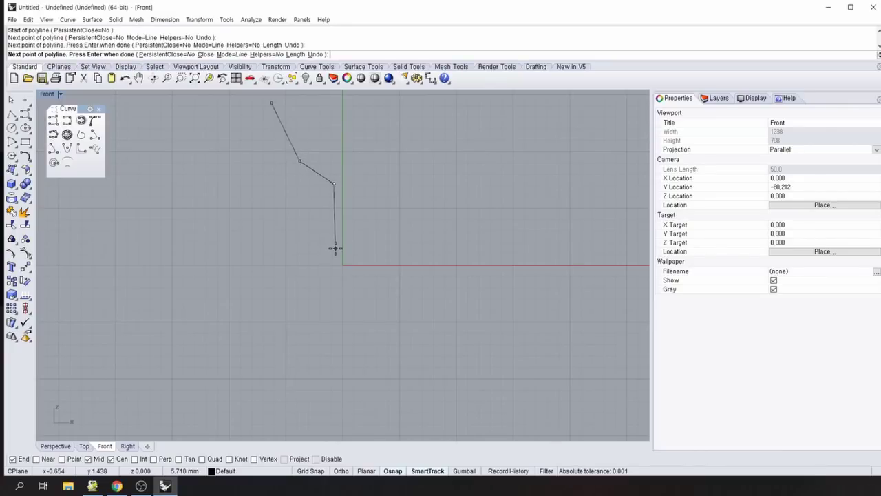
click(335, 248)
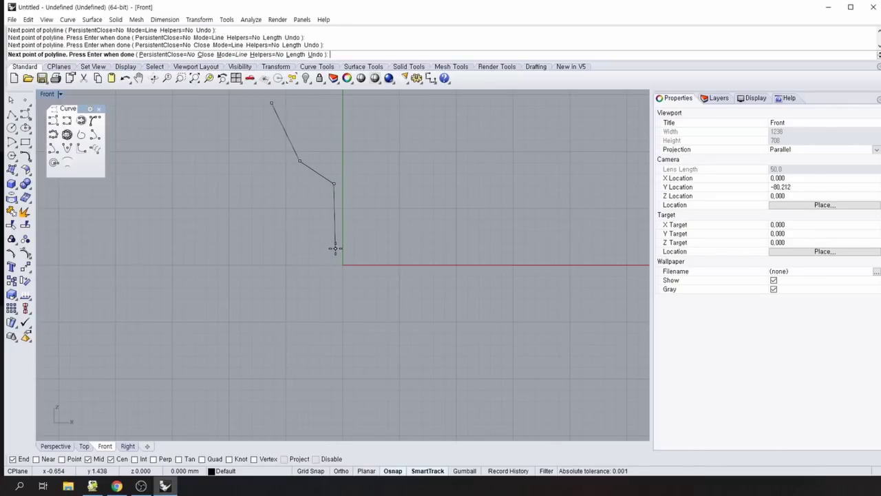
click(265, 263)
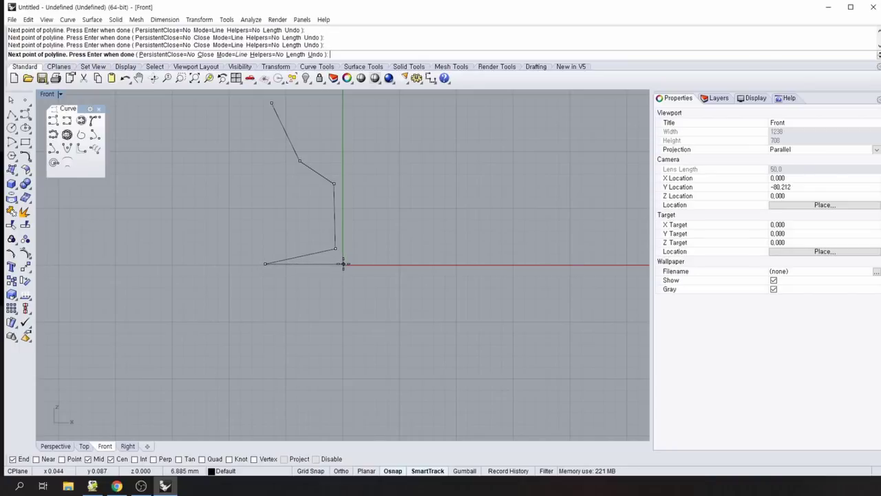
click(343, 263)
key(Return)
scroll(375, 249, down, 2)
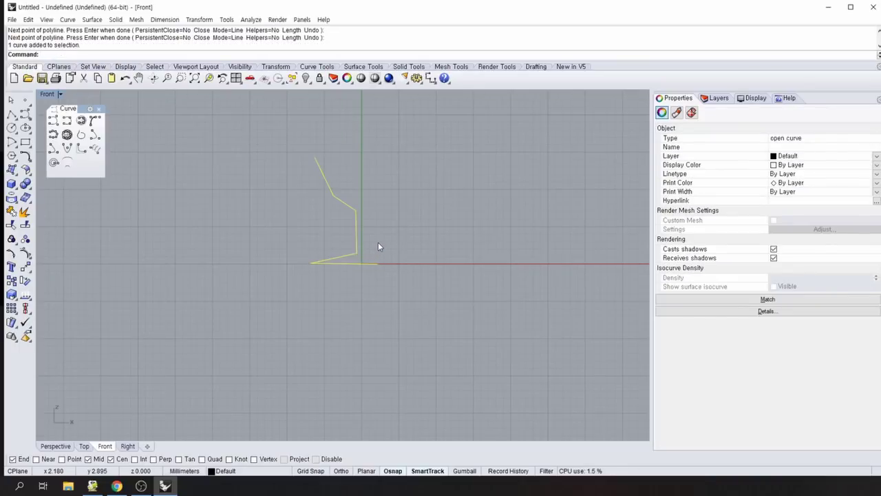
Turn on control points and drag the end point onto the axis and nudge the base corner.
key(F10)
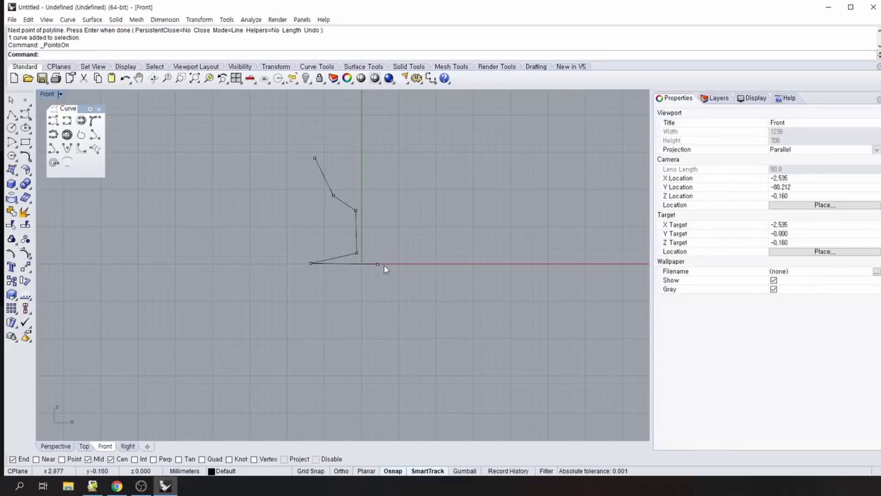
drag(374, 265, 361, 264)
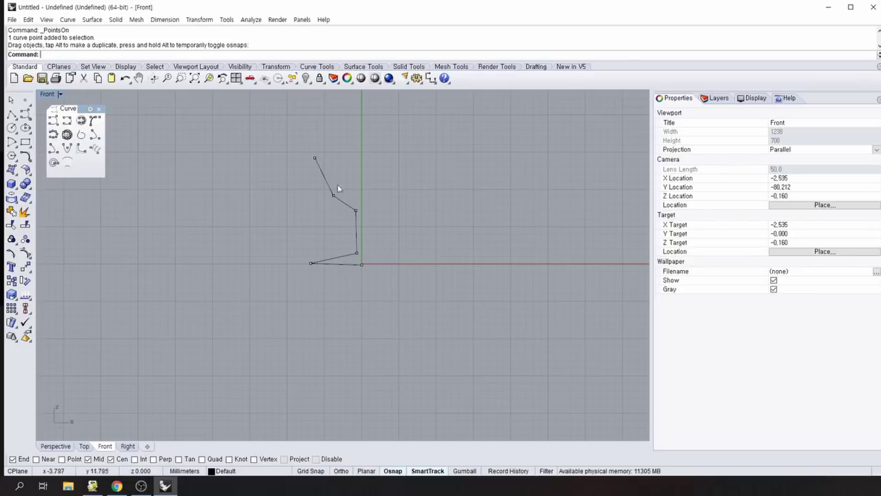
drag(331, 194, 331, 194)
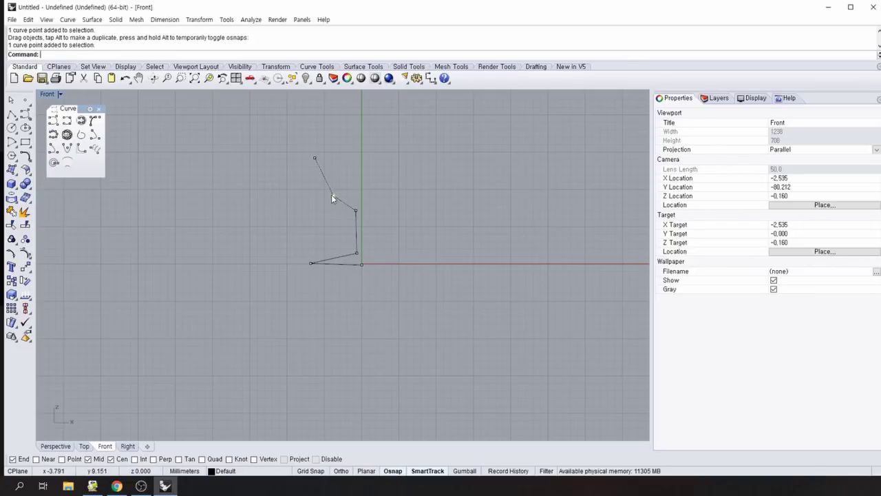
click(311, 264)
drag(308, 268, 311, 269)
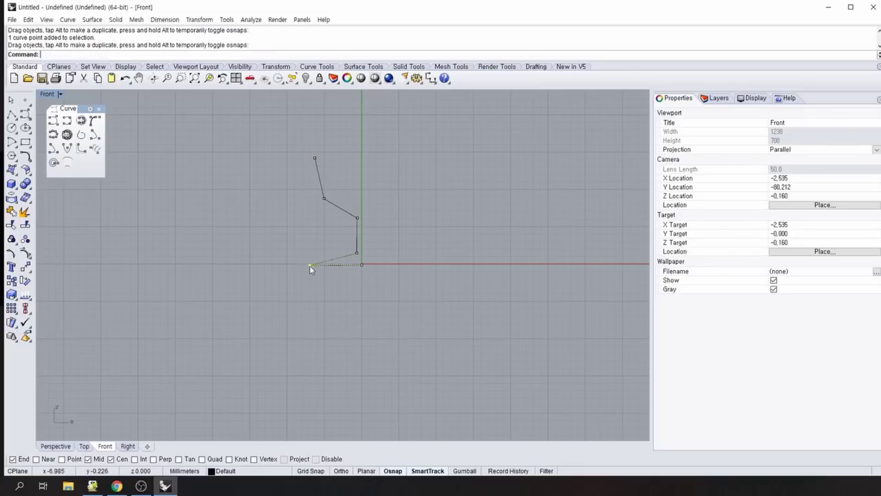
scroll(369, 289, up, 1)
scroll(371, 283, up, 1)
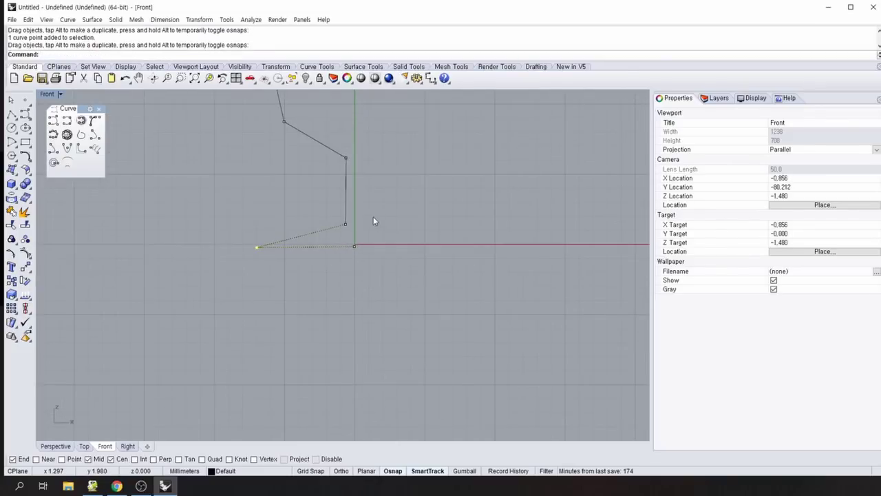
right_drag(377, 239, 370, 322)
click(368, 289)
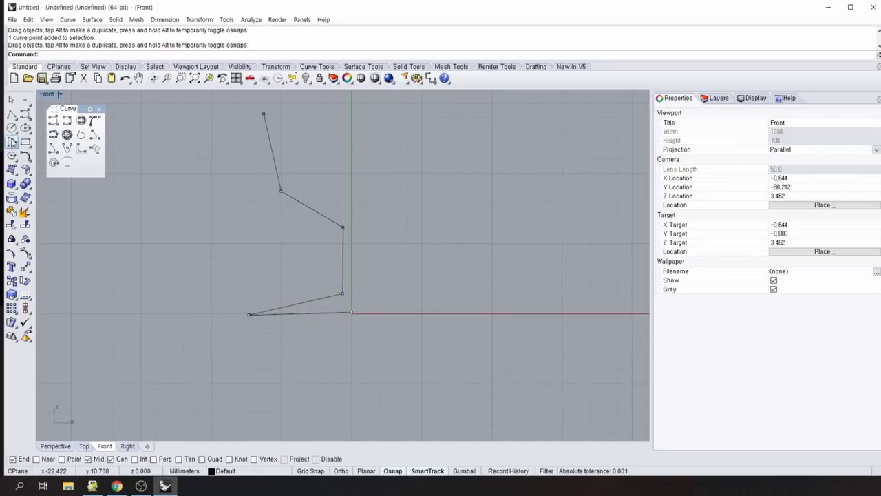
Draw a vertical polyline from 0,0 straight up the axis with Ortho on.
click(11, 114)
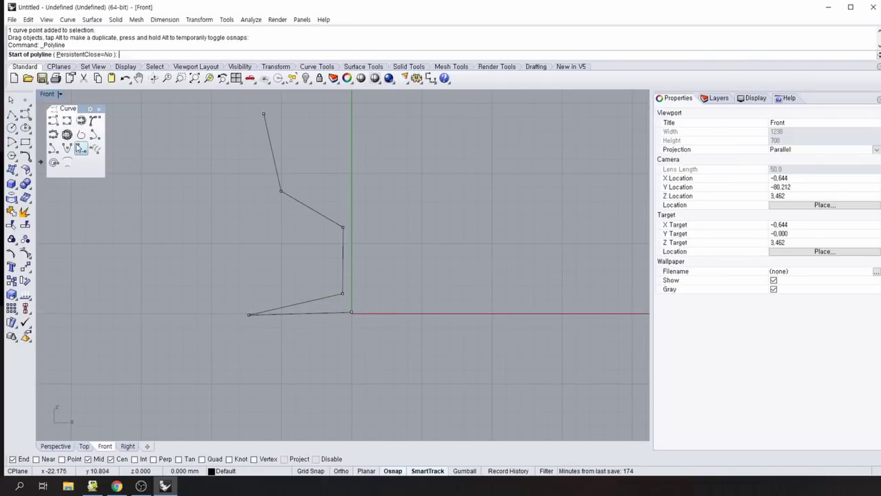
text(0)
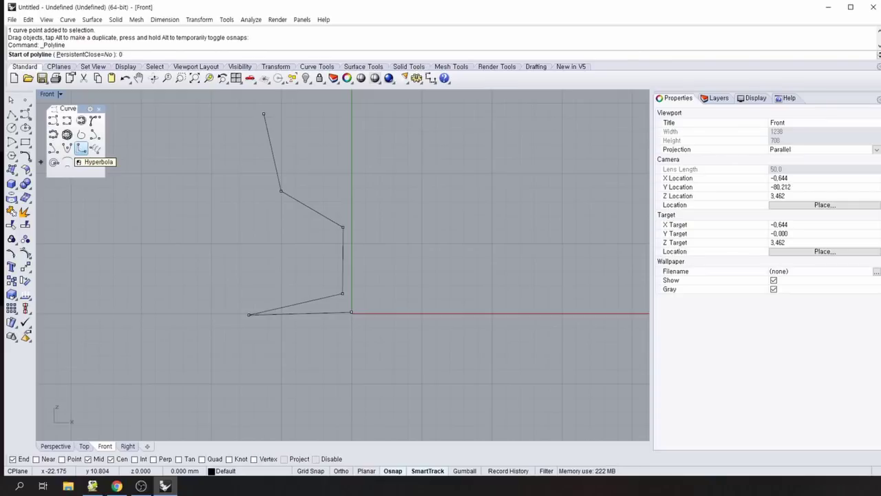
text(,0)
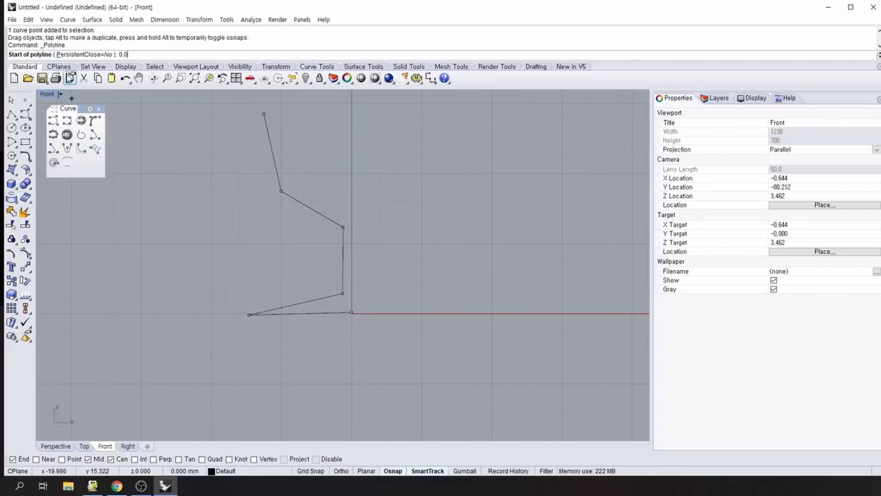
key(Return)
key(F8)
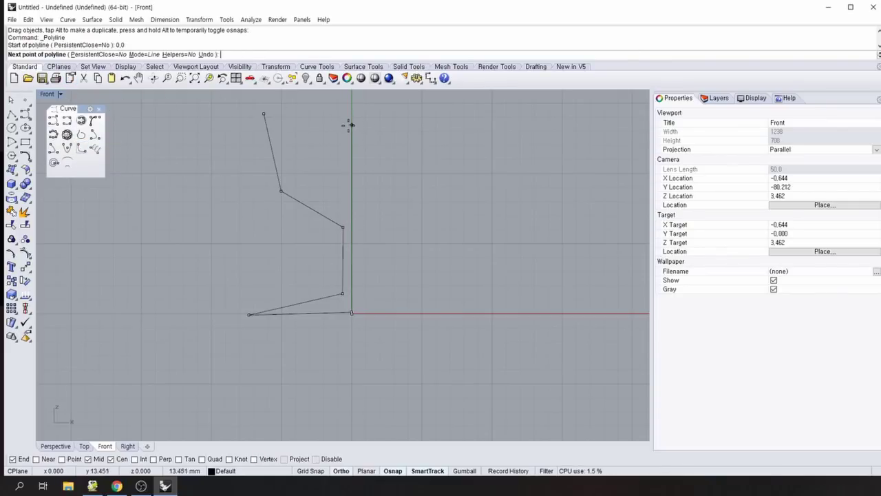
key(F8)
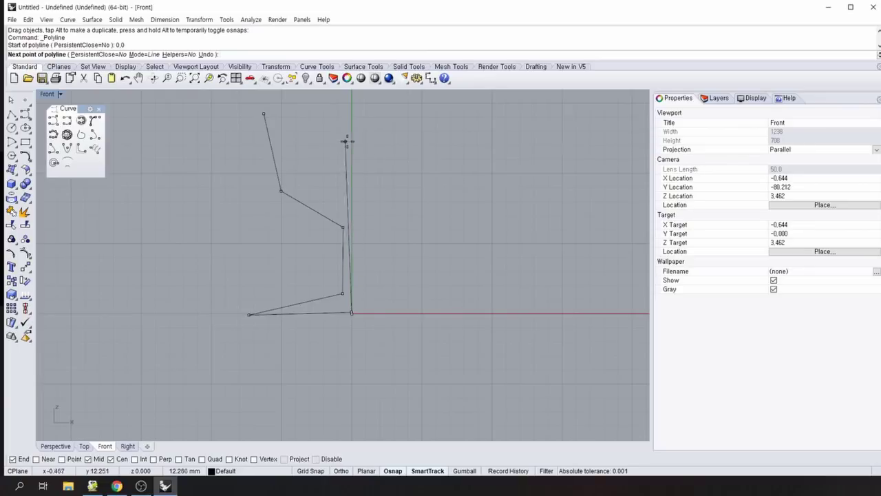
right_drag(379, 142, 360, 215)
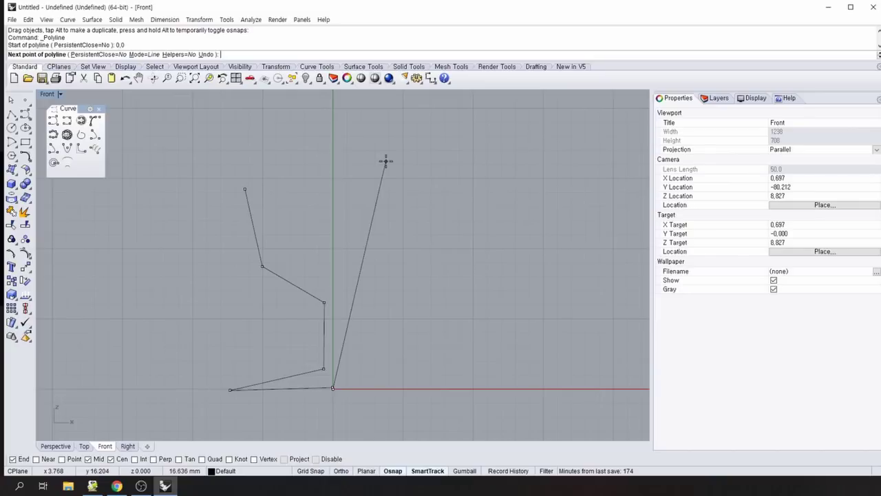
right_drag(367, 146, 351, 201)
key(F8)
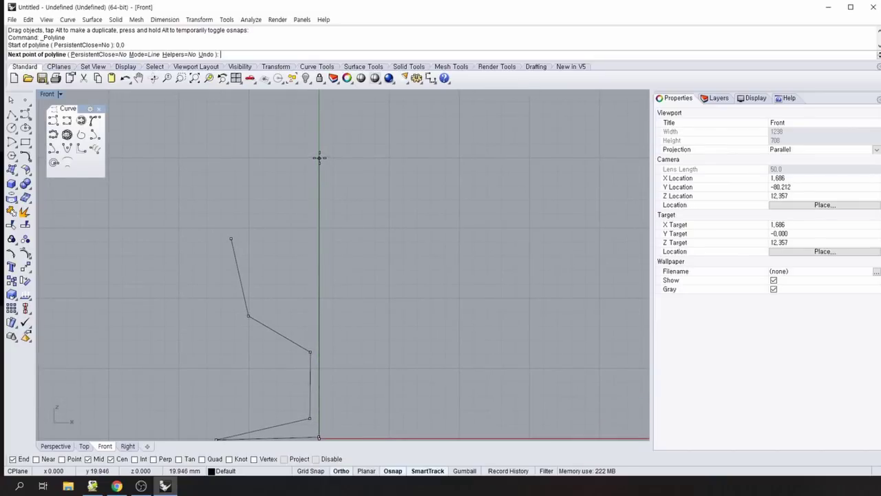
shift+click(320, 156)
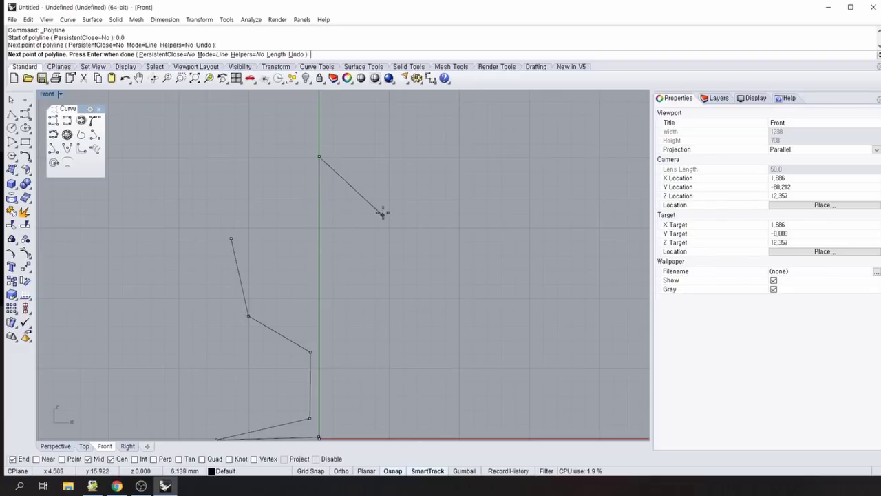
right_drag(407, 172, 375, 130)
right_click(375, 131)
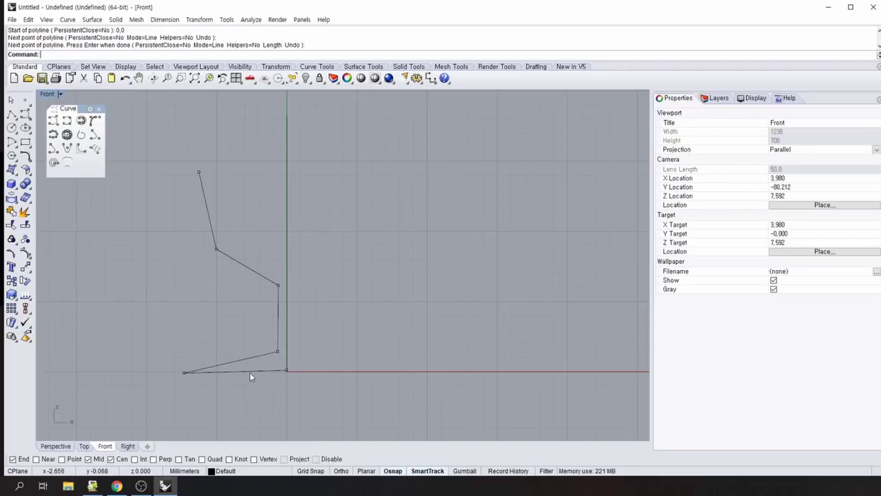
Snap the profile's end point onto the origin and move the base's left corner point.
scroll(251, 366, up, 5)
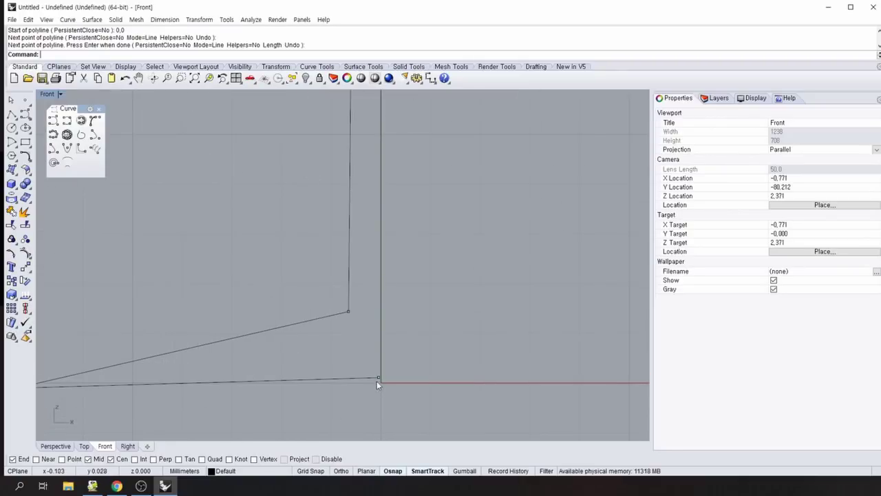
click(378, 377)
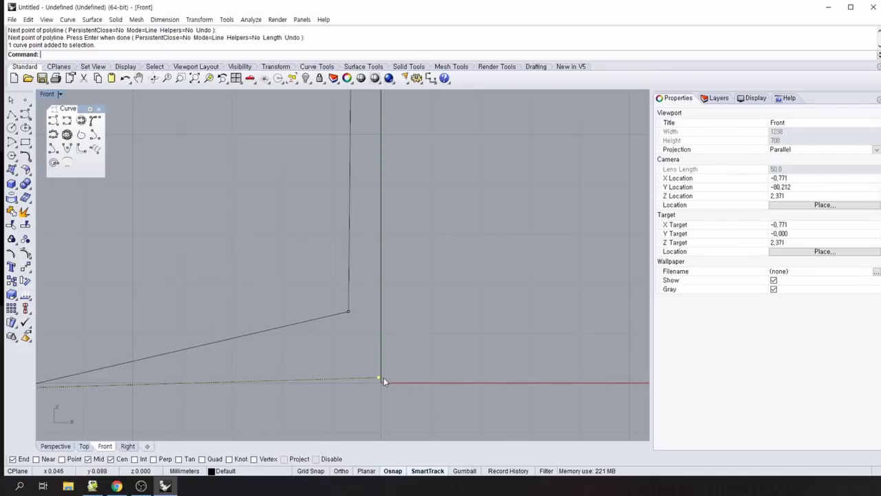
mouse_move(379, 376)
mouse_down()
mouse_move(366, 383)
mouse_move(380, 380)
mouse_up()
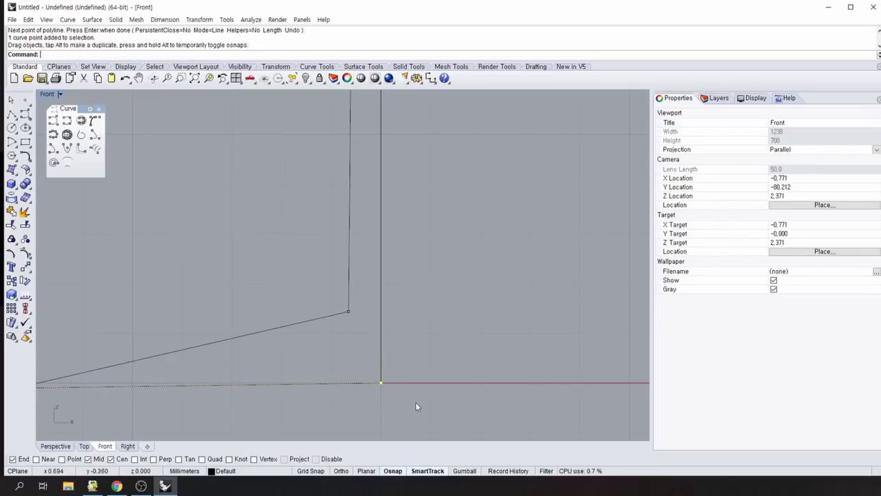
right_drag(283, 417, 393, 352)
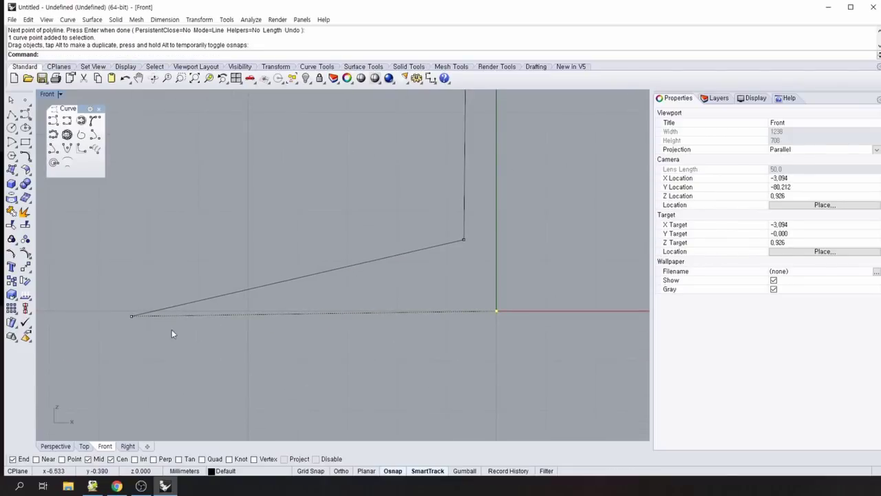
mouse_move(131, 317)
mouse_down()
mouse_move(126, 305)
mouse_move(124, 311)
mouse_move(142, 311)
mouse_up()
click(298, 367)
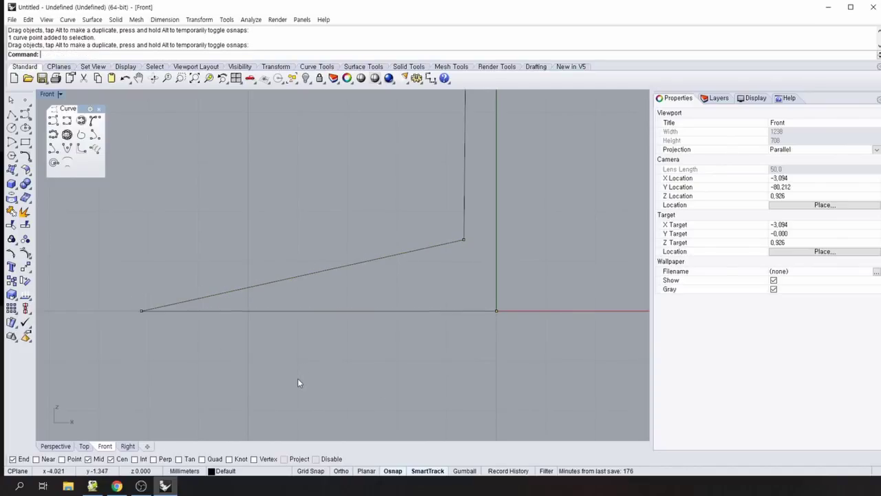
scroll(298, 372, down, 5)
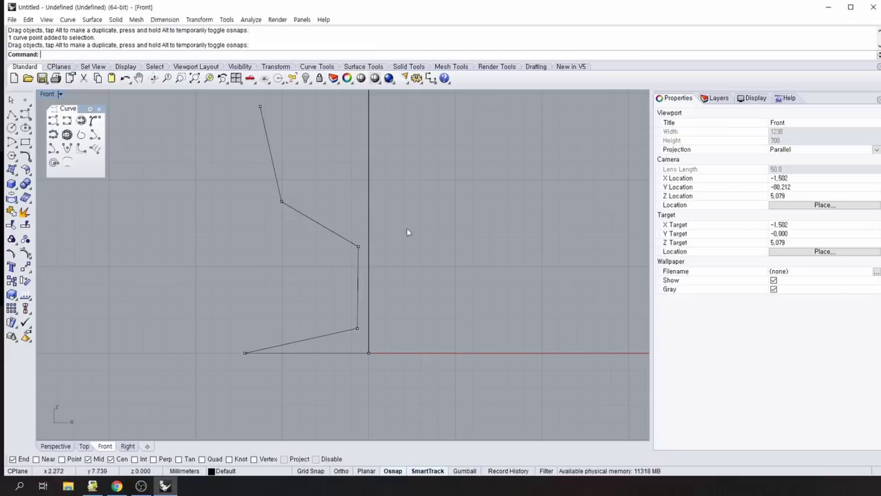
Close the open curve tools and open the Curve Tools flyout.
click(316, 252)
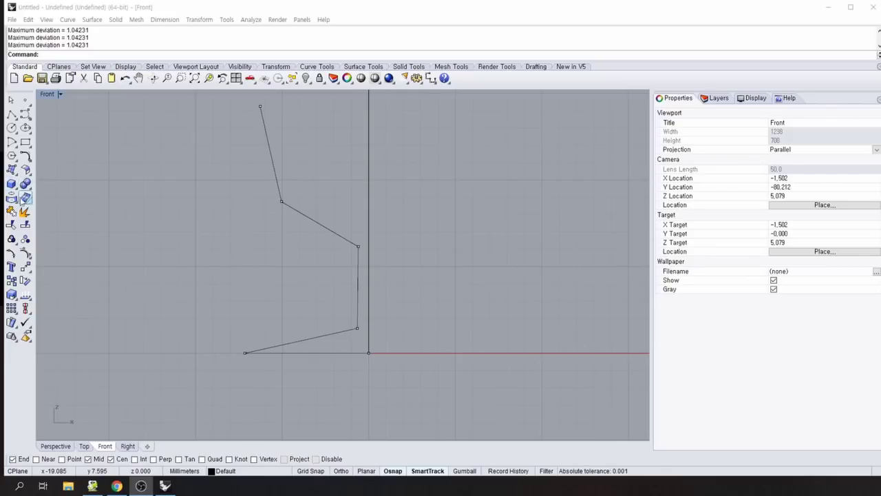
click(28, 158)
click(27, 158)
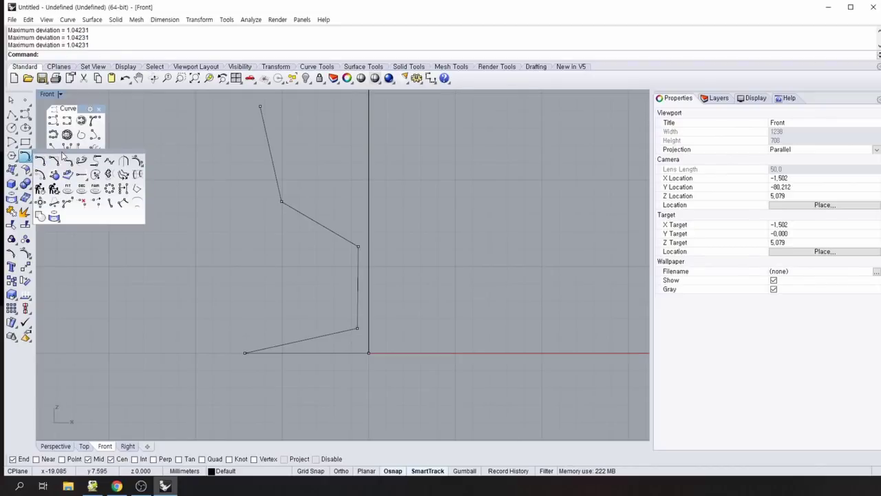
Float the Curve Tools palette and rebuild the profile polyline with 10 points at degree 3.
drag(63, 155, 115, 111)
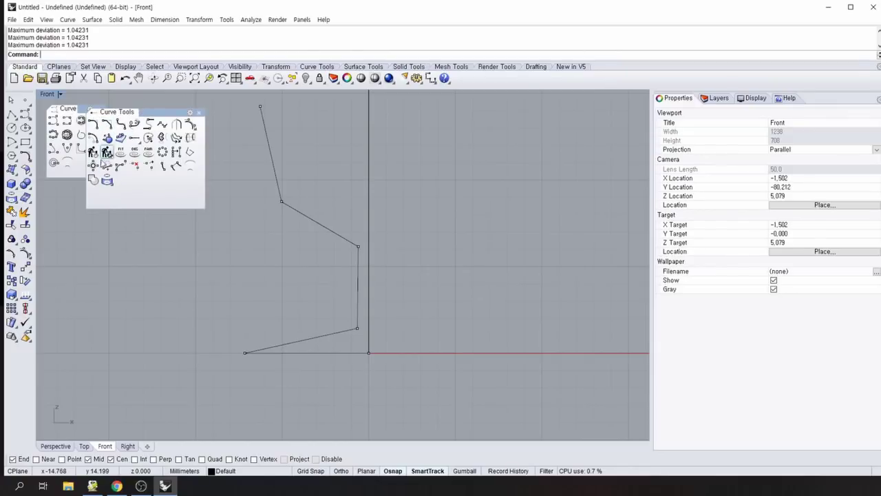
click(92, 152)
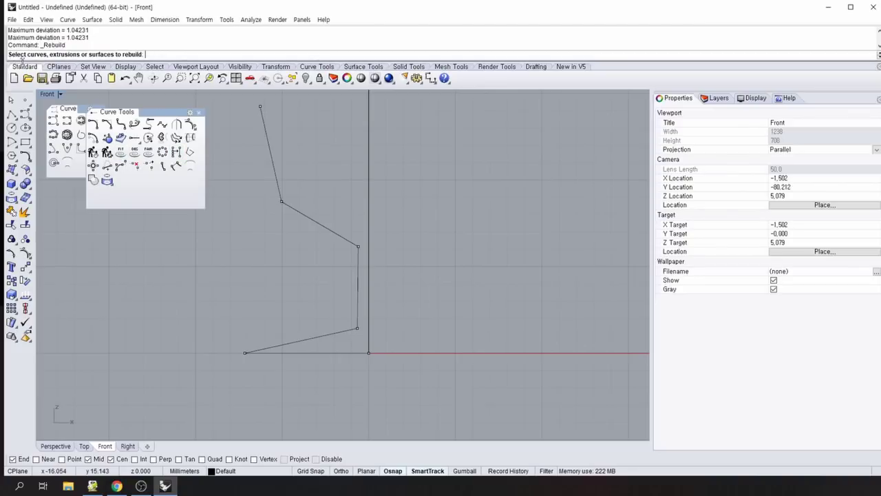
click(277, 181)
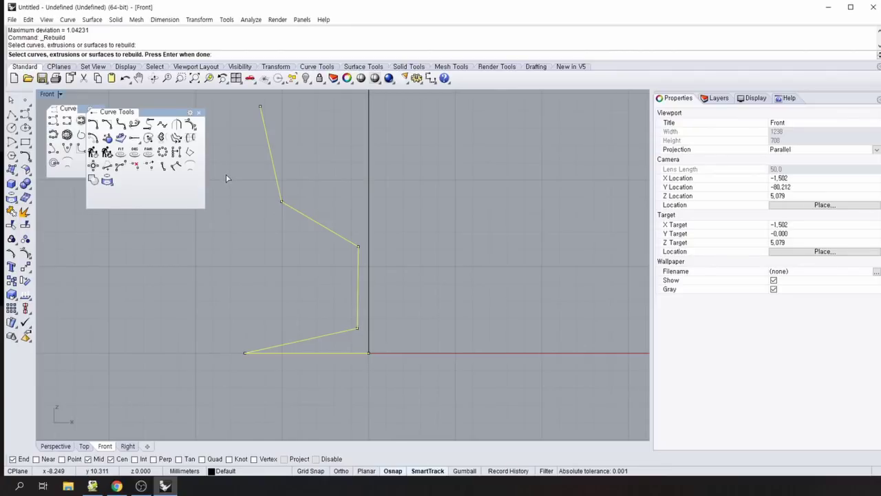
key(Return)
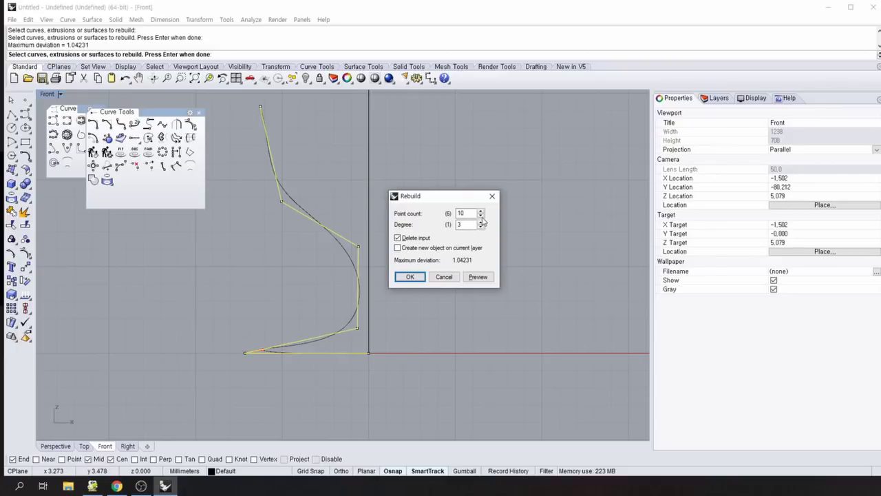
click(460, 214)
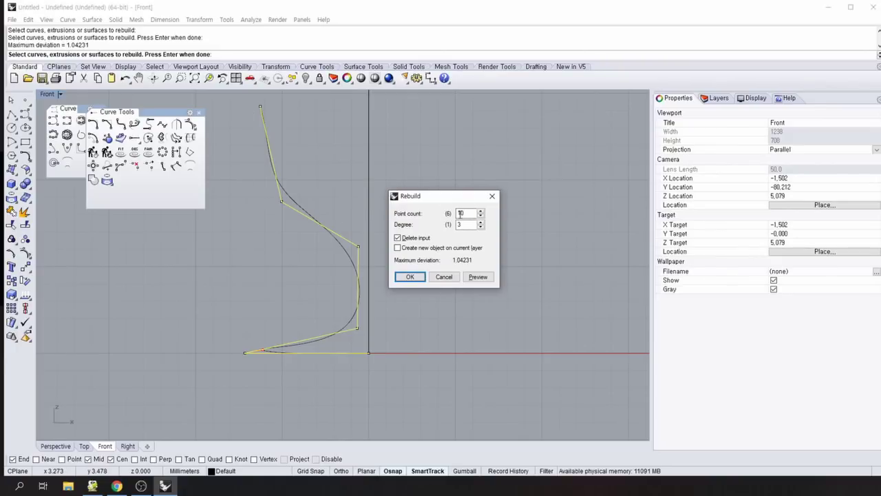
click(410, 277)
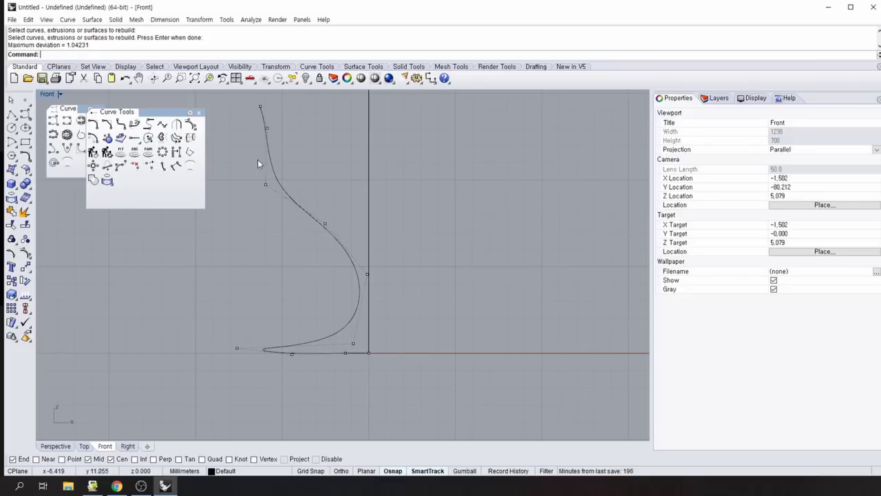
Drag four control points to reshape the bowl and foot, then float the Point Edit toolbar.
drag(267, 129, 264, 137)
drag(325, 225, 330, 233)
drag(367, 274, 365, 229)
drag(237, 347, 247, 349)
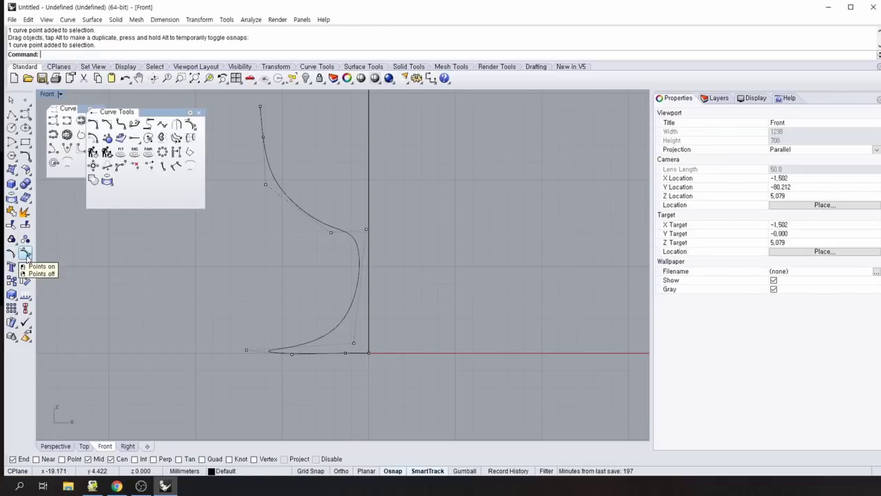
click(28, 257)
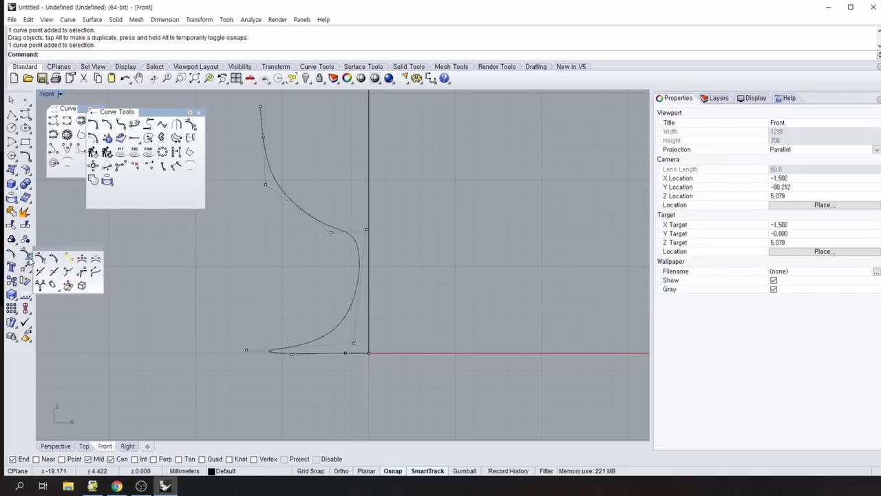
drag(60, 254, 79, 188)
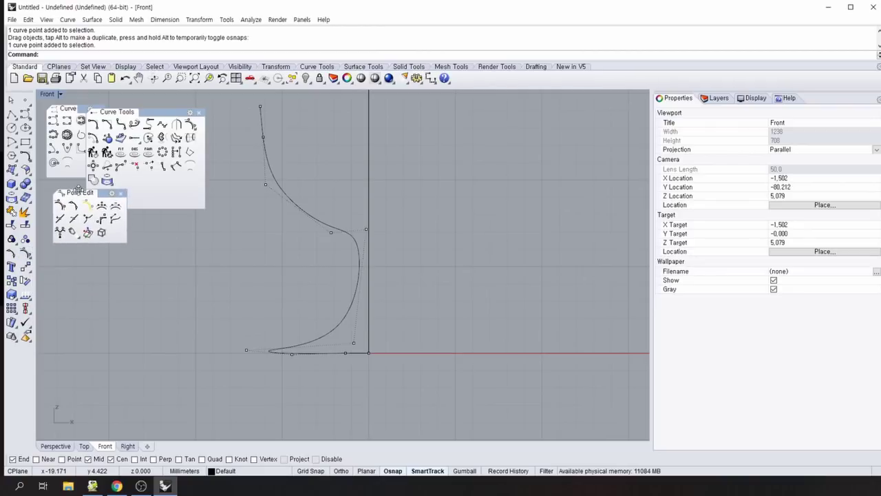
Close Curve Tools and insert control points at the stem bottom, along the stem and bowl corner.
click(199, 113)
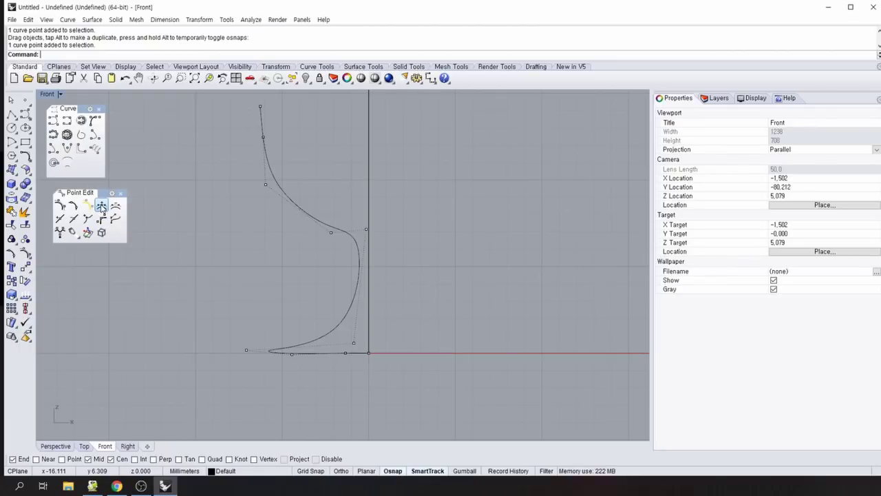
click(102, 206)
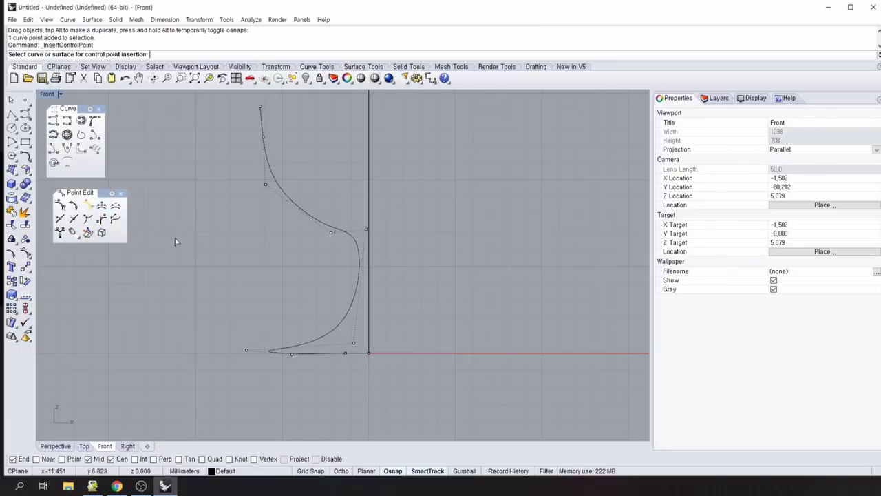
click(350, 333)
click(351, 334)
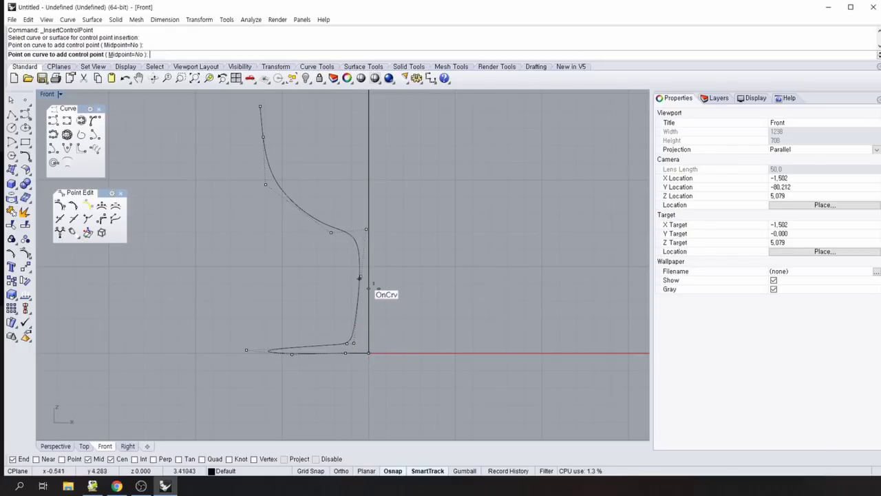
click(354, 319)
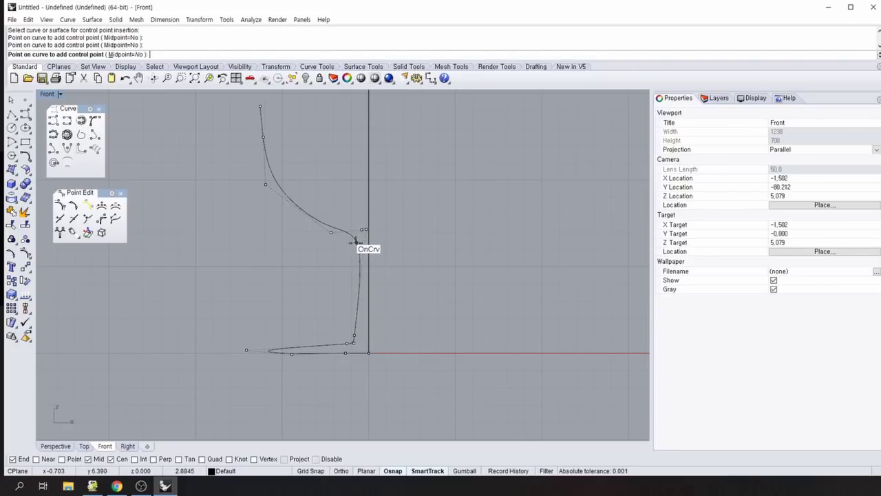
click(356, 244)
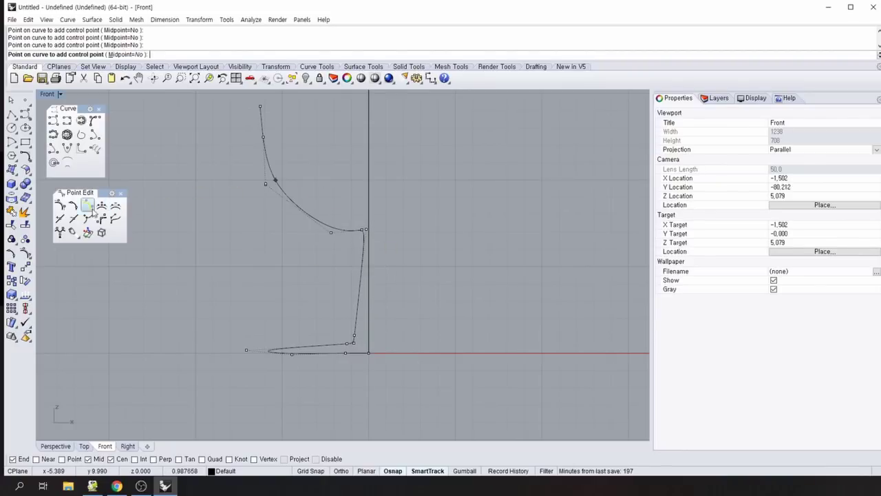
click(121, 208)
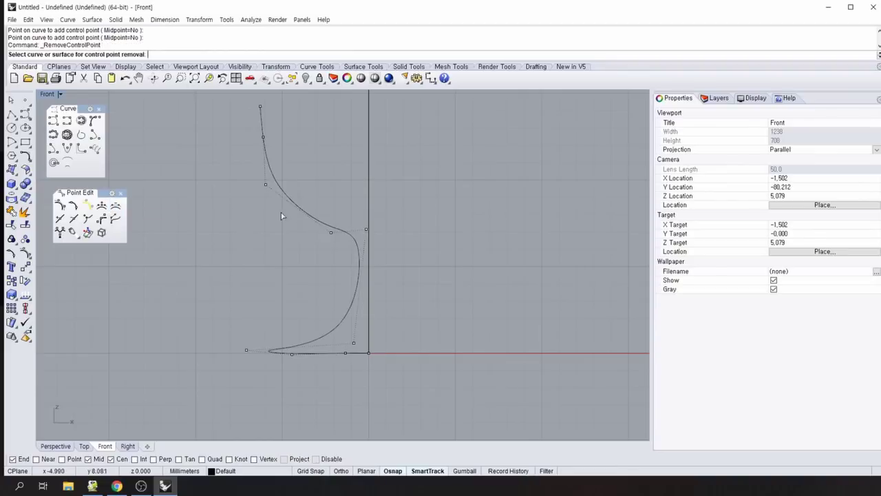
click(103, 205)
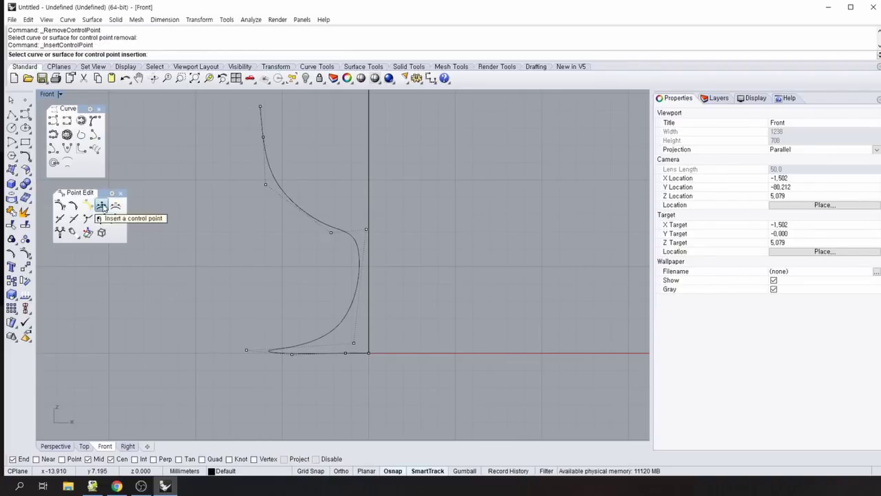
click(101, 207)
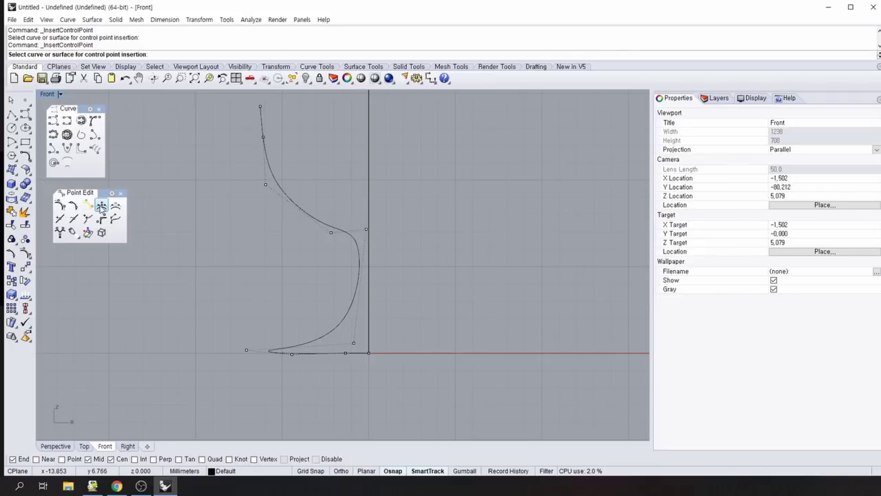
mouse_move(354, 344)
mouse_down()
mouse_move(368, 345)
mouse_move(349, 347)
mouse_up()
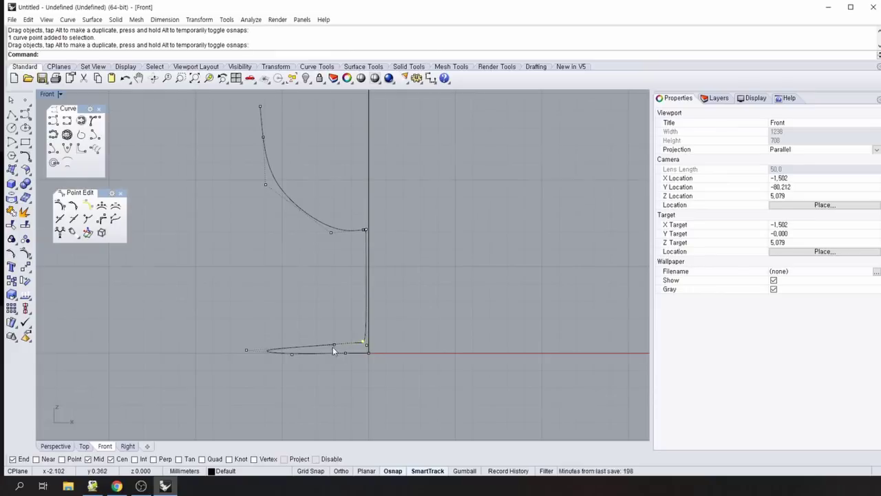
Widen the bowl top, flatten the foot, and hide the control points with F11.
scroll(332, 347, up, 2)
drag(204, 119, 219, 122)
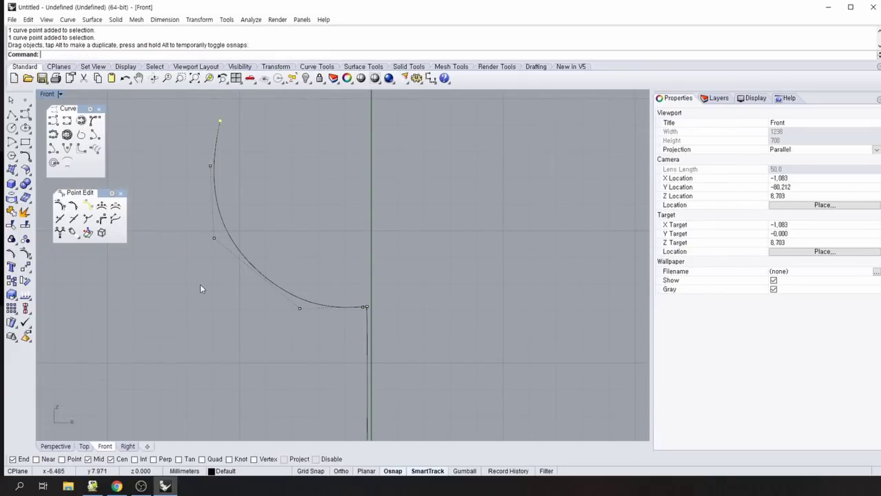
right_drag(201, 284, 217, 71)
drag(386, 261, 385, 260)
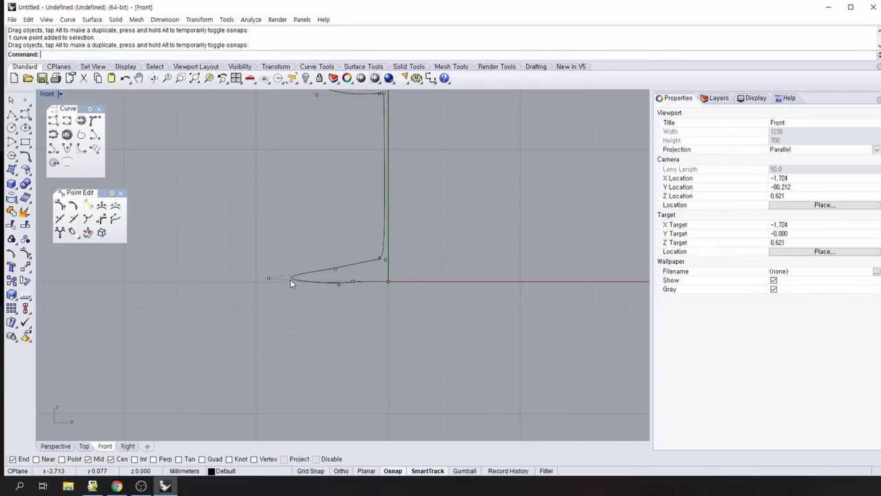
drag(337, 285, 269, 281)
scroll(335, 345, down, 8)
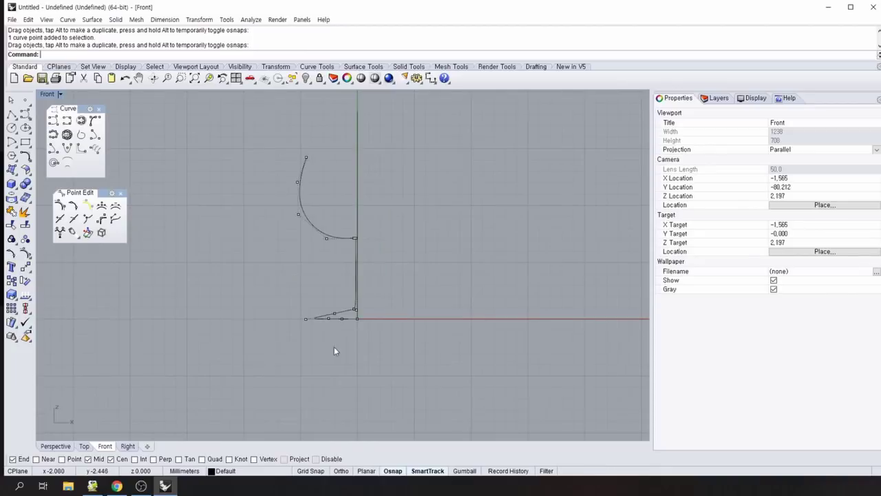
key(F11)
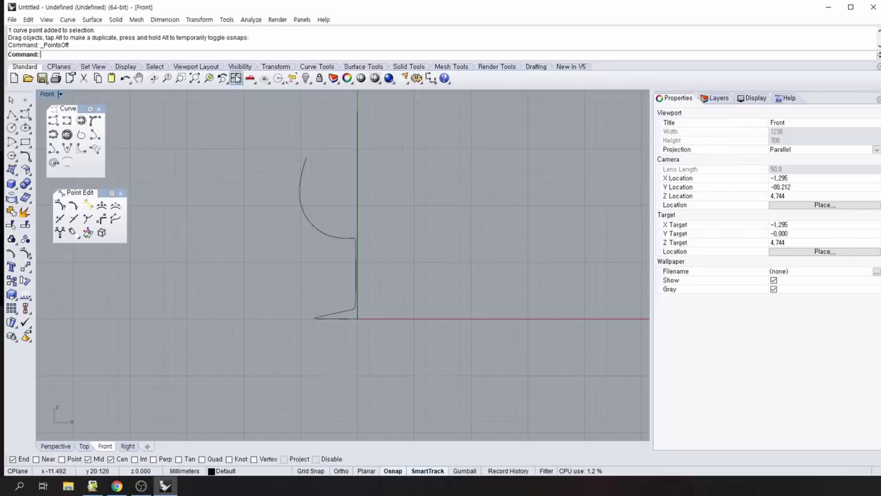
Restore four viewports, float the Surface Creation palette, and close the point-edit and curve palettes.
click(235, 77)
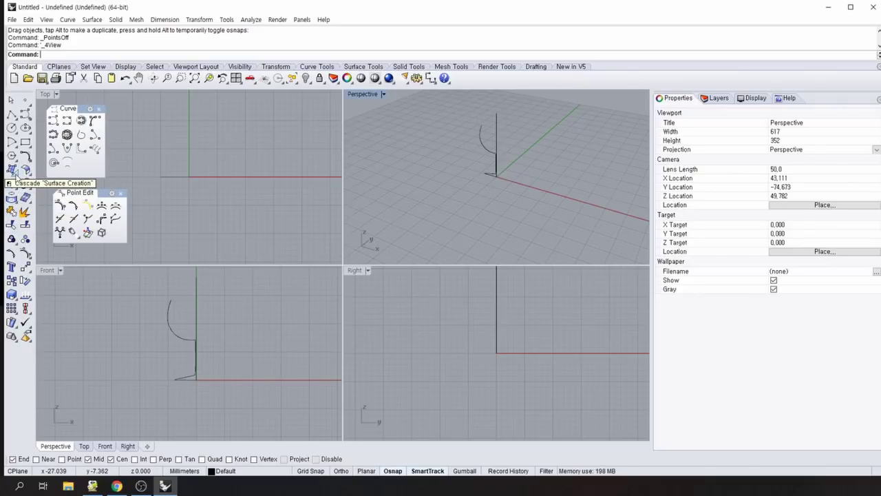
click(13, 172)
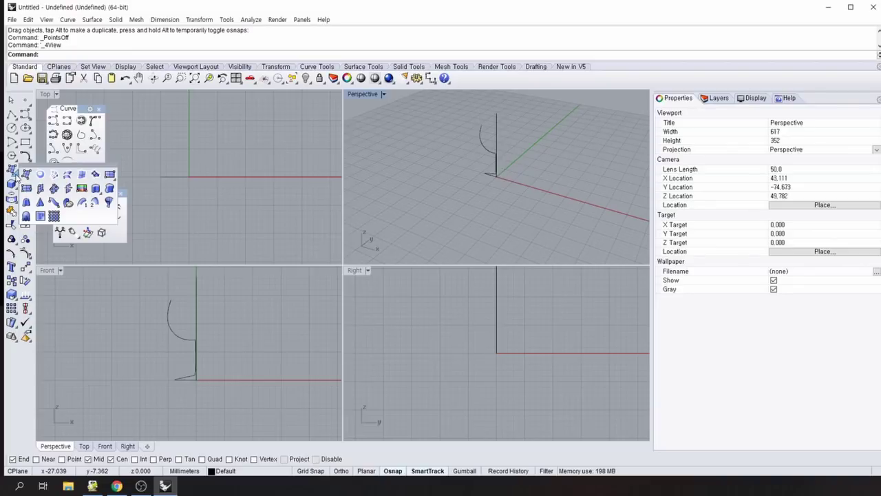
drag(59, 170, 157, 112)
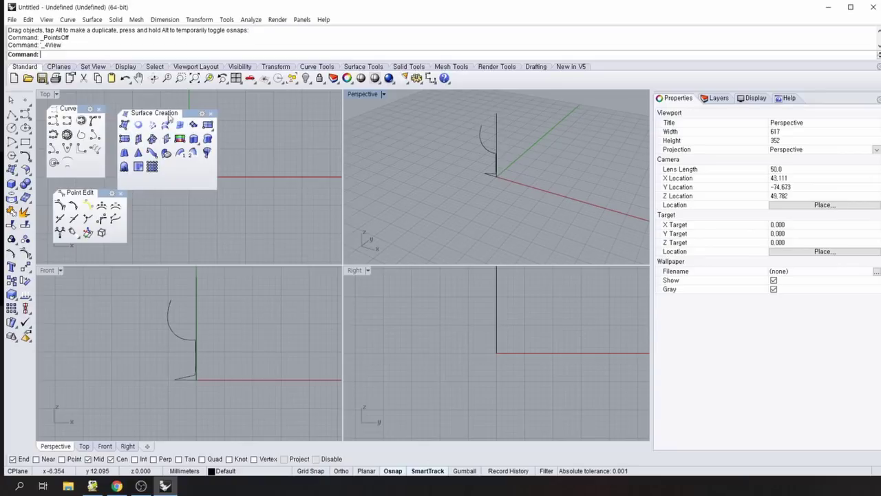
click(120, 193)
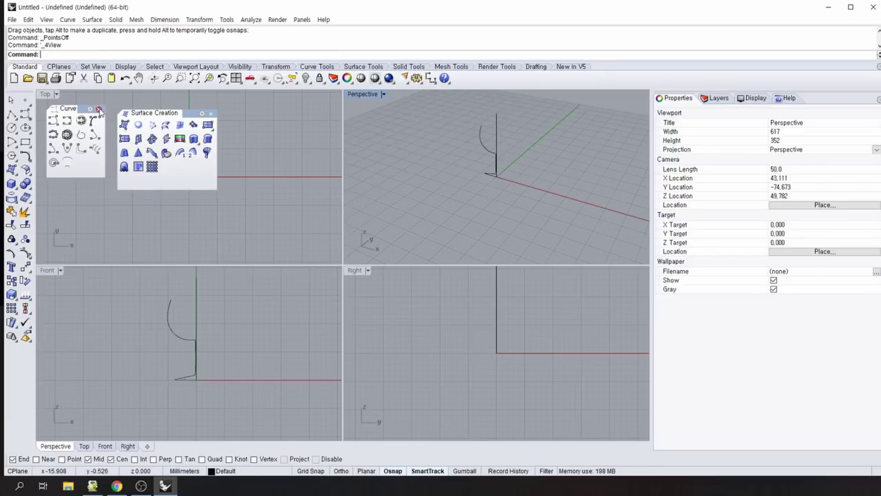
click(98, 109)
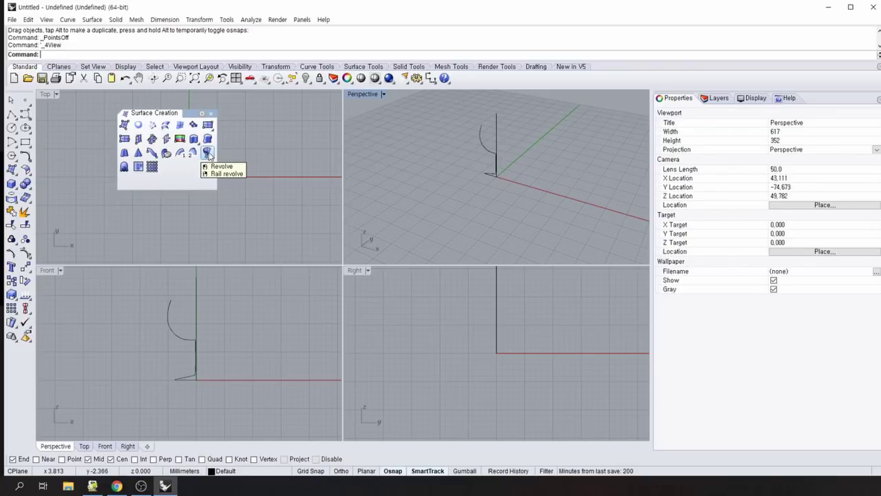
Revolve the profile curves a full circle around the vertical line from the base origin to its top.
click(208, 154)
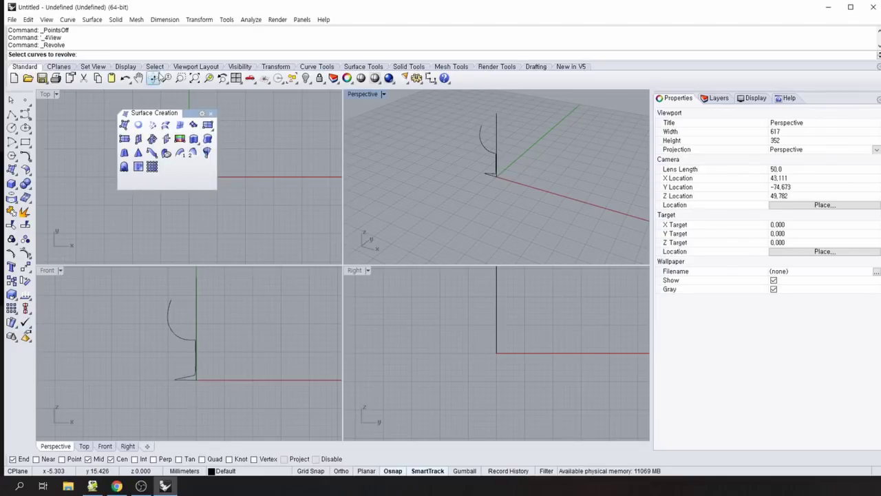
drag(163, 113, 121, 99)
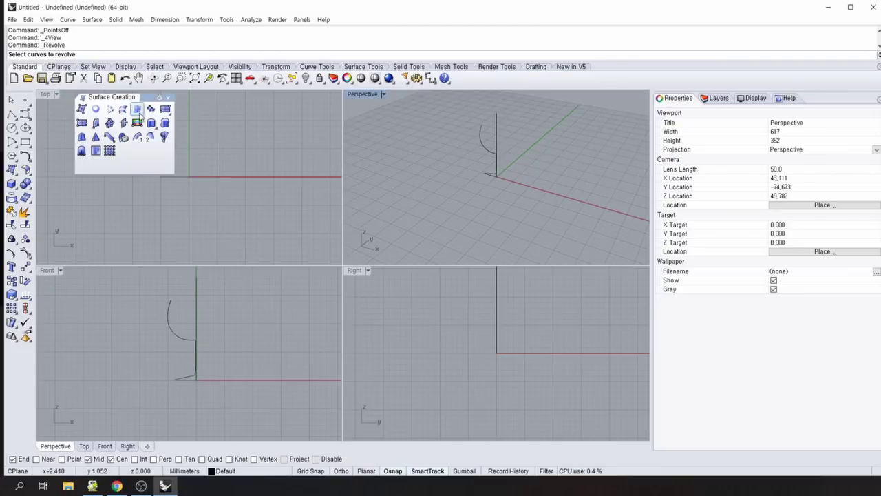
drag(144, 97, 118, 105)
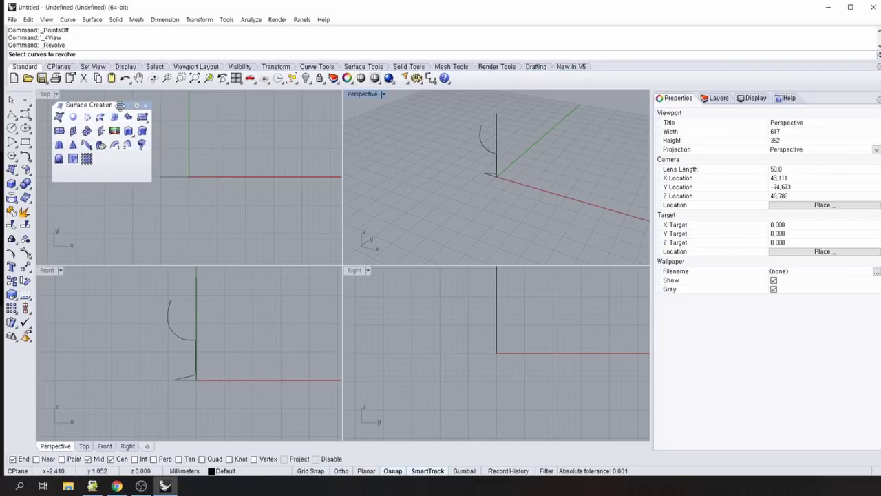
click(172, 177)
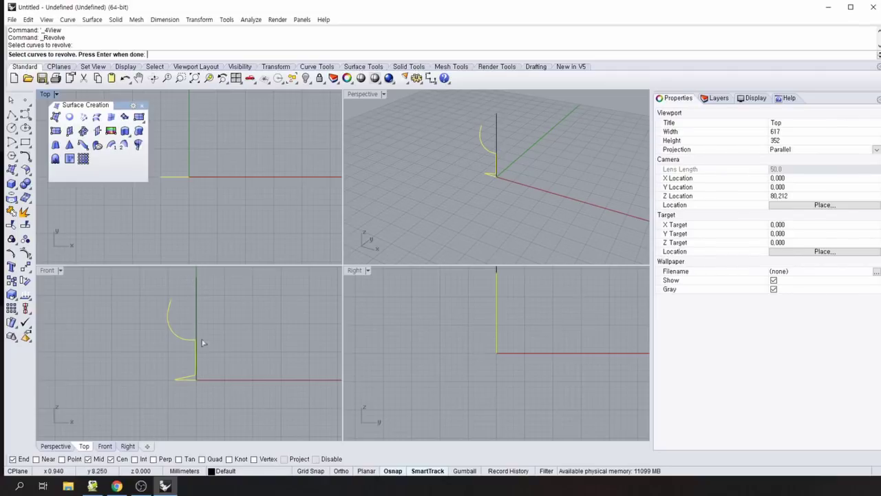
click(44, 272)
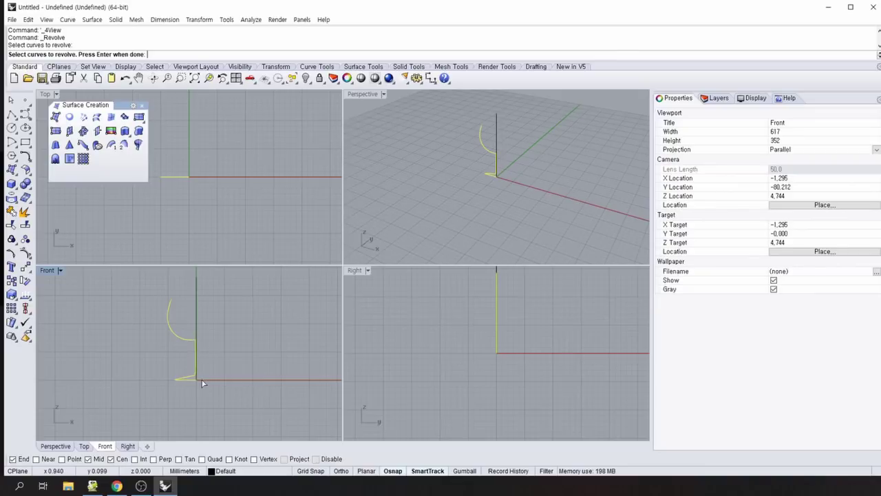
key(Return)
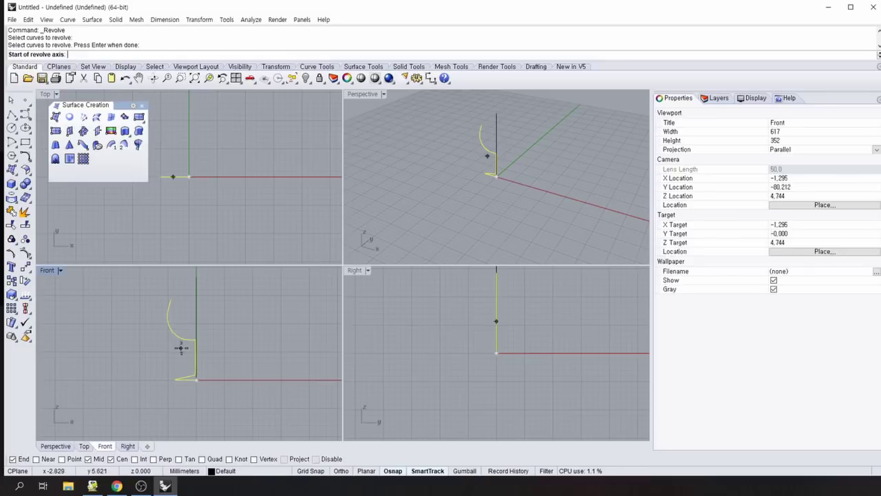
click(197, 383)
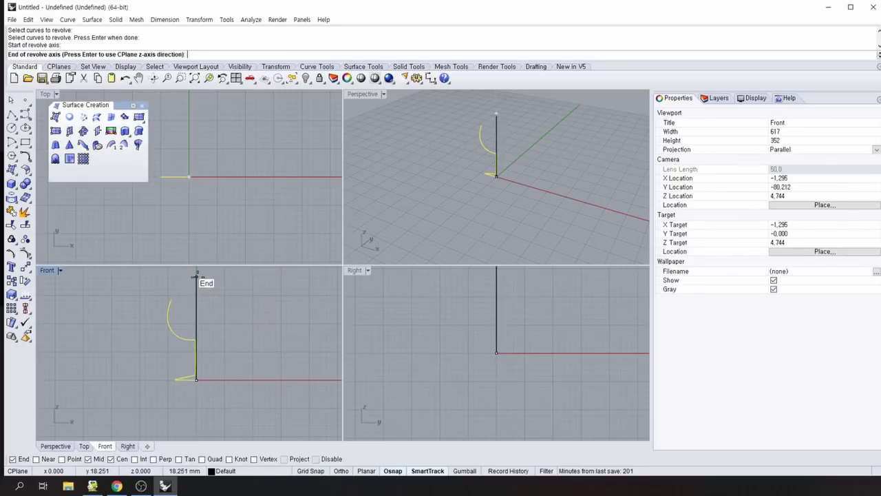
click(196, 275)
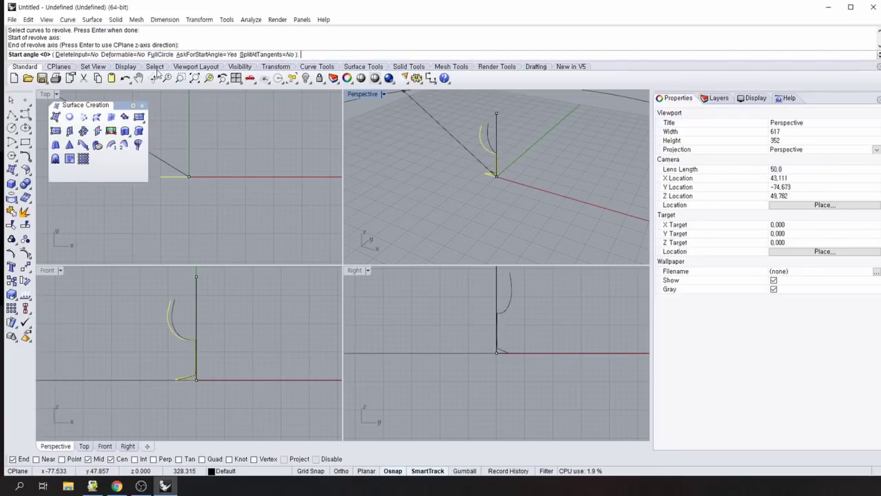
click(158, 54)
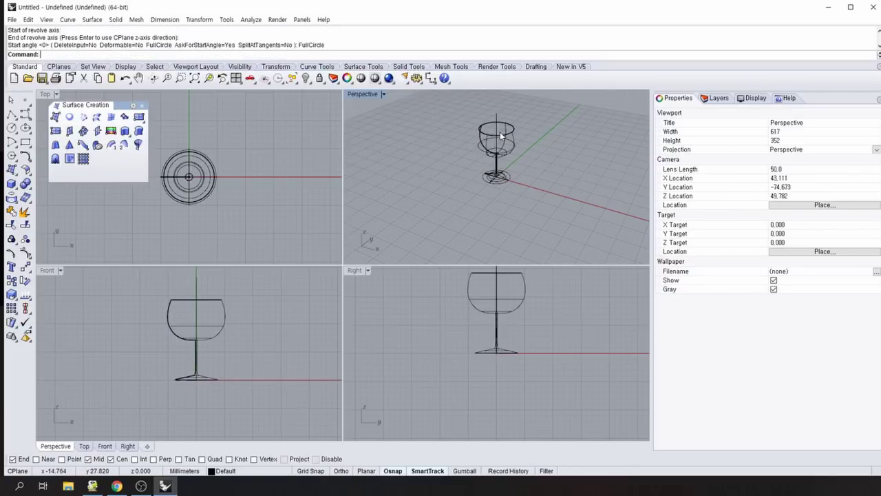
Set the Perspective view to Ghosted, orbit around the glass, then undo the revolve with Ctrl+Z.
click(384, 94)
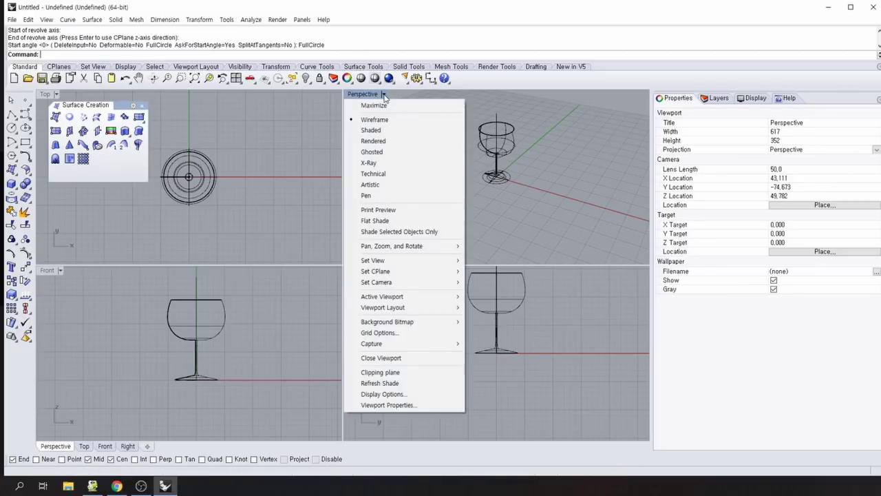
click(391, 152)
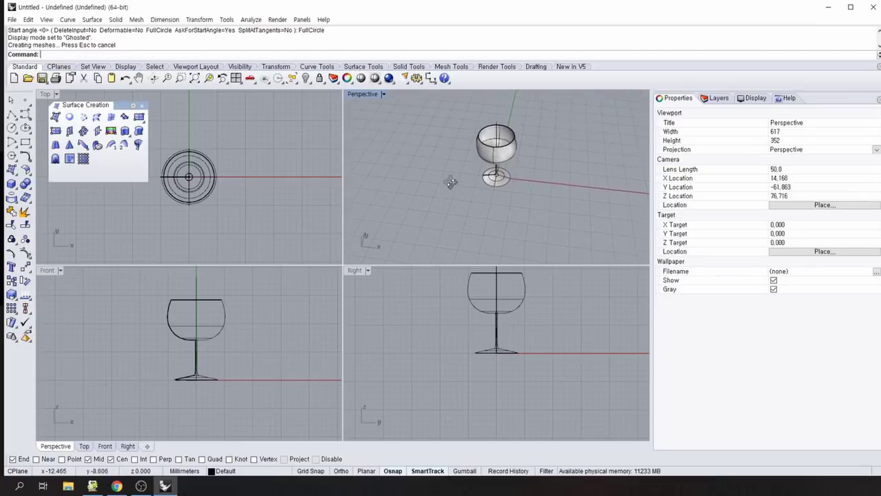
scroll(447, 183, up, 4)
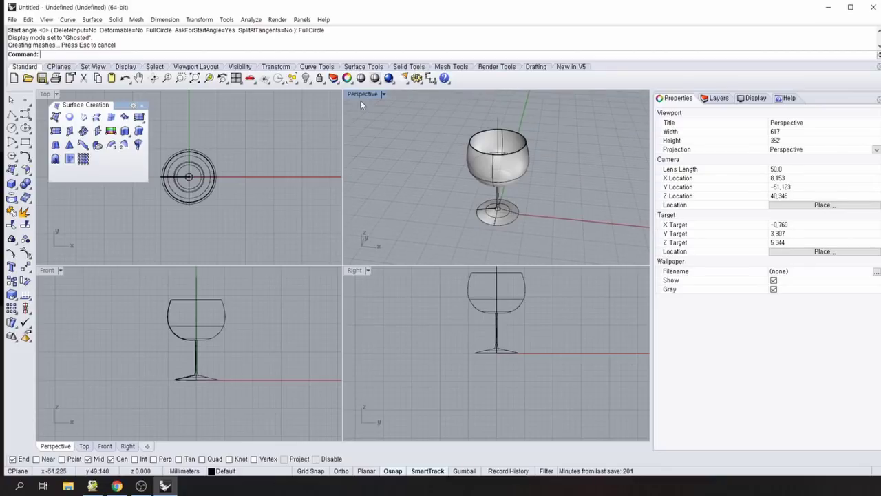
right_drag(455, 197, 419, 152)
right_drag(551, 177, 587, 196)
click(218, 239)
key(ctrl+z)
key(ctrl+z)
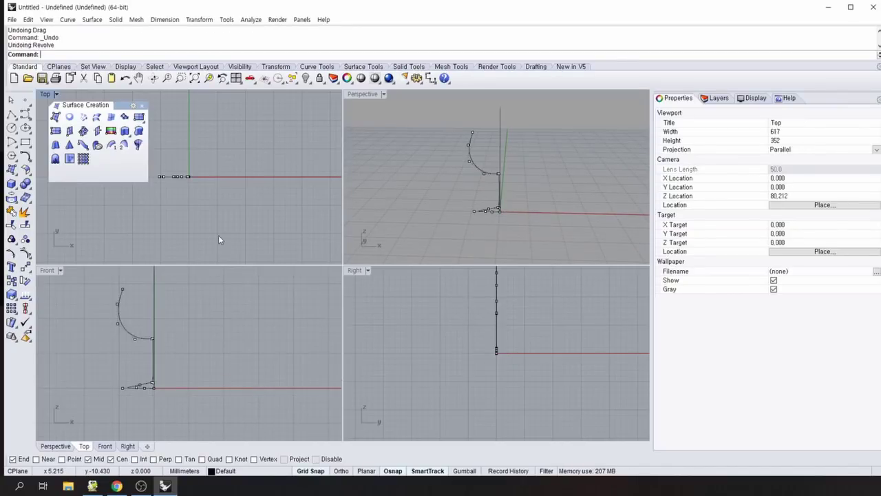
Revolve the glass profile curve again in Front view with Record History turned on.
key(F10)
click(164, 344)
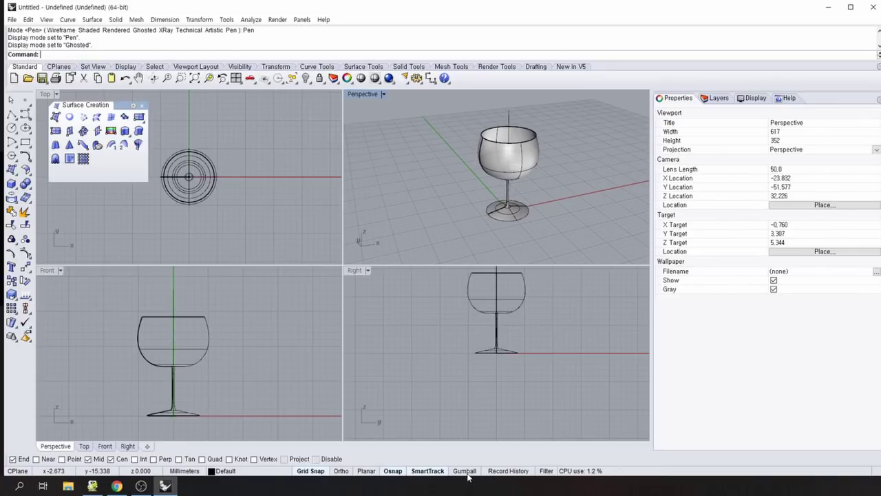
click(502, 471)
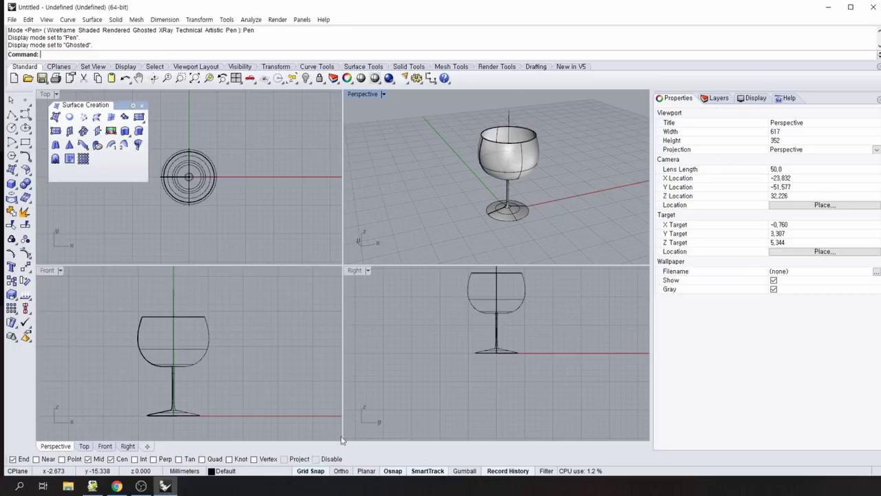
click(138, 344)
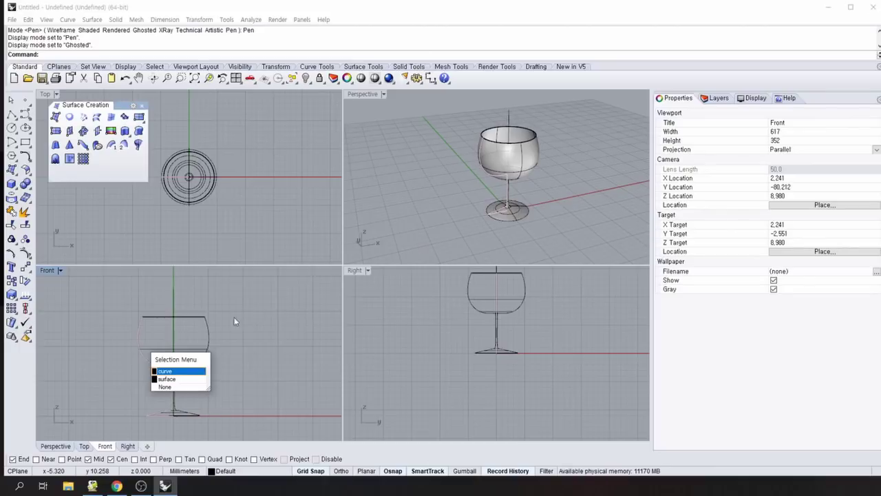
Show the profile's control points, raise the rim points and narrow the lower bowl.
click(173, 371)
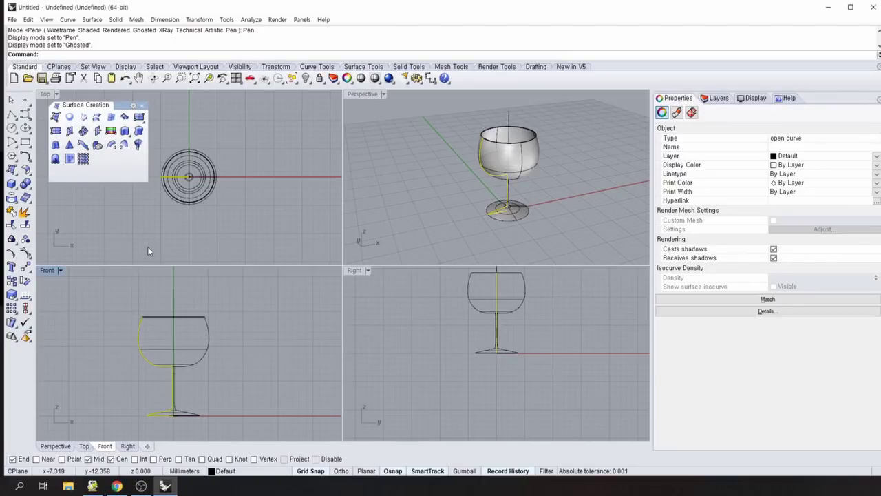
key(F10)
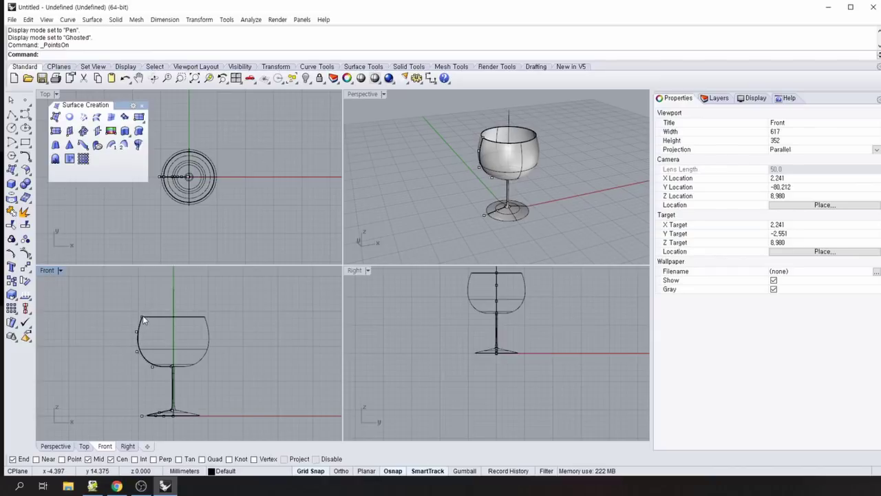
drag(142, 316, 152, 304)
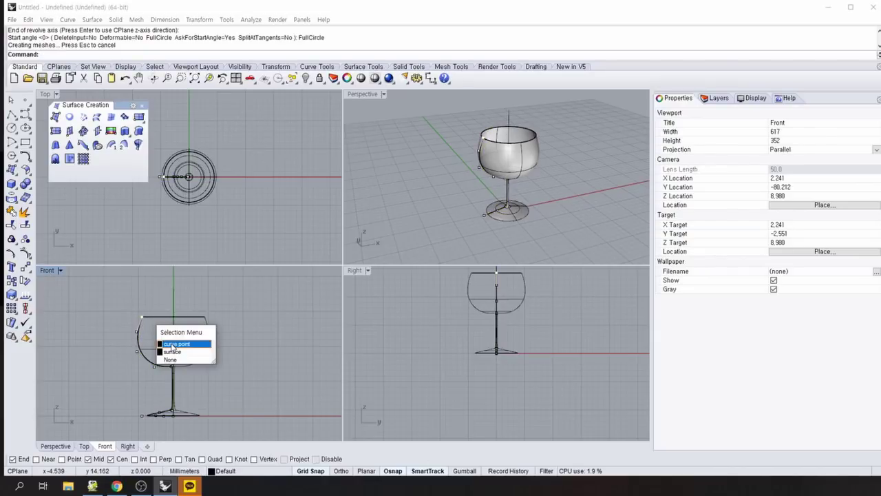
click(174, 345)
drag(142, 317, 152, 297)
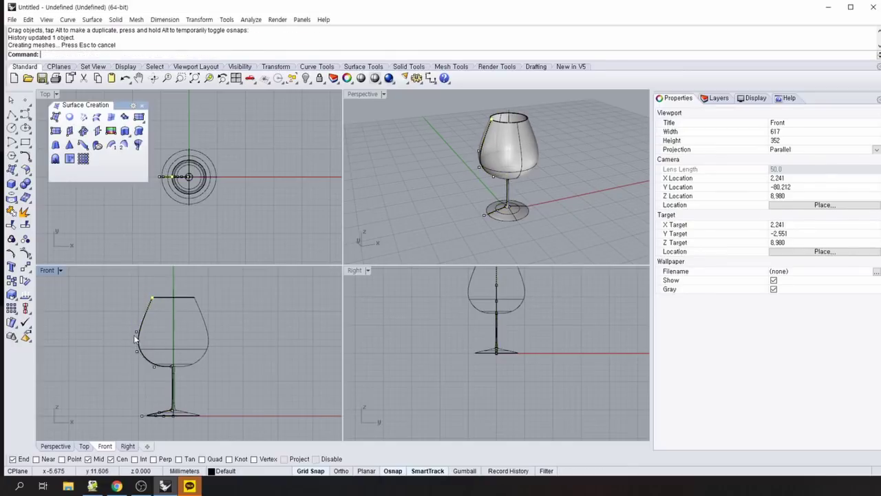
drag(133, 335, 145, 352)
click(145, 352)
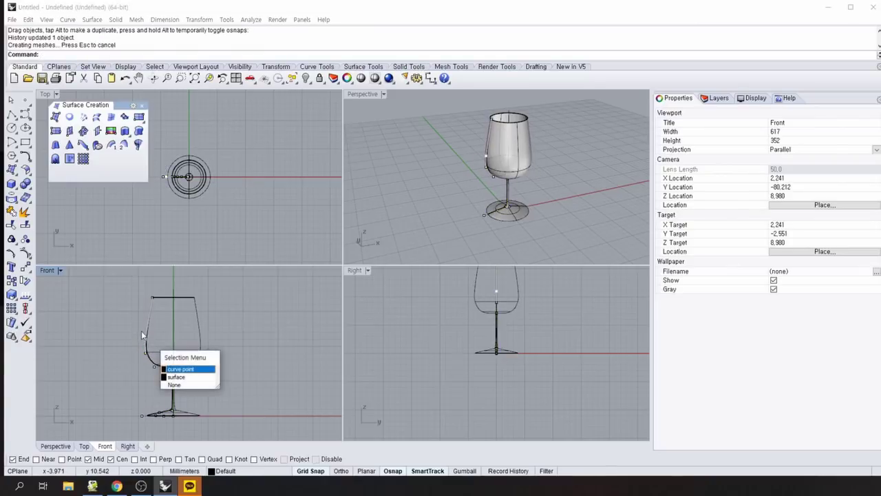
Push the bowl and rim points outward to widen the bowl, then maximize the Front view.
click(179, 369)
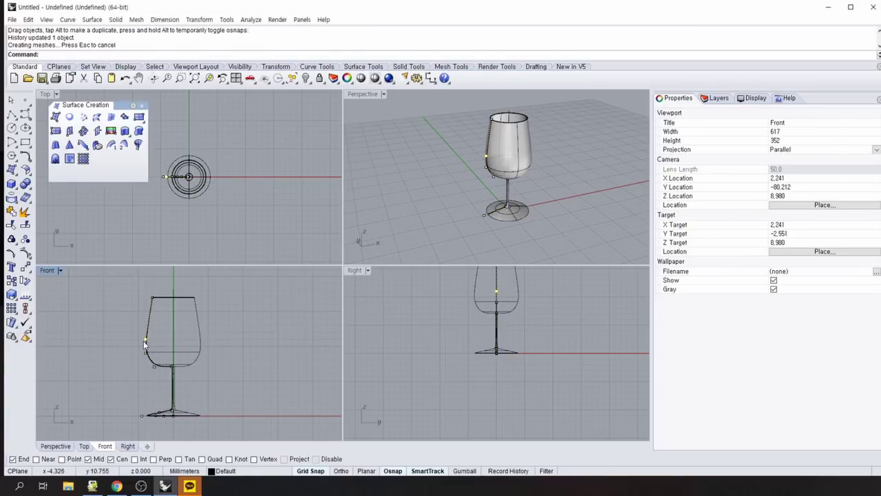
drag(144, 342, 138, 318)
click(153, 367)
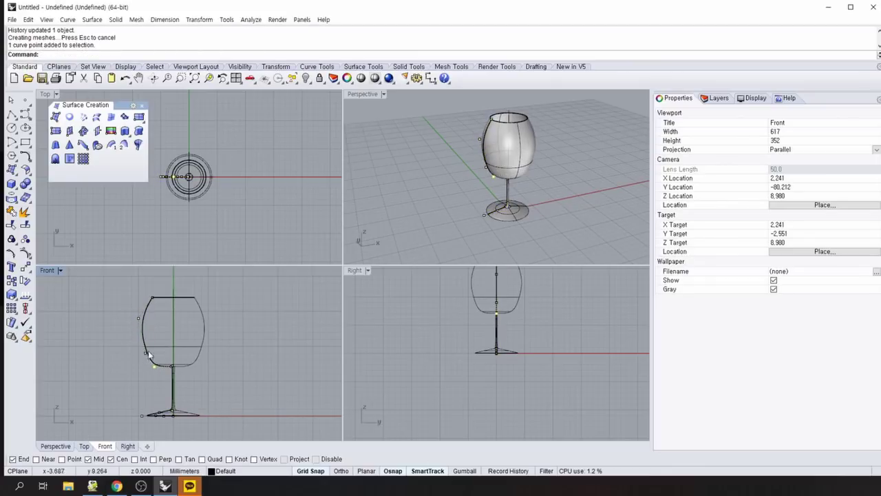
click(145, 355)
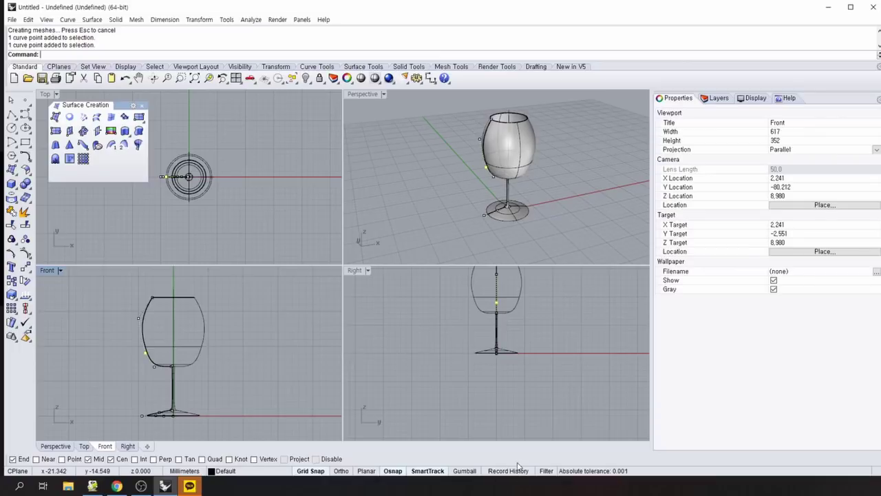
drag(141, 352, 138, 353)
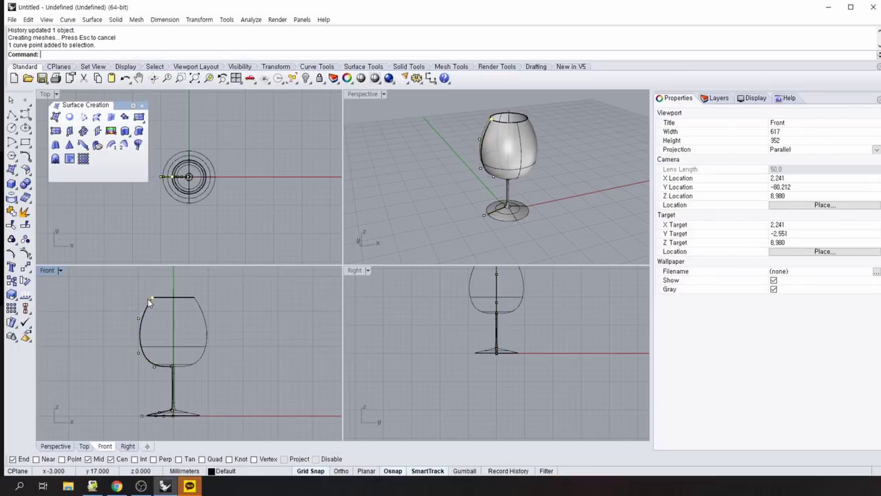
drag(152, 299, 145, 298)
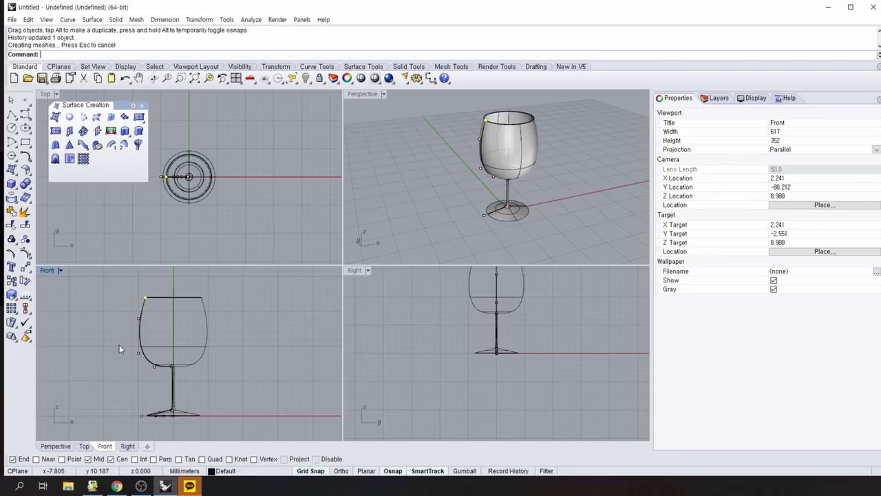
drag(119, 344, 152, 352)
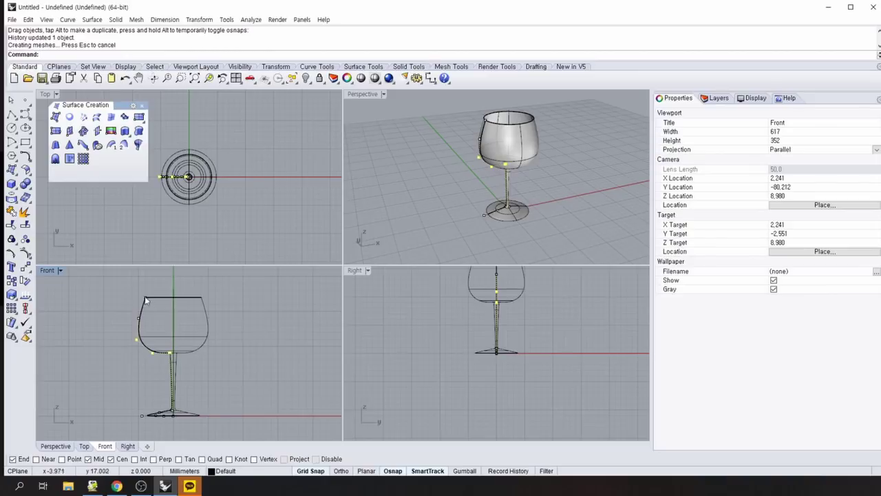
drag(146, 297, 152, 297)
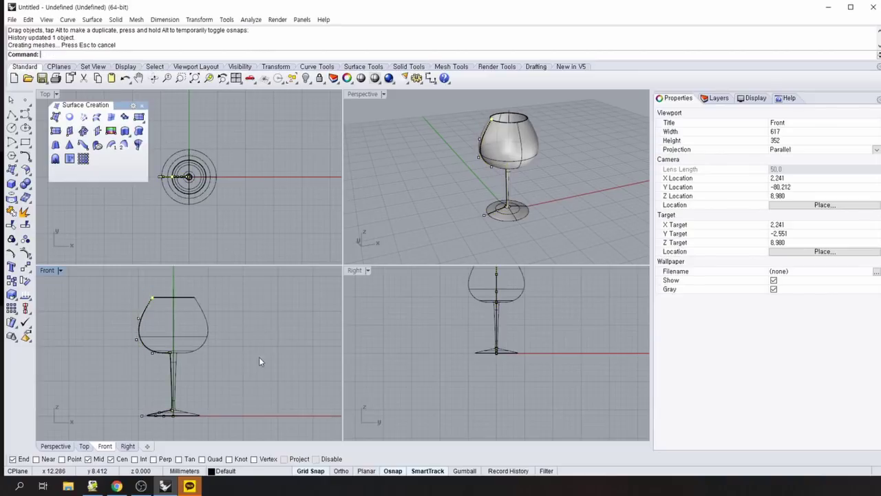
key(Escape)
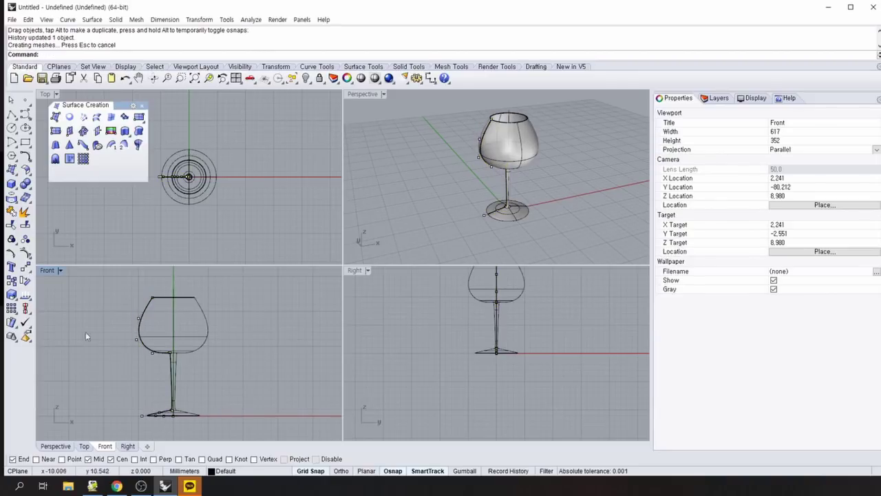
double_click(44, 269)
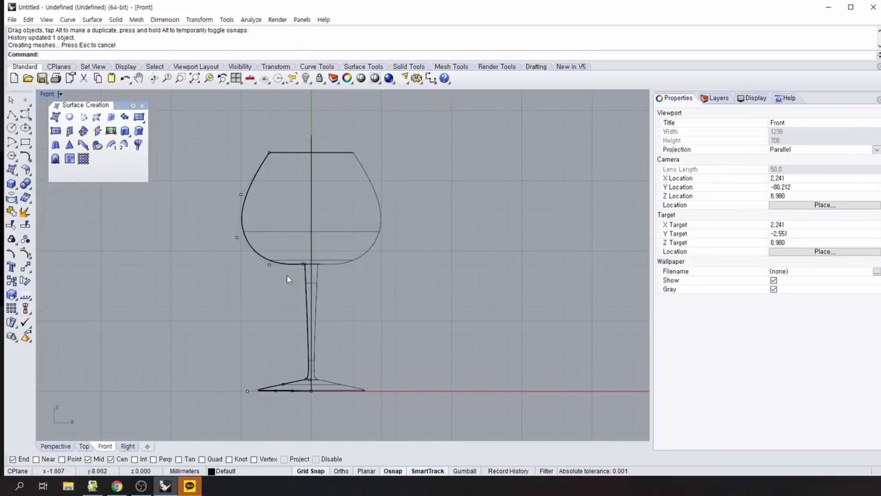
Drag the stem-top control points outward to widen the stem-bowl join, then restore four viewports.
drag(290, 239, 311, 266)
scroll(291, 351, up, 3)
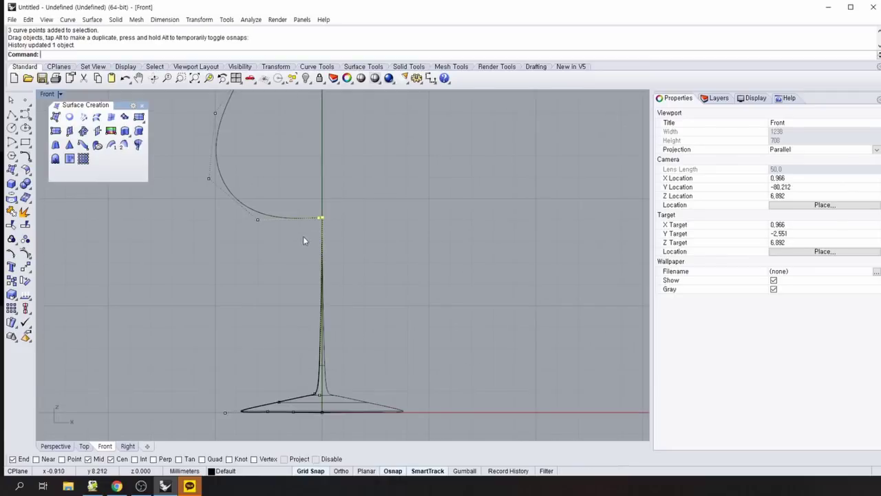
drag(320, 218, 301, 221)
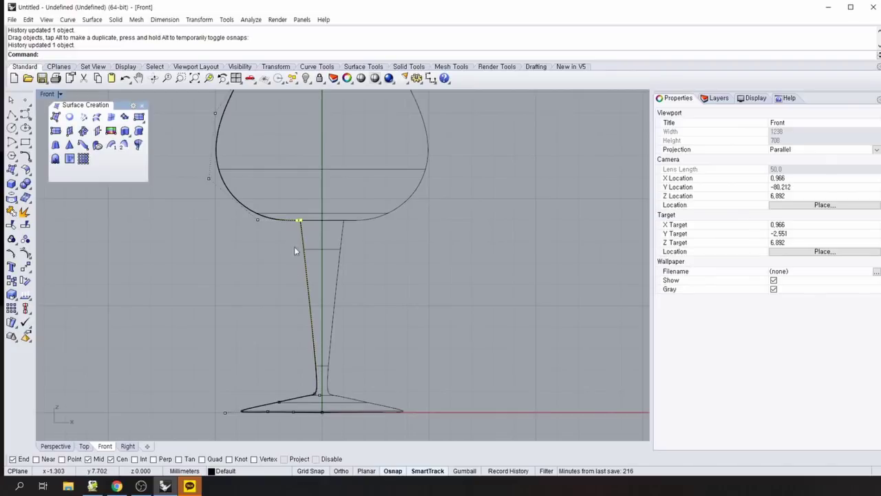
mouse_move(309, 218)
mouse_down()
mouse_move(322, 218)
mouse_move(312, 219)
mouse_up()
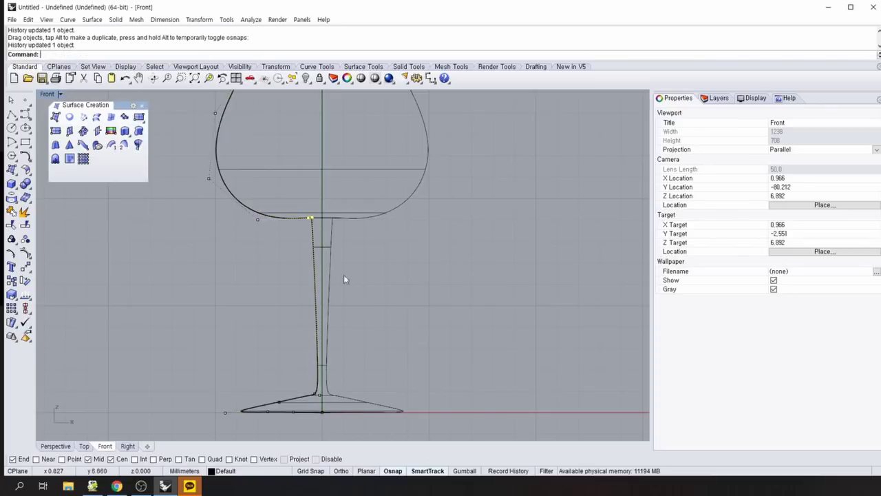
click(312, 220)
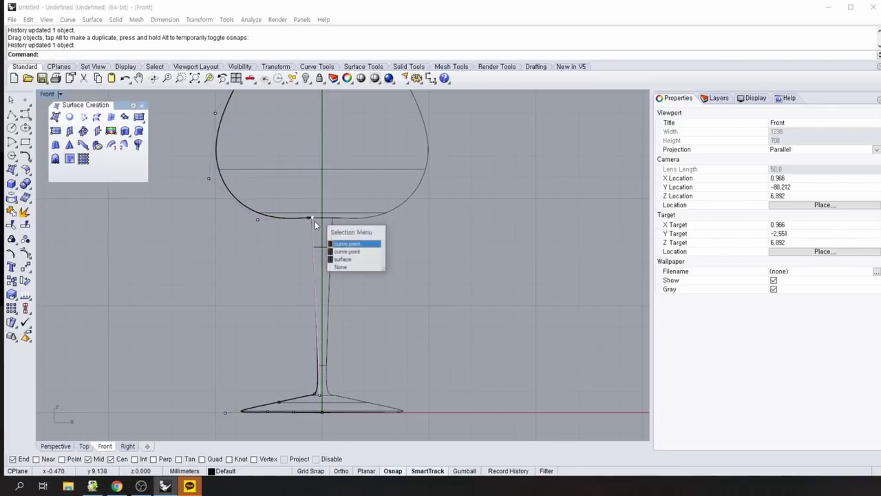
click(352, 250)
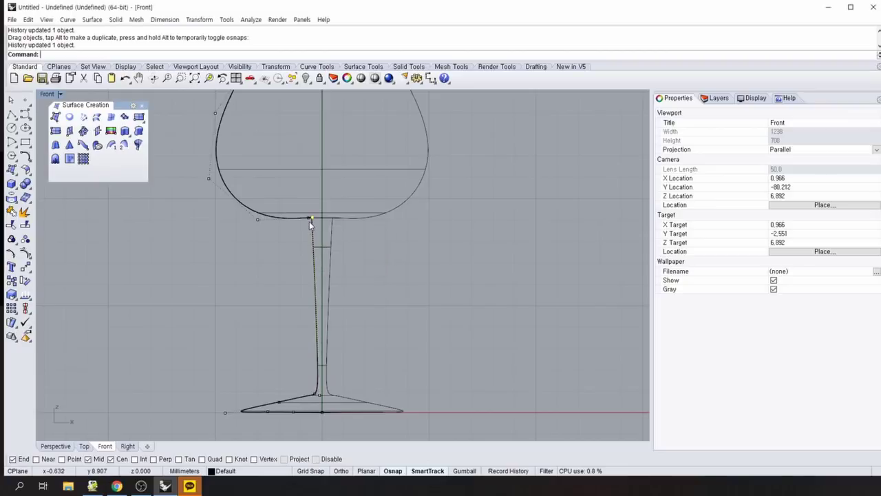
drag(311, 219, 314, 230)
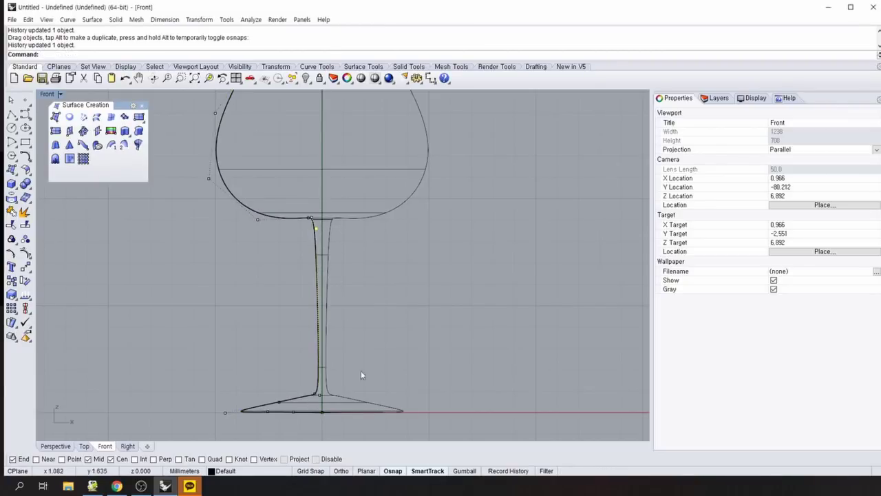
scroll(431, 314, down, 5)
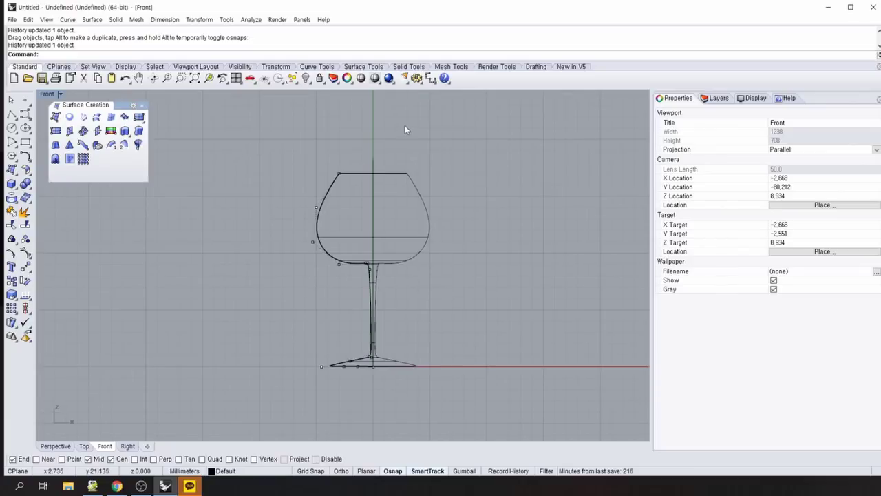
click(236, 78)
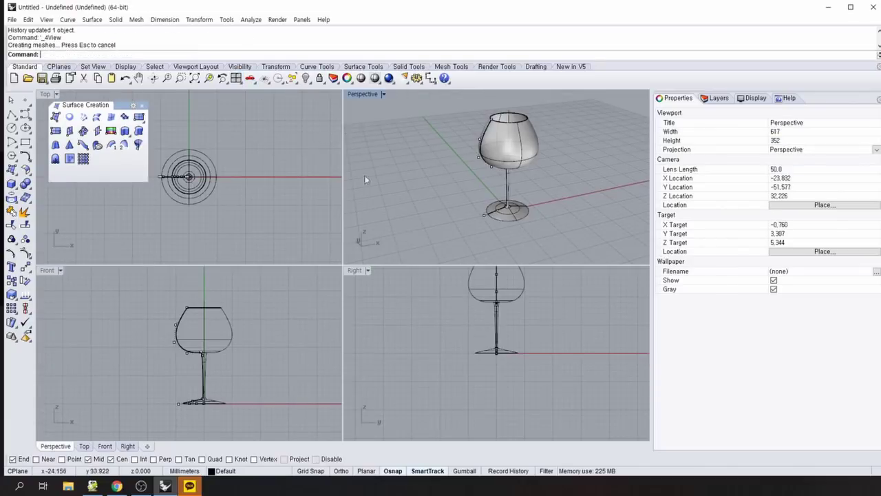
Reset all four views to default with Ctrl+F5 and hide the profile's control points.
right_drag(364, 175, 447, 212)
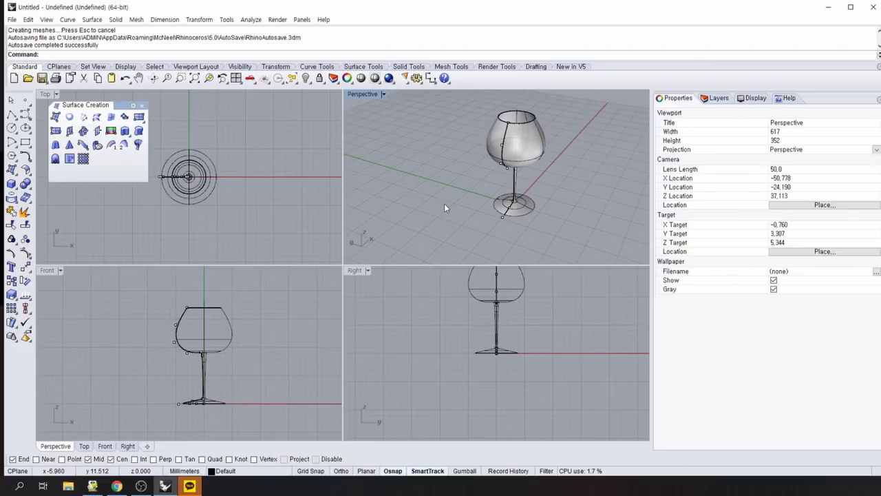
key(ctrl+F5)
right_drag(579, 229, 460, 242)
key(ctrl+F5)
key(ctrl+F5)
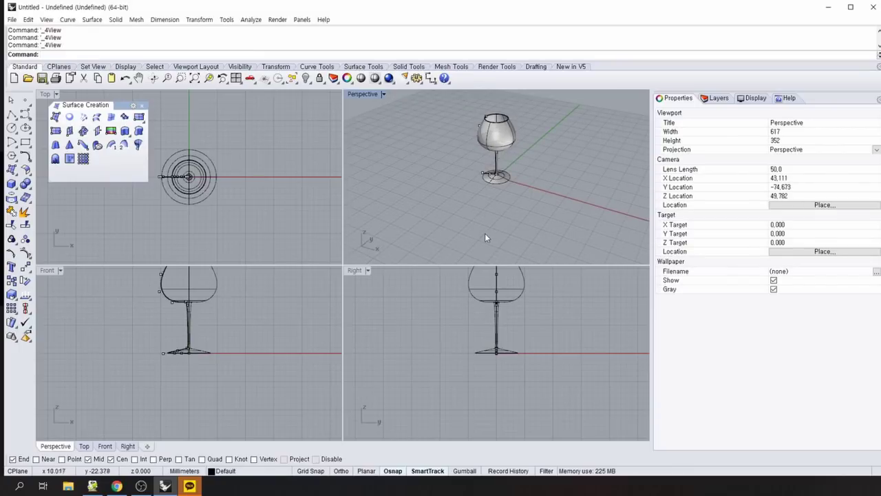
key(F11)
right_drag(483, 232, 534, 248)
right_click(539, 249)
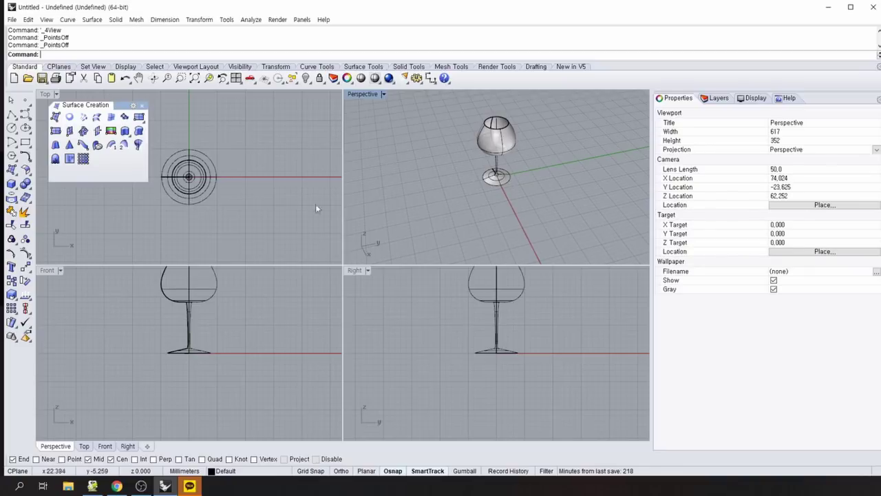
Show the Layers panel and add a batch of new layers.
click(719, 99)
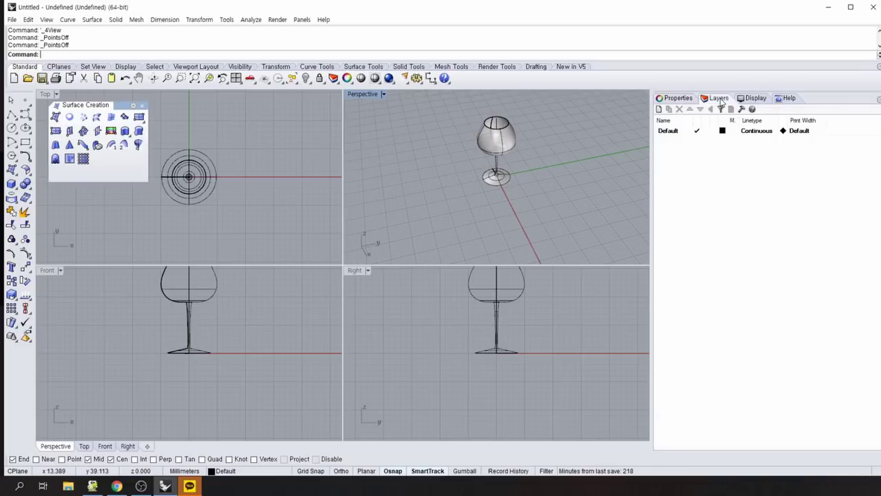
click(659, 110)
click(660, 110)
click(659, 110)
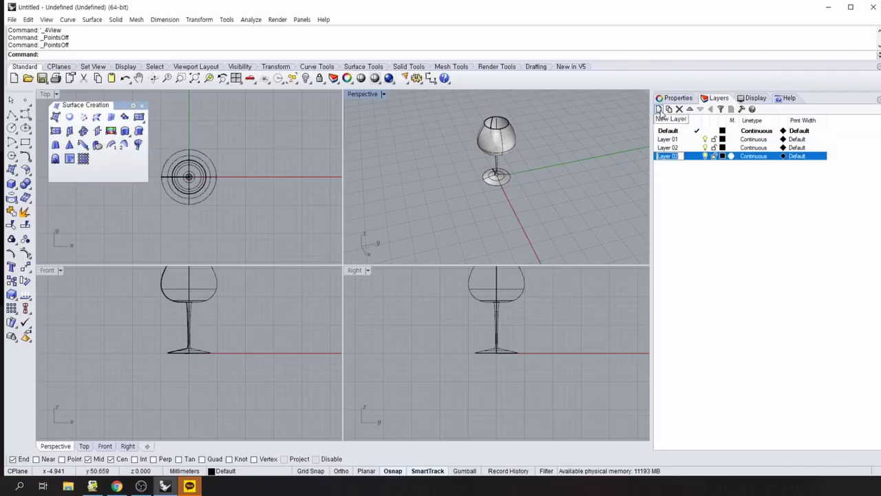
click(659, 110)
click(659, 110)
click(659, 110)
click(659, 110)
click(660, 111)
click(659, 110)
click(660, 110)
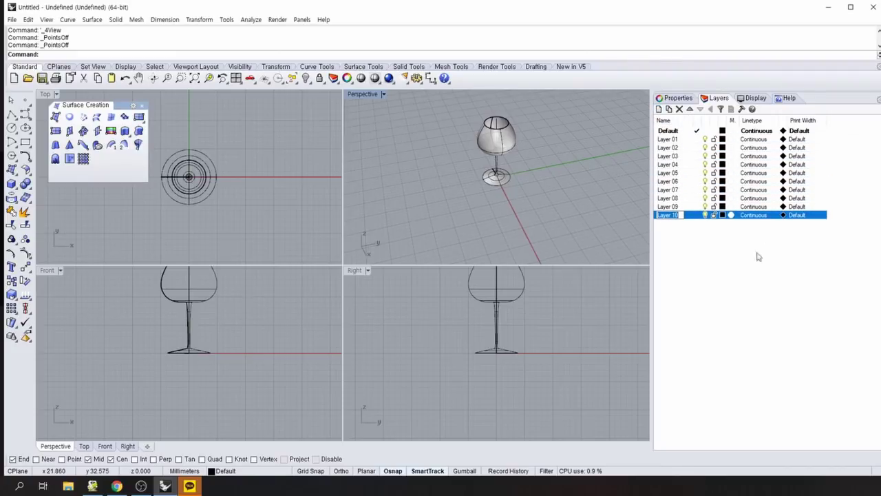
click(764, 298)
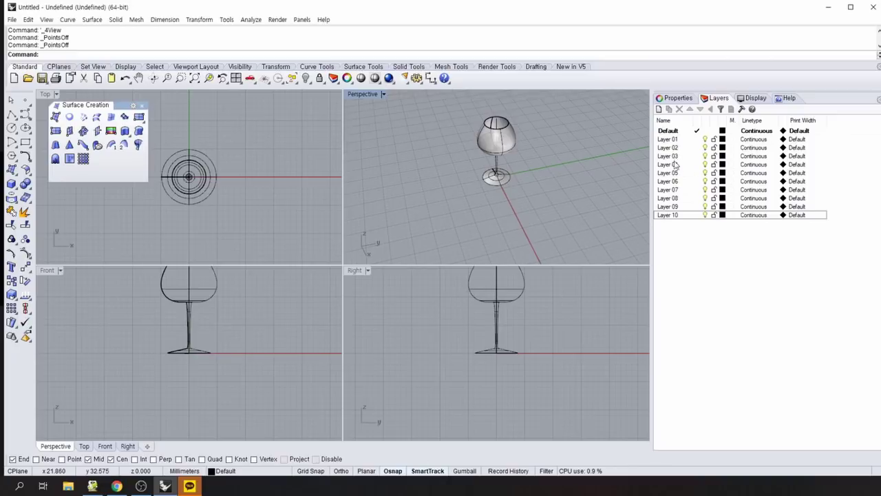
Rename Layer 01 to 와인잔 섹션.
double_click(664, 141)
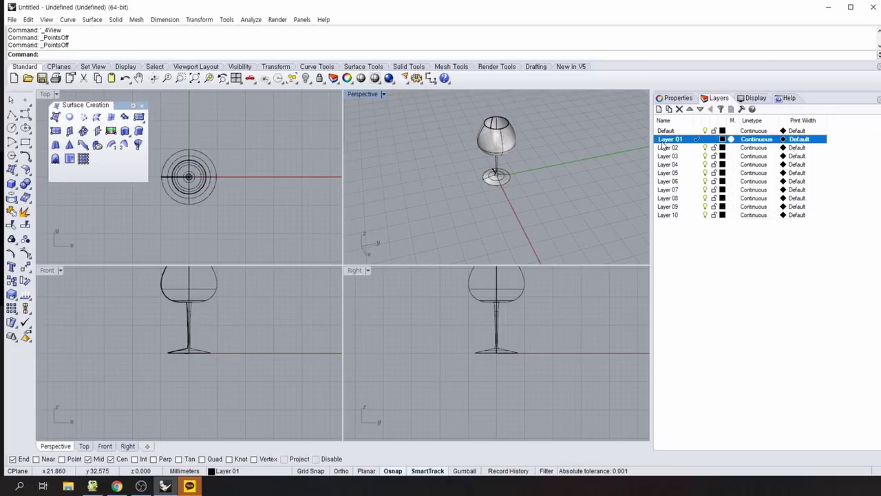
click(663, 142)
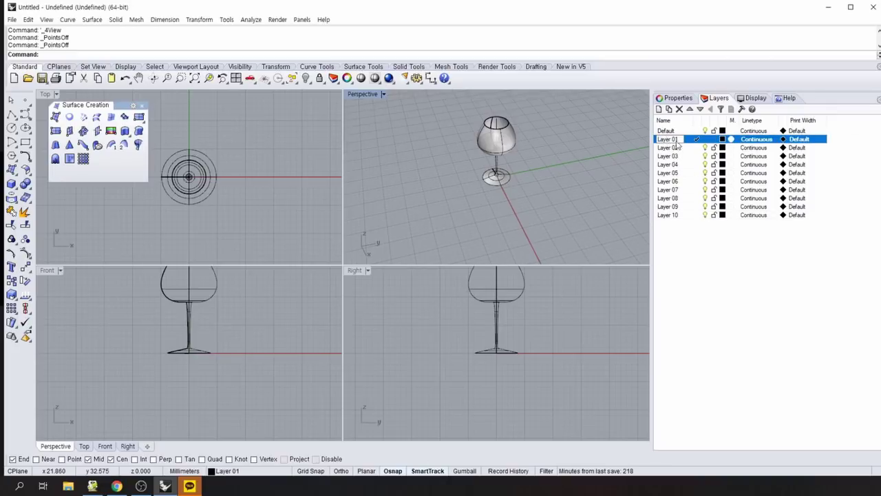
drag(681, 142, 654, 146)
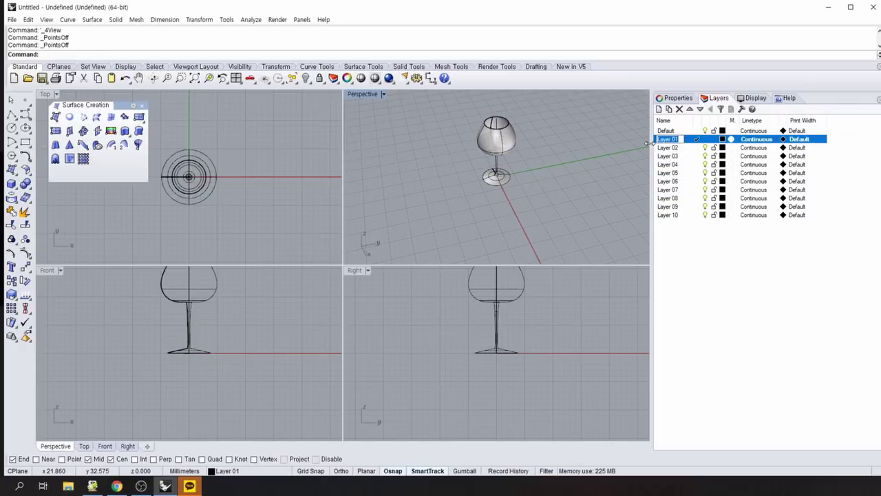
text(curve)
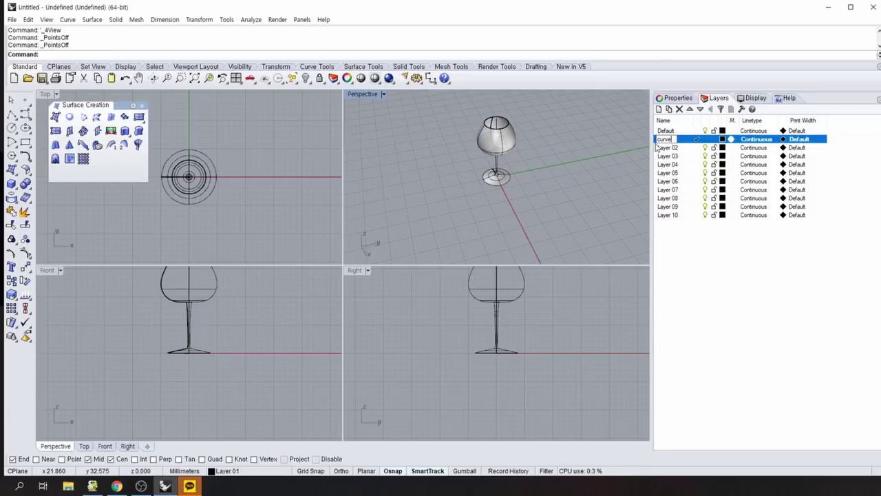
key(BackSpace)
key(BackSpace)
key(BackSpace)
key(BackSpace)
key(BackSpace)
text(C)
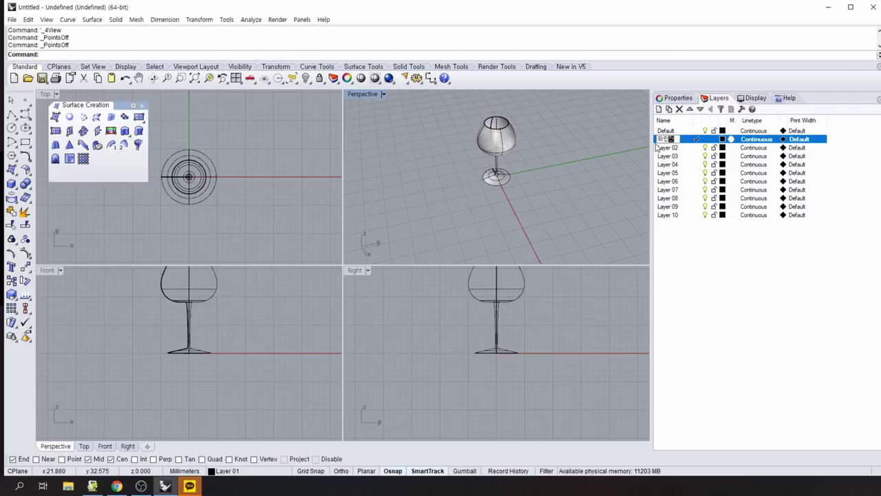
text(색)
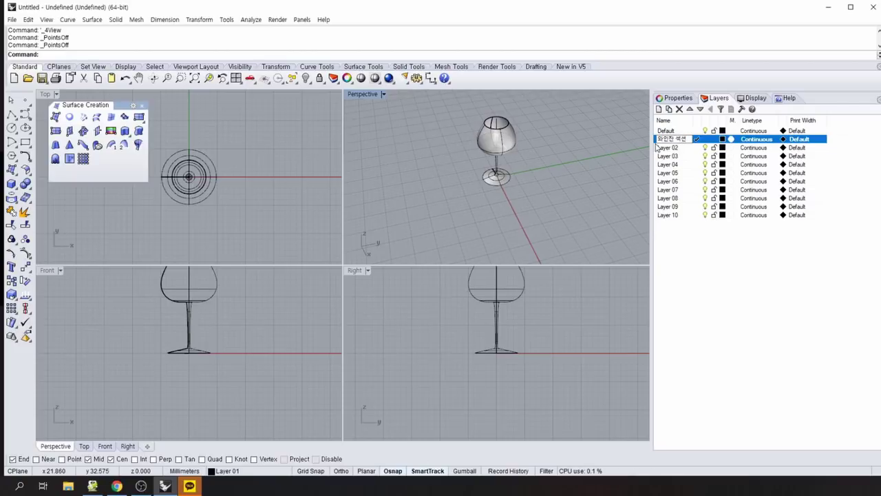
text(선)
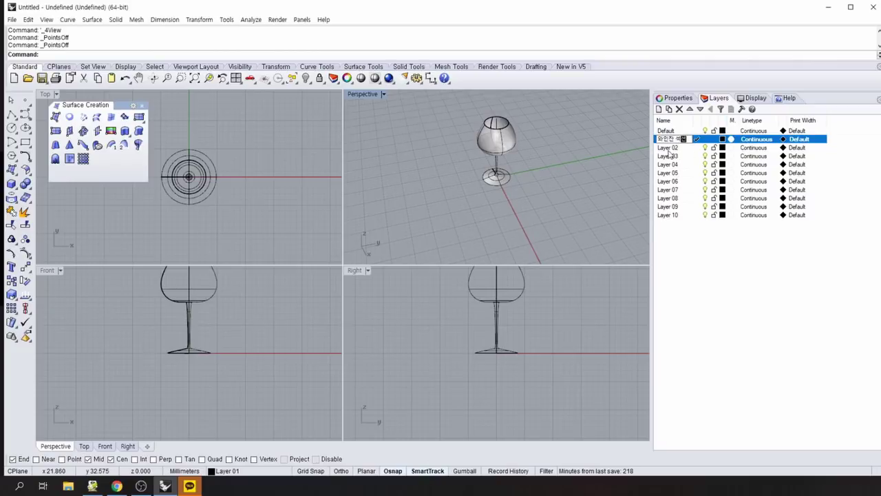
click(671, 148)
Rename Layer 02 to 와인잔 표면 and Layer 03 to curve.
double_click(673, 149)
click(672, 149)
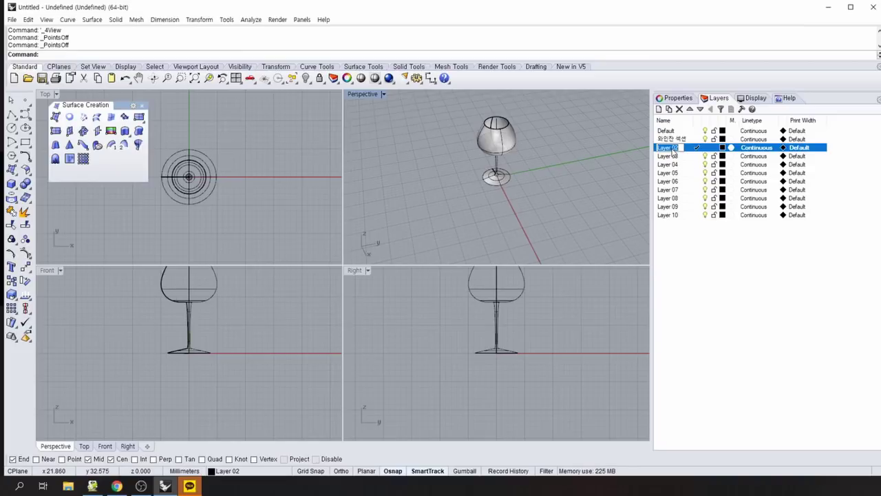
text(ㅂ)
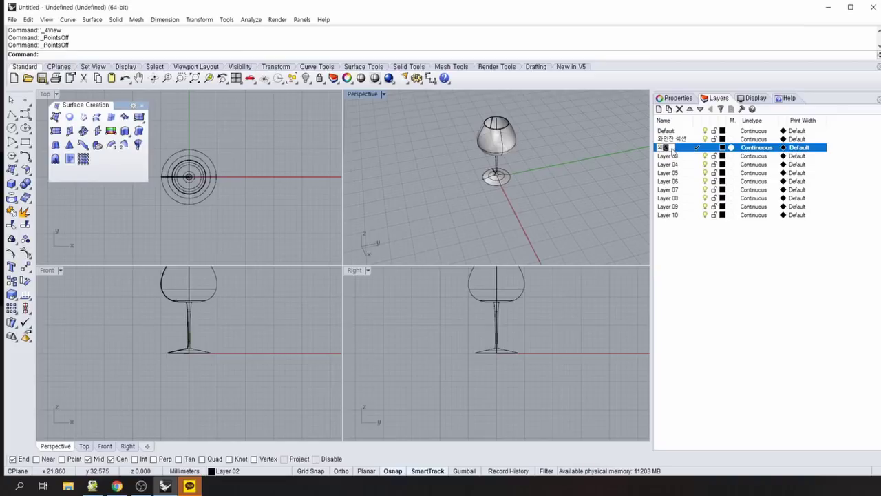
text(잔 표)
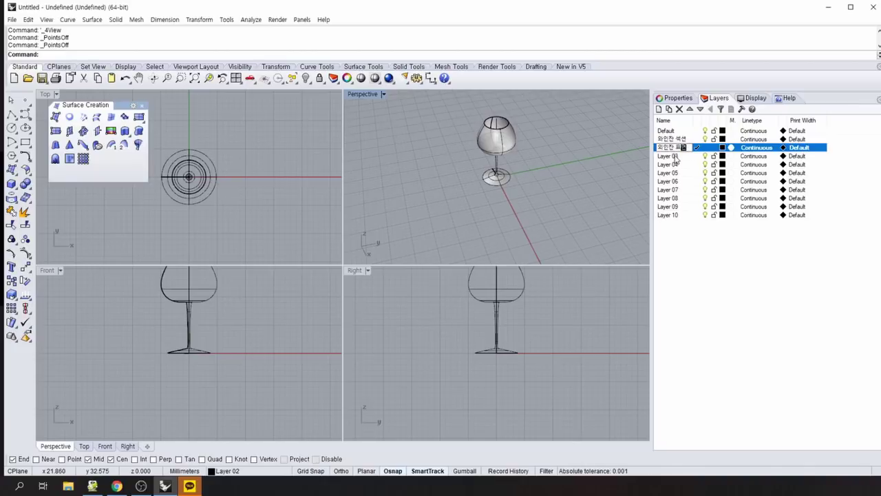
click(674, 157)
click(674, 158)
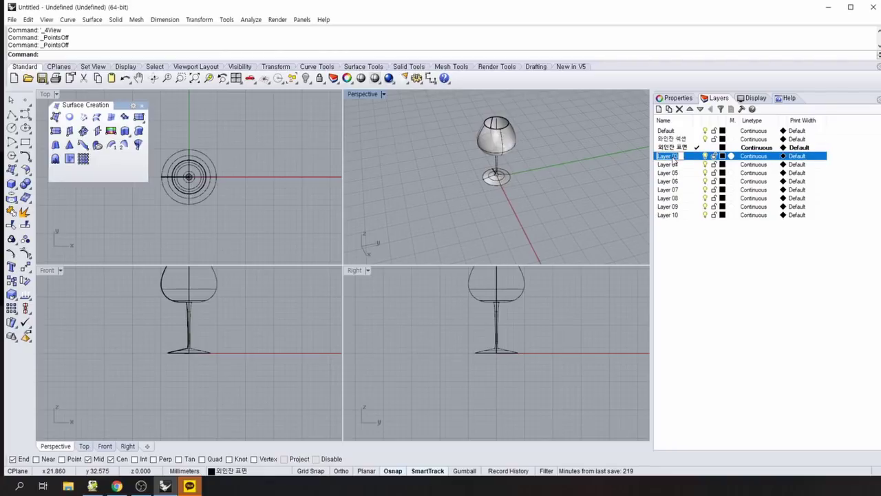
text(외)
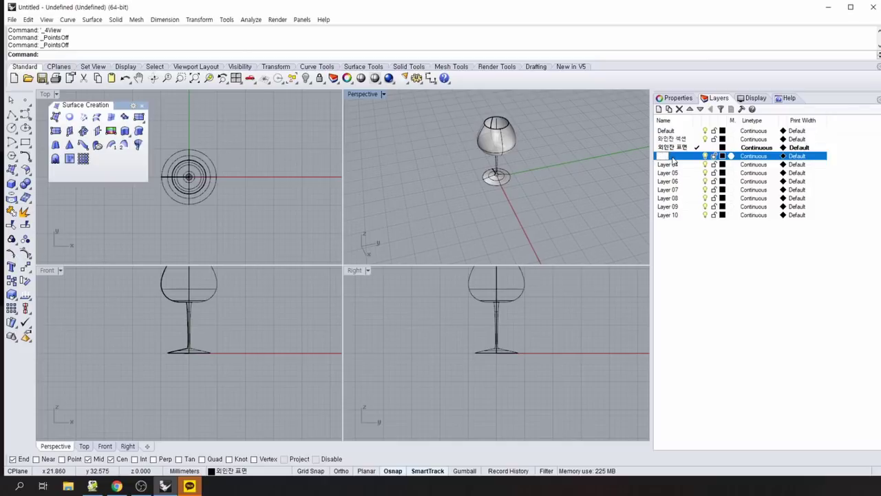
text(인)
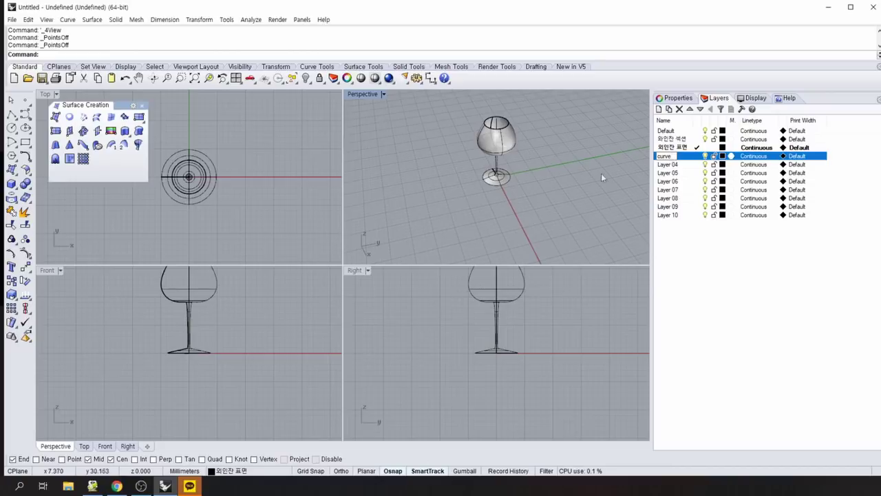
key(Return)
click(579, 323)
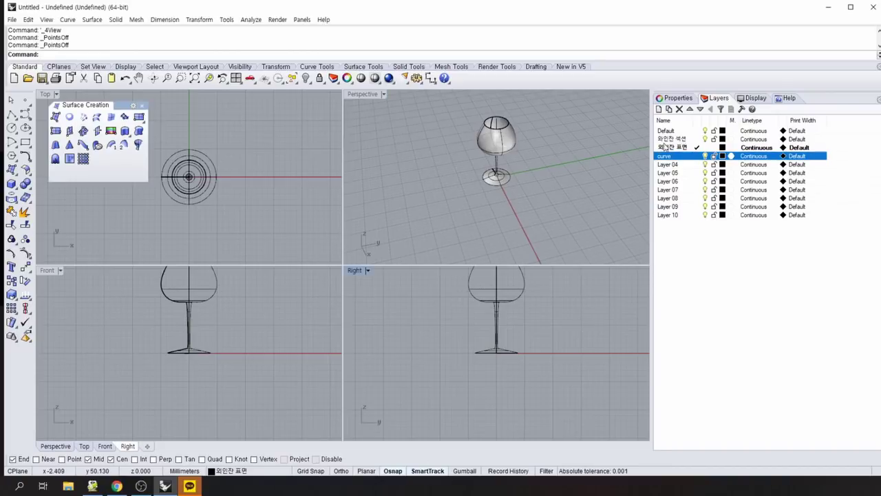
Colour the 와인잔 섹션 layer red and the 와인잔 표면 layer yellow.
click(723, 140)
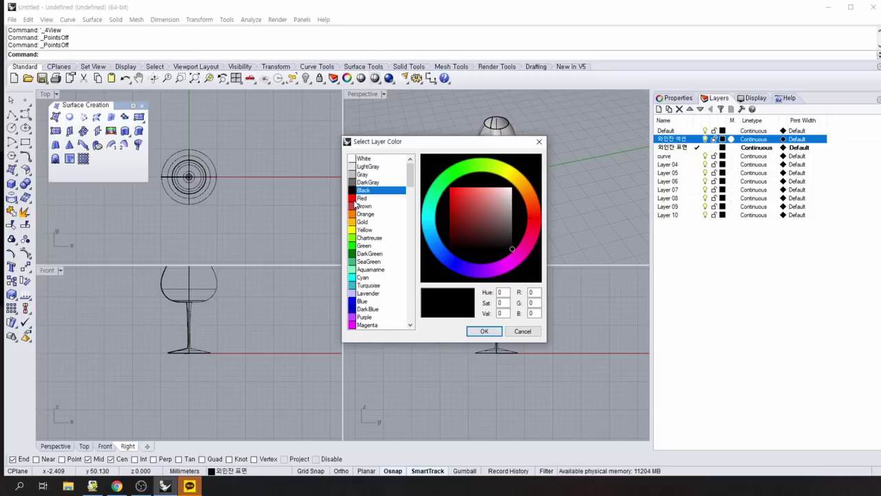
click(362, 199)
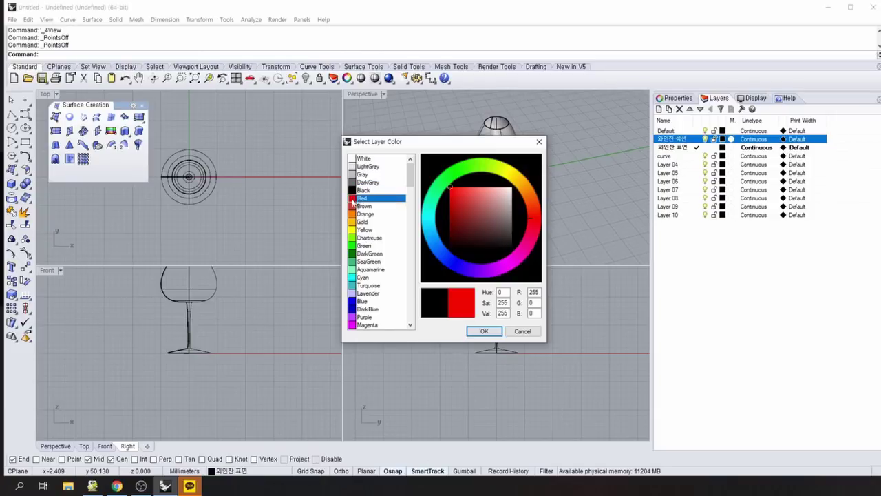
click(484, 332)
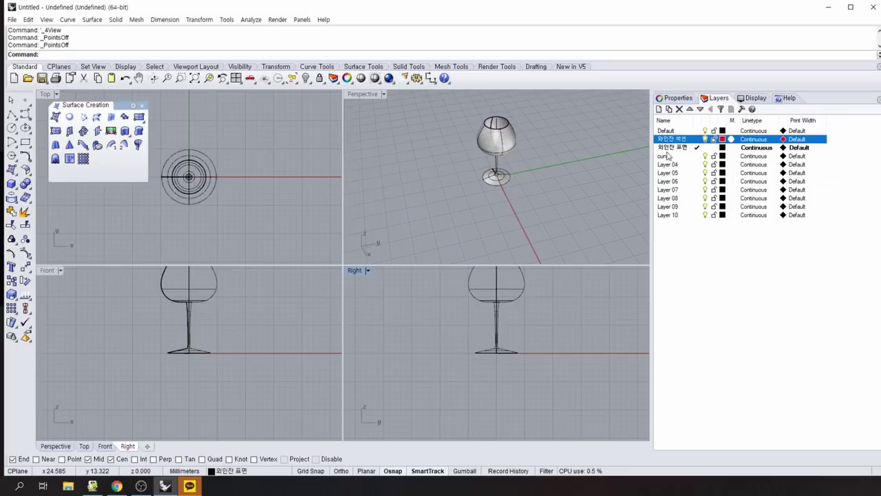
click(722, 147)
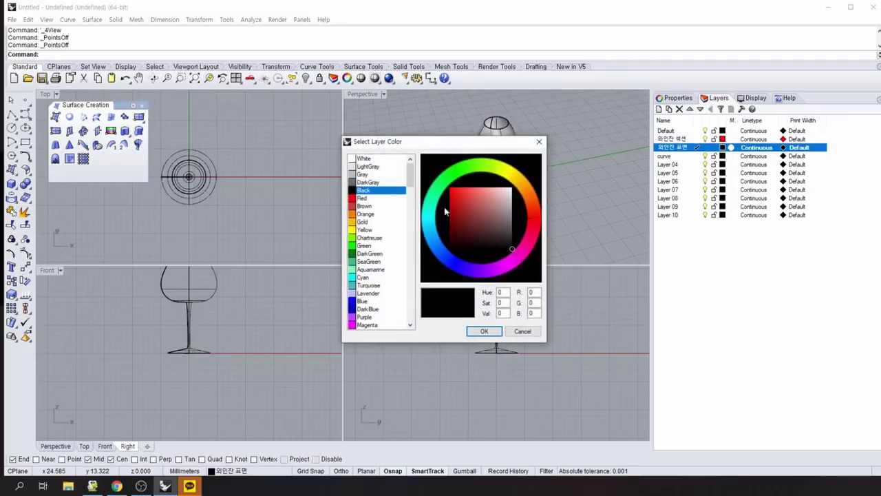
click(360, 230)
click(484, 331)
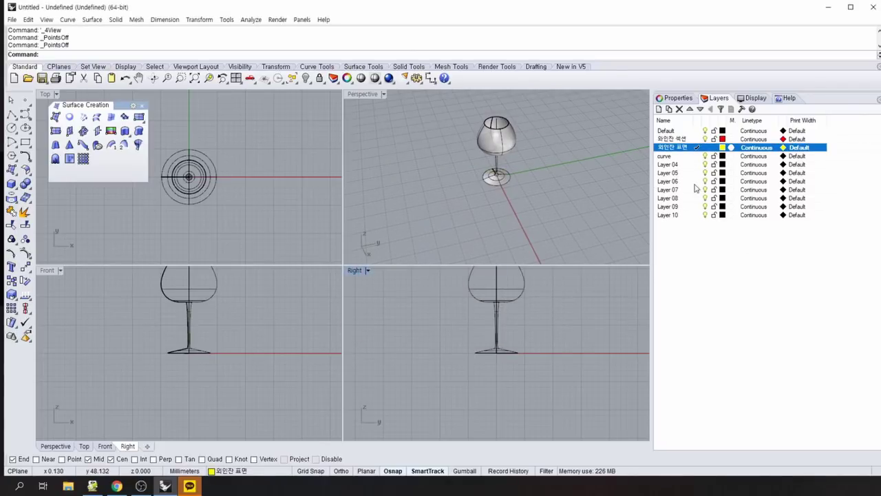
Colour the curve layer green, then orbit the Perspective view.
click(665, 157)
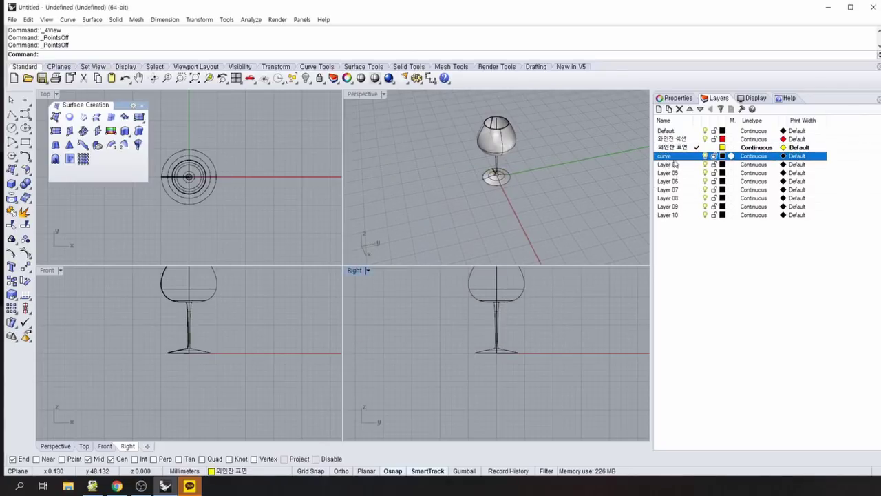
click(731, 157)
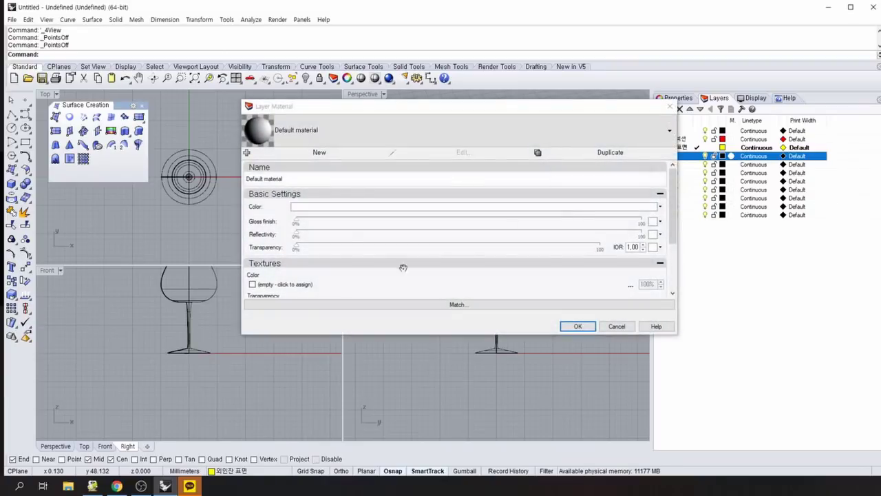
click(669, 108)
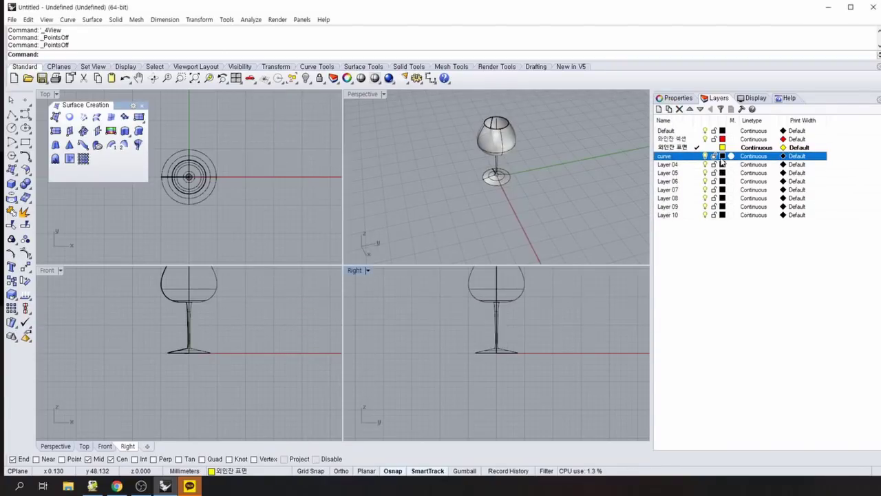
click(723, 157)
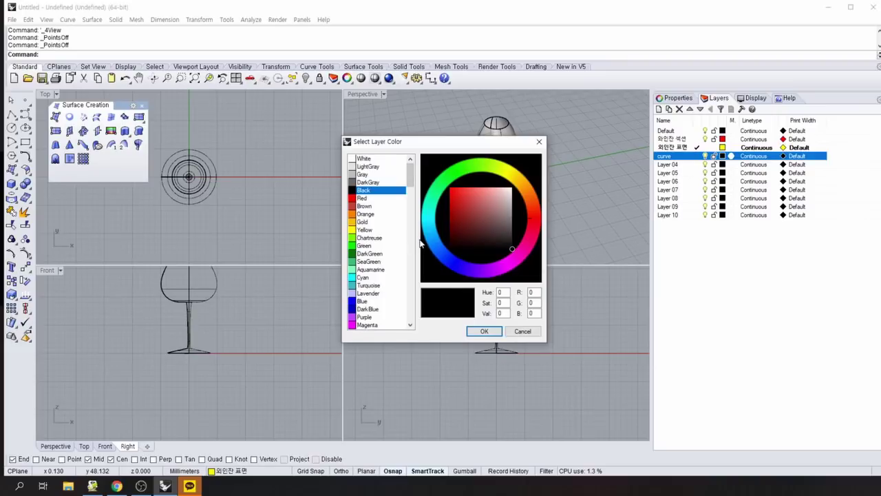
click(369, 246)
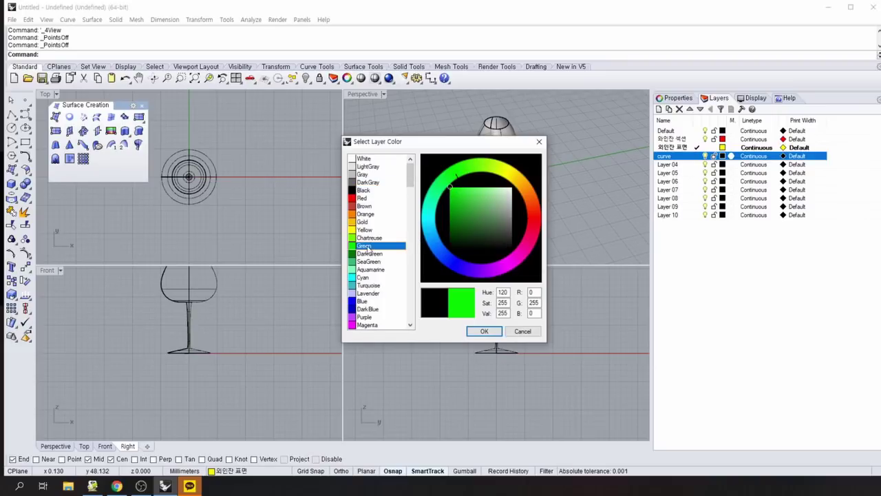
click(482, 331)
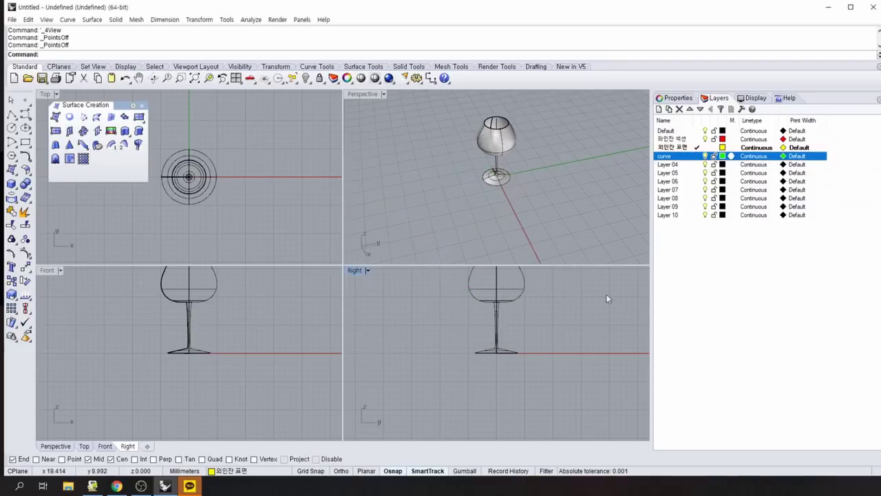
click(568, 236)
right_drag(548, 167, 313, 159)
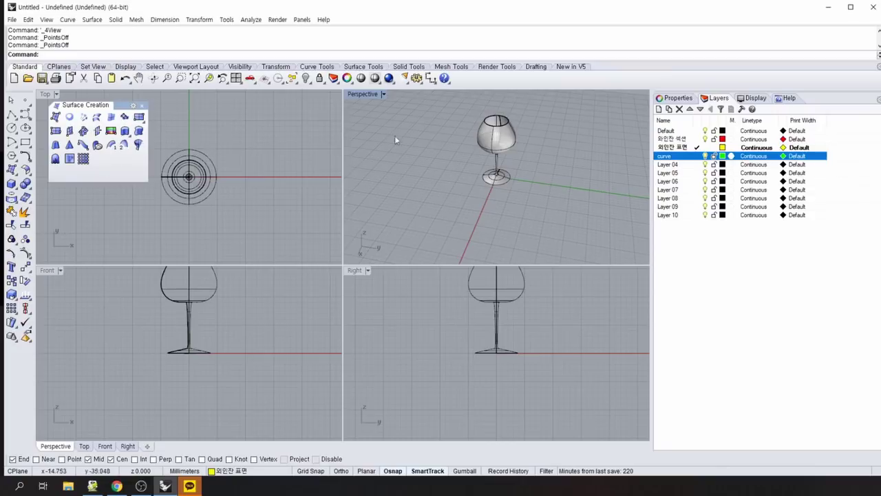
Select all curves and move them onto the green curve layer with Change Object Layer.
click(292, 80)
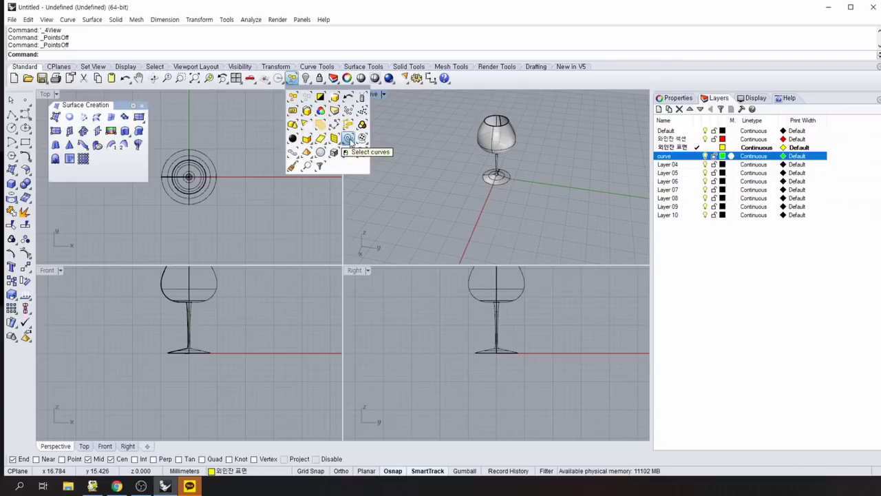
click(348, 139)
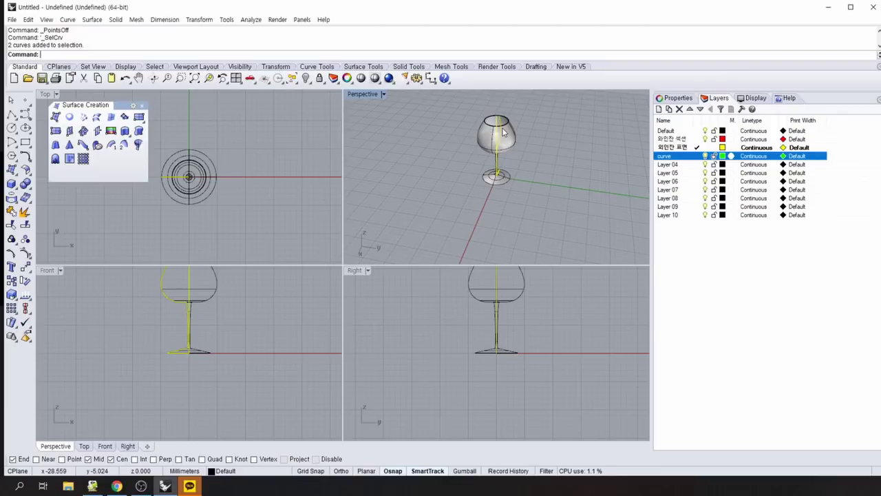
right_click(673, 158)
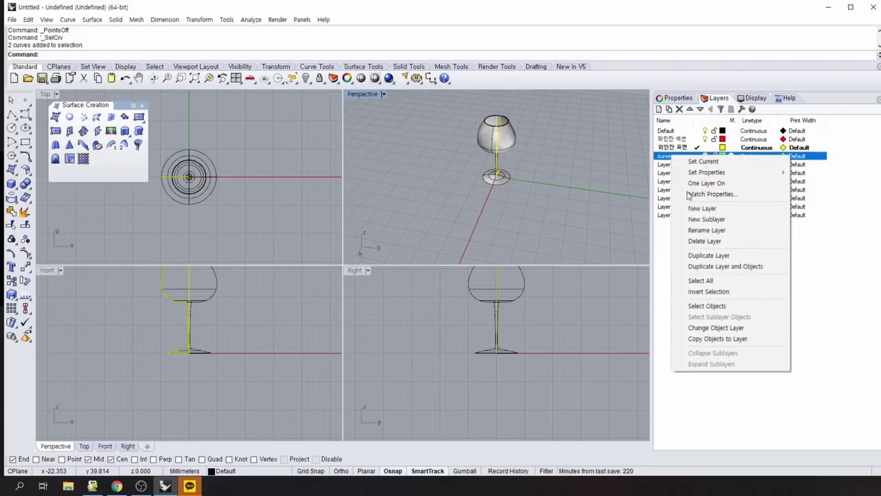
click(707, 329)
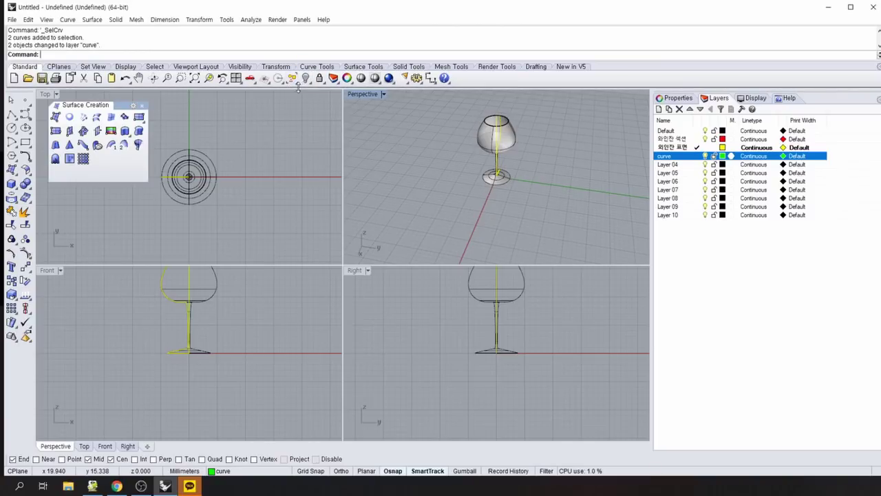
Select just the wine-glass surface using the Select surfaces tool.
click(292, 78)
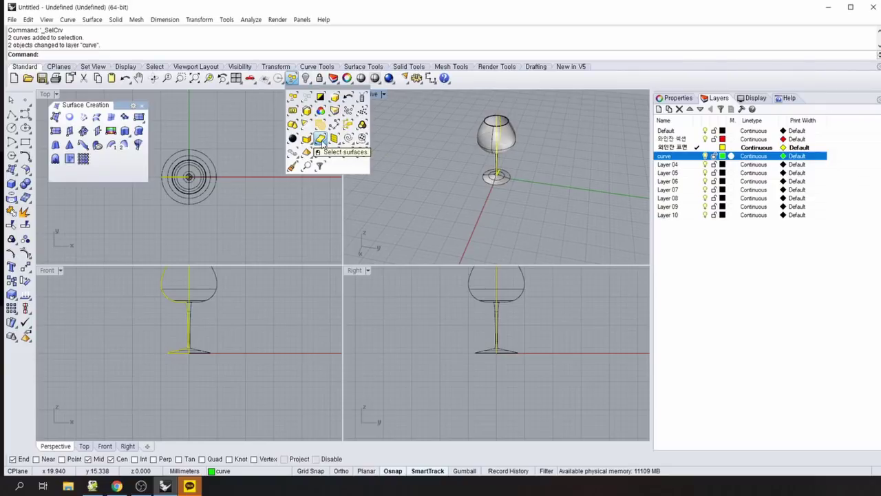
click(321, 139)
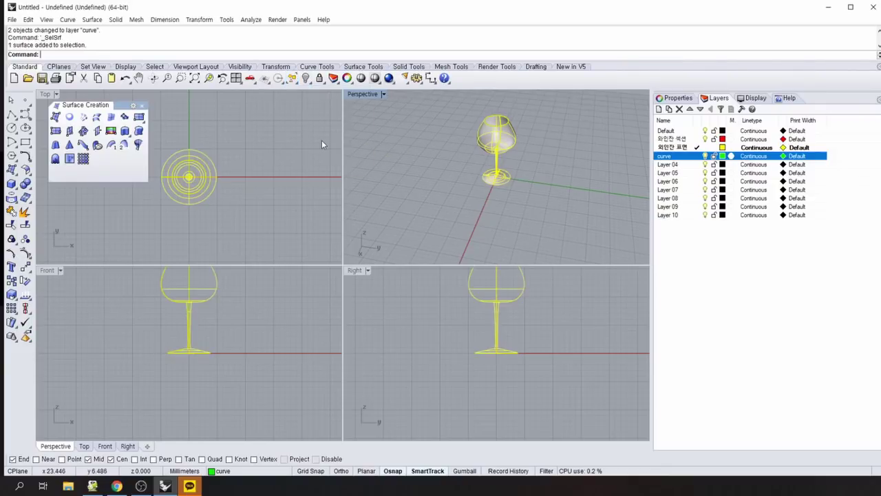
click(533, 121)
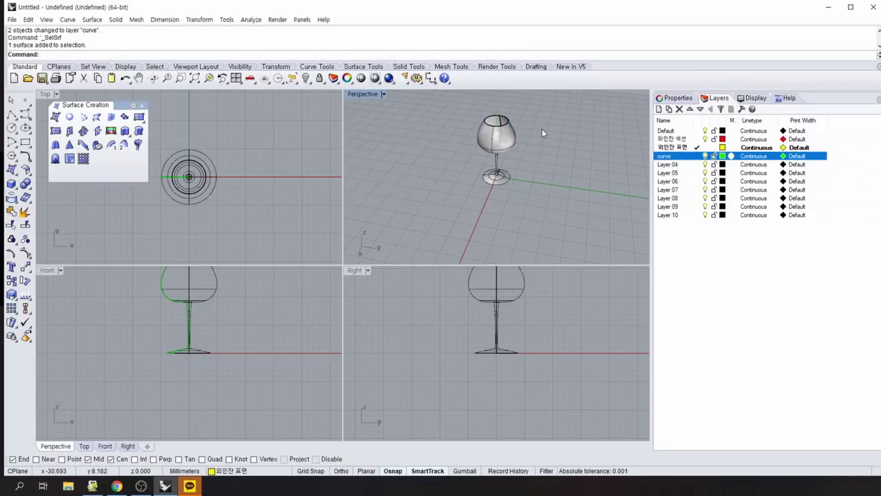
click(292, 78)
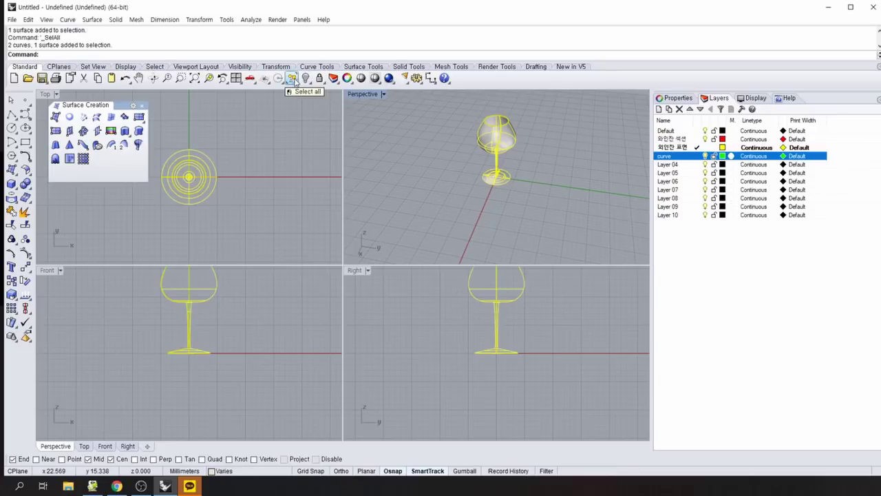
click(401, 141)
click(296, 80)
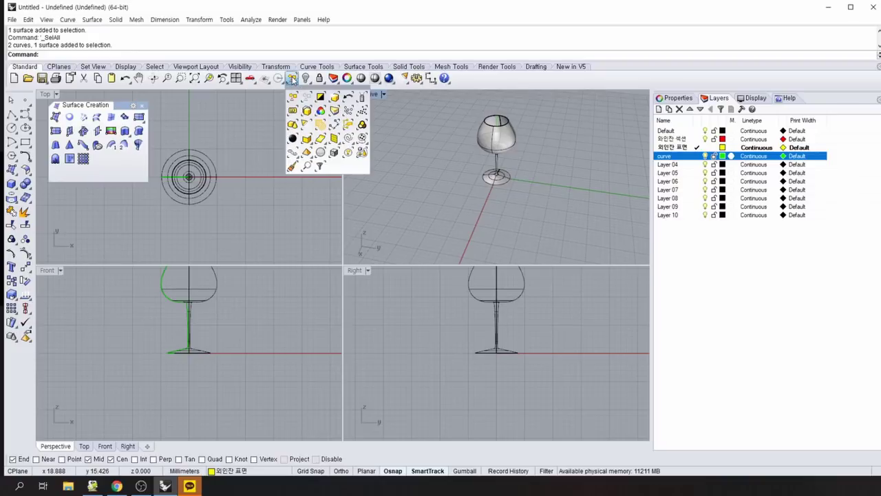
click(292, 78)
click(423, 163)
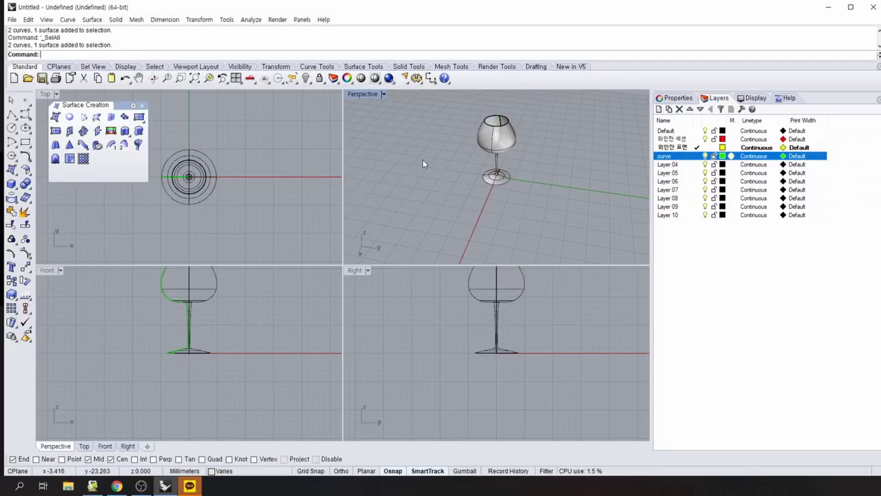
click(297, 82)
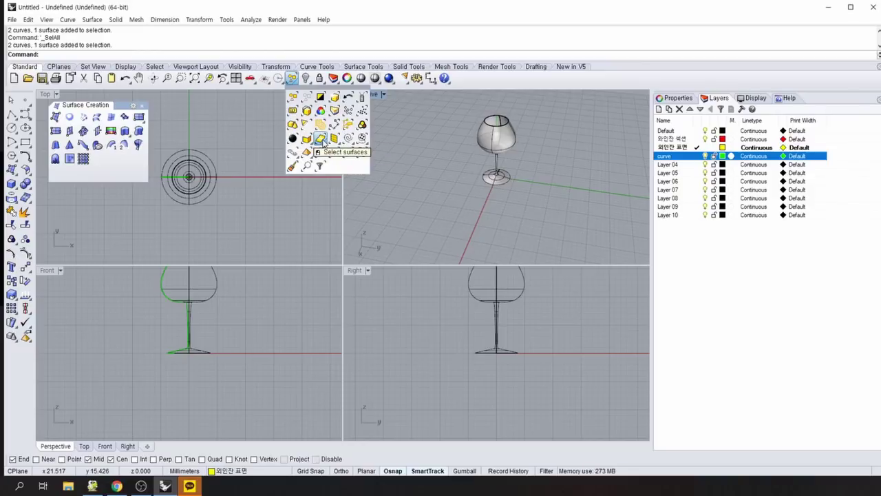
click(321, 139)
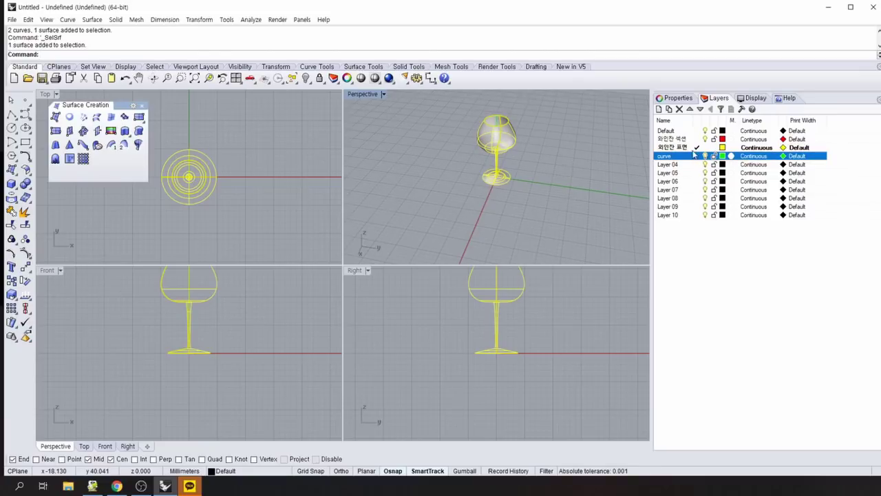
Move the selected surface onto the yellow 와인잔 표면 layer via Change Object Layer.
click(686, 148)
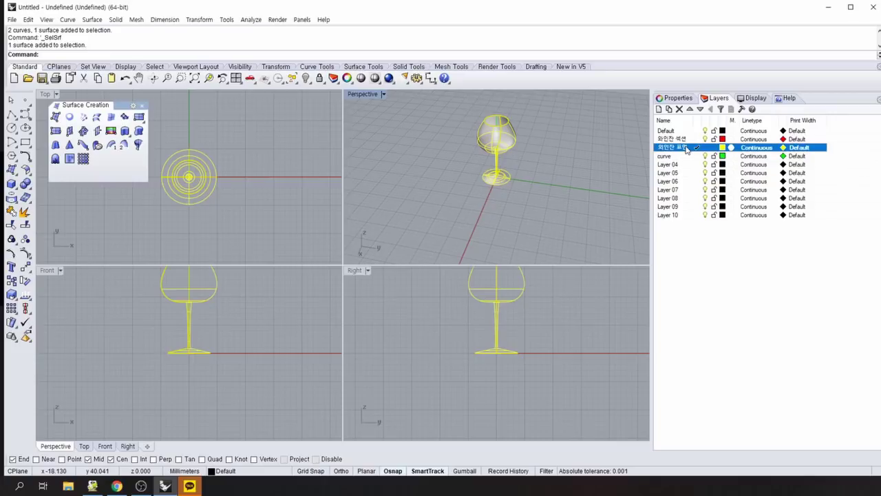
right_click(686, 148)
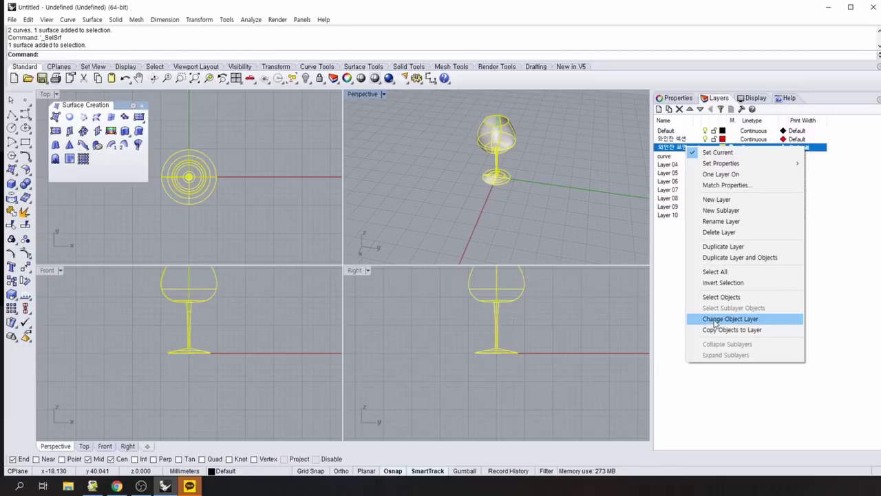
click(716, 320)
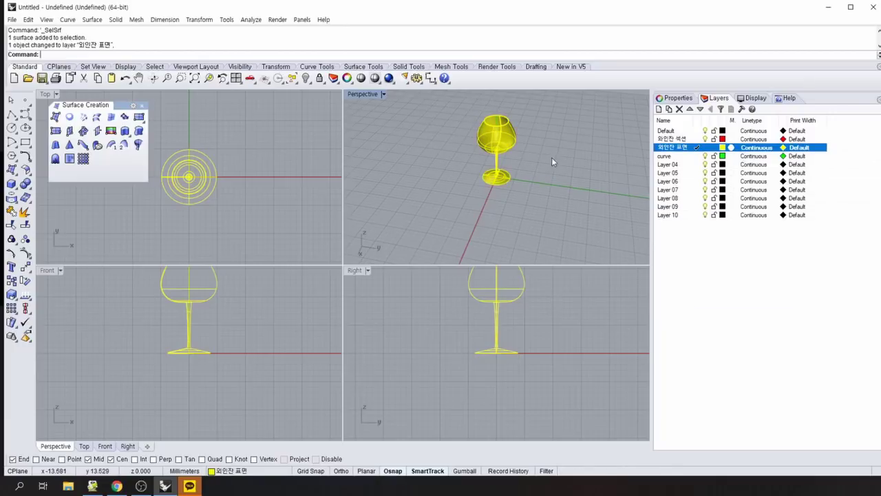
right_drag(569, 172, 517, 180)
right_drag(571, 176, 547, 192)
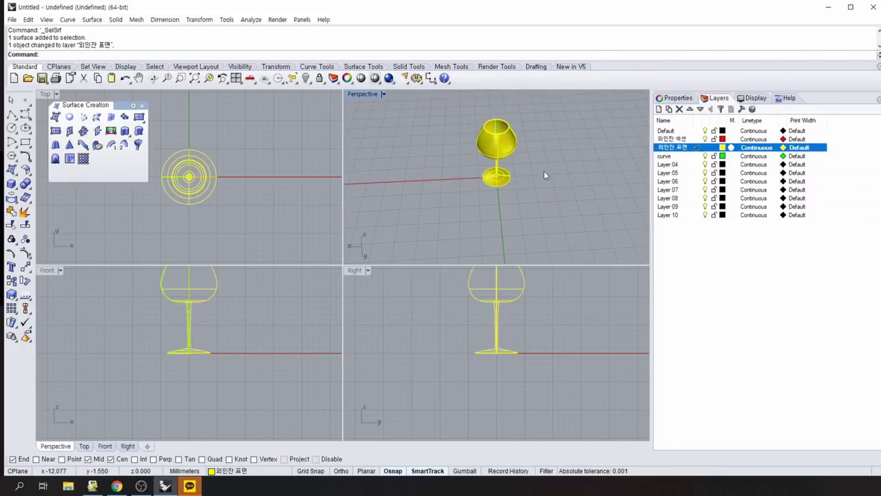
Select the curves, make Default the current layer and hide the 와인잔 표면 layer.
click(293, 79)
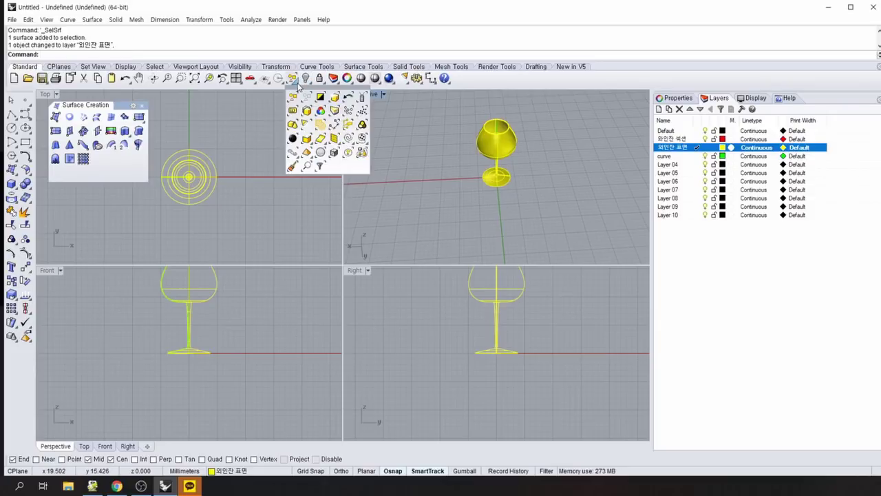
click(348, 139)
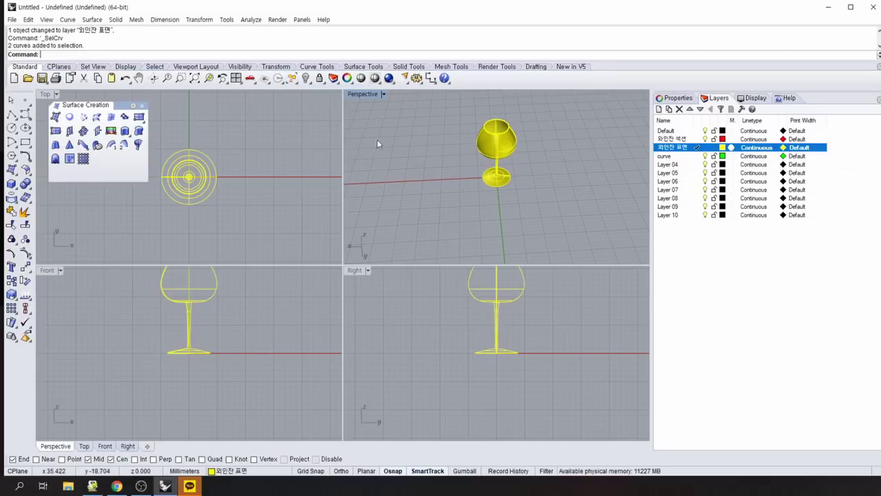
right_drag(587, 163, 545, 173)
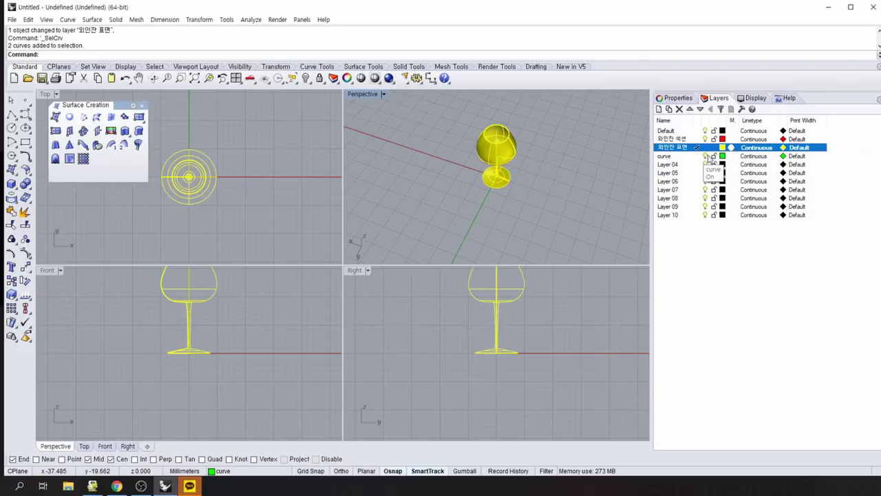
click(711, 158)
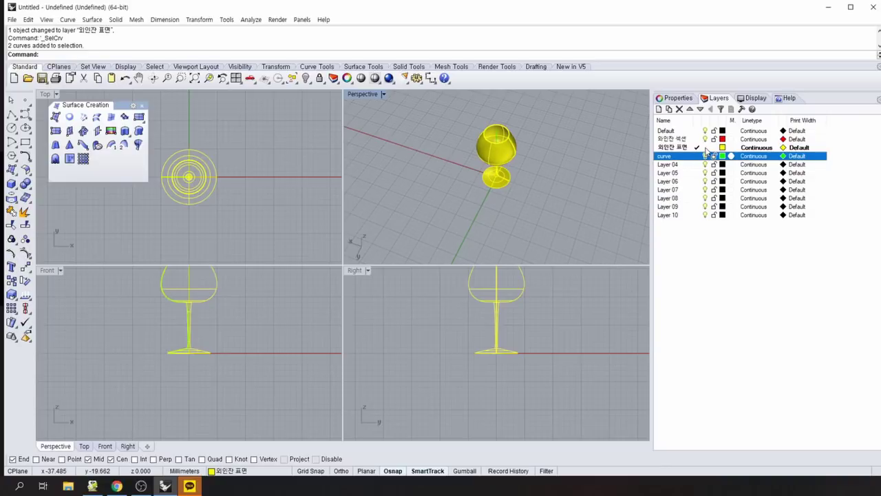
double_click(679, 131)
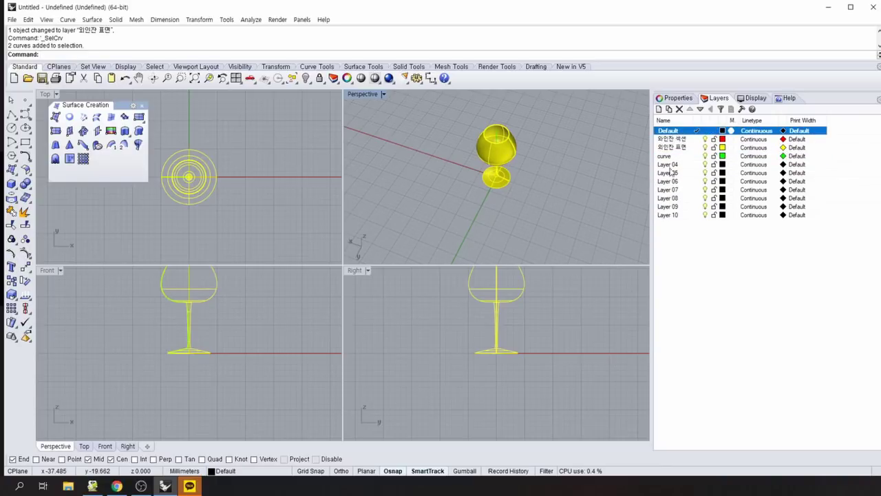
click(705, 147)
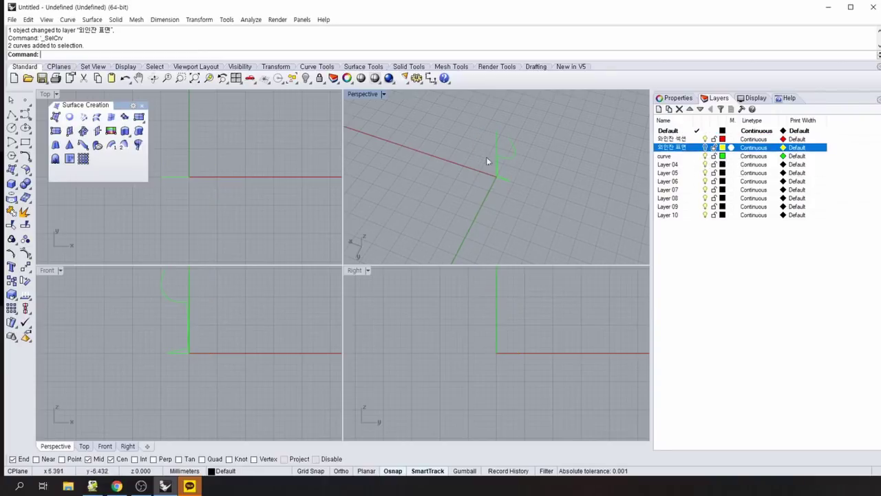
Move the profile curve onto the red 와인잔 섹션 layer and show the surface layer again.
right_drag(561, 201, 535, 186)
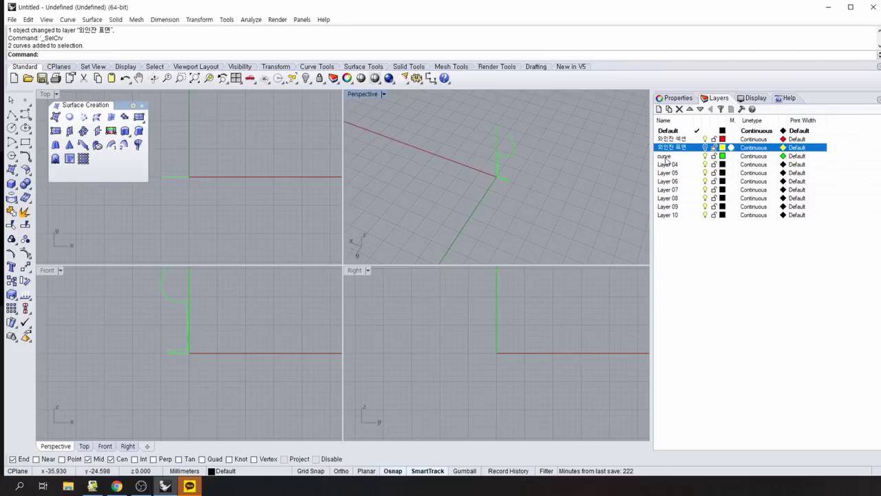
click(512, 154)
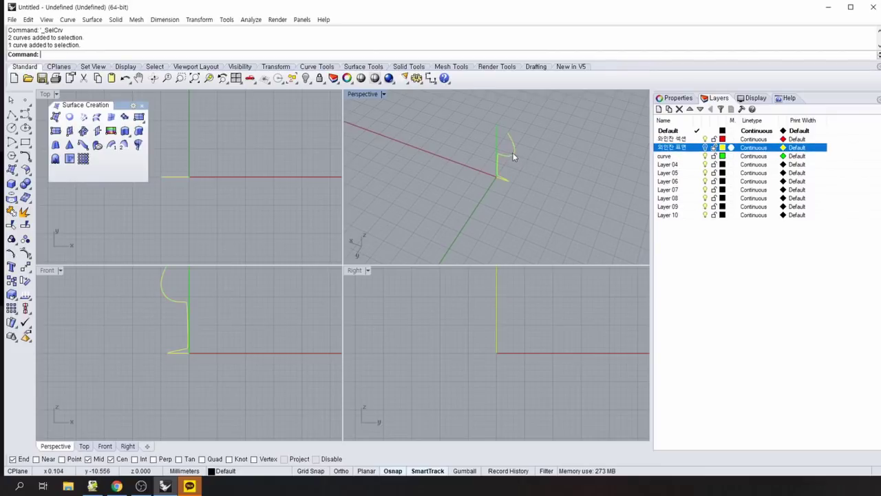
right_click(688, 140)
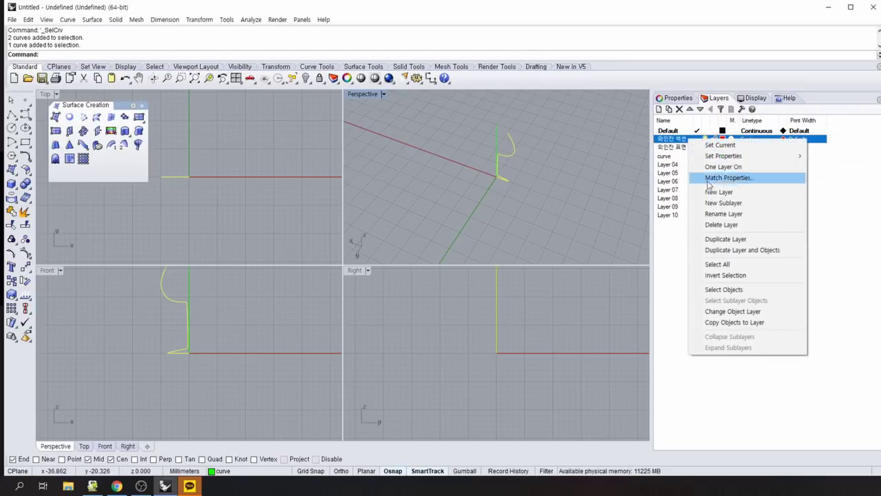
click(729, 311)
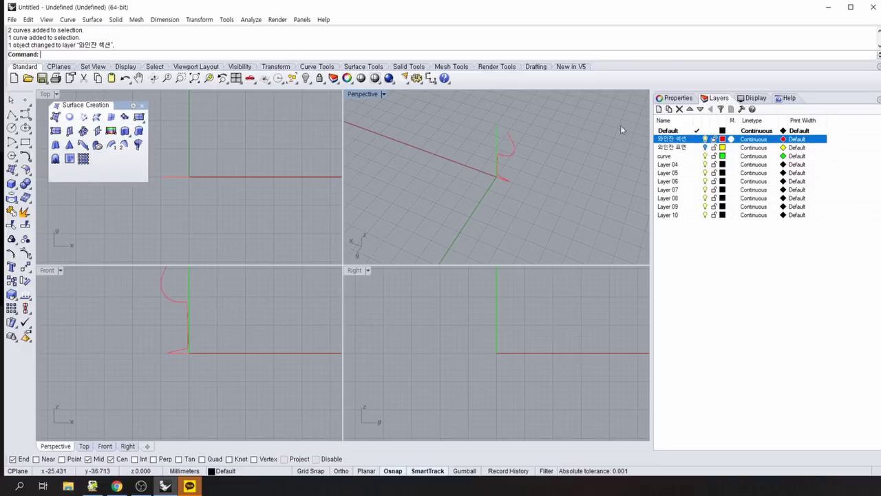
click(705, 149)
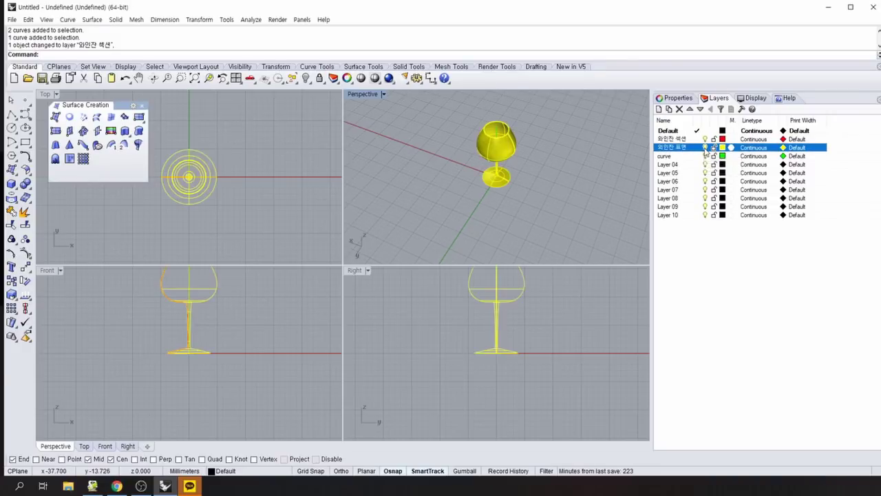
Rename the layers to 와인잔 표면1 and 와인잔 섹션1.
right_drag(588, 204, 637, 182)
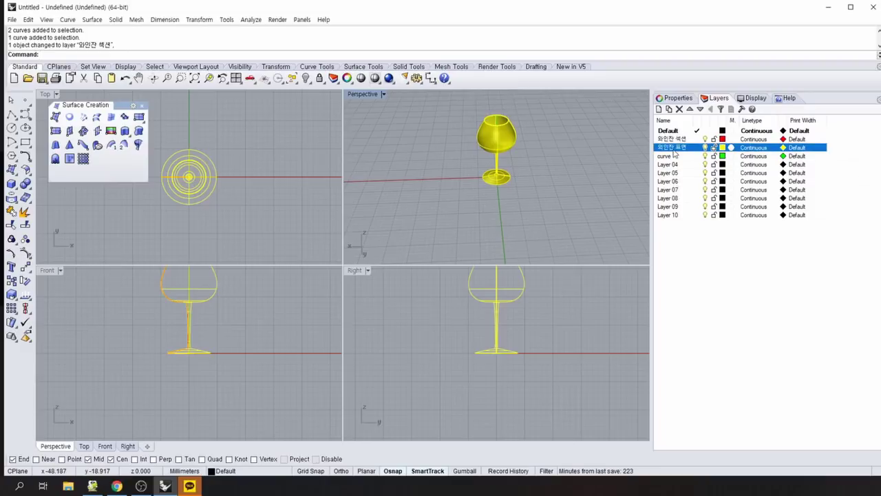
click(691, 150)
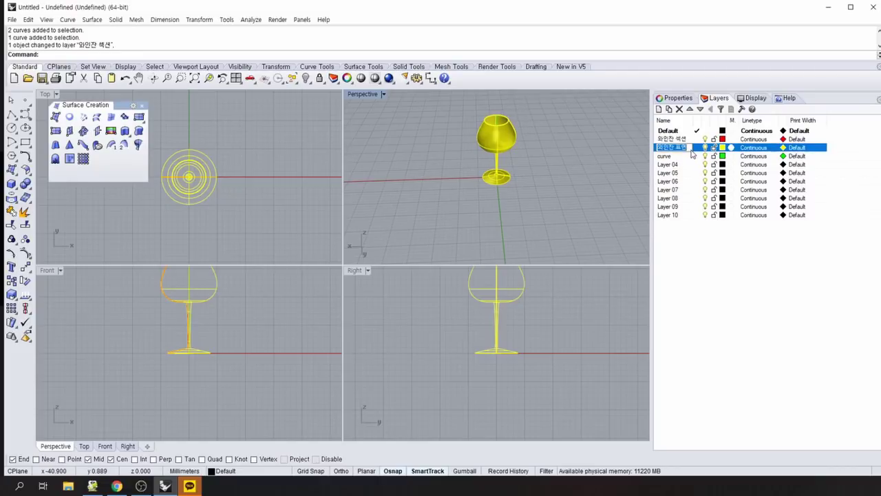
click(691, 149)
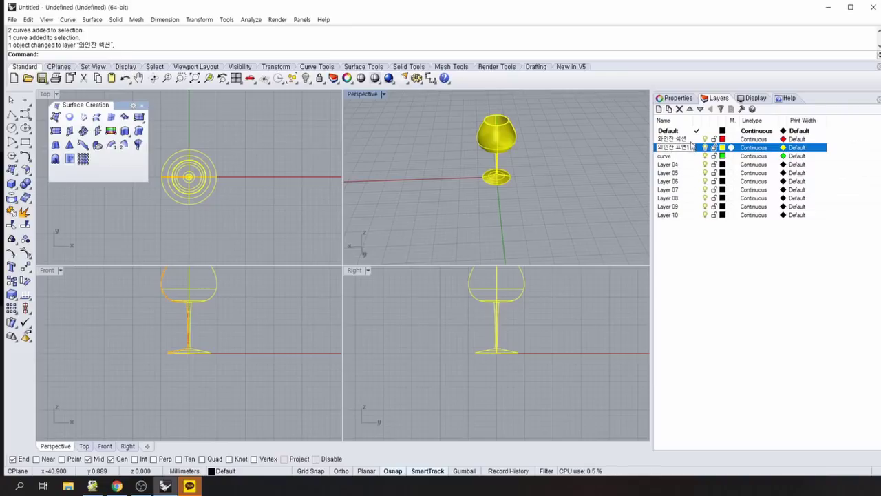
click(691, 140)
click(687, 141)
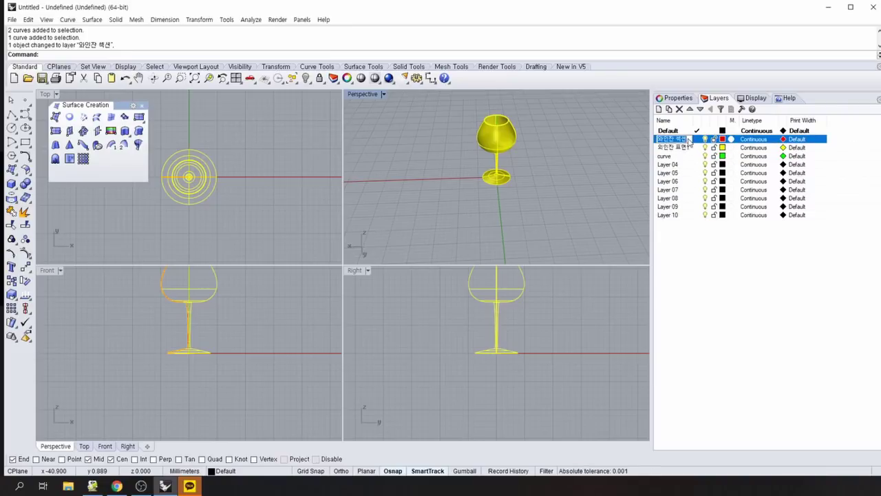
click(689, 141)
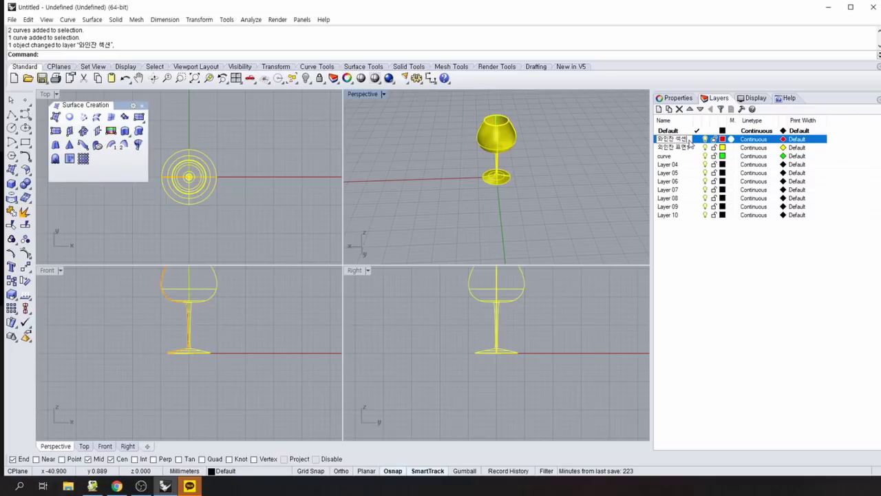
click(713, 295)
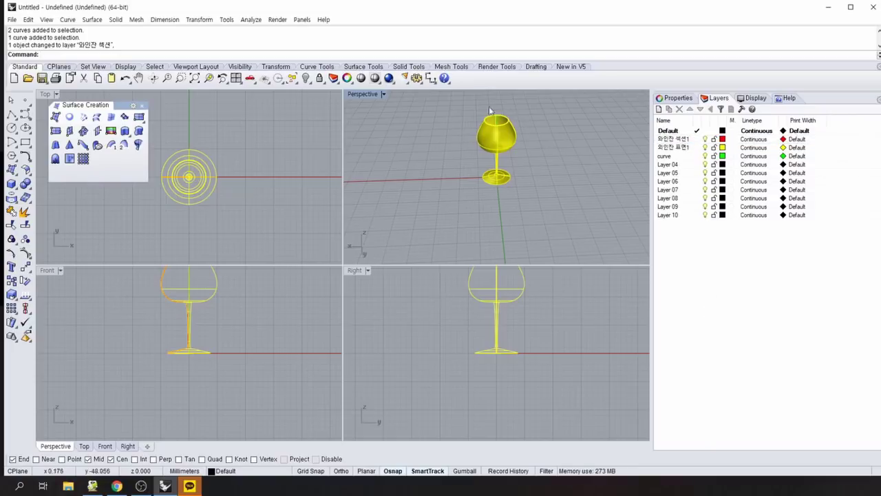
Pan the Top view and orbit the Perspective view, repeating the curve-selection command.
mouse_move(293, 211)
right_down()
mouse_move(305, 191)
mouse_move(297, 210)
right_up()
right_click(297, 210)
right_drag(455, 216, 537, 200)
right_drag(593, 210, 531, 238)
right_click(531, 238)
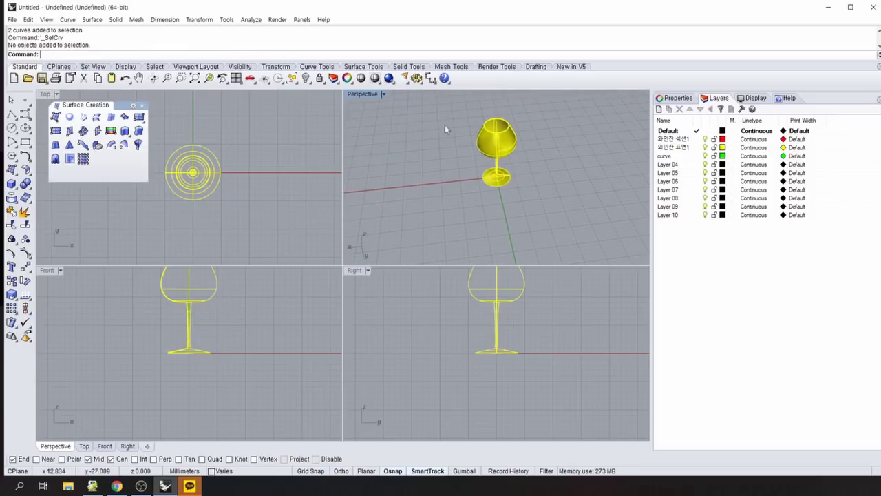
Rename Layer 04 to 'wine cup1'.
double_click(671, 165)
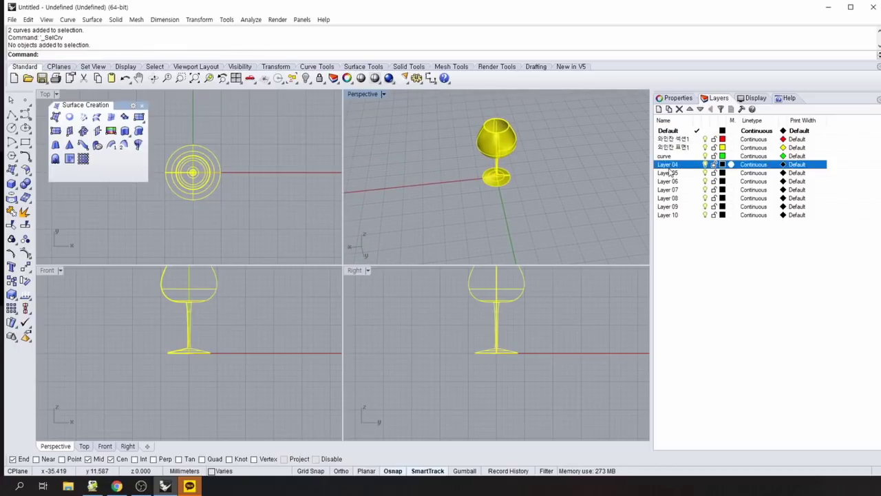
click(679, 167)
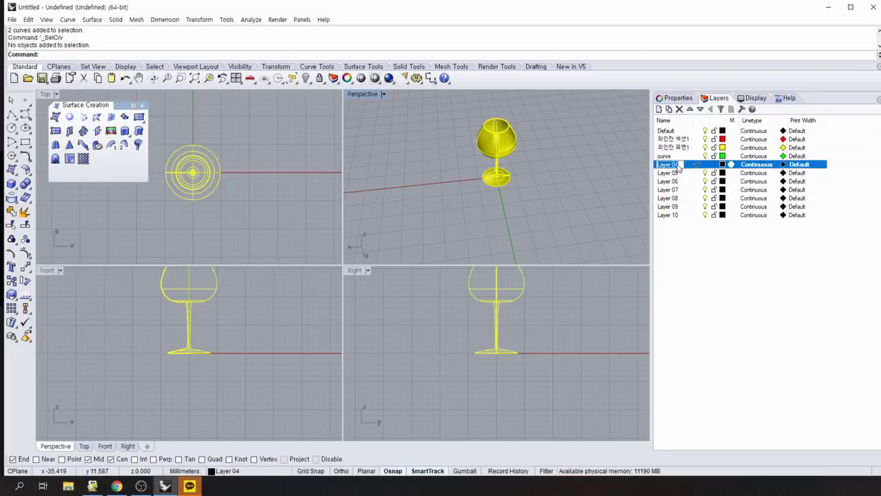
text(wine cup)
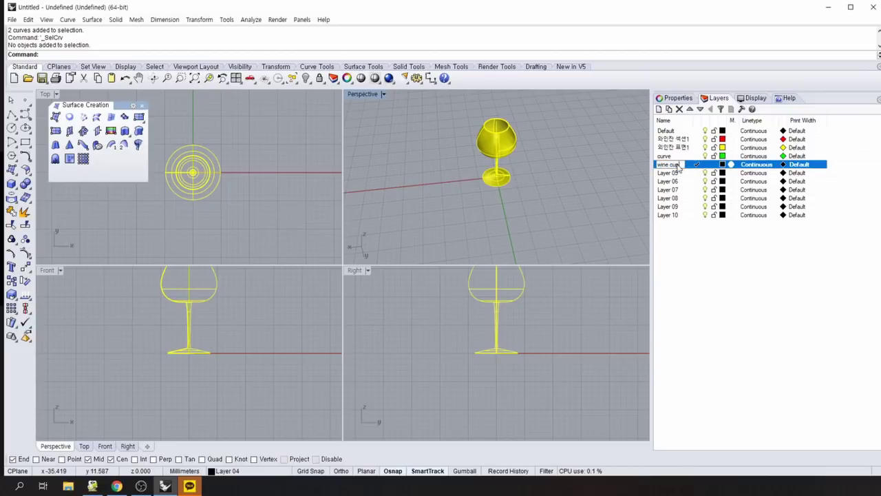
text(1)
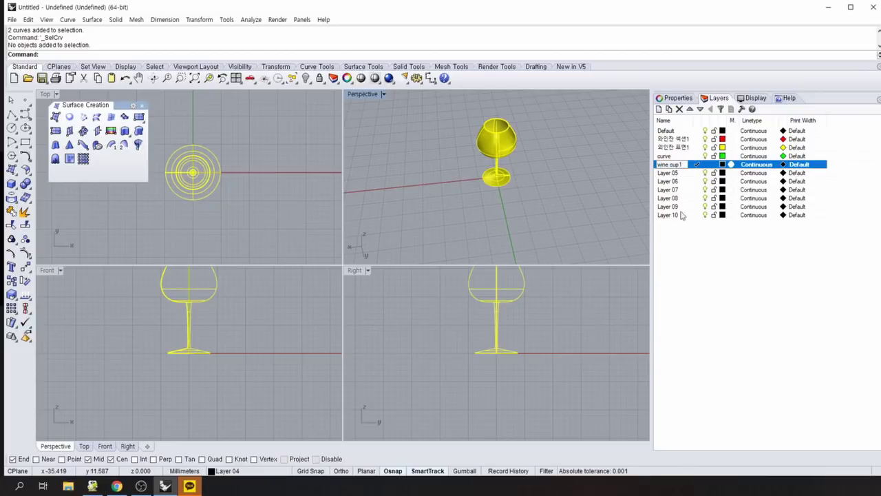
click(704, 260)
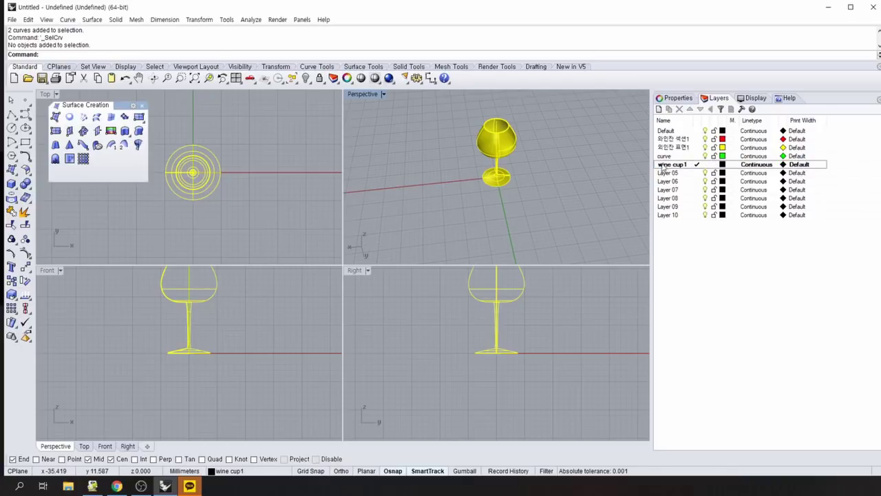
Nest the section, surface and curve layers under wine cup1.
click(665, 139)
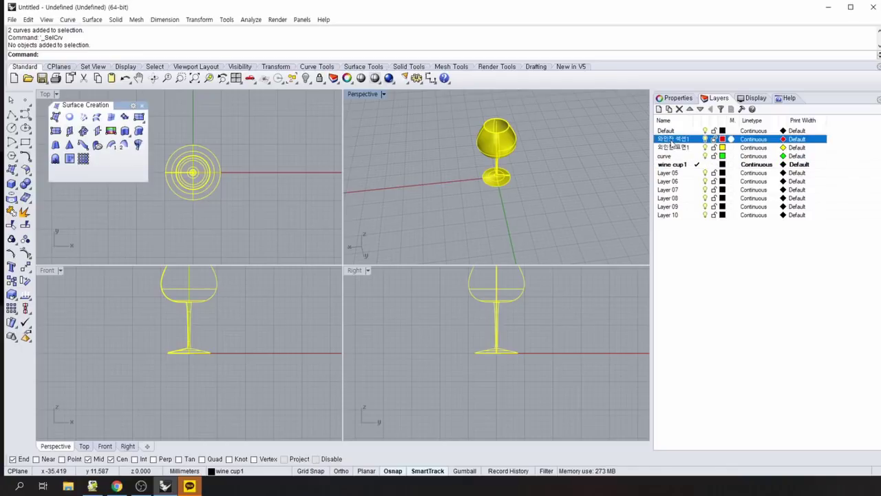
ctrl+click(674, 148)
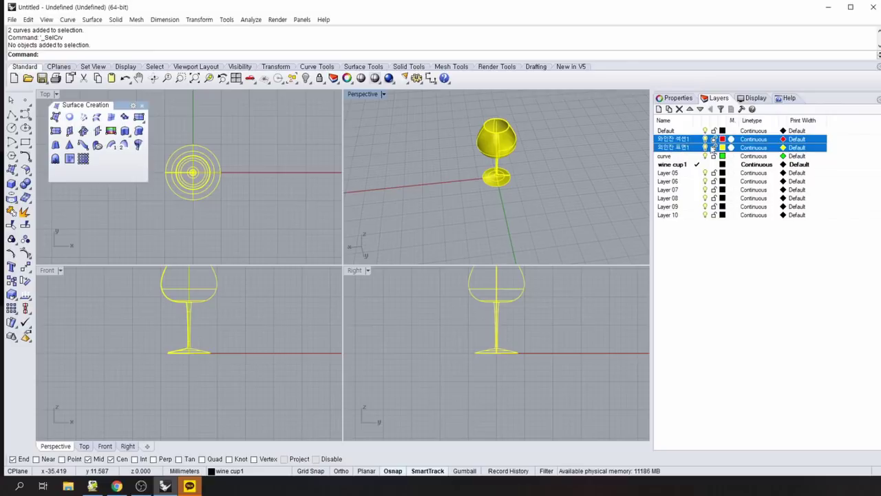
ctrl+click(666, 157)
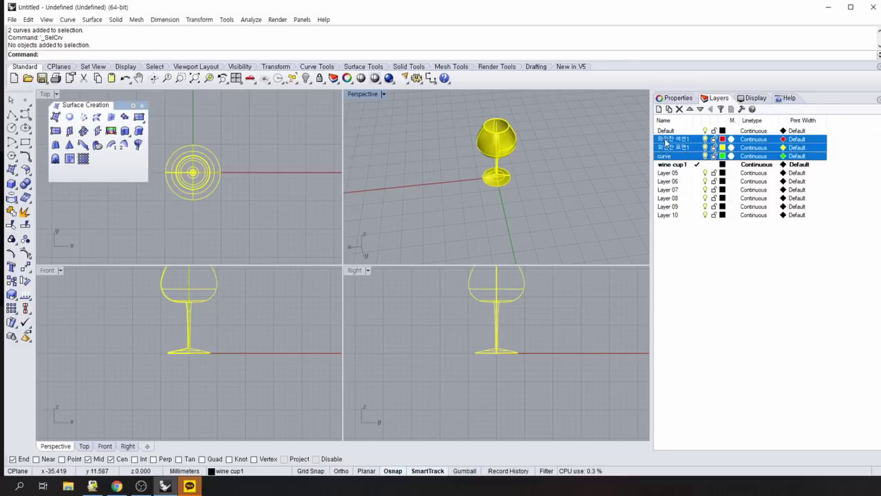
ctrl+click(673, 173)
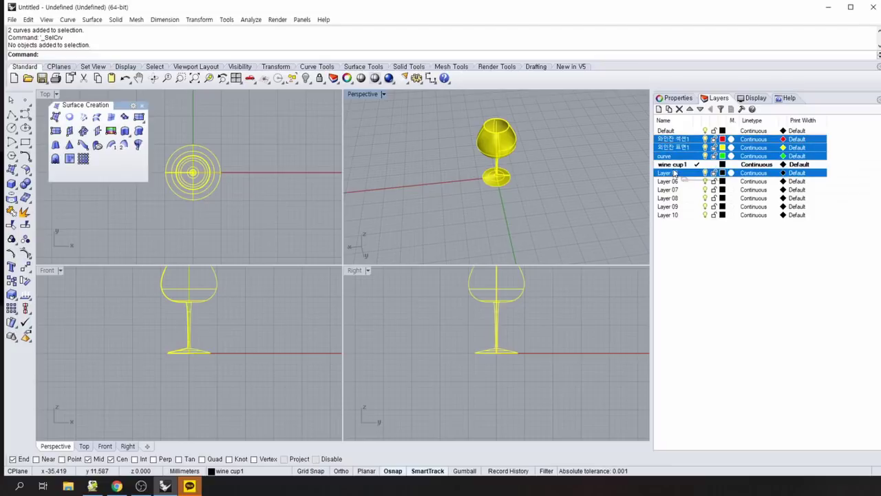
drag(675, 173, 676, 164)
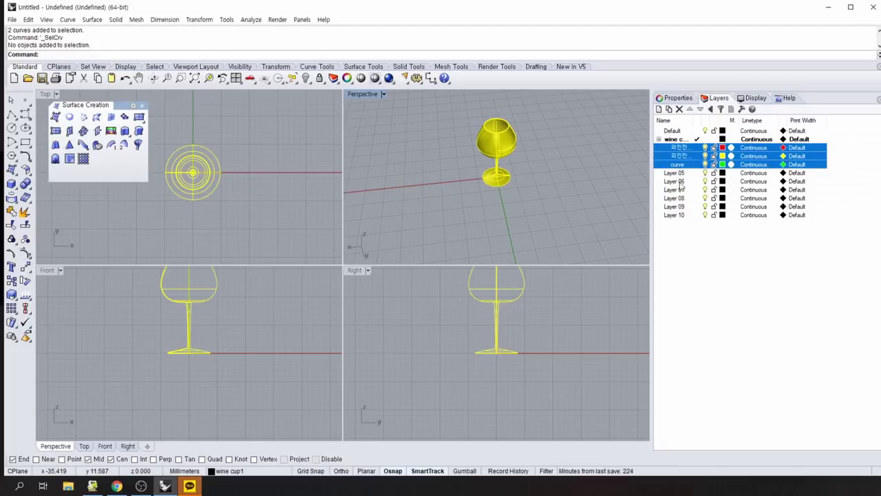
Confirm the section sublayer's name and make Default the current layer.
click(672, 147)
click(673, 148)
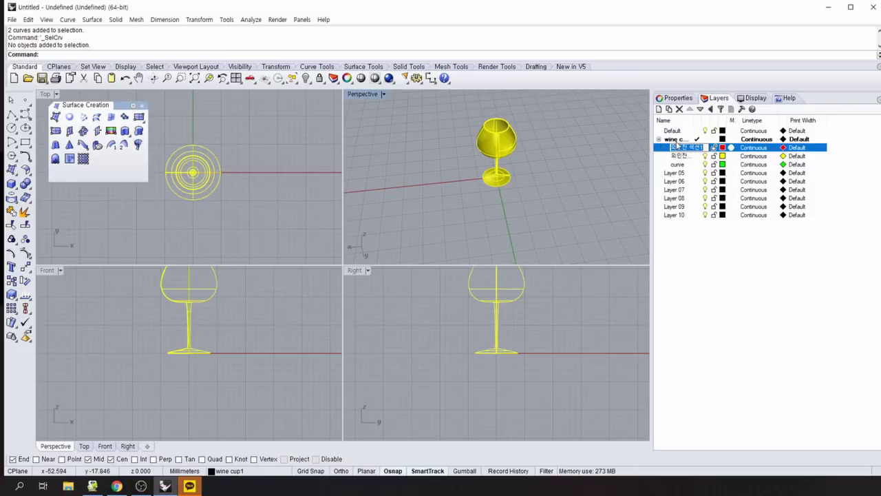
click(684, 271)
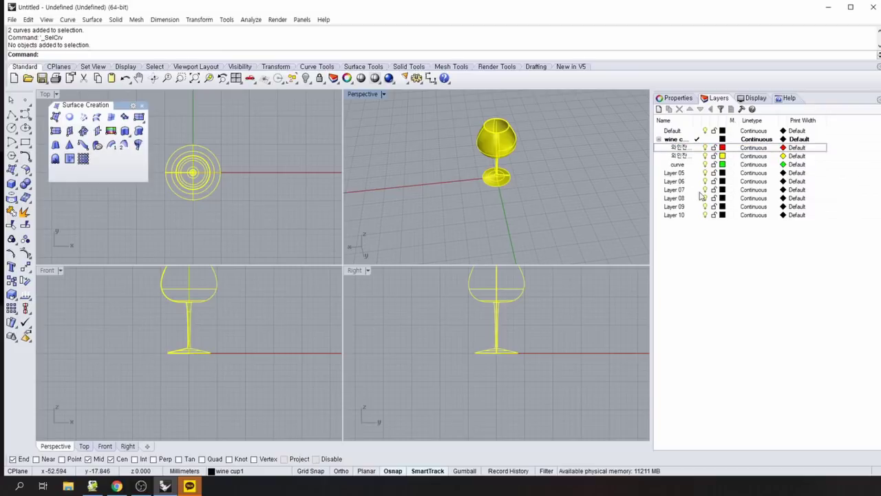
double_click(688, 131)
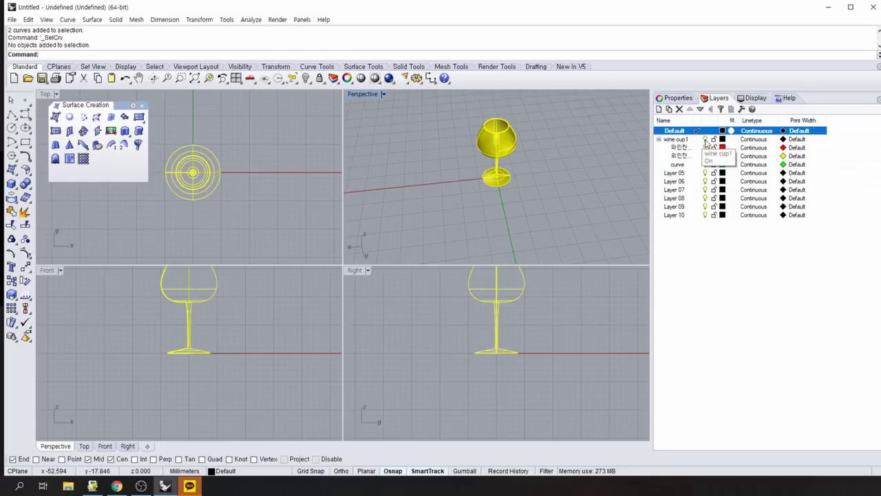
Turn off the wine cup1 layer so the glass is hidden, then switch to Chrome.
click(705, 139)
click(705, 140)
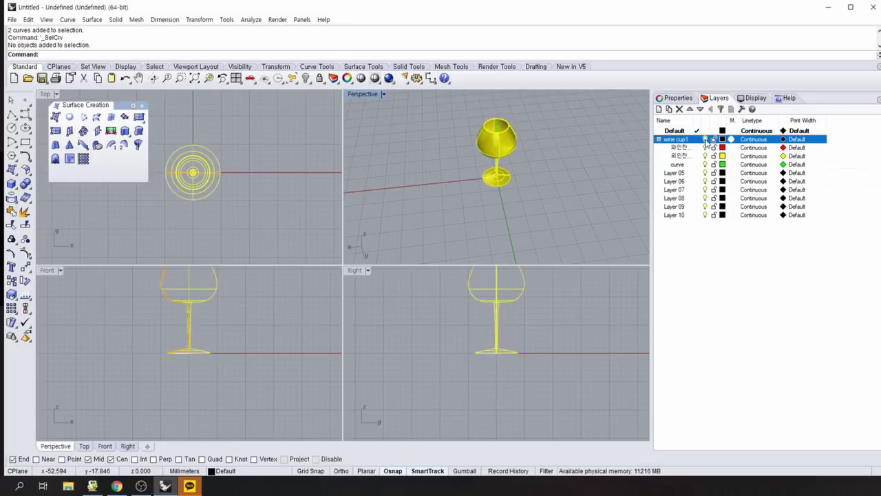
click(705, 140)
click(705, 140)
click(705, 140)
click(705, 140)
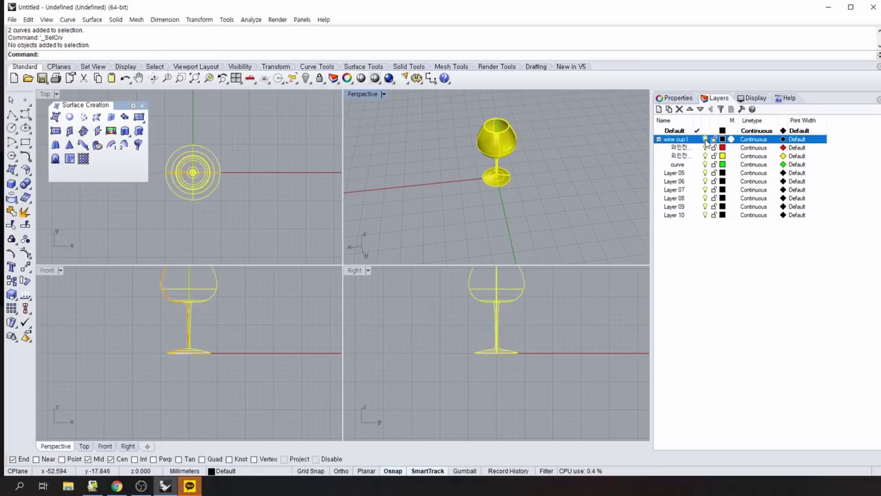
click(705, 140)
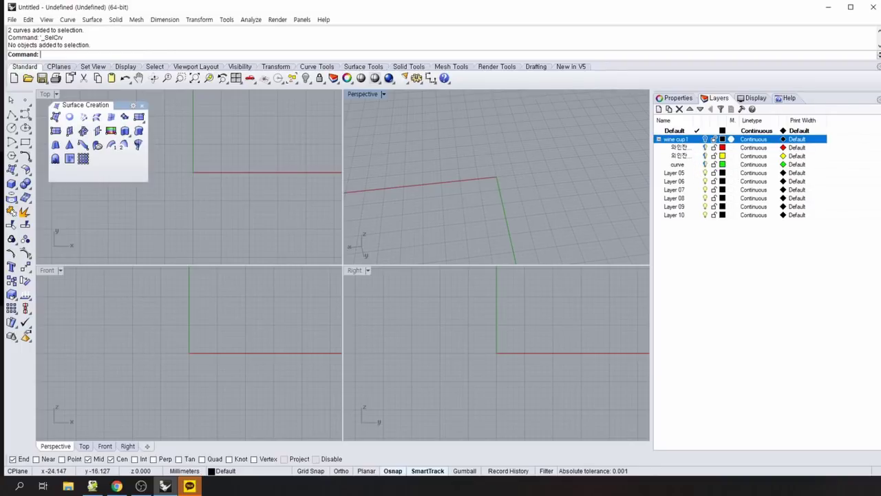
click(117, 486)
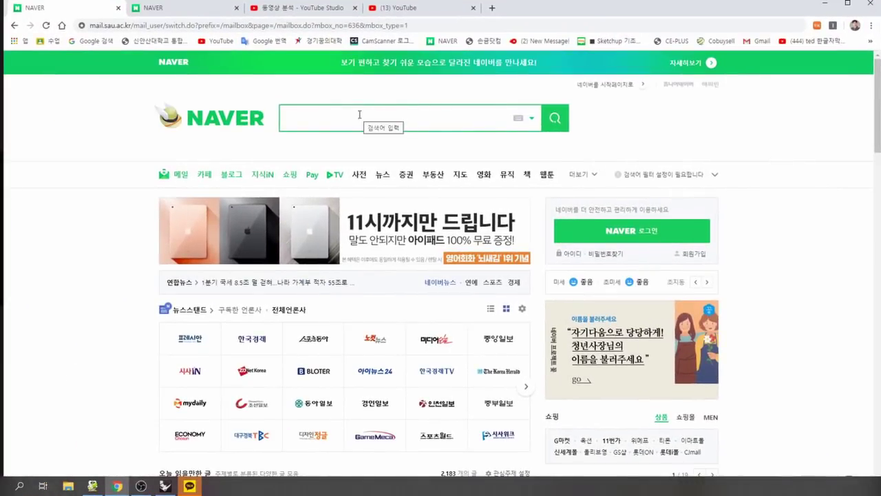
Search Naver for 와인잔 and browse the image results.
click(342, 118)
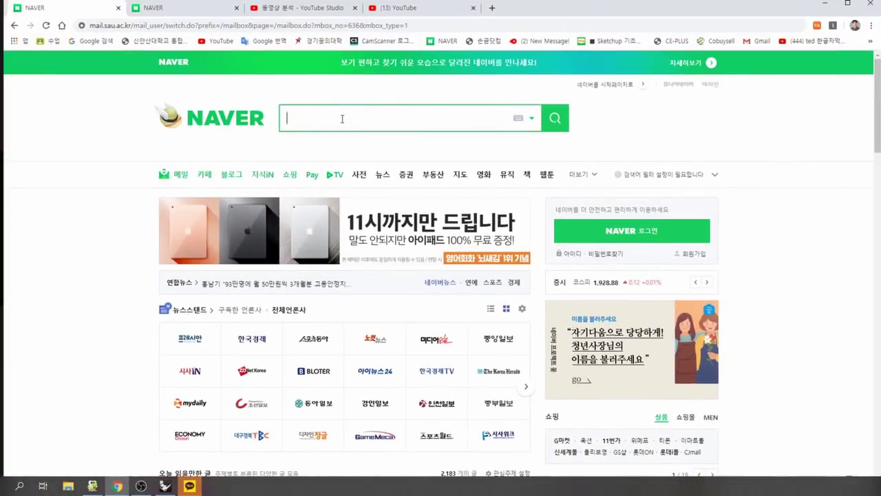
text(와인잔)
key(Return)
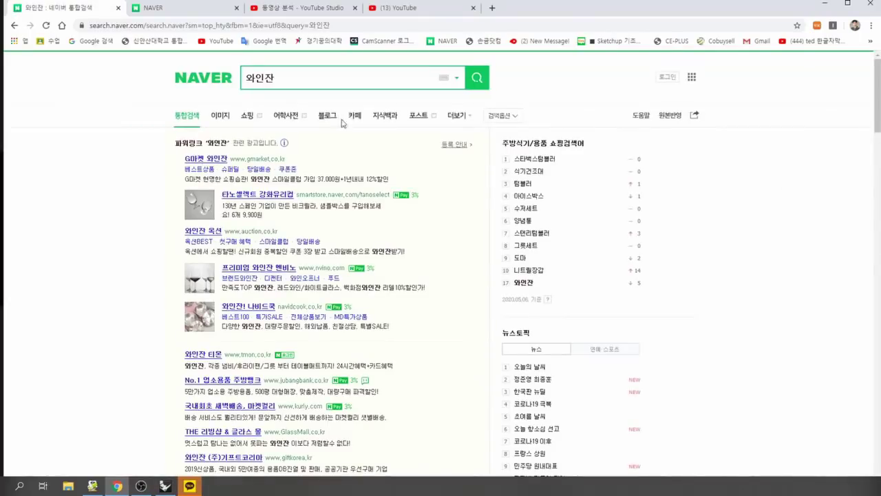
click(220, 116)
scroll(220, 116, down, 4)
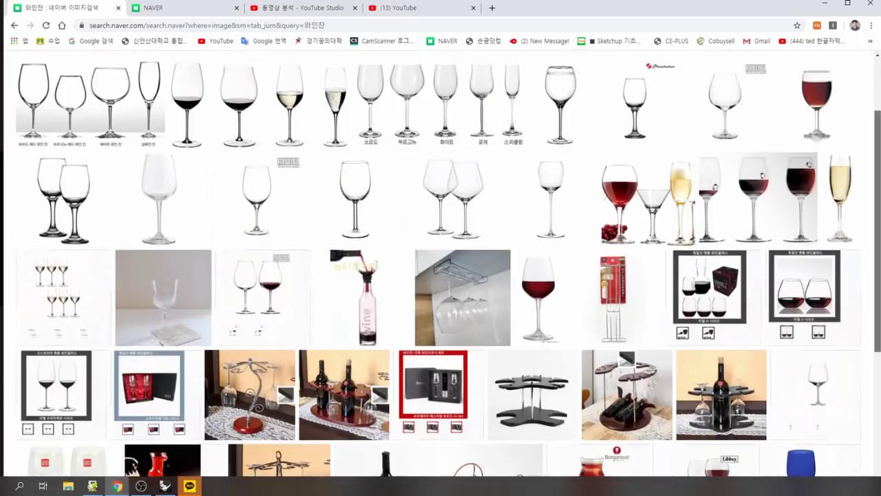
scroll(440, 275, down, 2)
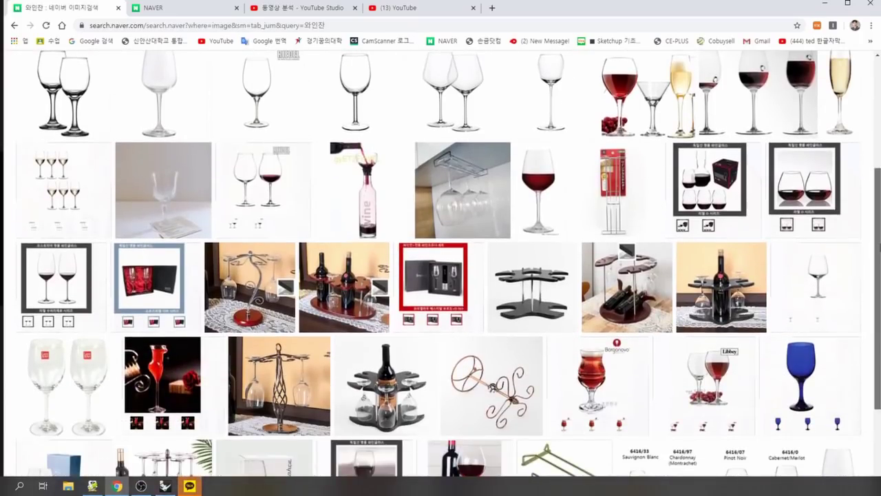
scroll(877, 306, down, 2)
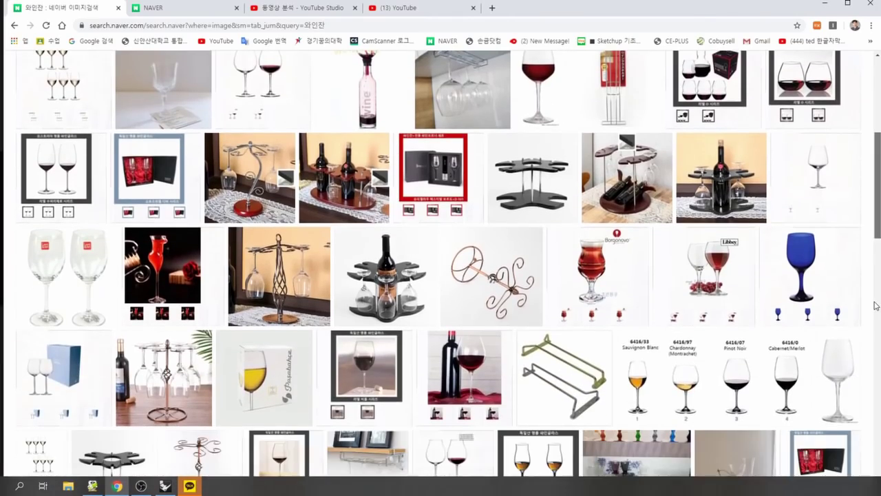
scroll(877, 305, up, 2)
scroll(873, 324, down, 5)
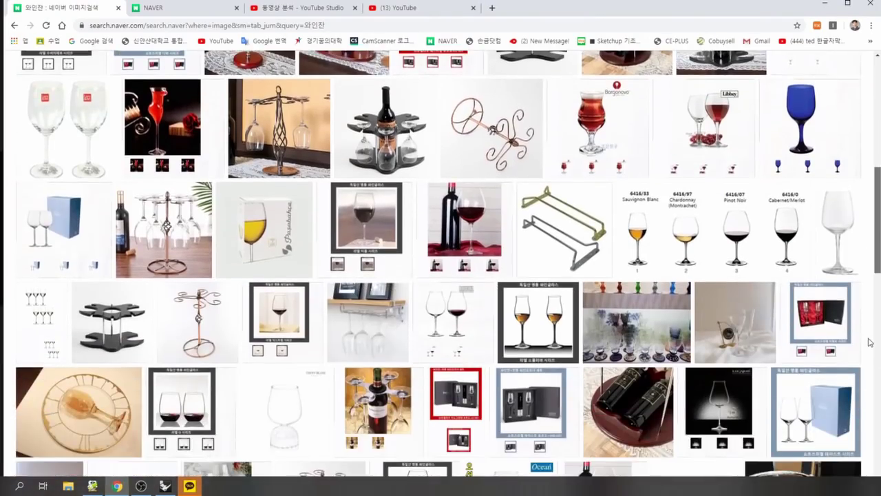
scroll(871, 343, down, 5)
scroll(619, 324, up, 2)
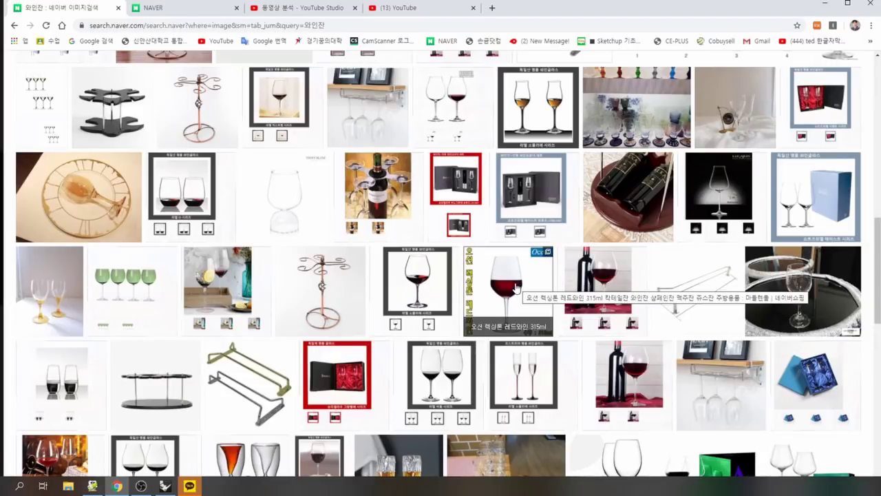
Save the Ocean red-wine glass image to the Desktop as 와인잔2.
click(517, 287)
right_click(435, 281)
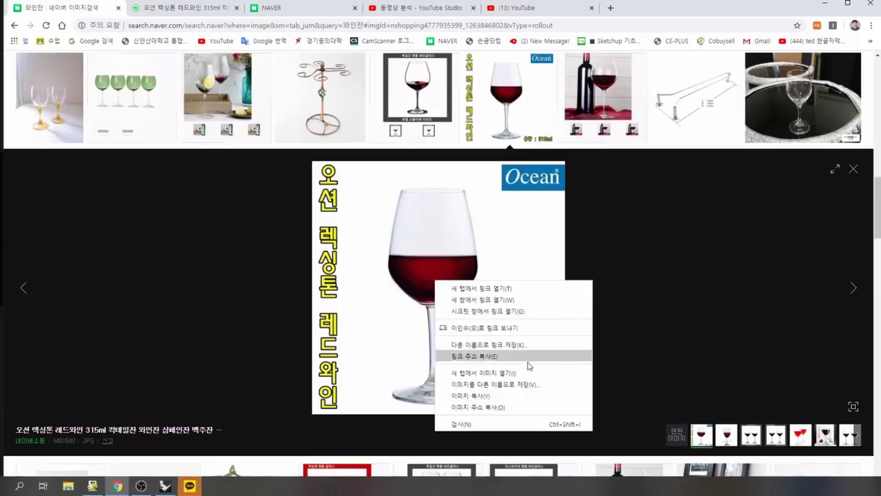
click(497, 391)
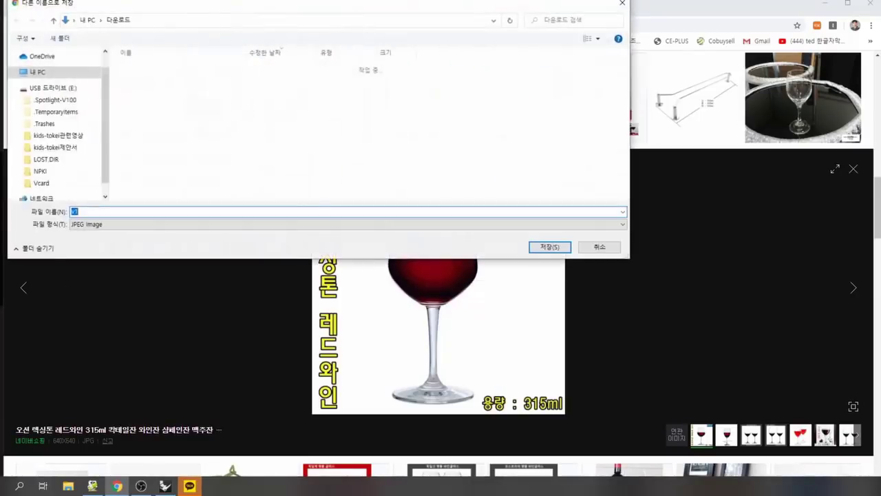
click(55, 126)
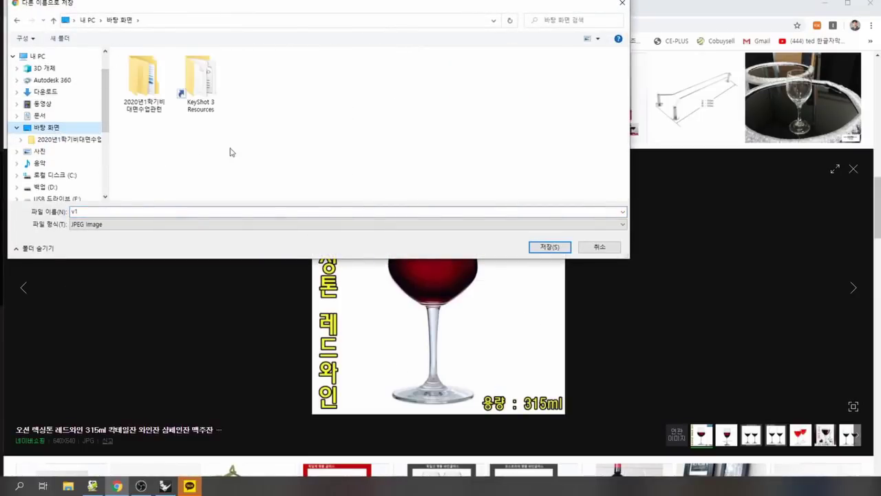
click(207, 212)
key(BackSpace)
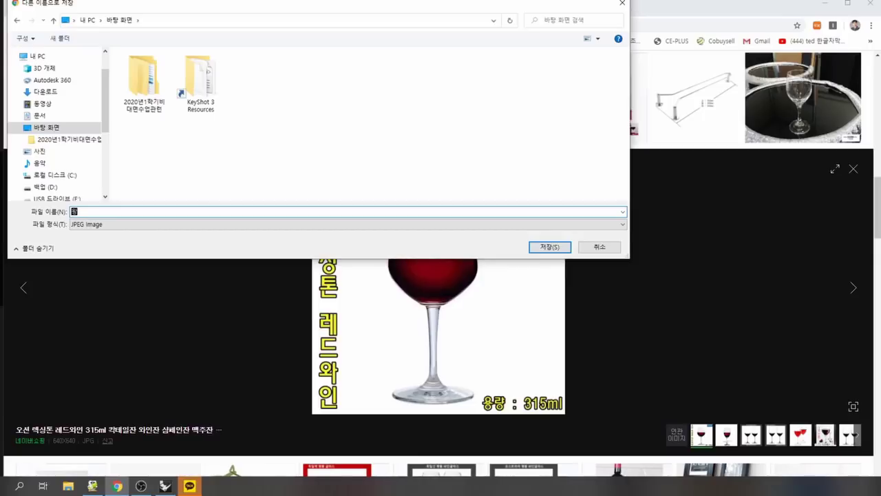
text(와인잔2)
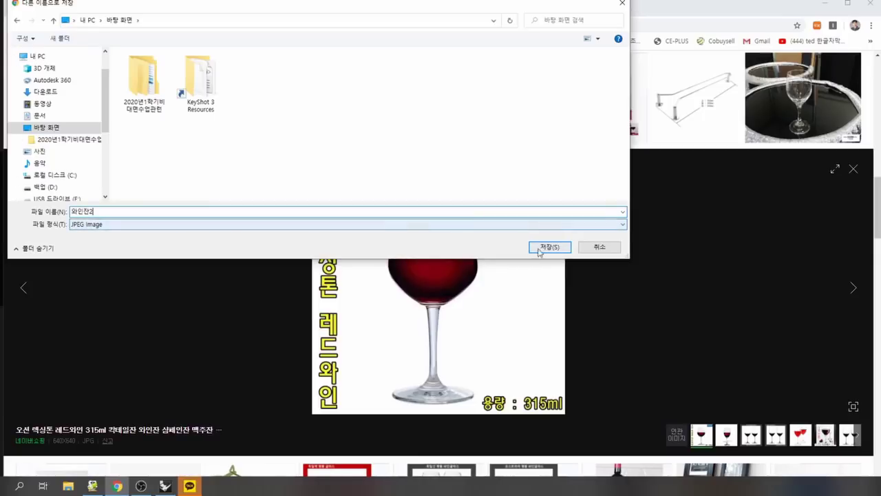
click(549, 247)
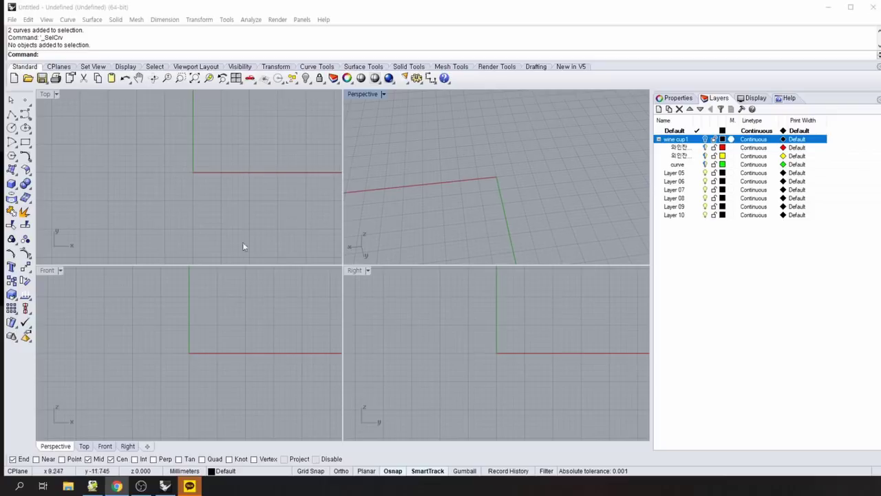
Bring up the surface tools and start the PictureFrame command.
click(13, 172)
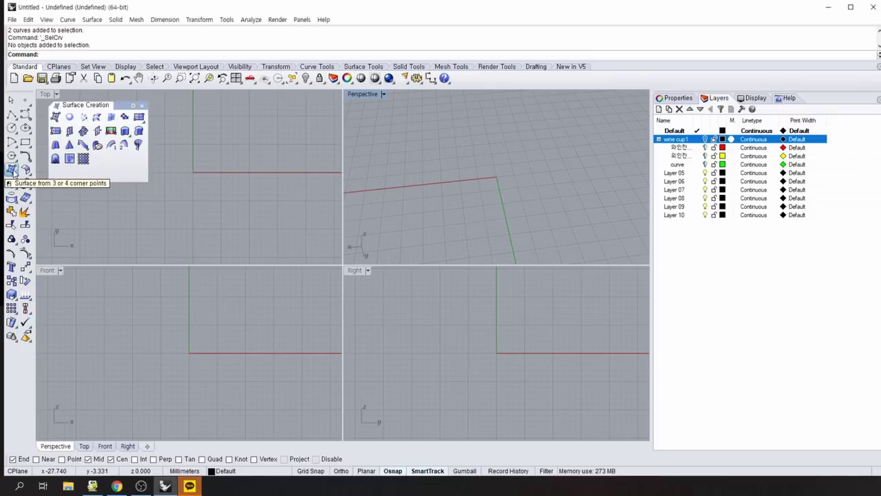
click(13, 172)
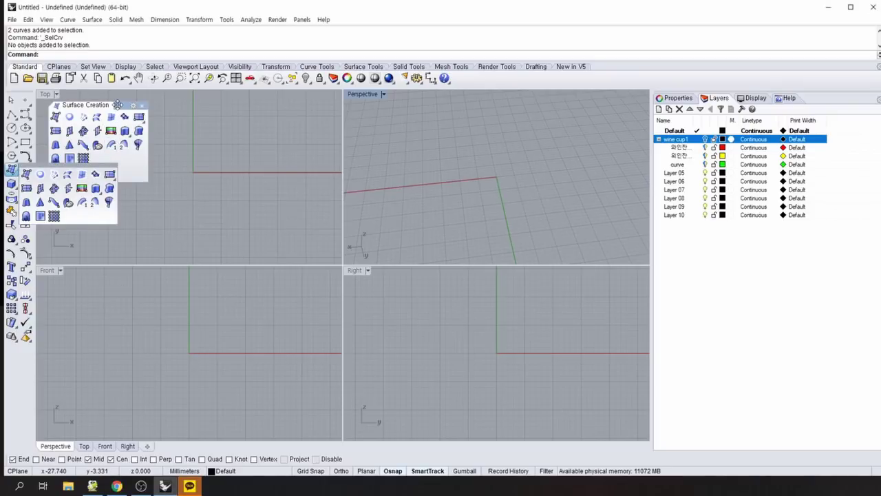
drag(110, 104, 124, 111)
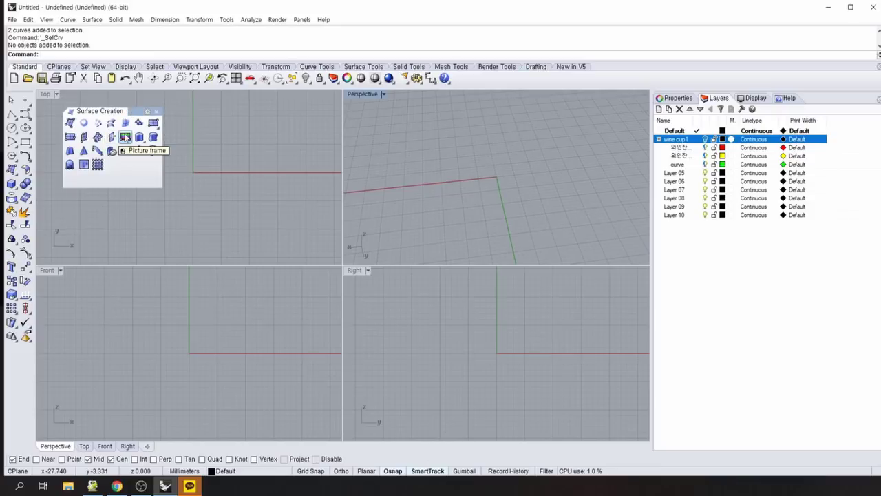
click(232, 135)
text(pi)
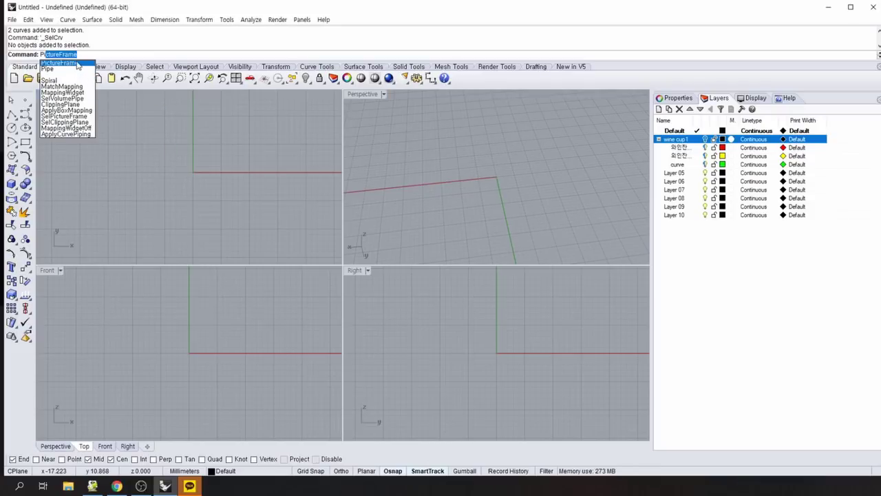
click(78, 65)
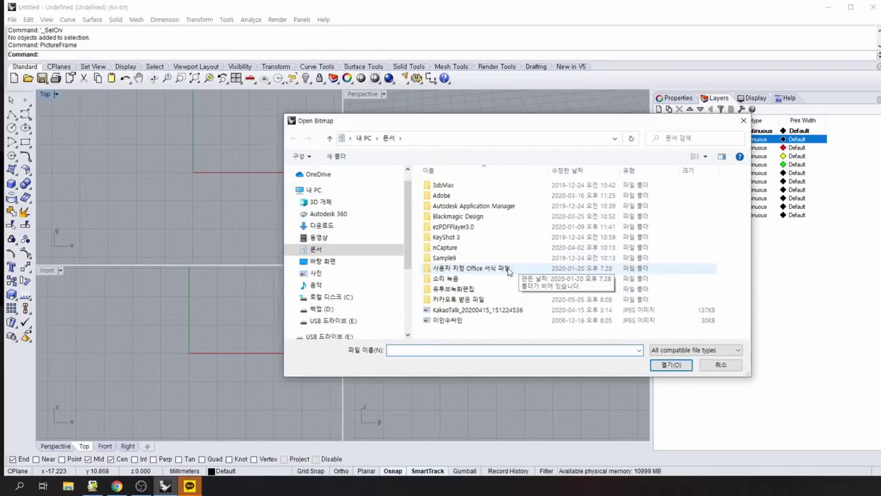
Load the 와인잔2 image from the Desktop for the picture frame.
click(326, 263)
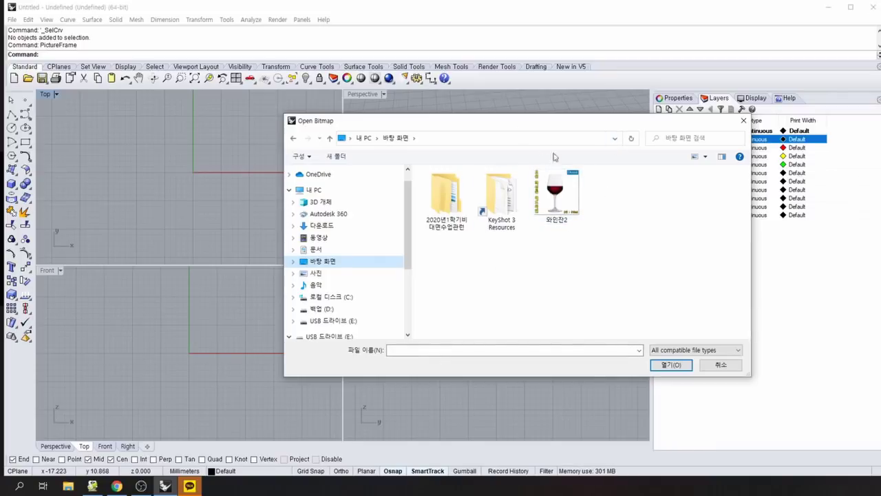
drag(545, 124, 599, 0)
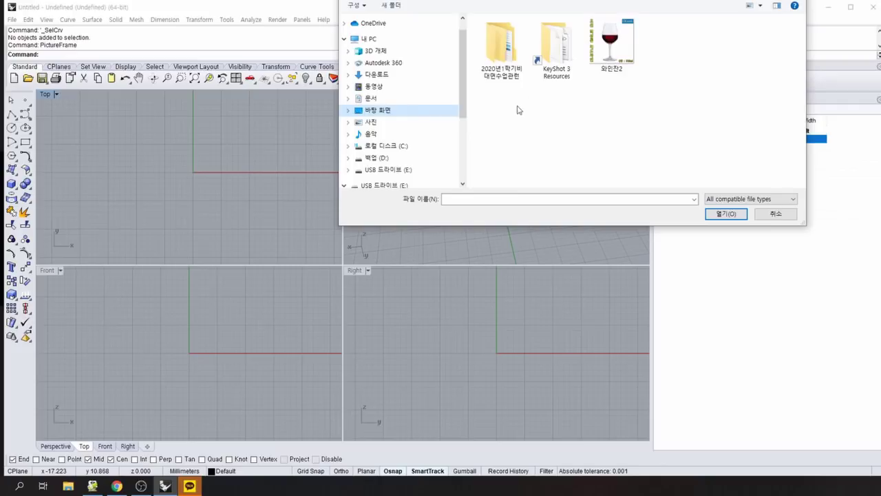
click(612, 43)
click(728, 214)
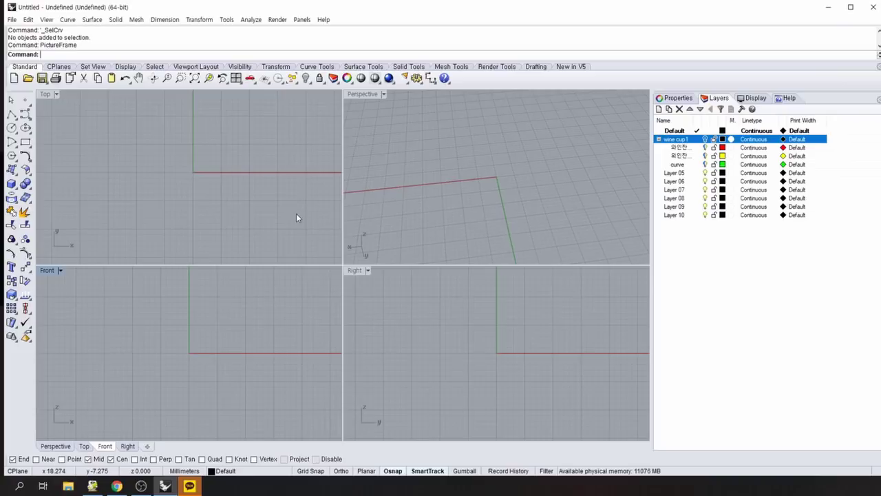
Restart PictureFrame with 와인잔2 and anchor its first corner at the Front view origin.
key(Return)
click(377, 111)
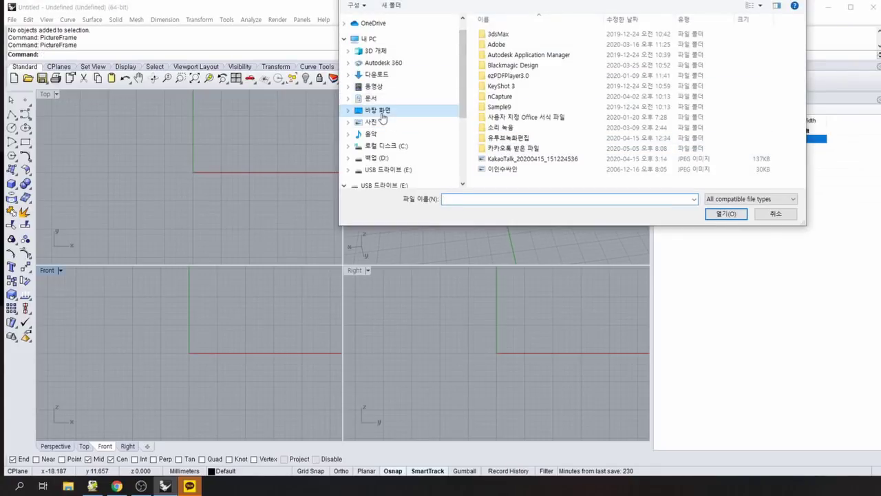
click(610, 45)
click(722, 213)
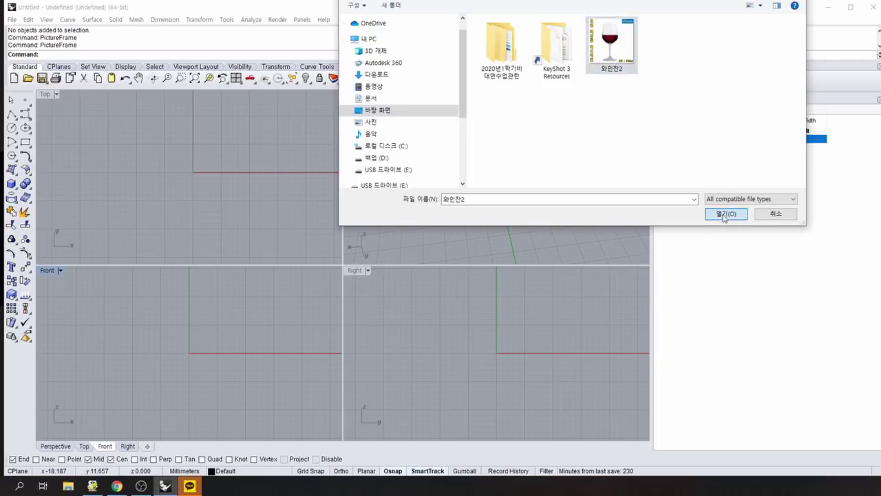
click(189, 353)
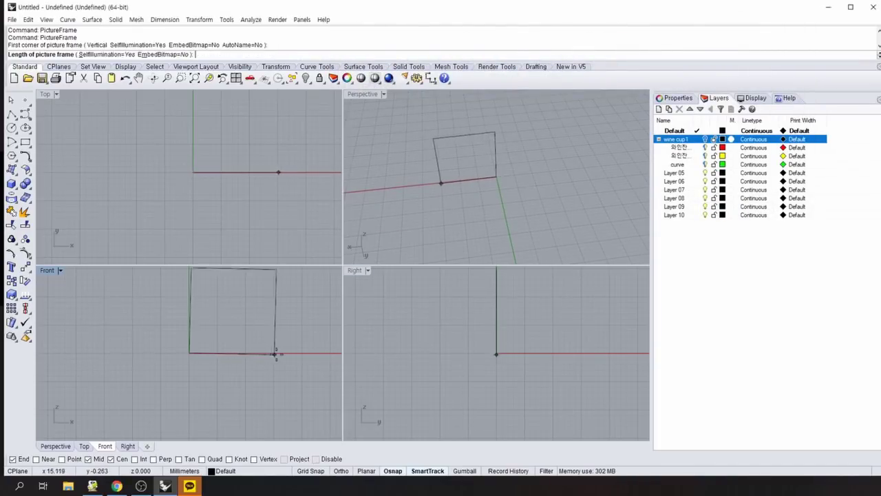
Set the frame's second corner, then zoom out and pan to show the picture.
click(286, 353)
scroll(252, 311, down, 3)
right_drag(252, 310, 222, 304)
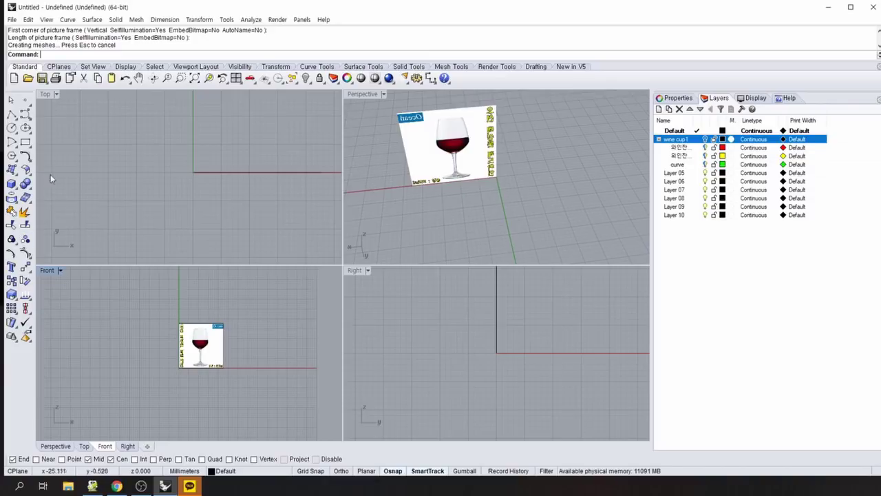
Draw a rectangle from corner 0,0 to corner 60,150.
click(26, 143)
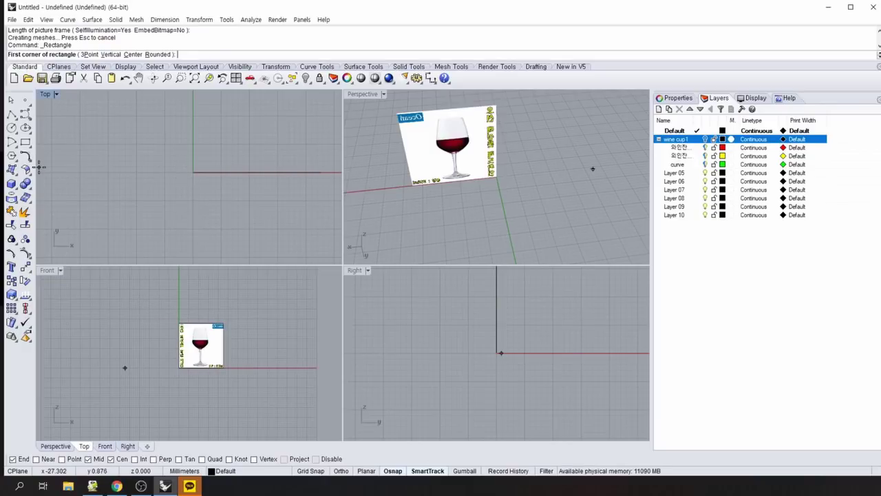
text(0)
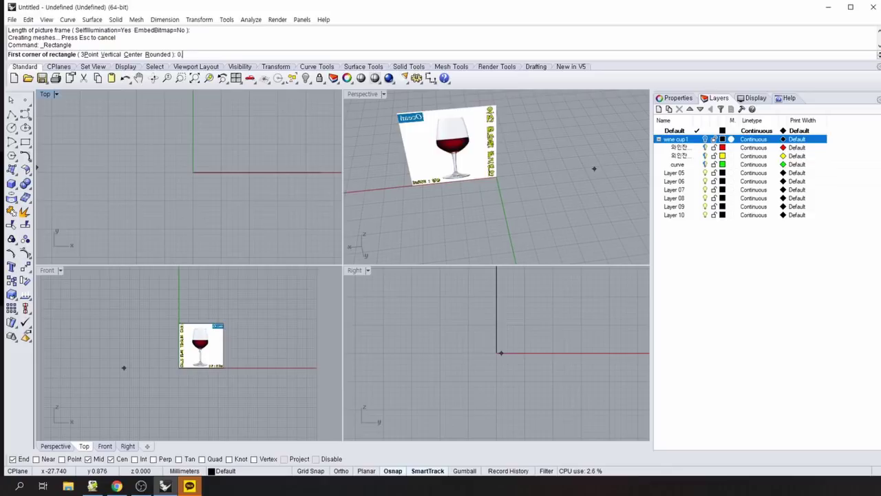
text(,0)
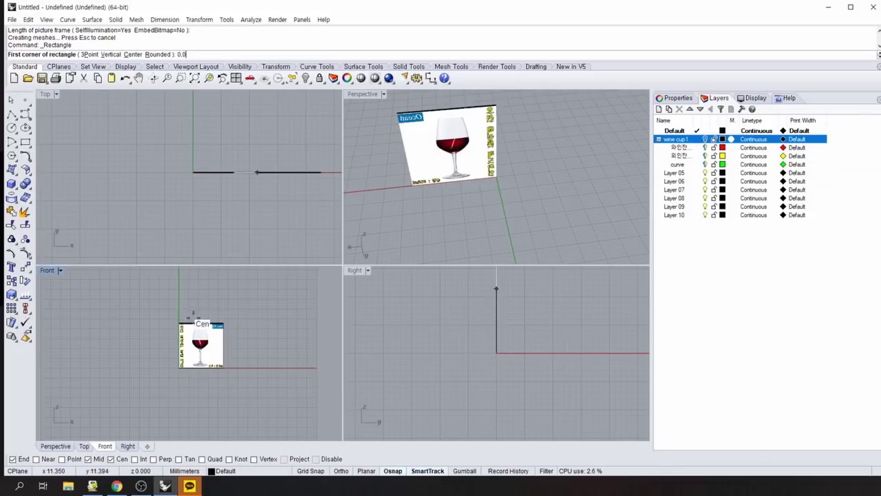
key(Return)
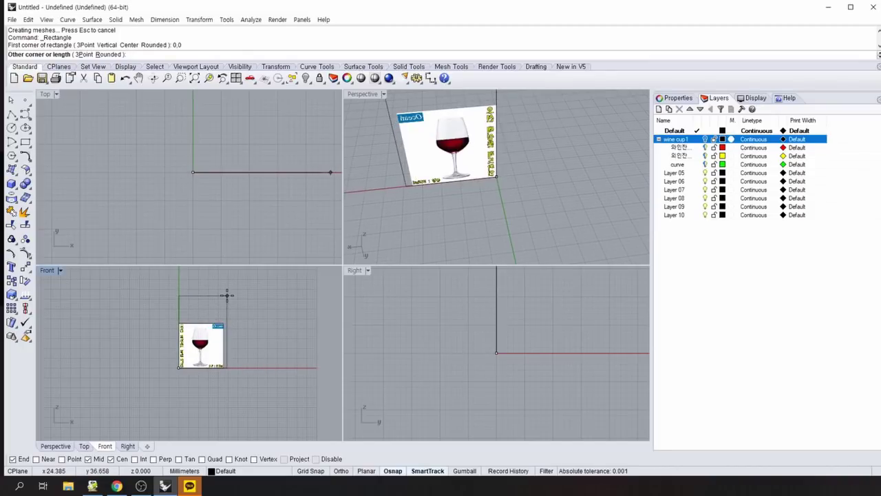
text(60,150)
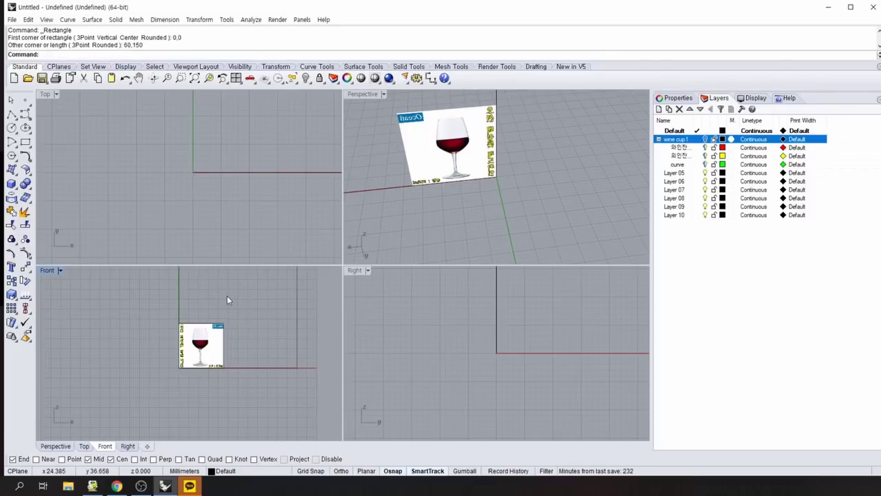
Maximize the Front viewport and zoom and pan onto the wine-glass picture.
scroll(262, 357, down, 2)
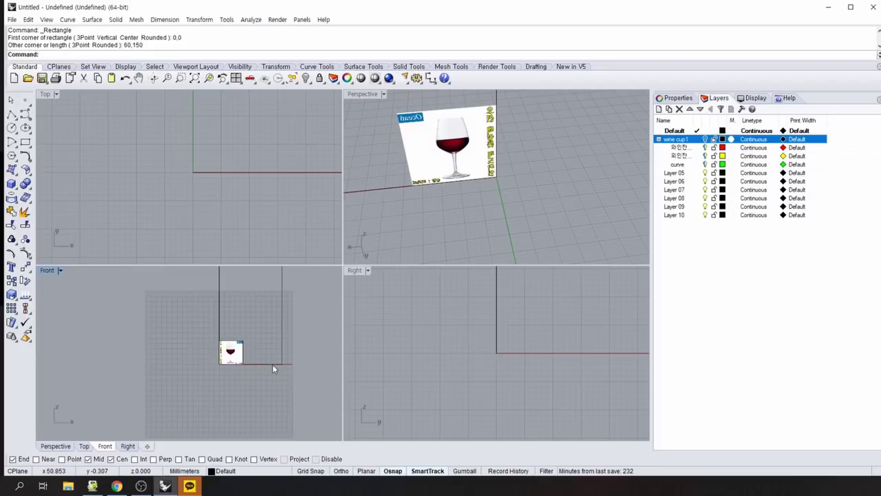
scroll(278, 360, down, 1)
key(ctrl+m)
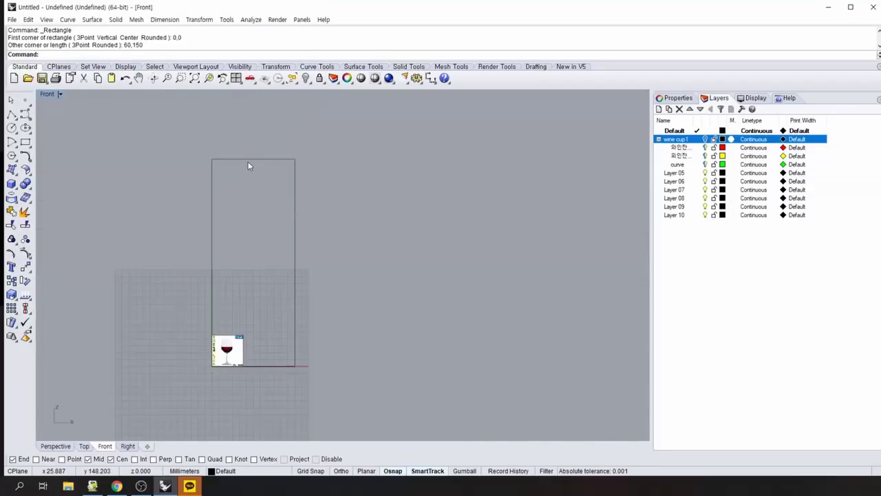
scroll(182, 380, up, 3)
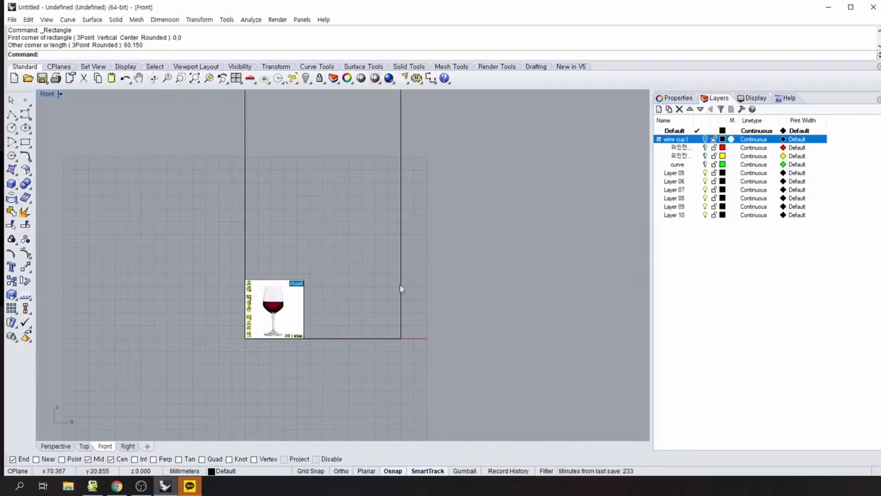
scroll(488, 285, up, 1)
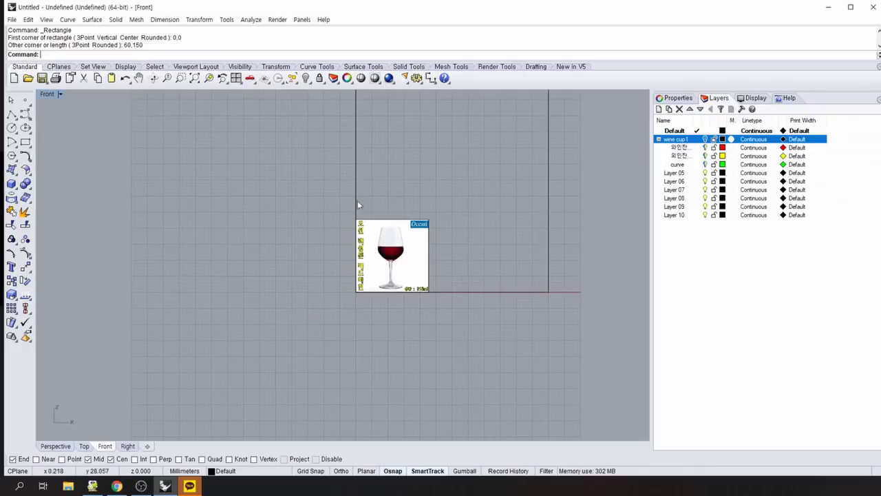
right_drag(322, 336, 204, 358)
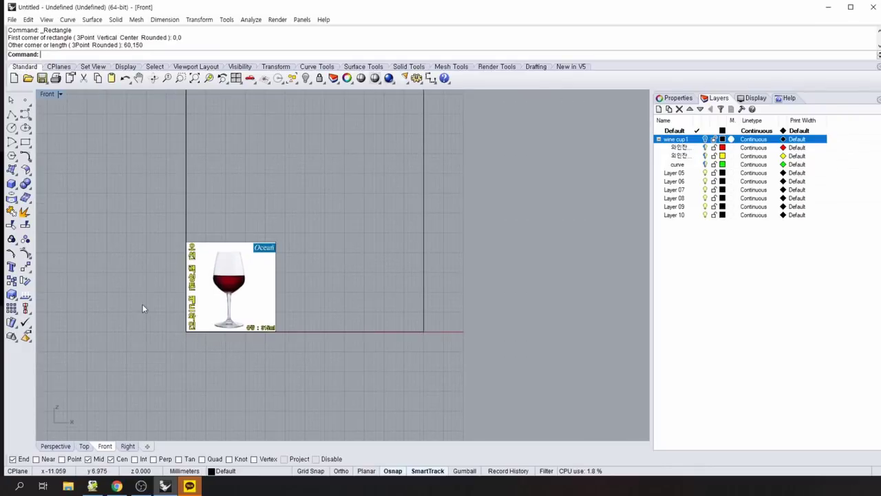
right_drag(145, 305, 75, 282)
scroll(146, 287, up, 5)
Draw a rectangle around the wine glass and move it over the glass.
click(25, 142)
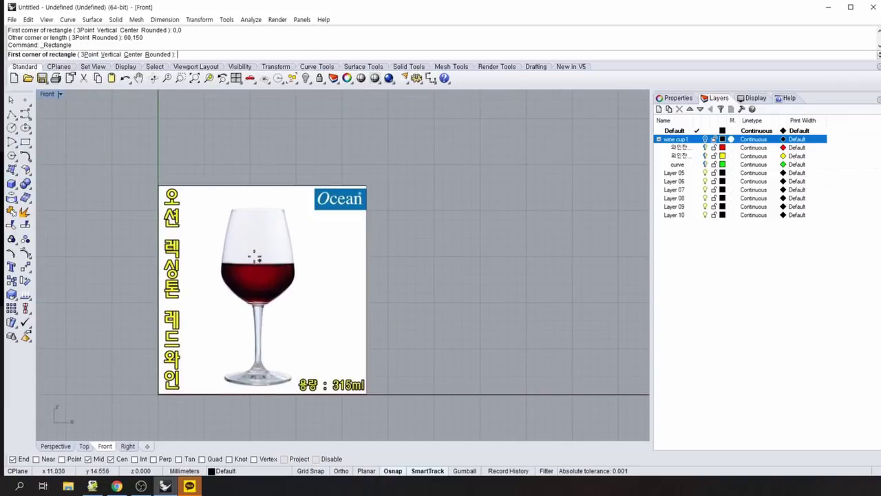
click(292, 382)
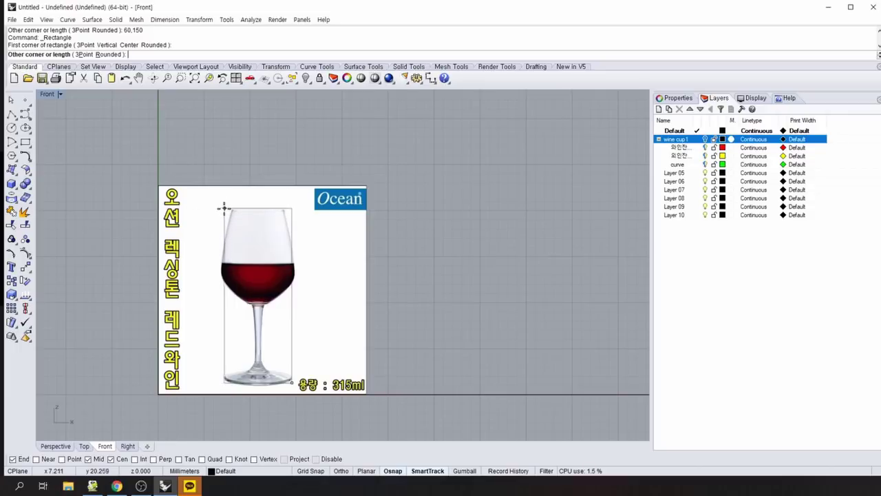
click(222, 207)
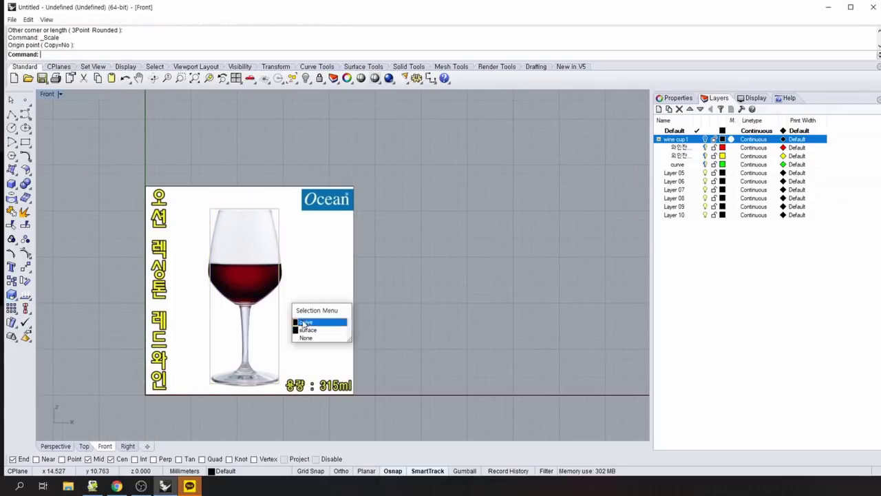
click(302, 321)
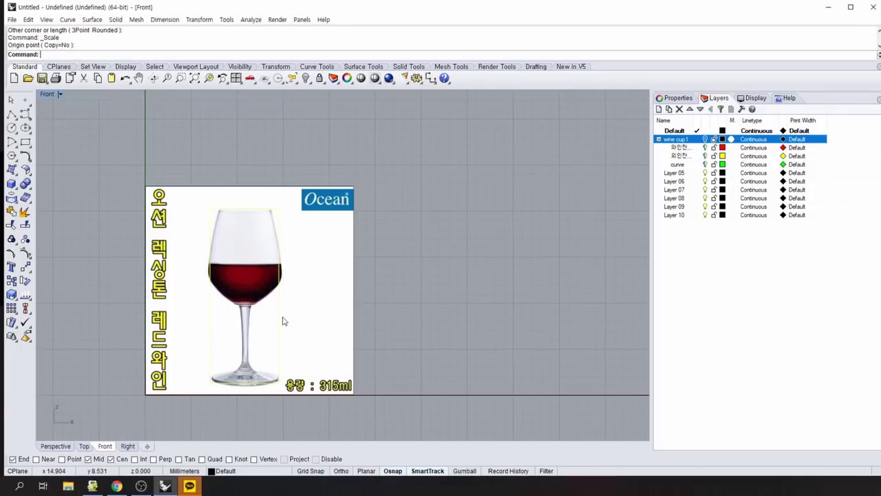
drag(280, 322, 280, 296)
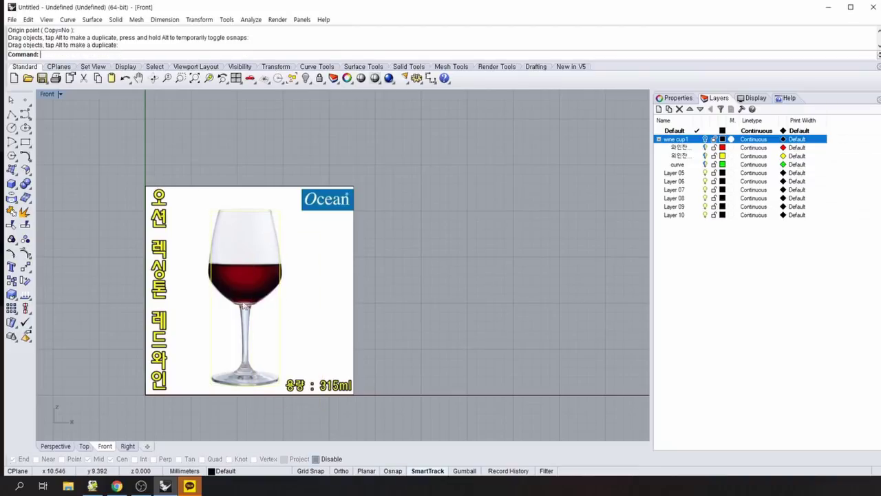
Show the outline's control points and try moving a corner, undoing the change.
click(279, 251)
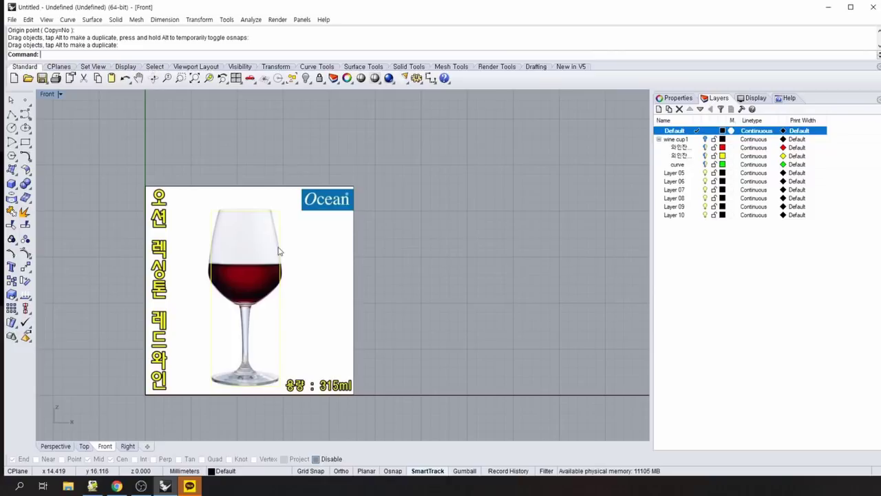
key(F10)
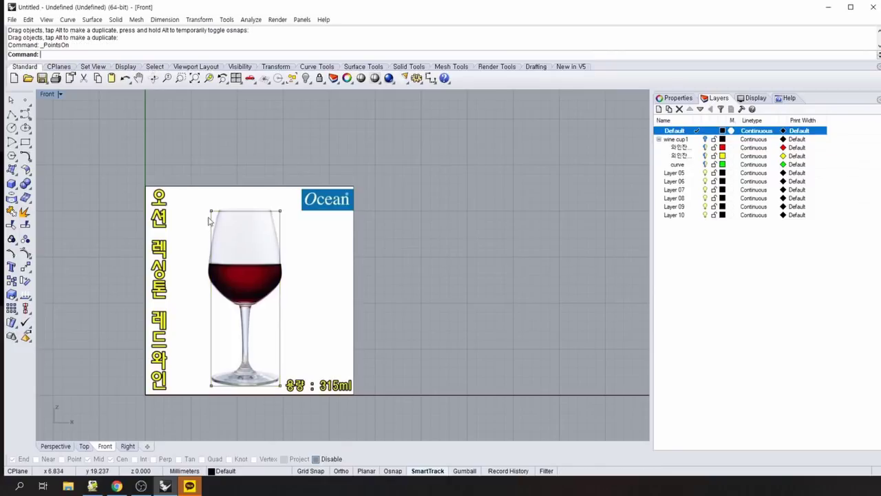
click(213, 216)
click(238, 239)
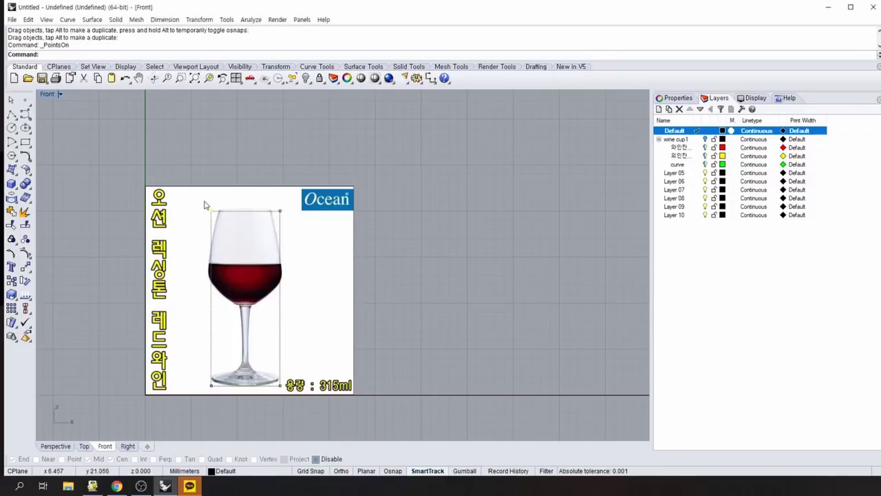
drag(212, 368, 210, 386)
key(ctrl+z)
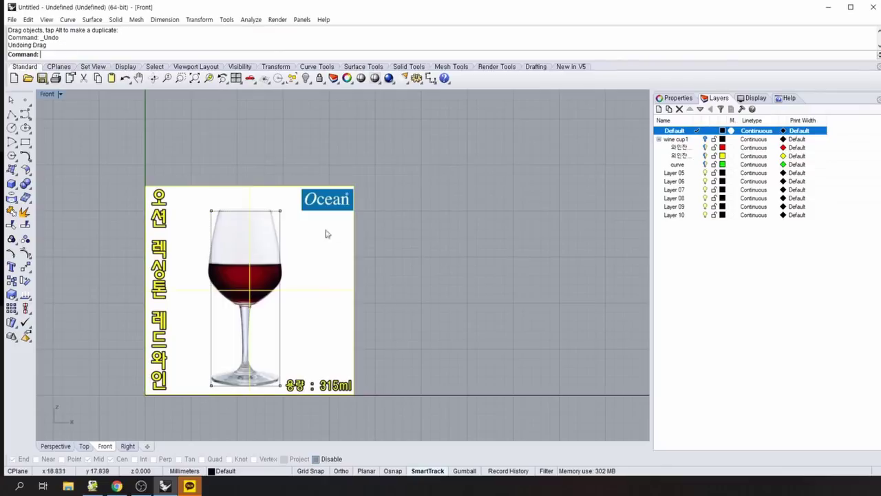
click(420, 241)
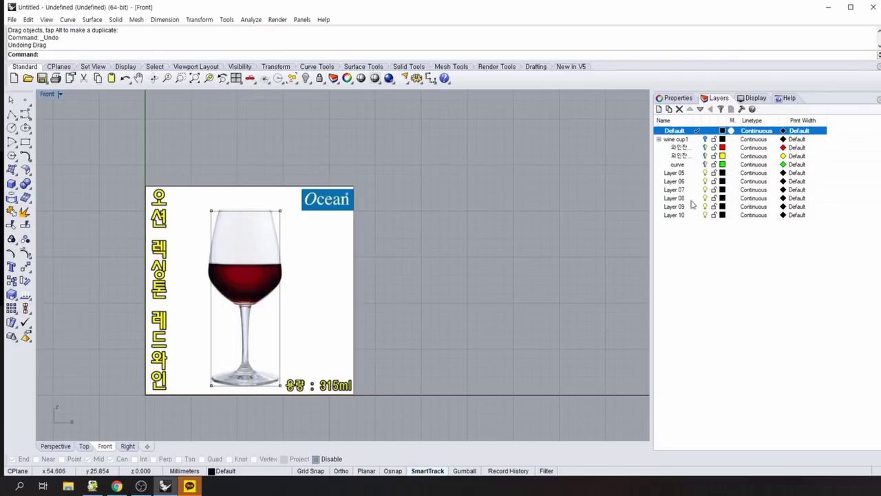
Rename Layer 06 to image2.
double_click(678, 181)
text(ghk)
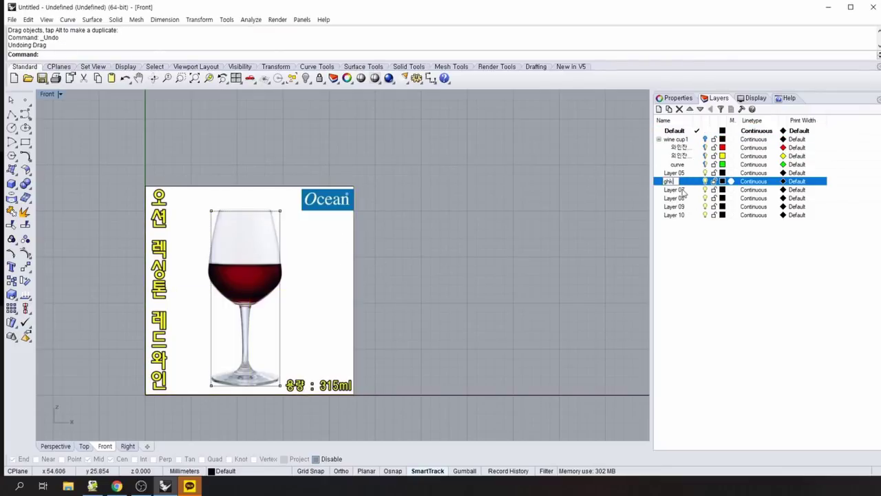
key(BackSpace)
key(BackSpace)
key(BackSpace)
text(image2)
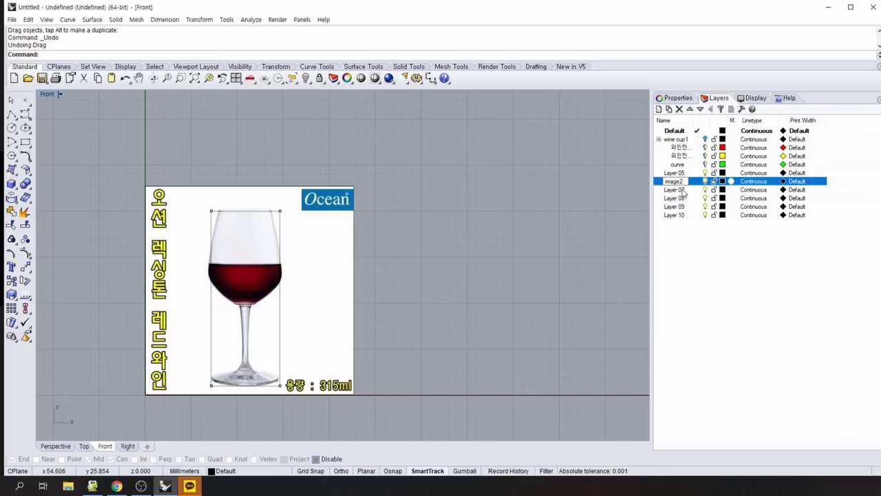
key(Return)
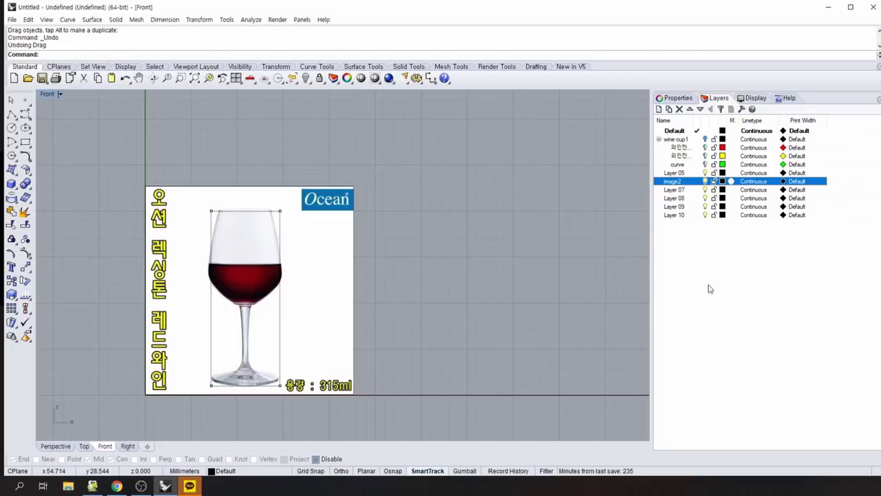
Move the wine-glass picture onto the image2 layer.
click(710, 290)
click(336, 317)
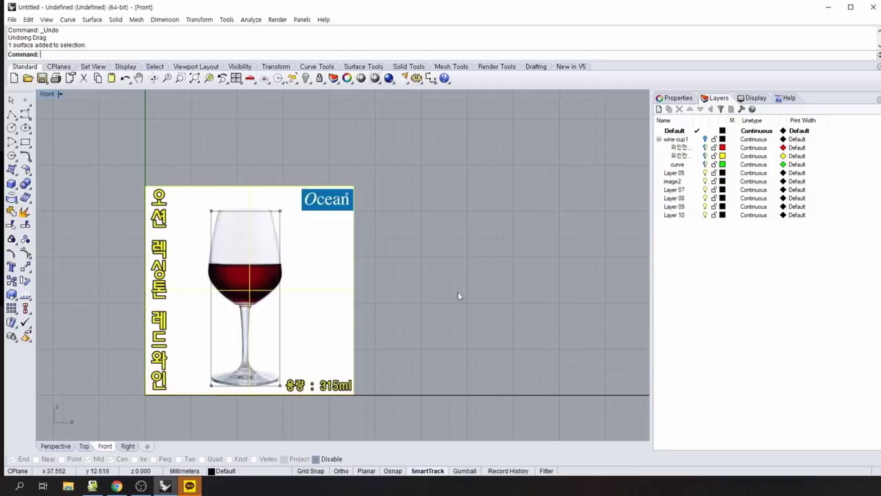
right_click(674, 182)
click(696, 219)
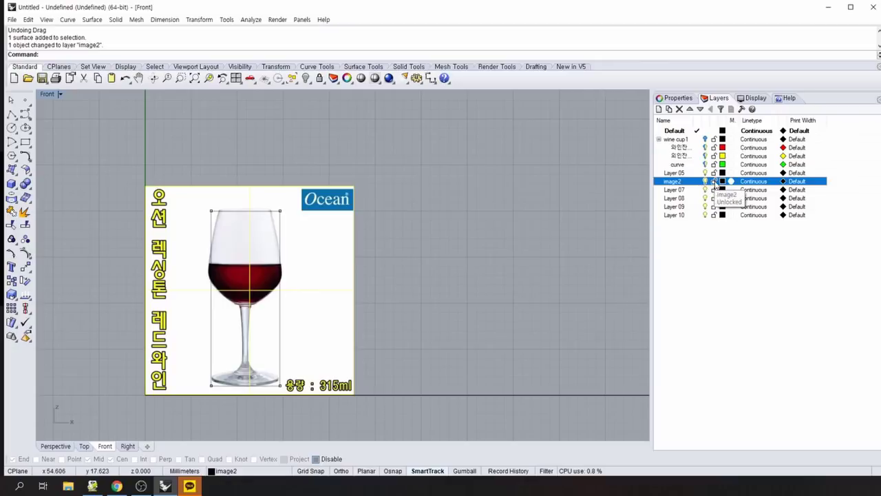
key(Escape)
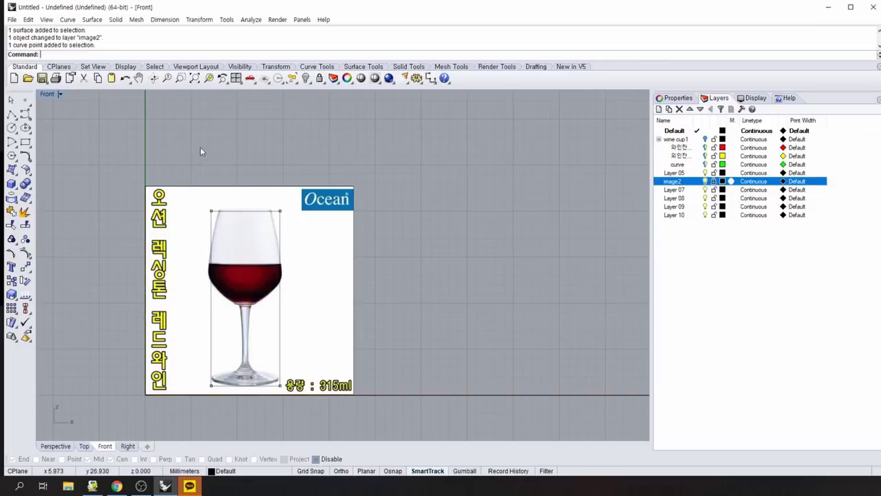
Drag the outline's left-edge points out to the glass, then hide control points.
drag(200, 150, 219, 403)
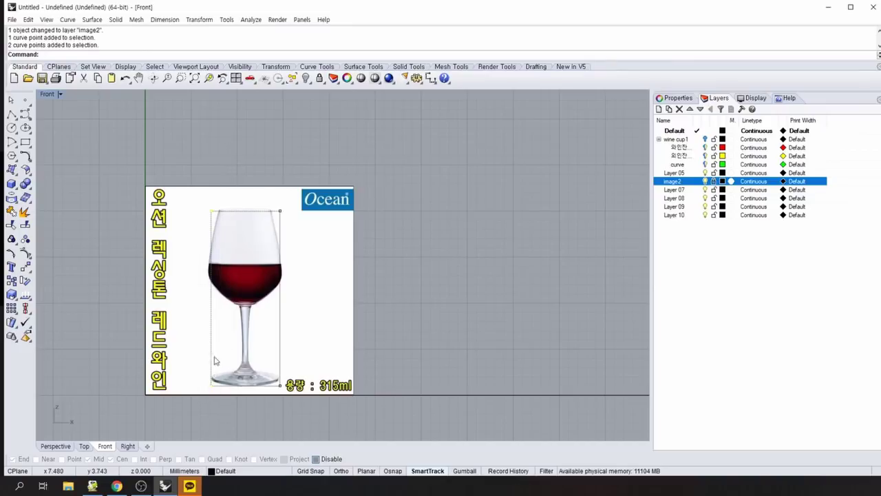
key(ctrl+z)
drag(288, 211, 283, 211)
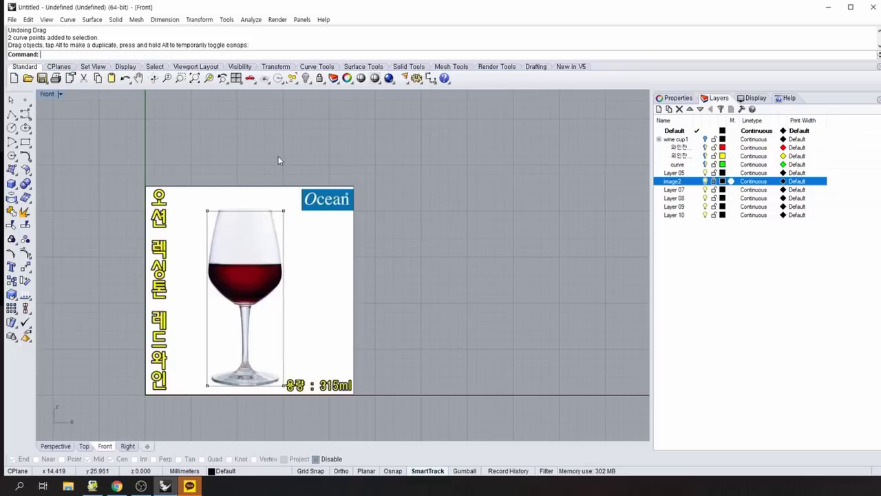
key(F11)
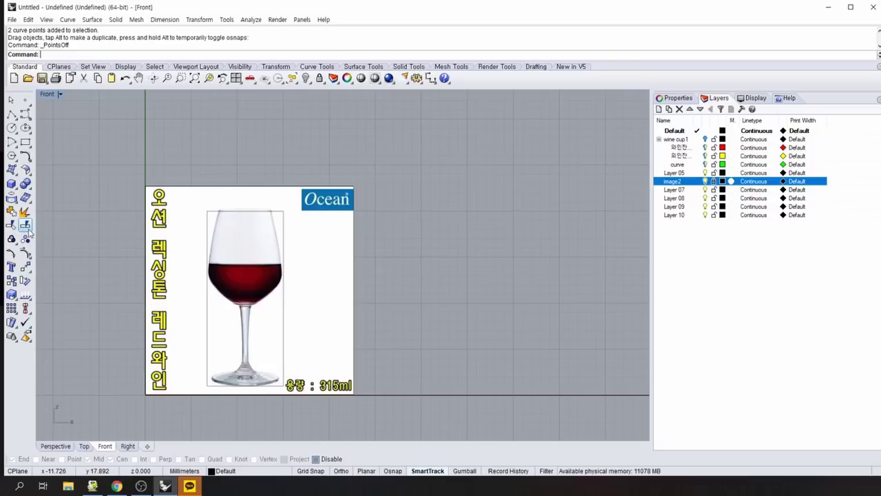
Split the reference photo using the rectangle around the glass as the cutter.
click(26, 225)
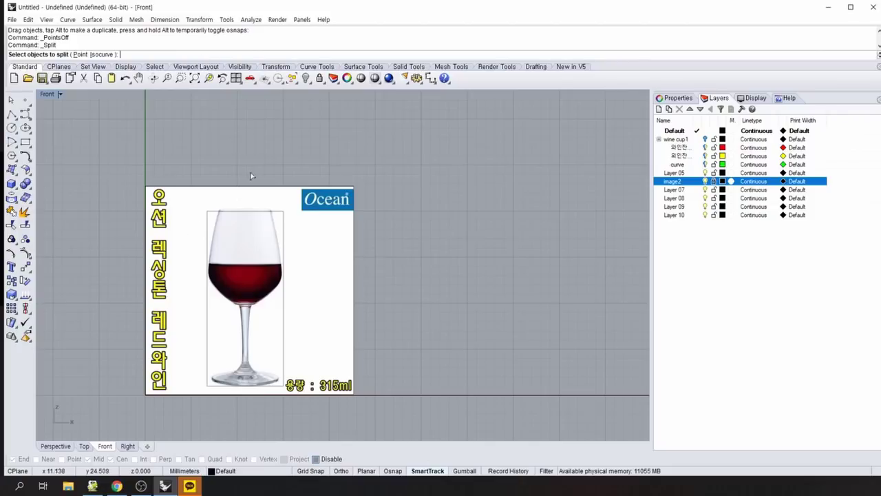
click(197, 193)
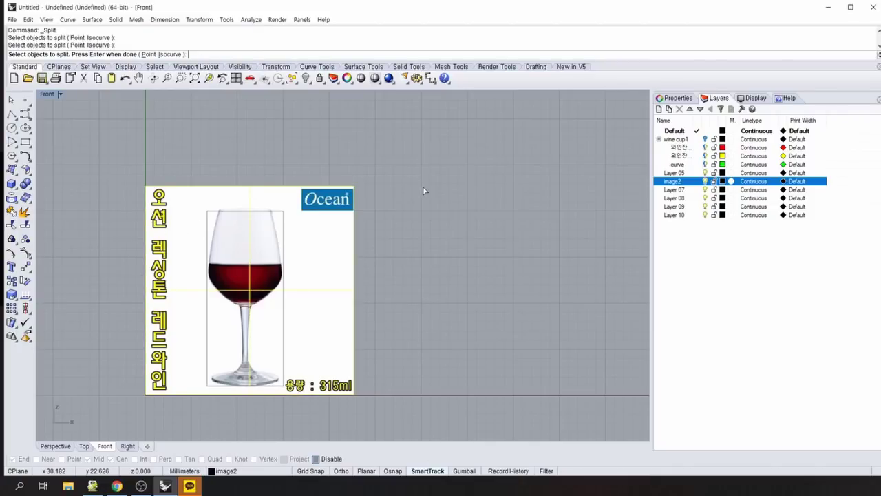
key(Return)
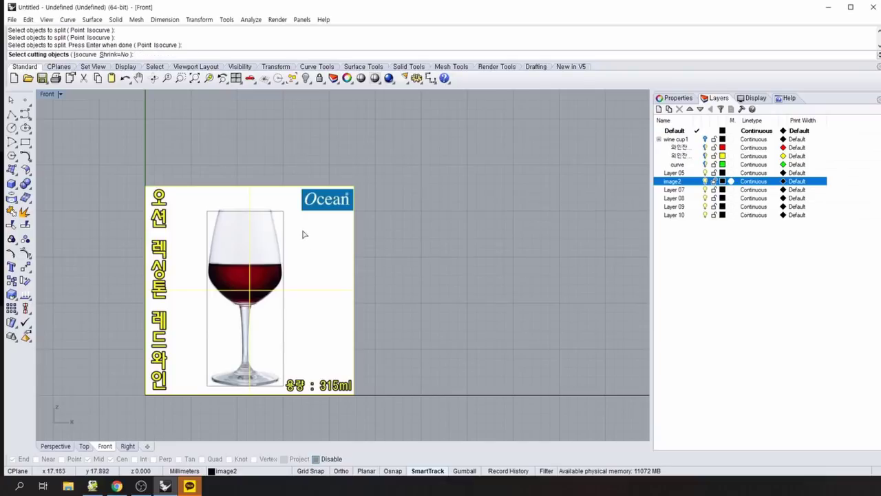
click(283, 230)
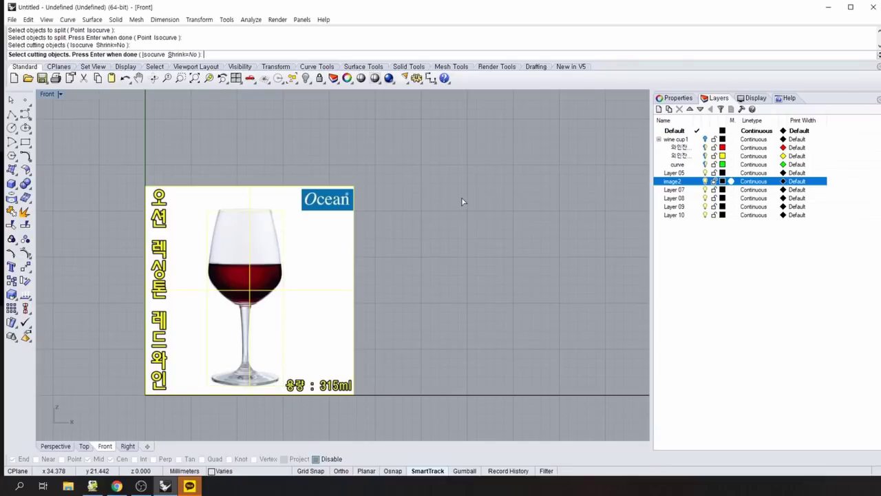
key(Return)
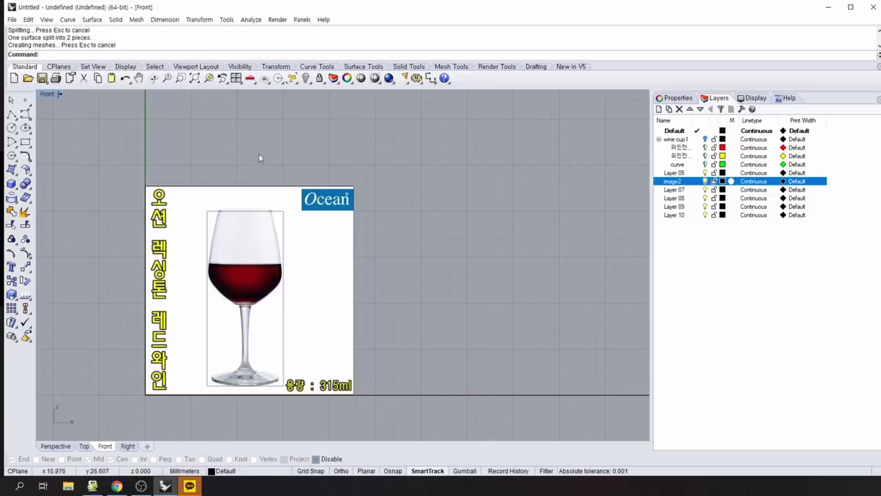
Delete the outer piece holding the Korean text and Ocean logo.
click(231, 202)
click(501, 263)
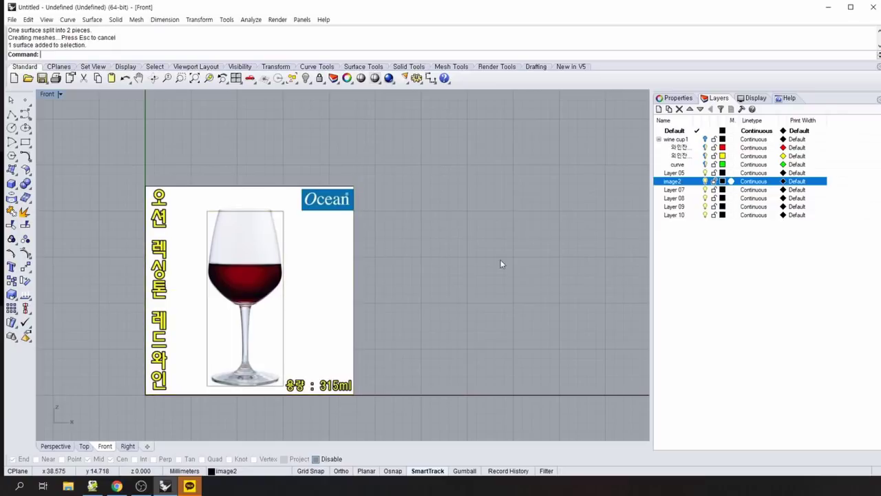
click(262, 263)
click(331, 261)
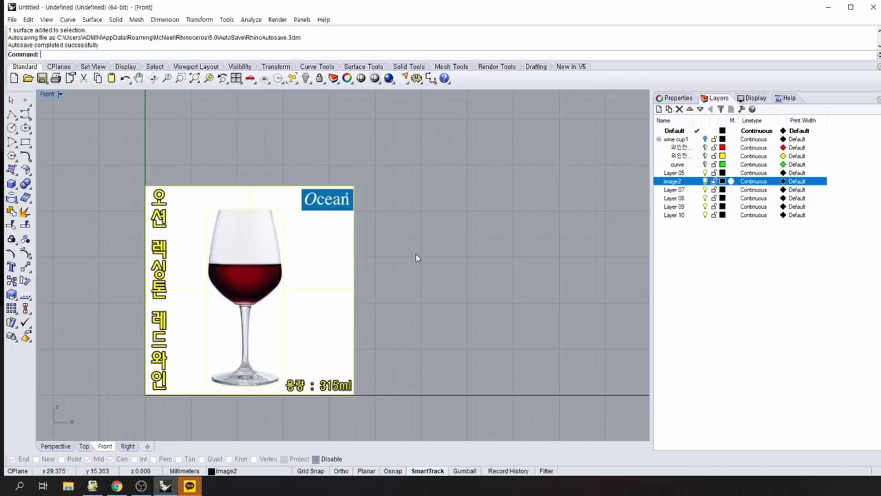
key(Delete)
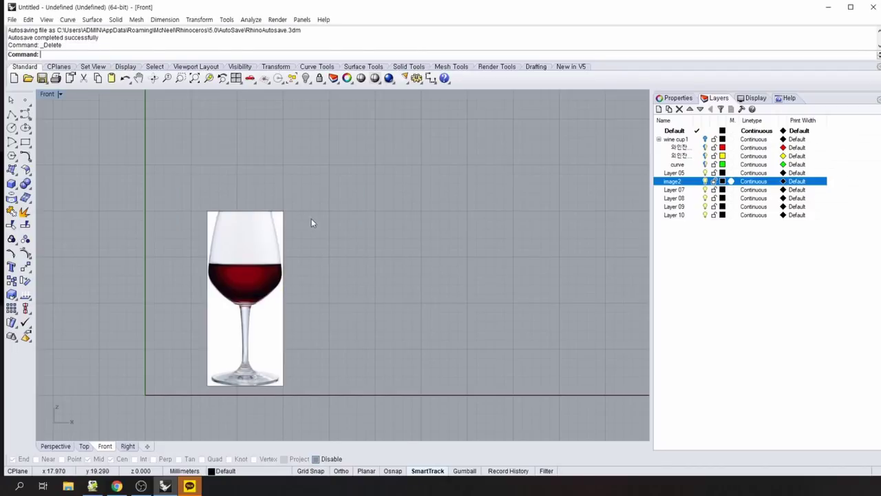
Select the cropped wine-glass photo.
scroll(387, 274, down, 5)
scroll(356, 295, up, 2)
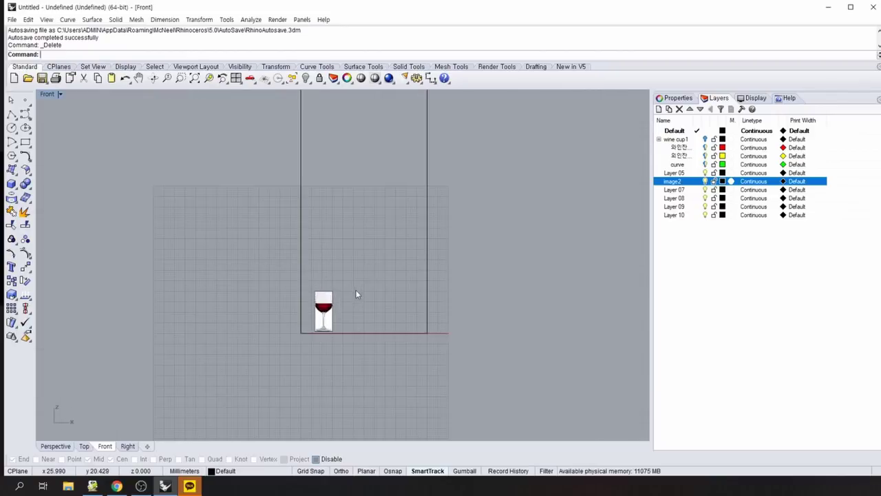
right_click(365, 284)
right_drag(375, 278, 340, 273)
middle_click(336, 268)
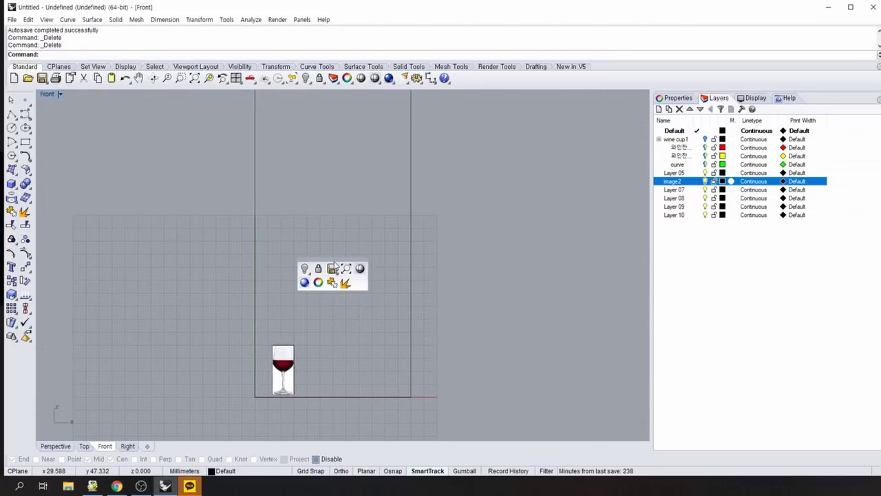
scroll(241, 219, down, 3)
drag(236, 356, 230, 352)
Move the photo with M from its bottom-left corner to the axes corner.
text(M)
key(Return)
scroll(212, 409, up, 4)
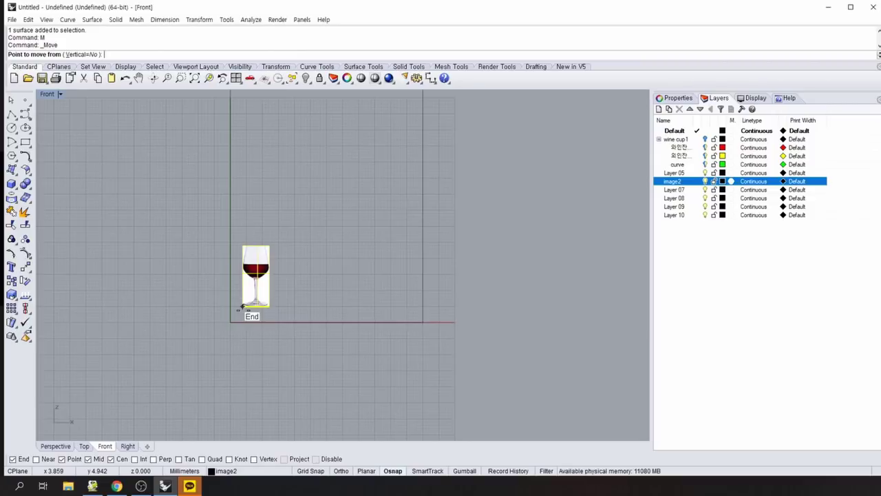
click(241, 307)
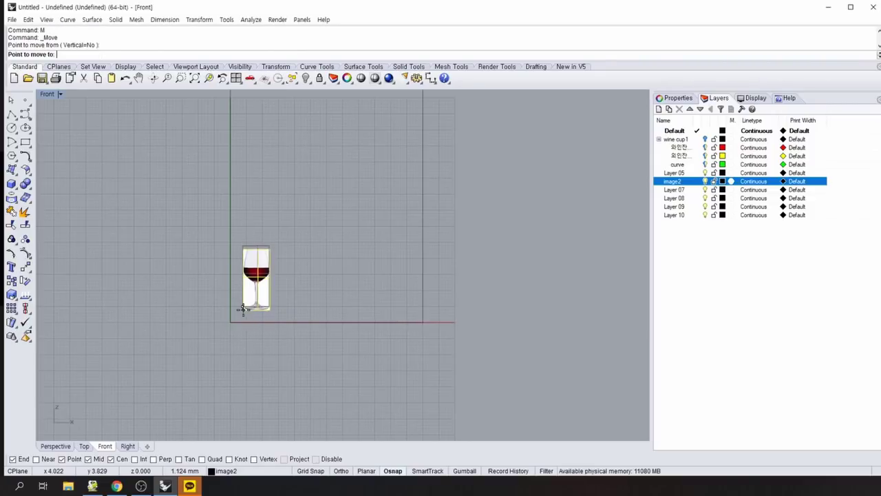
click(232, 321)
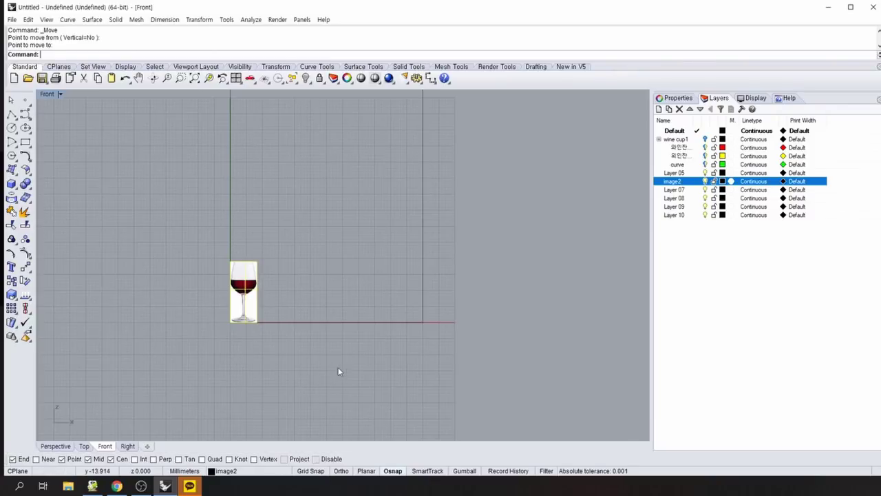
right_drag(373, 359, 330, 389)
scroll(330, 389, down, 3)
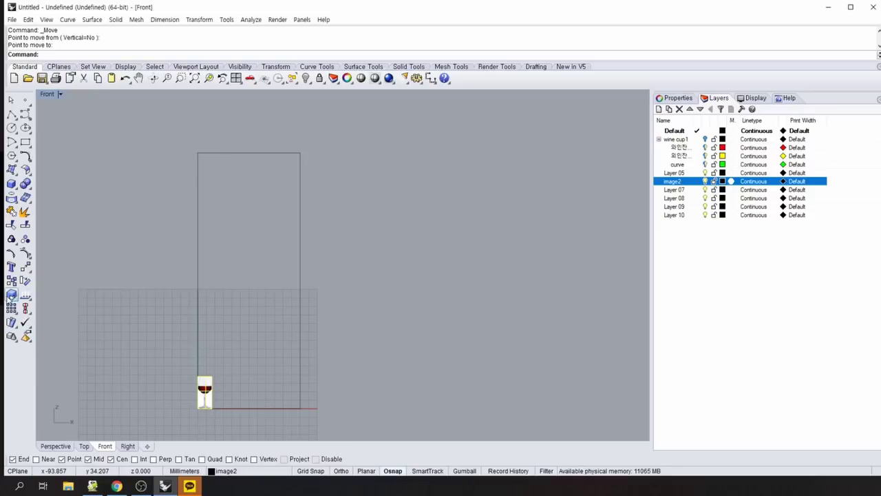
click(10, 297)
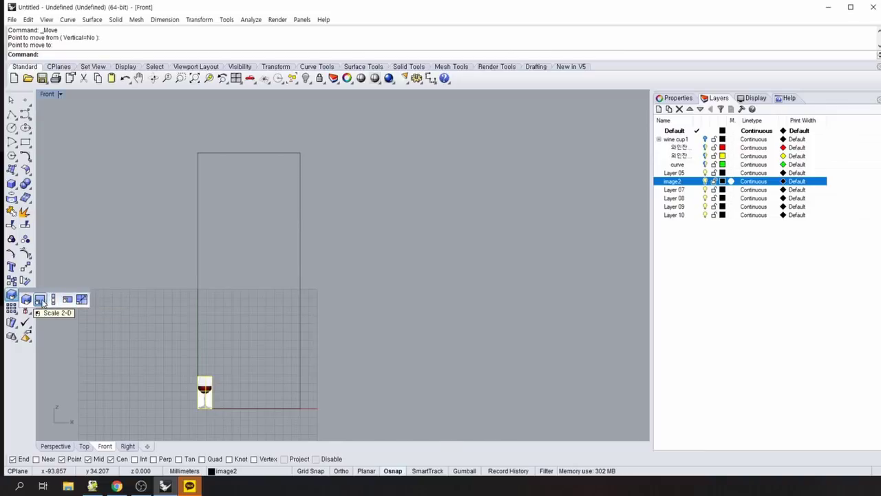
Scale the photo in 2-D from its bottom-left corner up to the rectangle's 150 mm top.
click(40, 301)
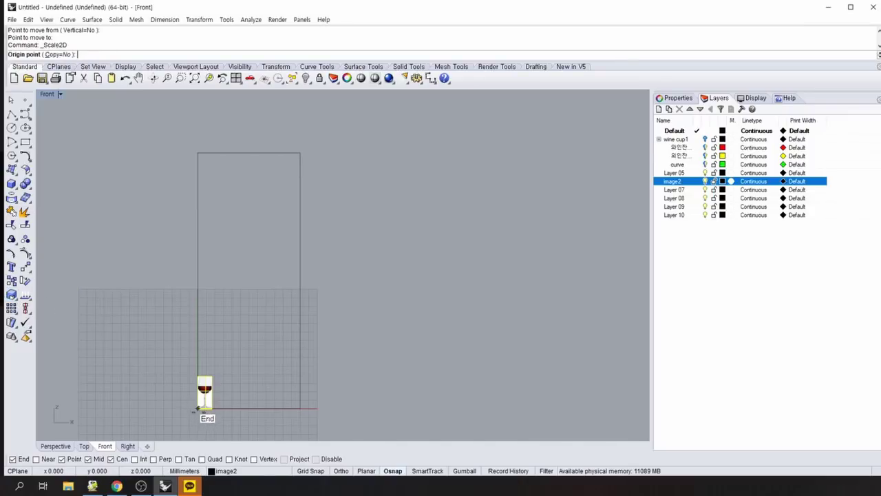
click(197, 407)
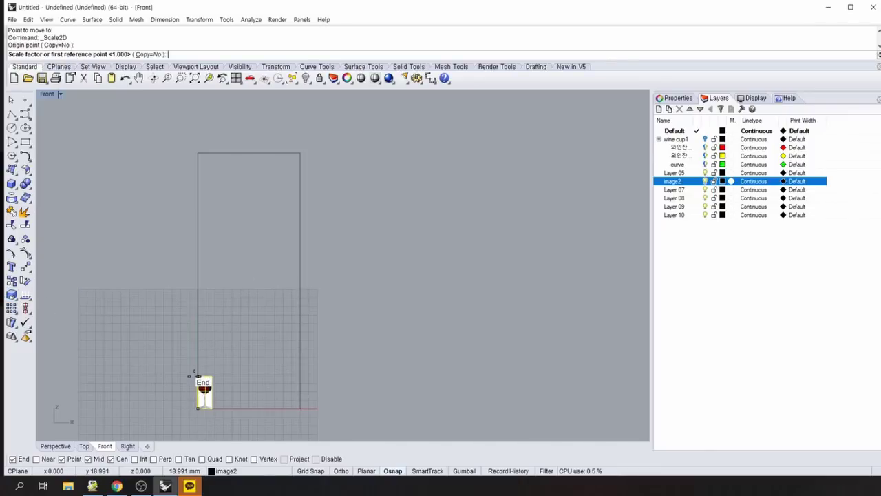
click(197, 376)
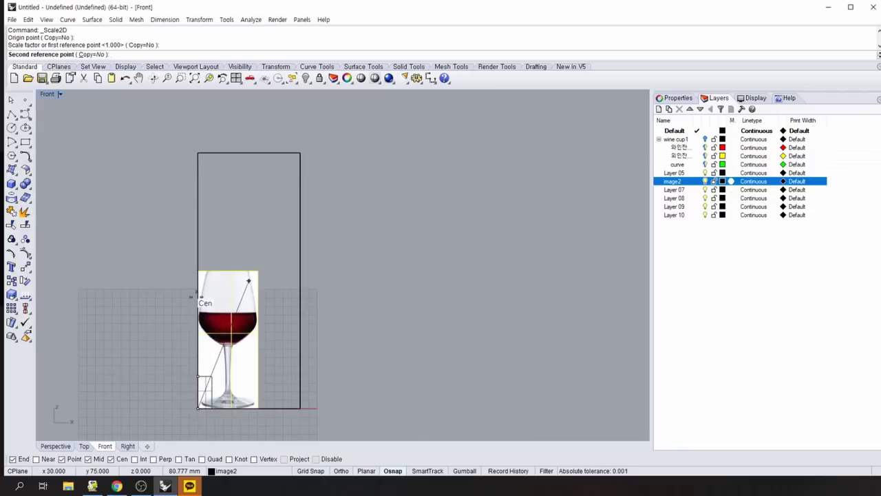
click(197, 153)
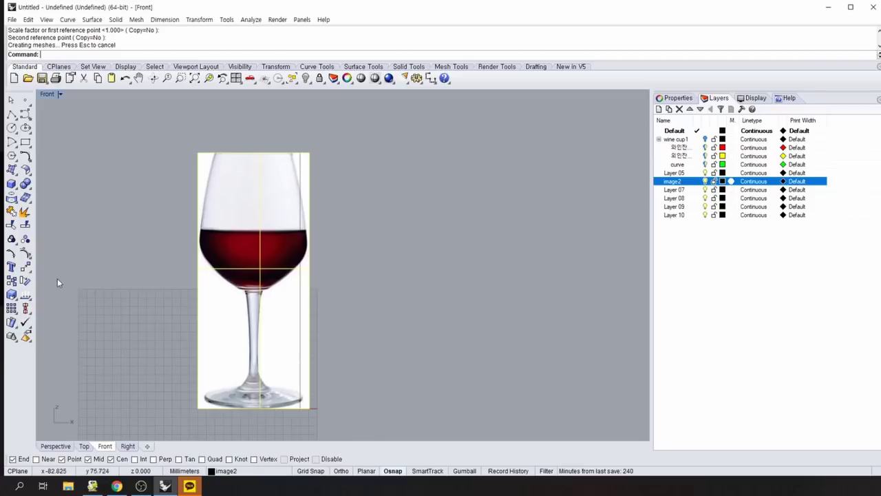
key(Return)
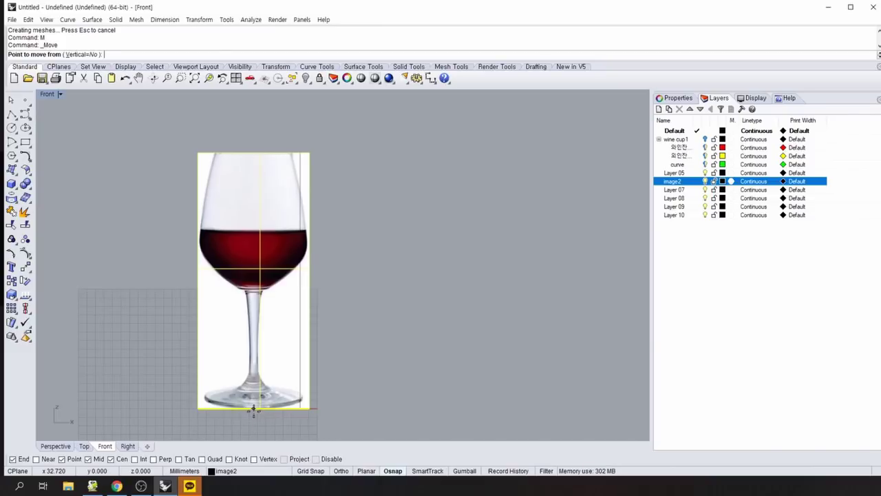
Move the photo from its bottom-edge midpoint to 0,0.
click(253, 408)
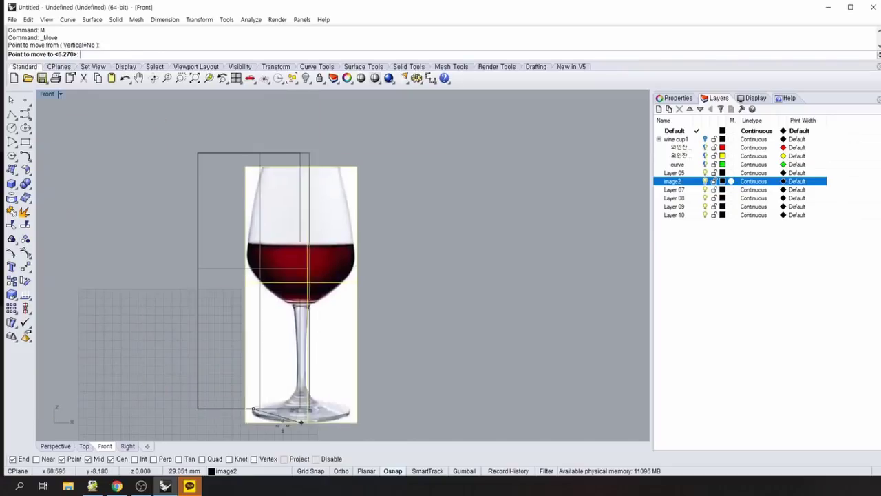
scroll(375, 397, down, 3)
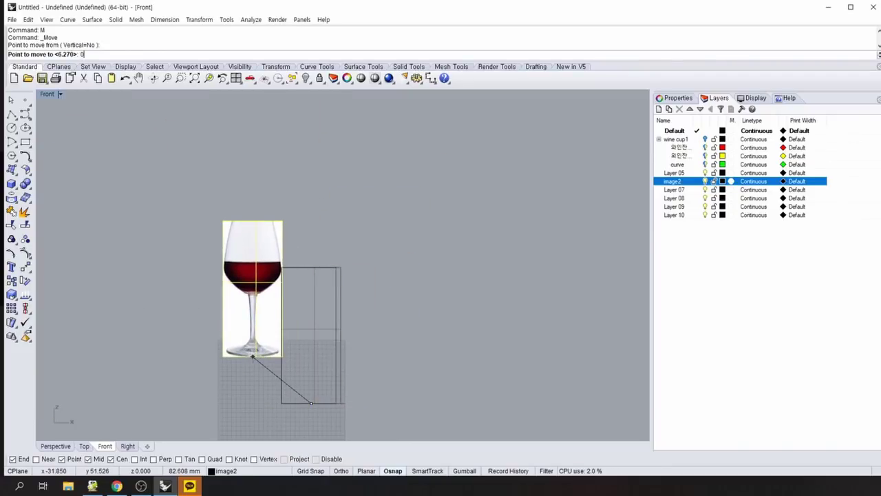
text(0,0)
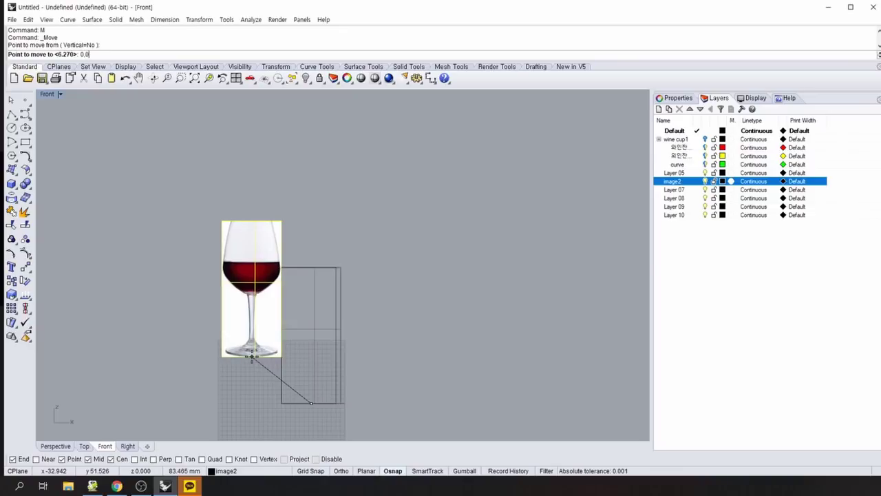
key(Return)
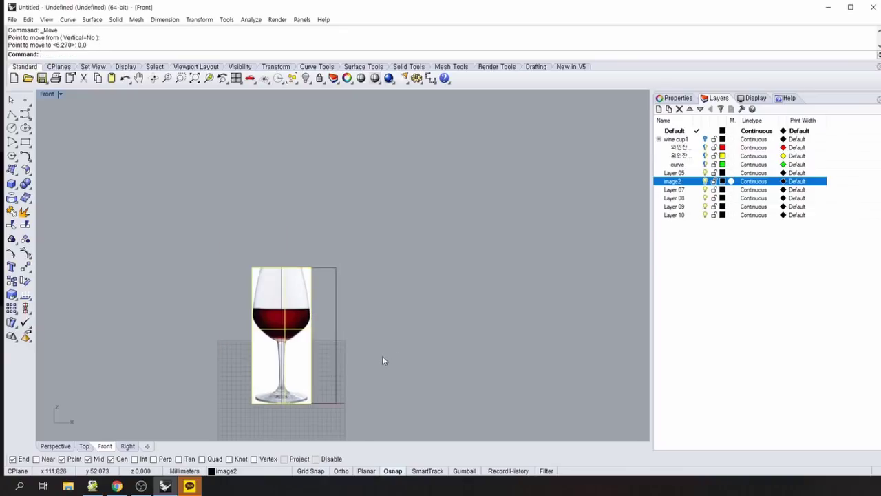
Window-select and delete the leftover rectangle frame.
drag(378, 355, 329, 213)
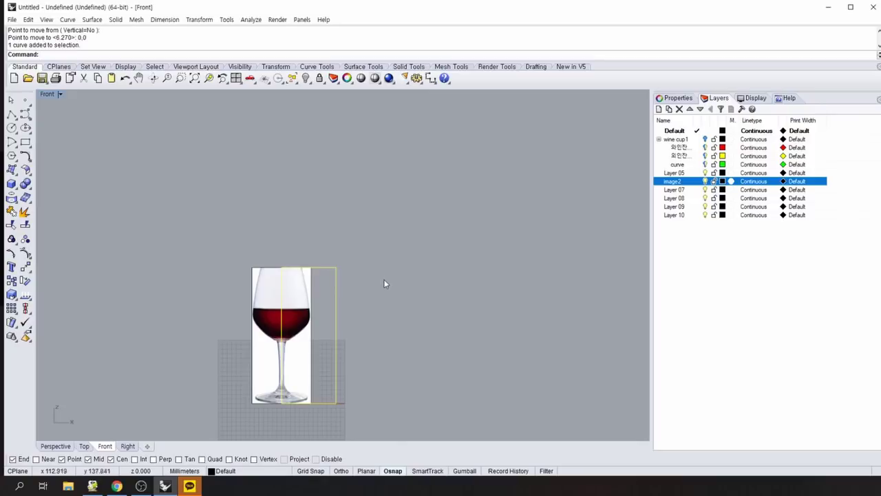
key(Delete)
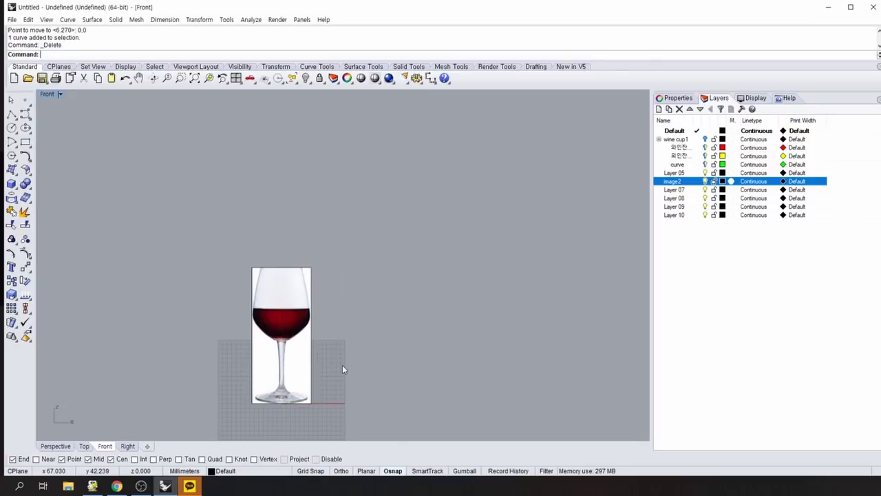
scroll(343, 365, down, 2)
scroll(331, 405, up, 3)
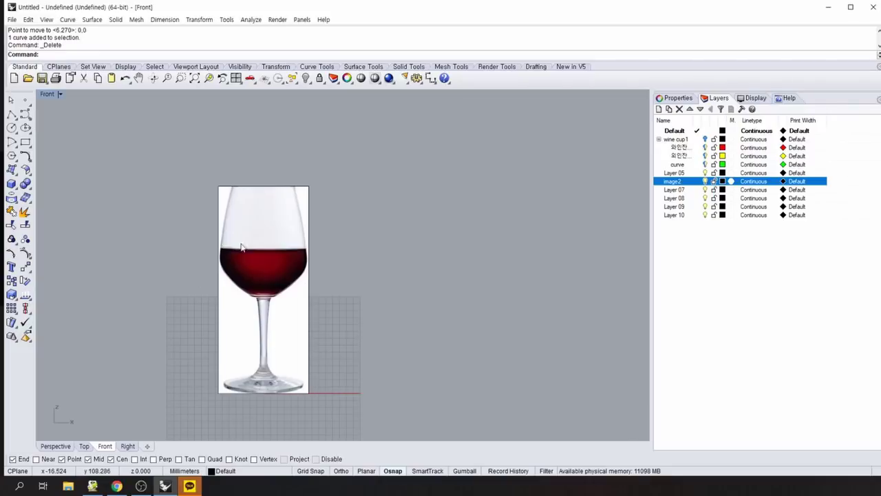
right_drag(361, 334, 338, 318)
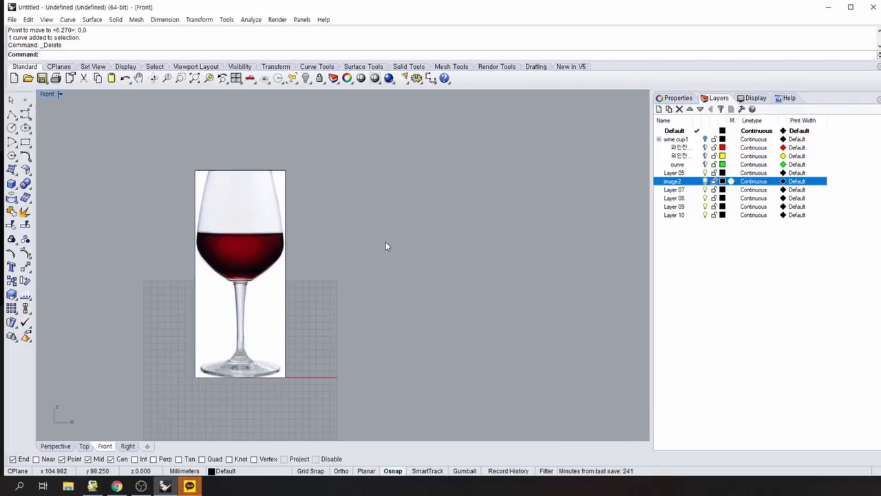
right_drag(358, 270, 367, 259)
text(M)
key(Return)
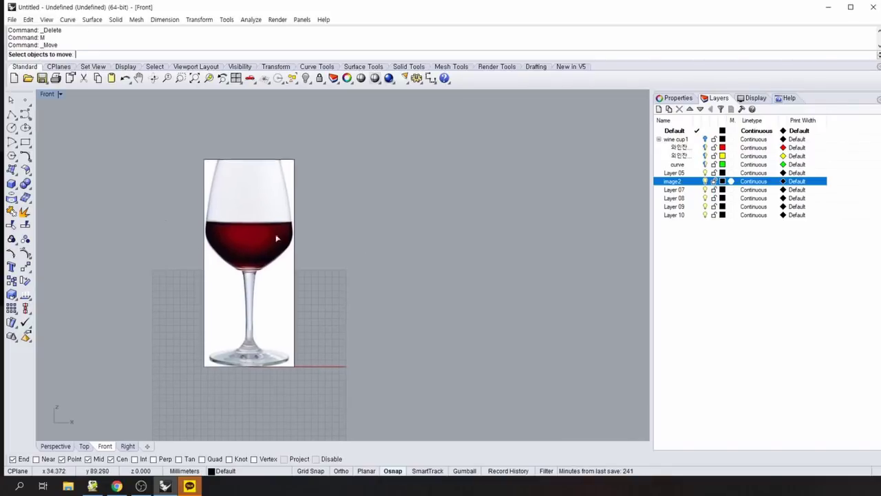
click(25, 116)
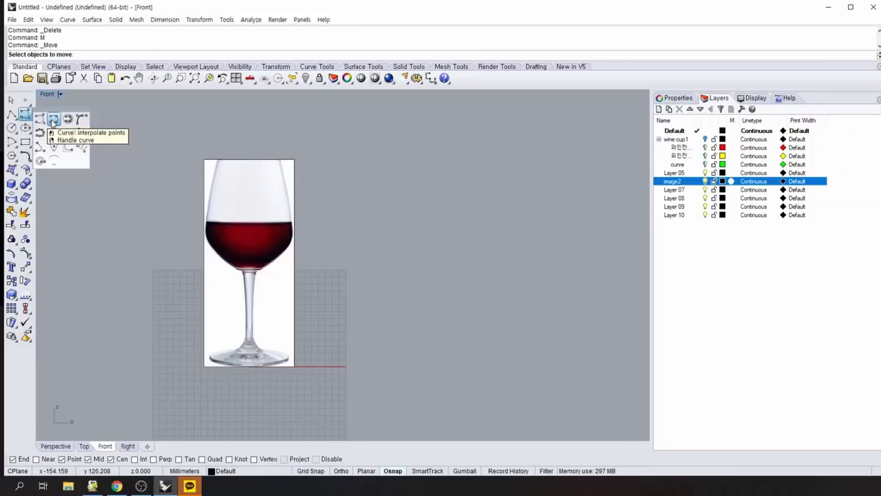
With Osnap off, start an interpolated curve tracing the rim and bowl's left edge.
click(53, 121)
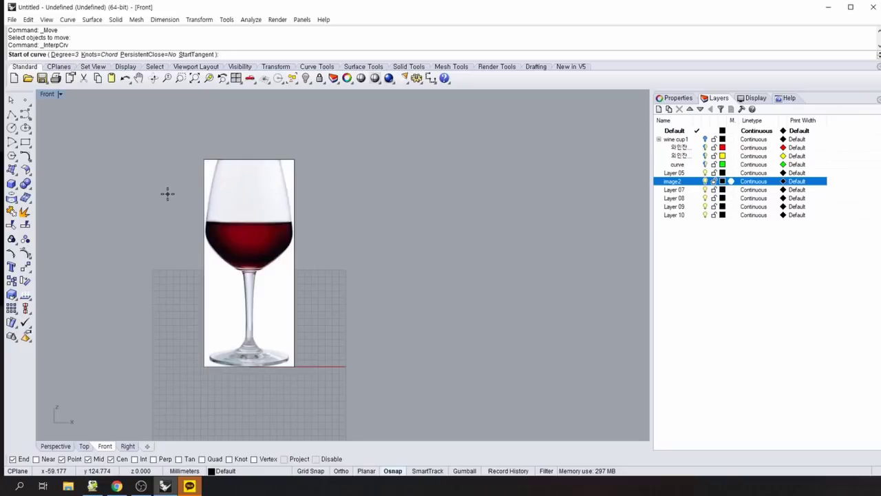
click(392, 470)
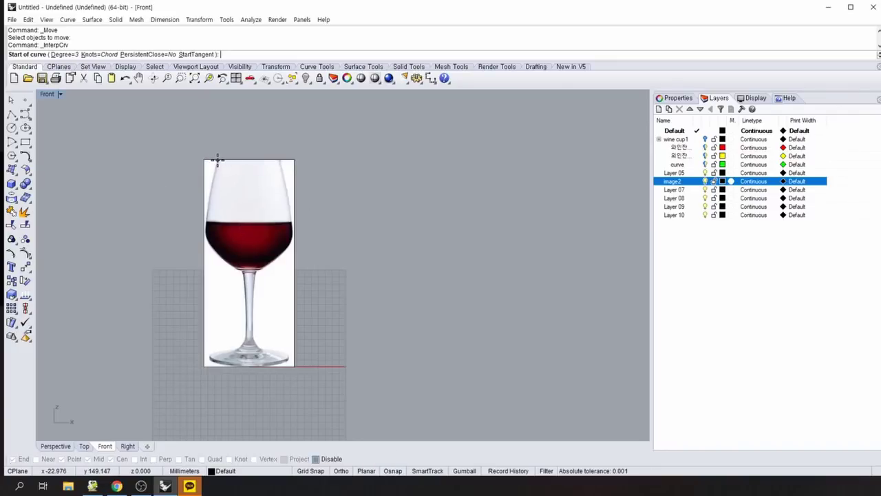
click(218, 160)
scroll(212, 165, up, 2)
click(211, 191)
click(207, 228)
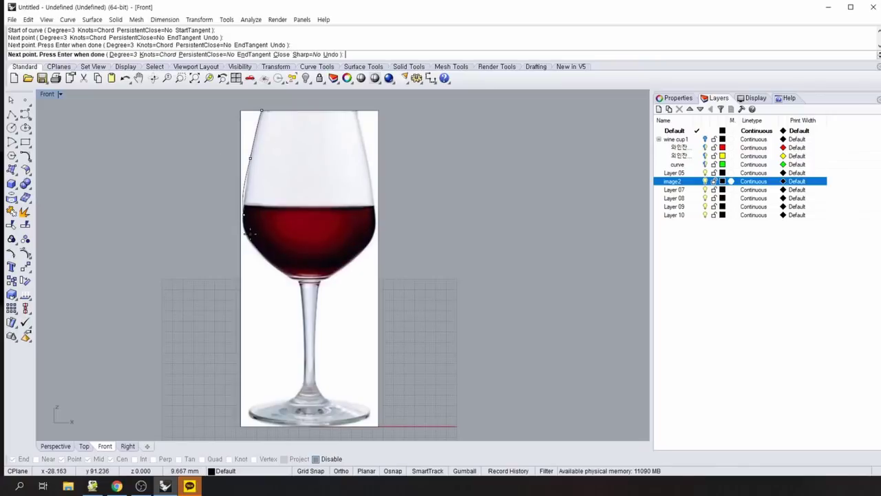
click(243, 227)
click(249, 239)
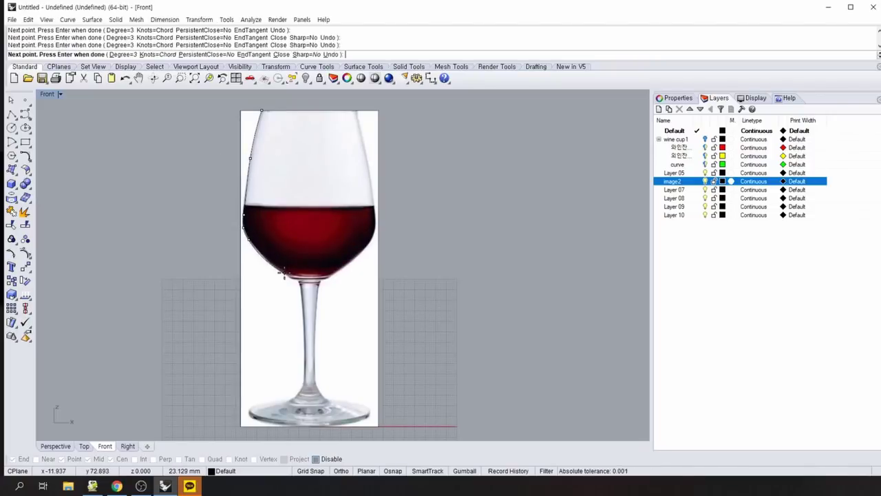
click(283, 274)
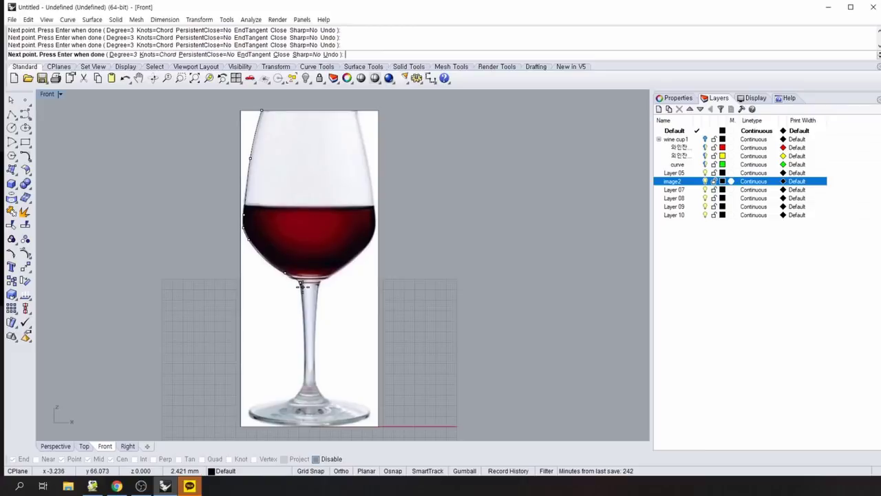
Continue the profile down the stem and foot, ending it at 0,0.
click(300, 284)
click(305, 380)
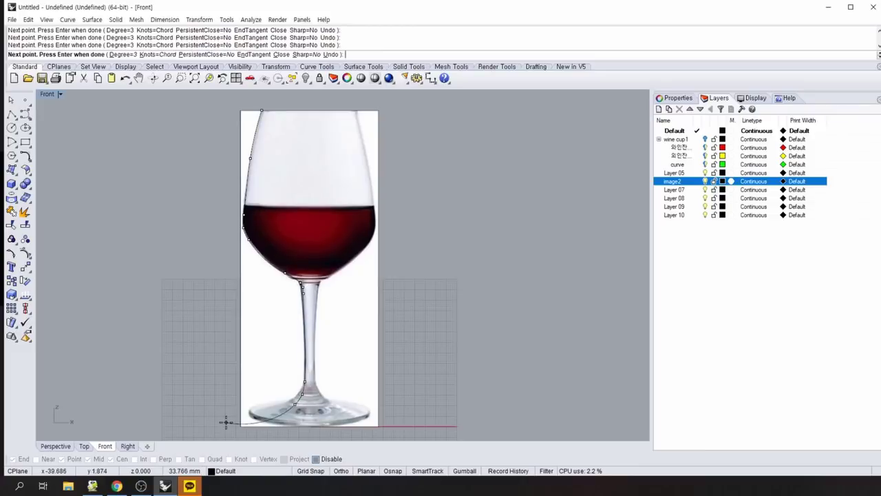
click(246, 418)
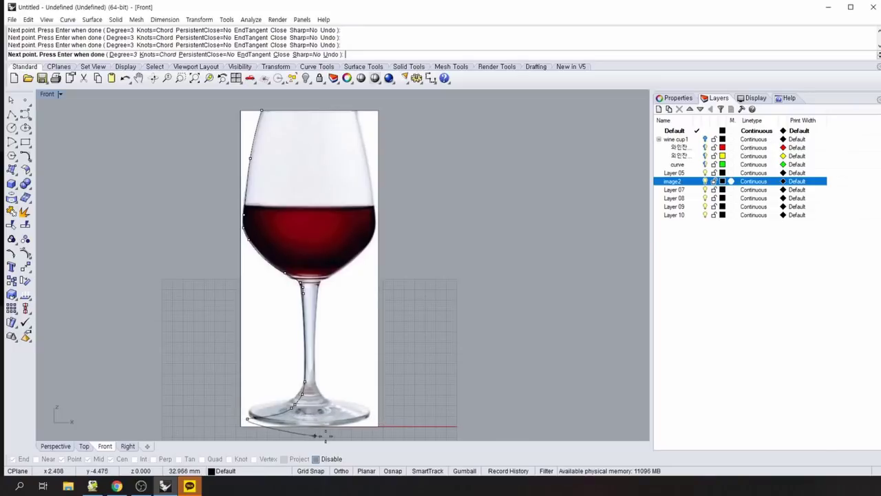
click(242, 423)
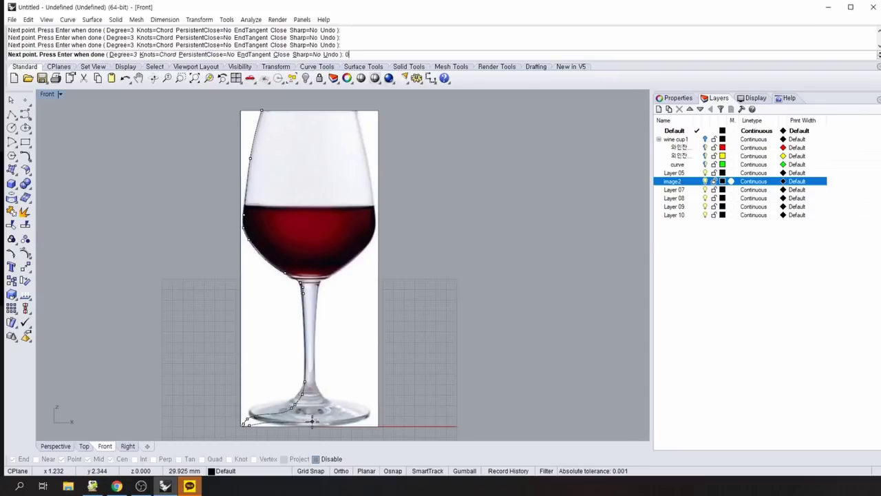
key(Return)
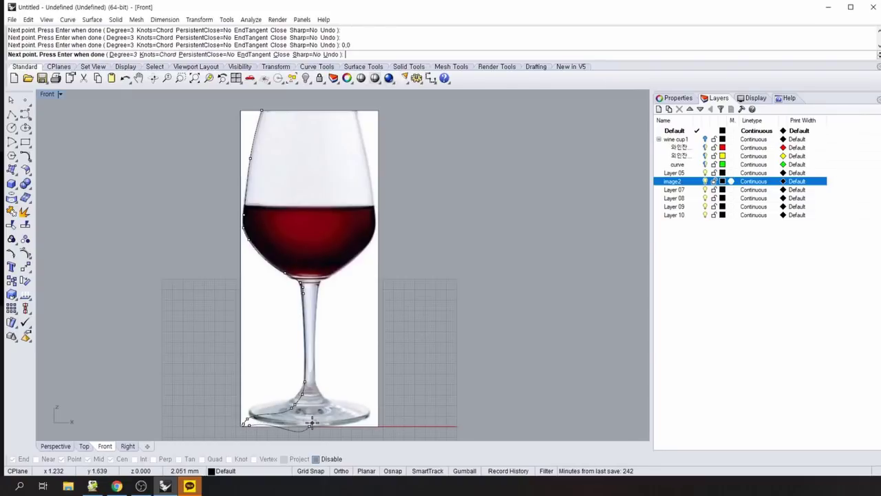
key(Return)
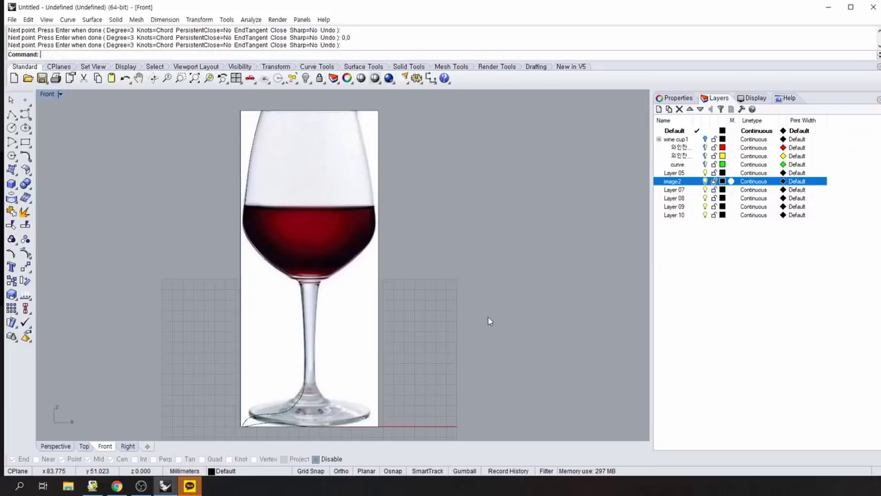
Select the profile curve, show its control points with F10, and enable Record History.
click(376, 352)
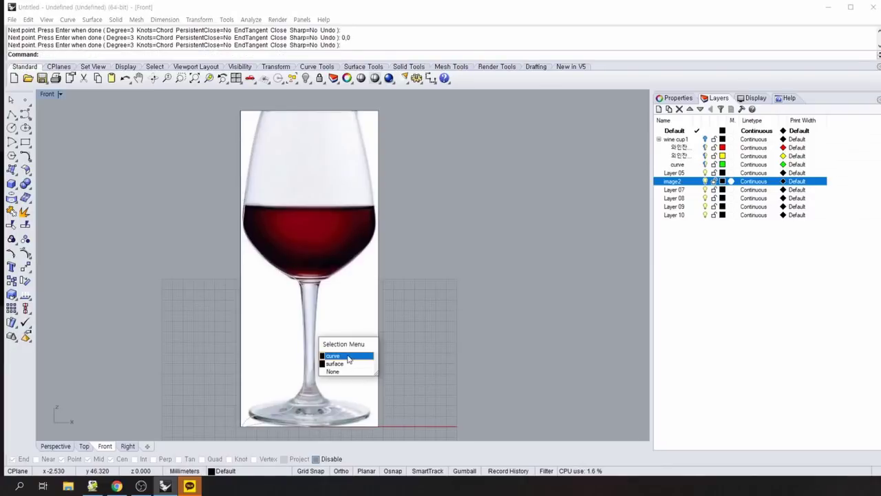
click(349, 356)
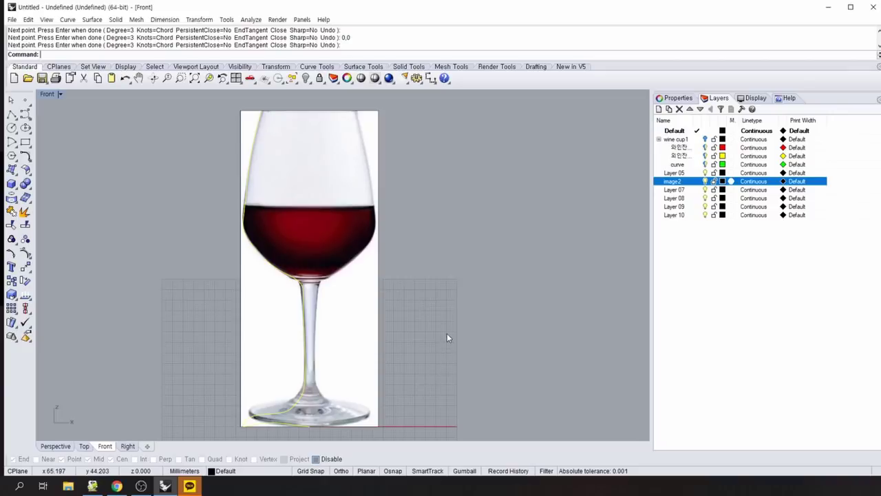
key(F10)
click(494, 472)
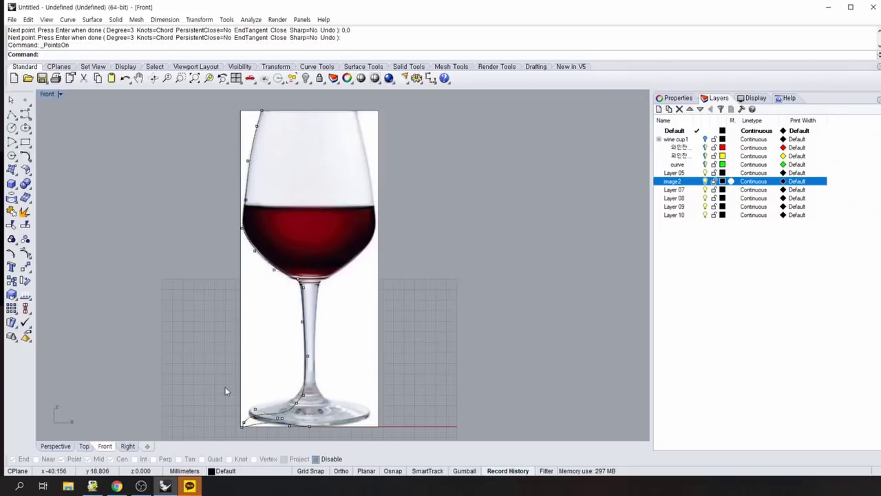
scroll(249, 314, up, 1)
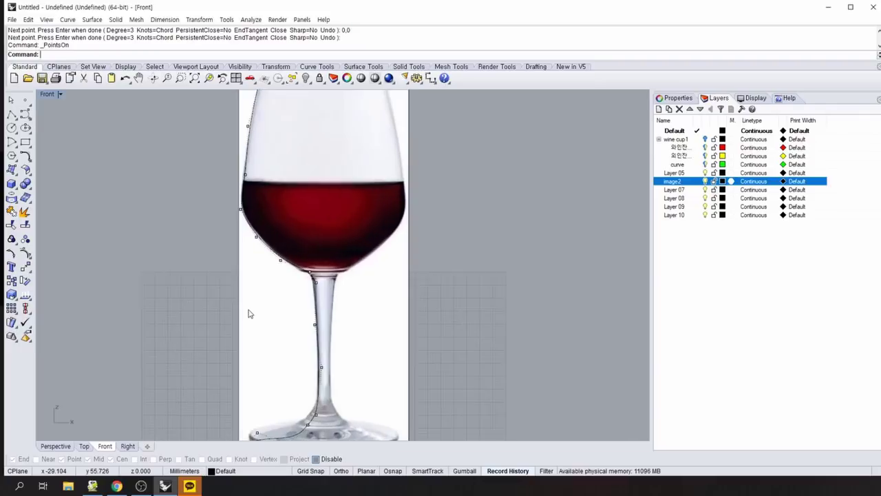
scroll(249, 308, down, 6)
scroll(231, 245, up, 4)
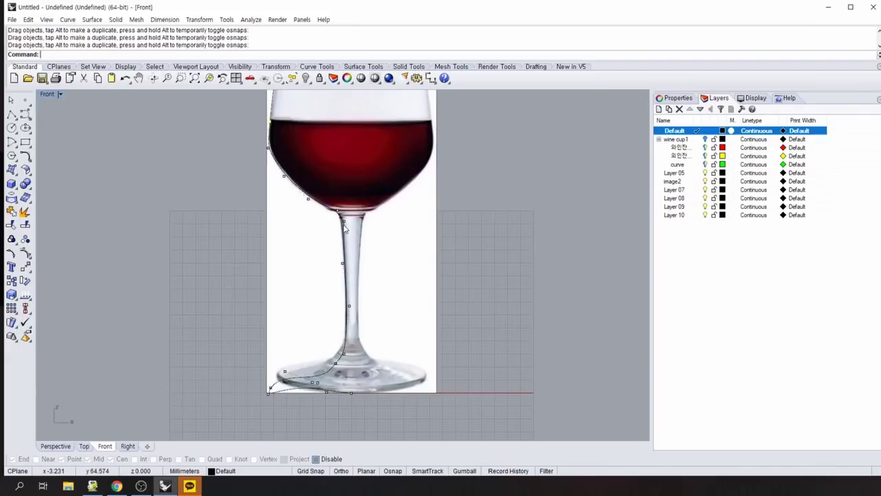
Delete a surplus stem control point and undo an accidental point move.
click(346, 229)
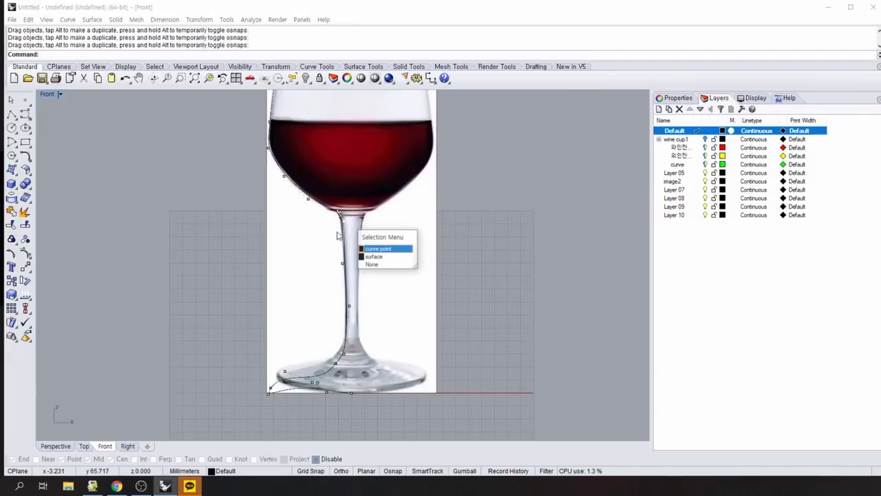
click(382, 261)
drag(343, 228, 345, 224)
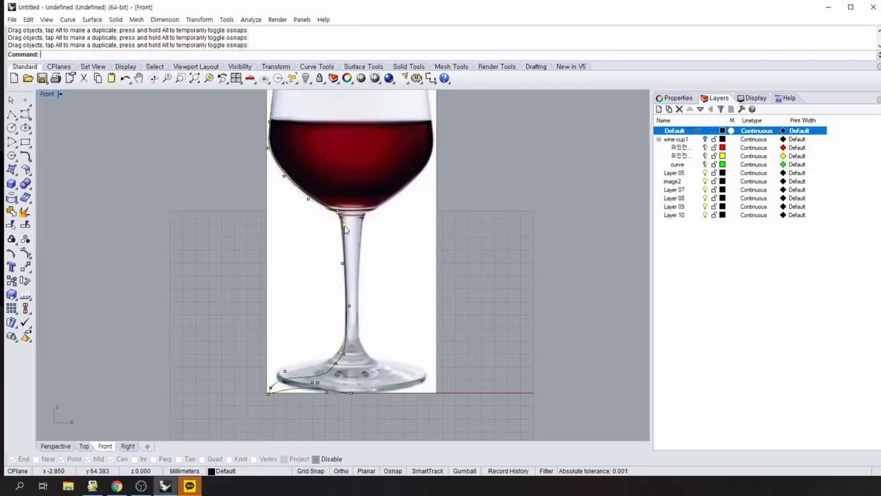
click(350, 270)
click(378, 292)
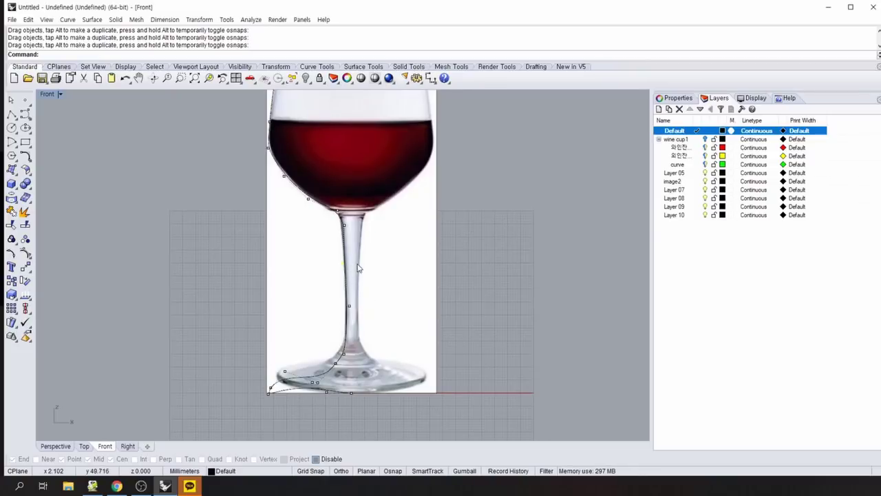
key(Delete)
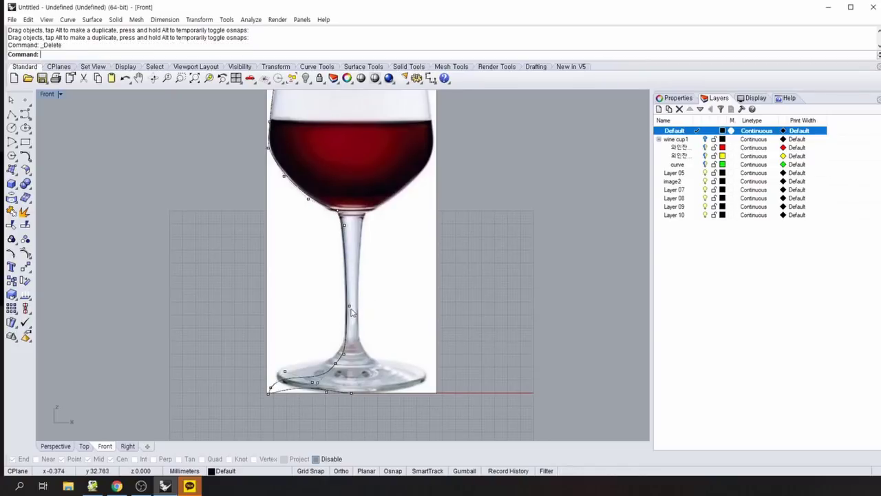
right_drag(351, 313, 384, 216)
key(ctrl+z)
click(369, 268)
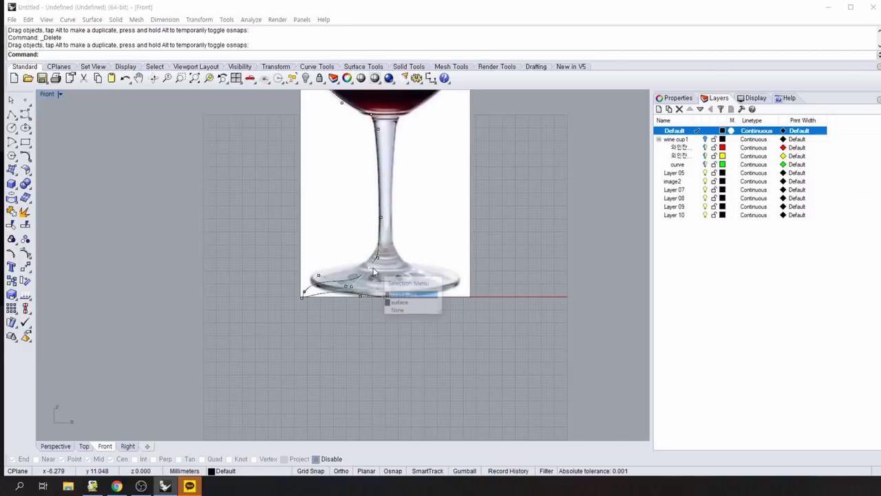
click(400, 303)
click(681, 182)
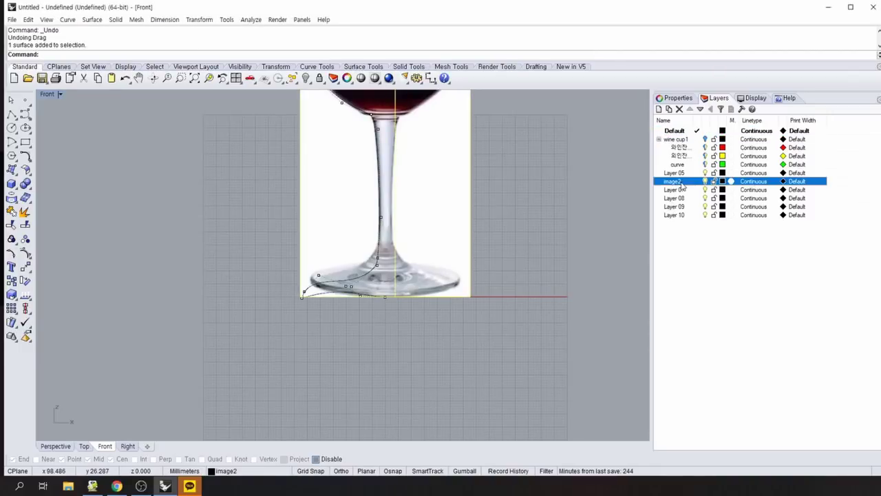
Drag the base control points so the curve follows the glass foot.
right_click(686, 185)
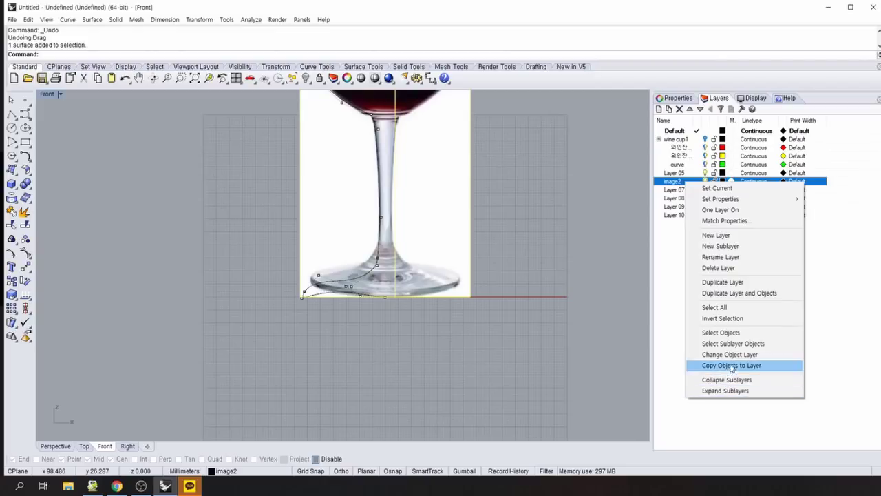
click(720, 333)
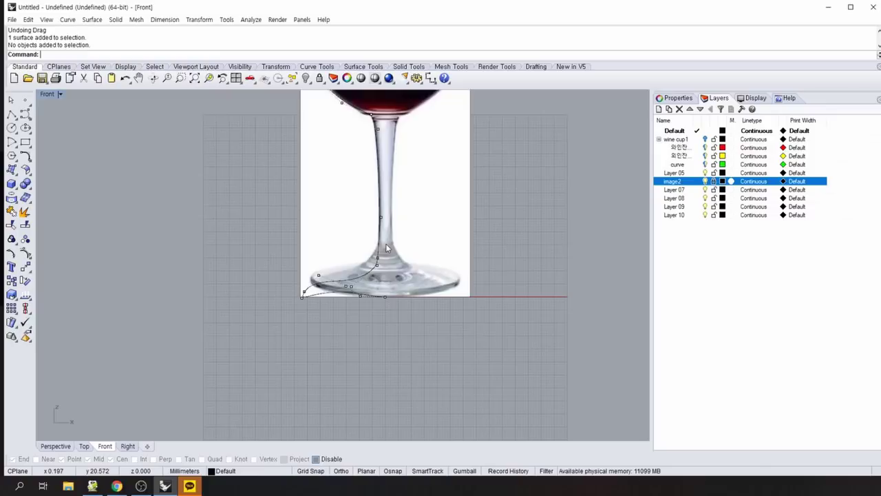
drag(348, 286, 385, 286)
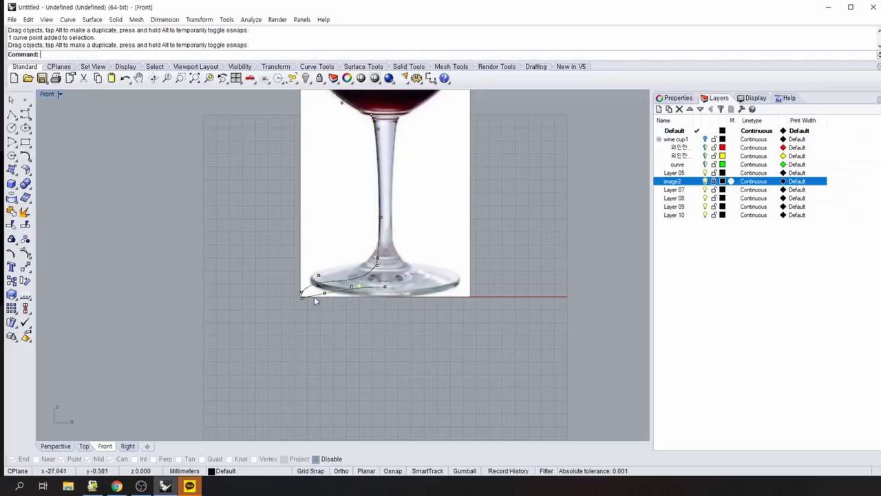
drag(324, 295, 365, 292)
click(319, 278)
click(361, 286)
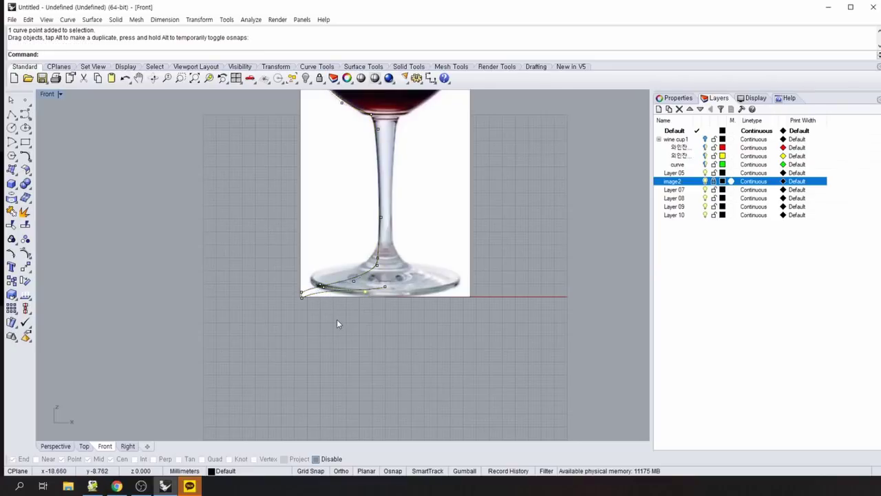
click(364, 290)
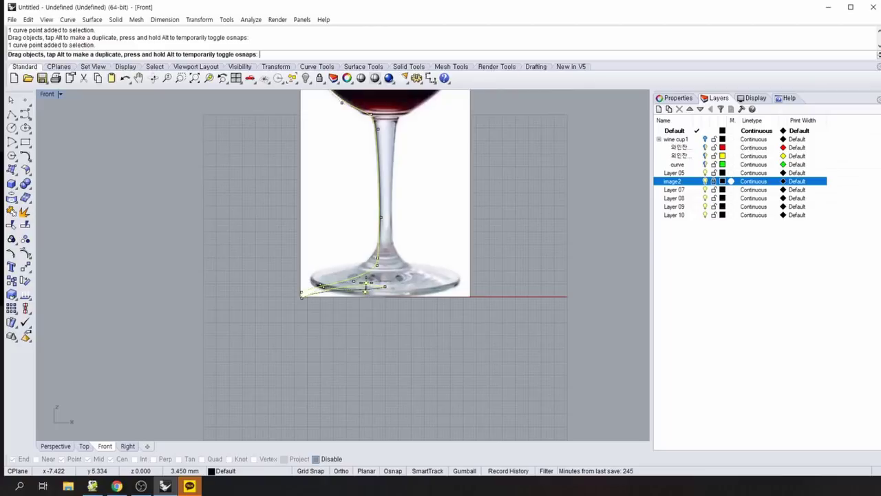
key(Escape)
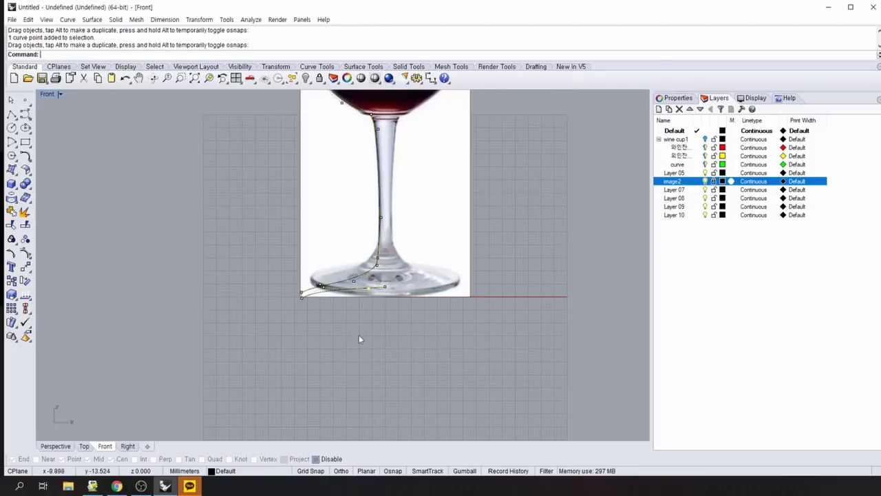
Zoom in and refine the curve's end points at the foot's base corner.
scroll(348, 307, up, 3)
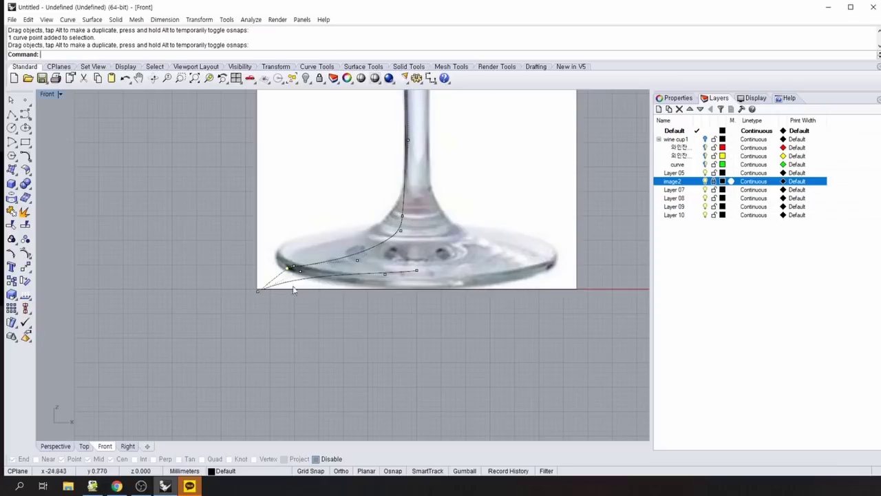
drag(257, 290, 278, 284)
click(289, 269)
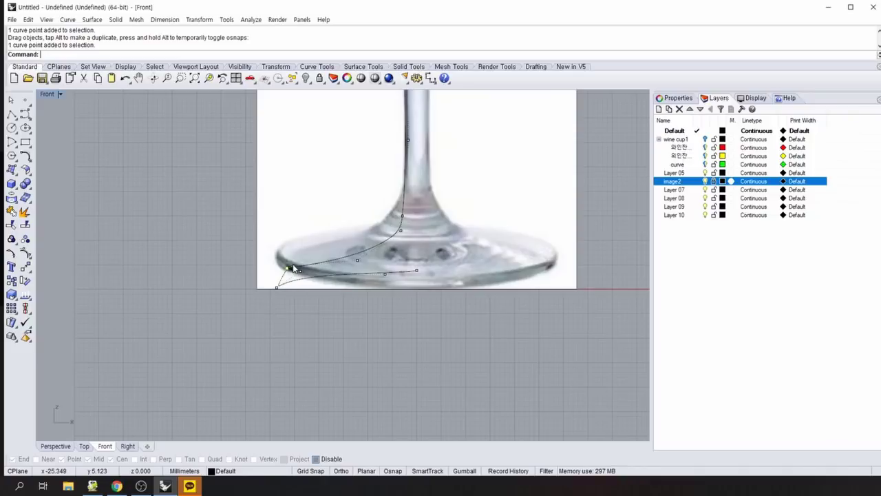
drag(292, 267, 281, 278)
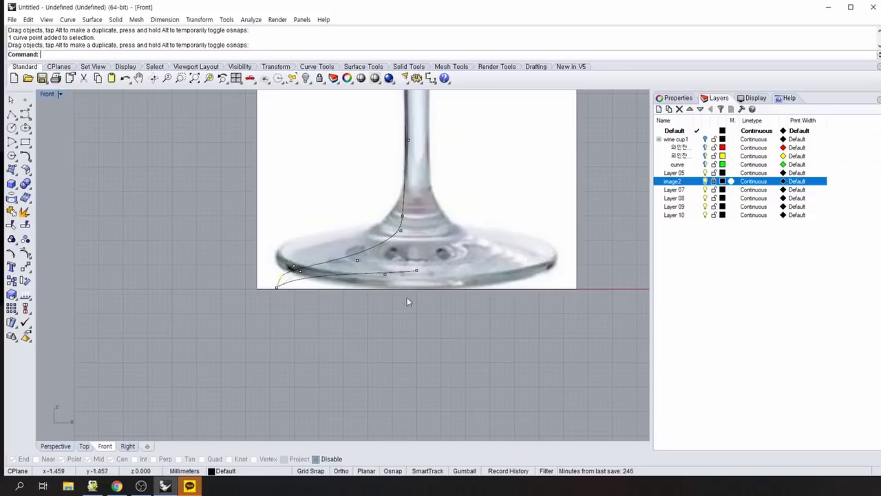
click(25, 253)
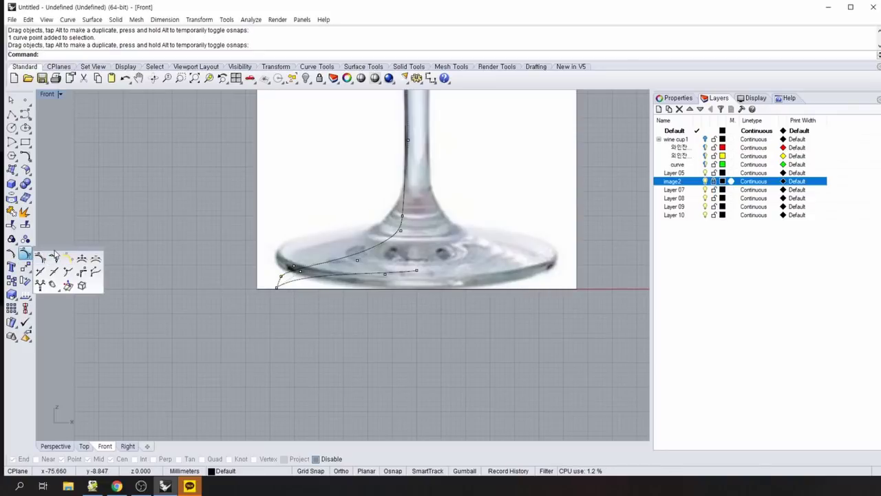
Insert a new control point on the glass-base curve.
drag(56, 251, 88, 208)
click(115, 224)
click(288, 282)
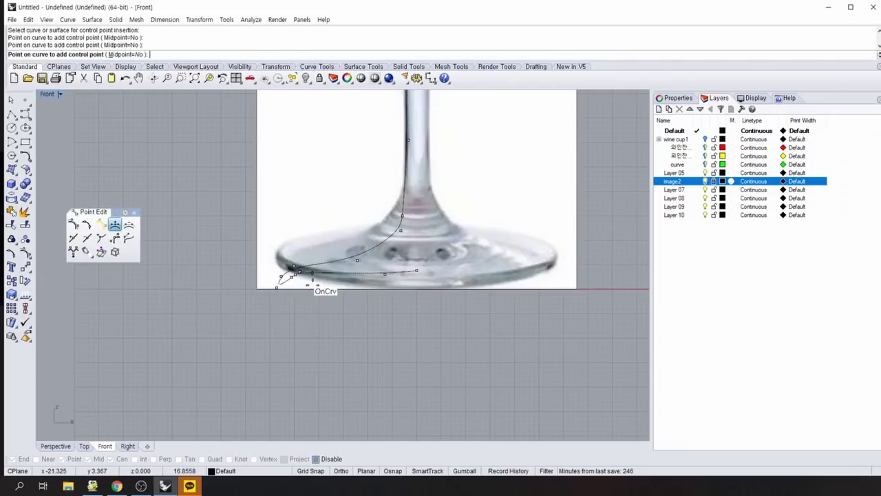
click(313, 279)
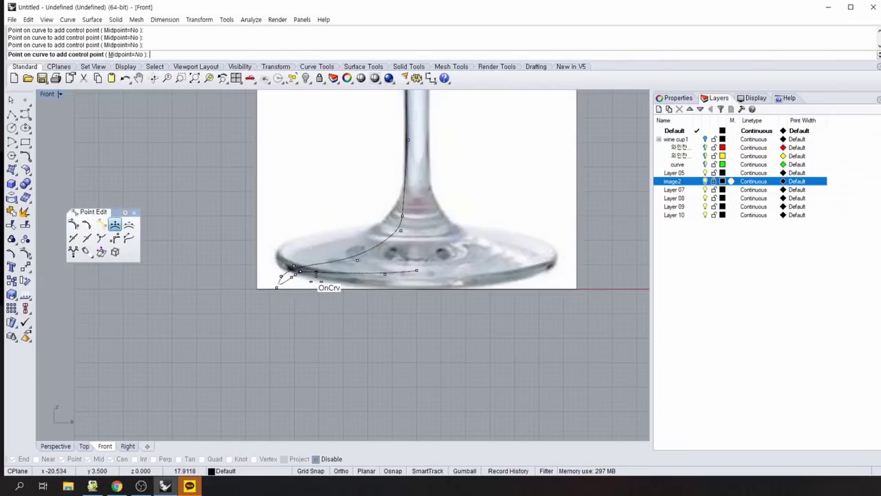
right_click(341, 330)
Delete two control points near the curve's left end.
drag(296, 275, 298, 276)
click(307, 278)
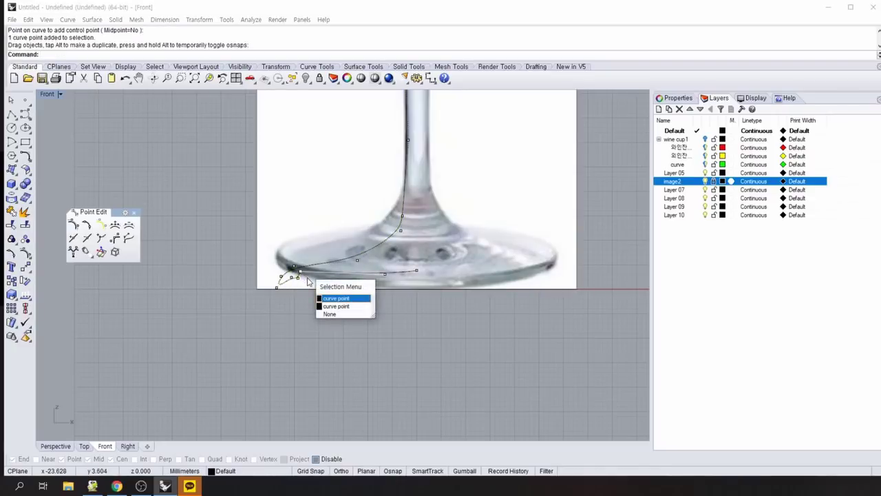
click(337, 306)
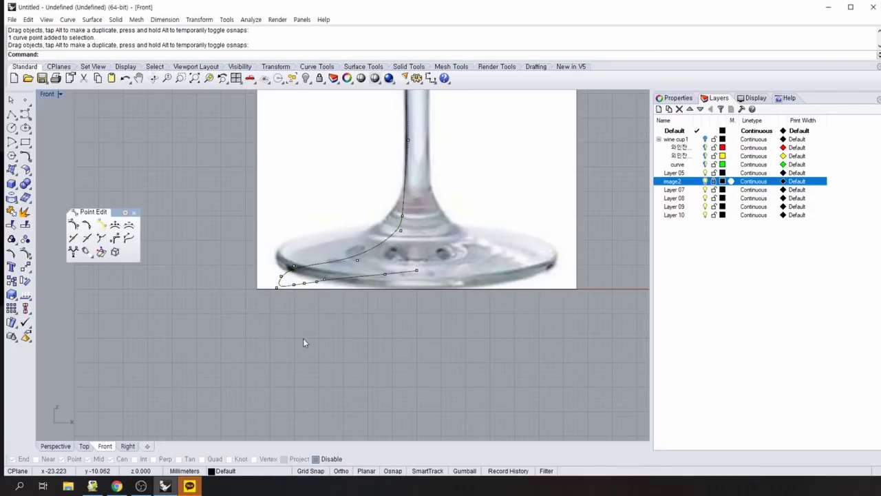
click(324, 280)
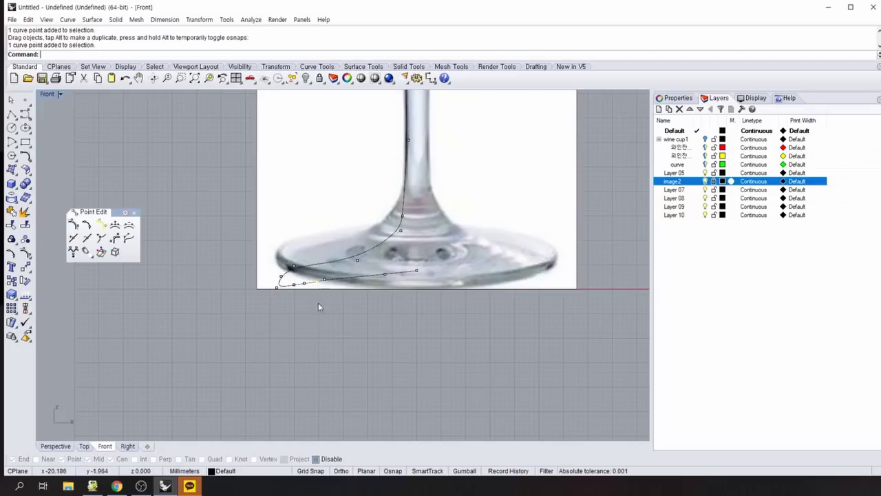
key(Delete)
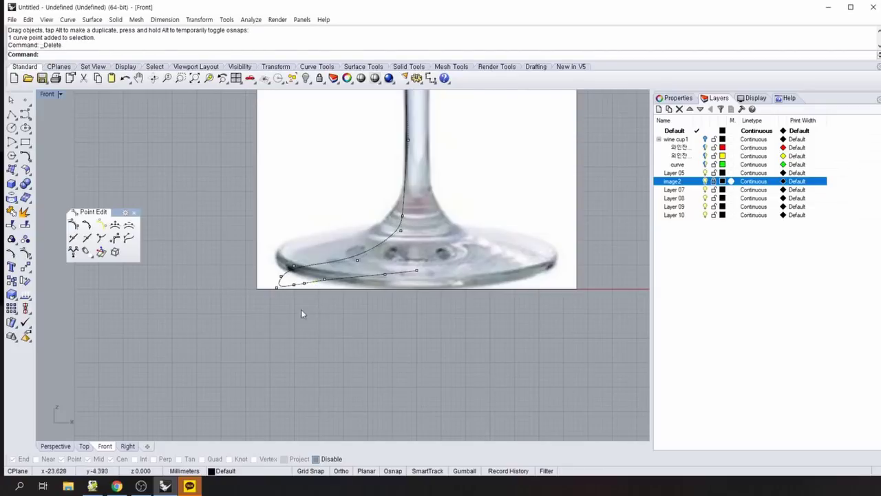
click(306, 286)
key(Delete)
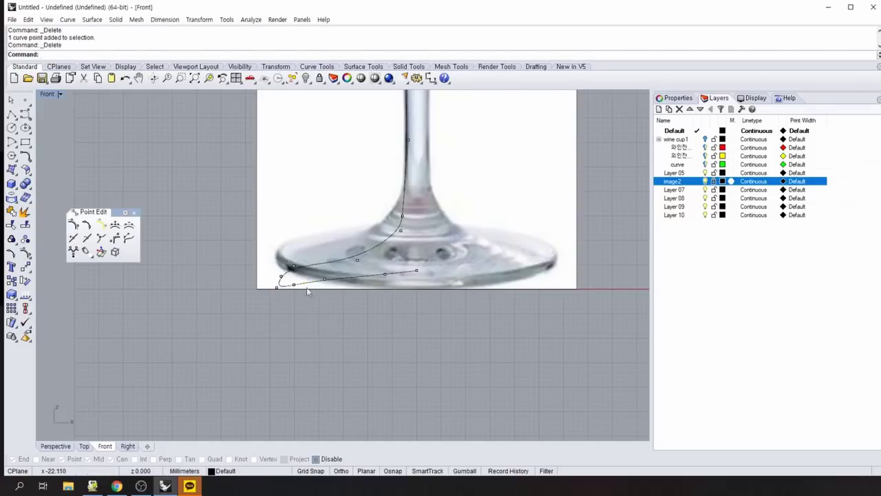
scroll(381, 366, down, 5)
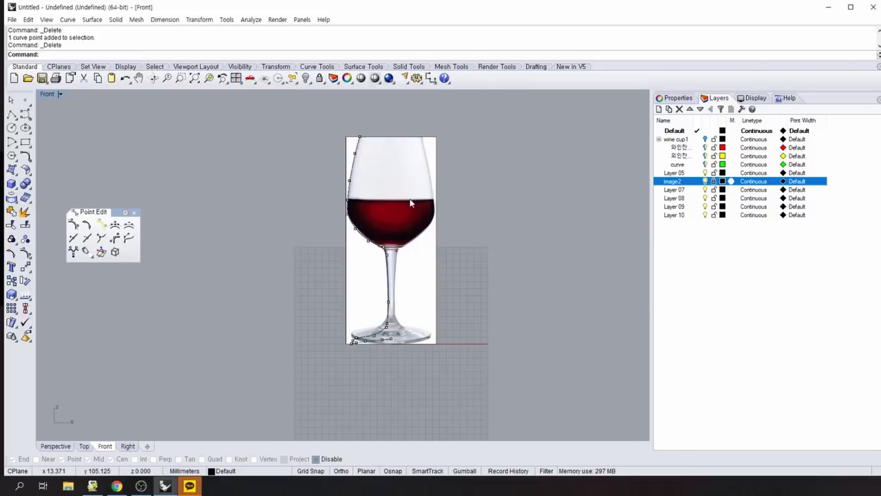
Rename Layer 05 to 'wine cup2' and Layer 07 to 'wc sec 2'.
click(673, 175)
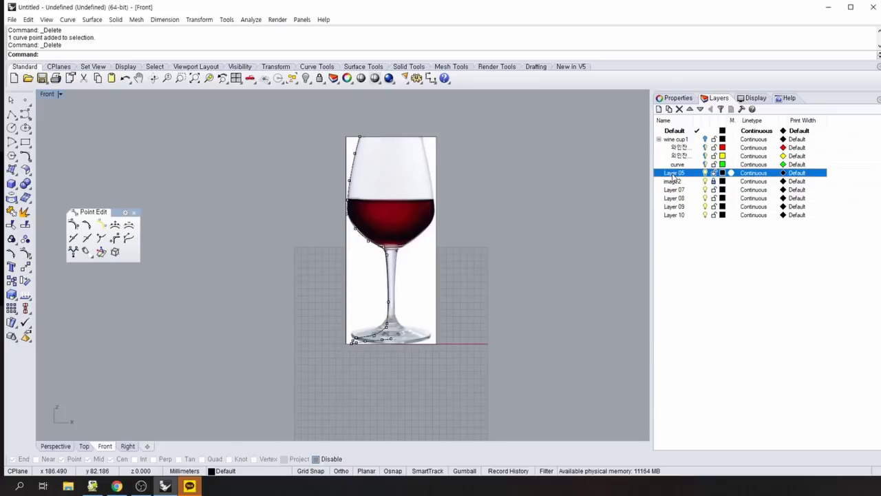
click(674, 173)
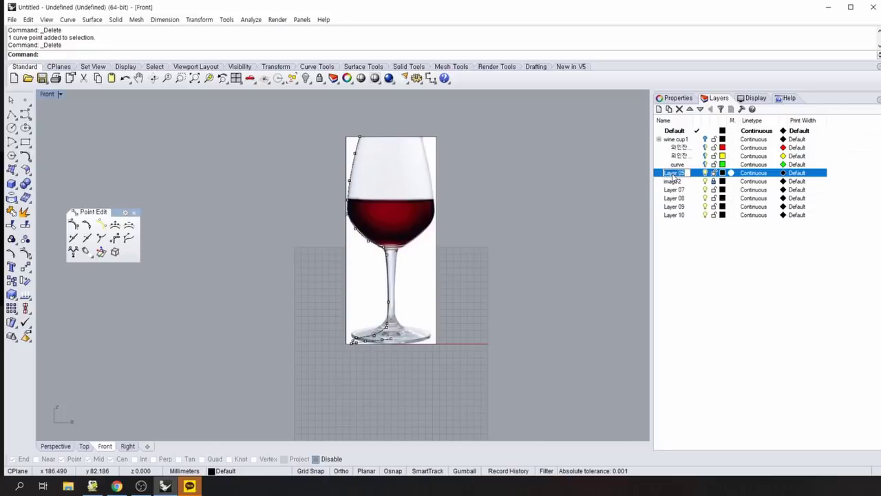
text(wi)
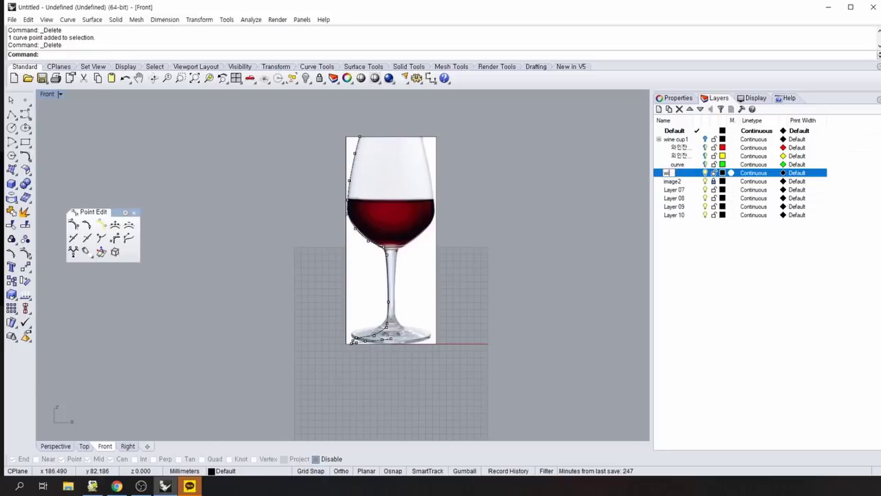
text(ne cup)
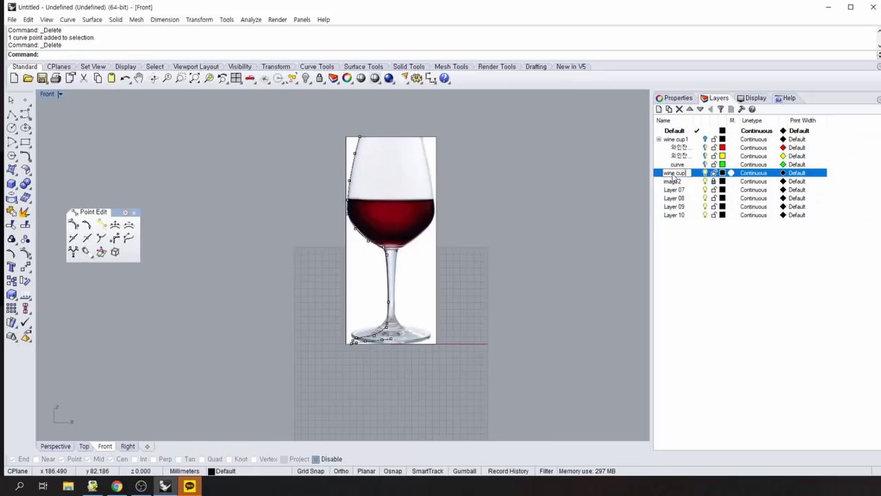
text(2)
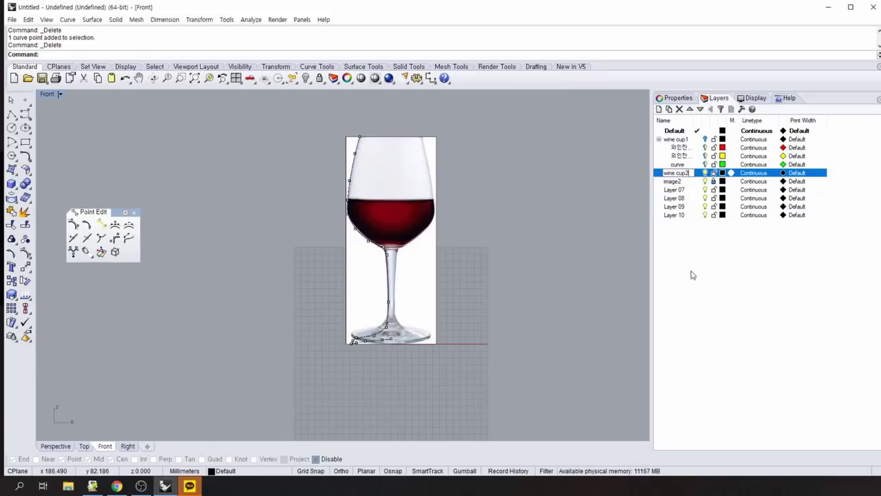
click(694, 275)
double_click(678, 192)
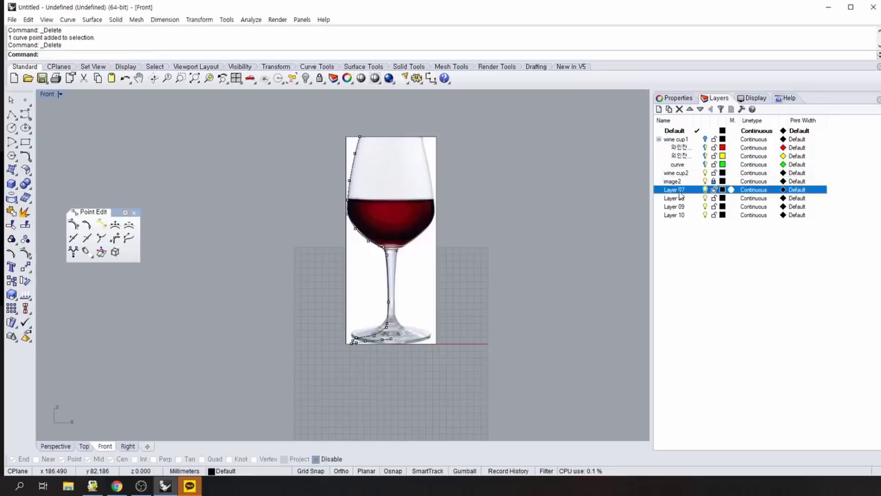
click(678, 193)
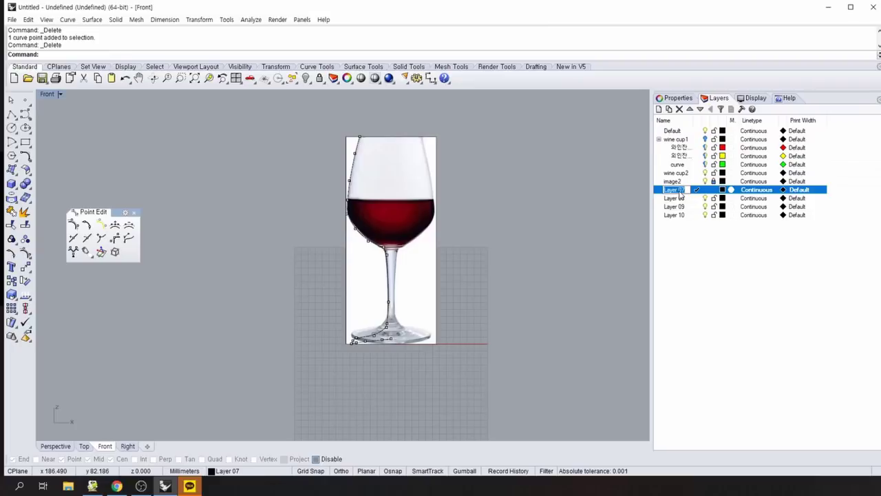
text(dhk)
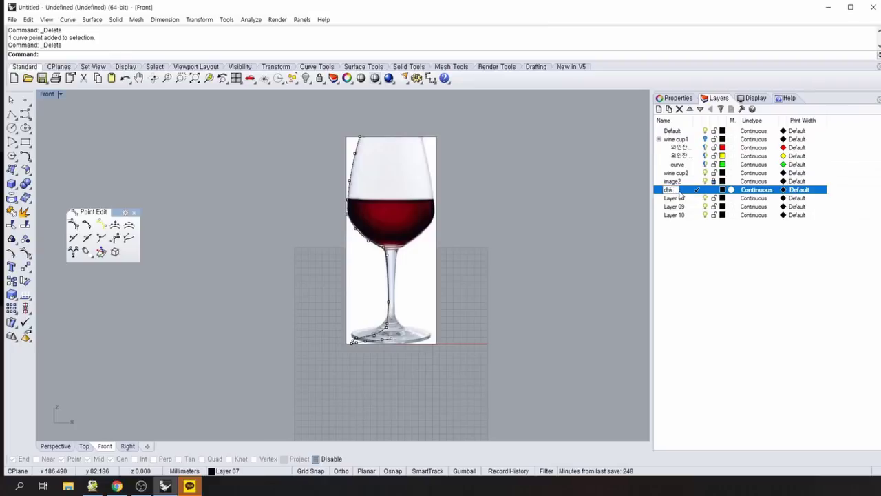
key(BackSpace)
key(BackSpace)
text(w)
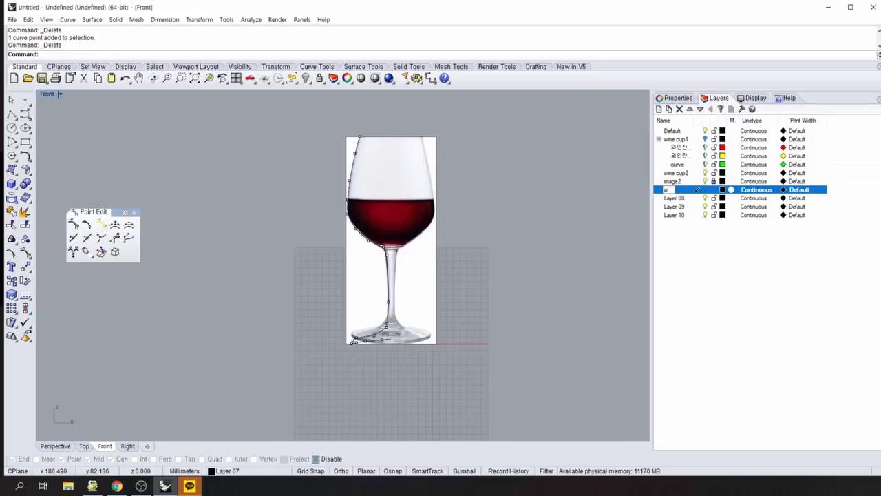
text(c se)
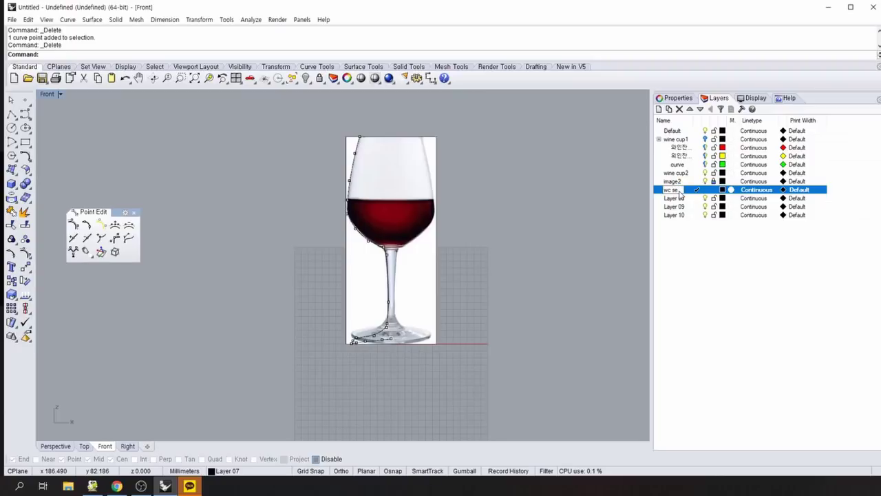
text(c 2)
click(673, 198)
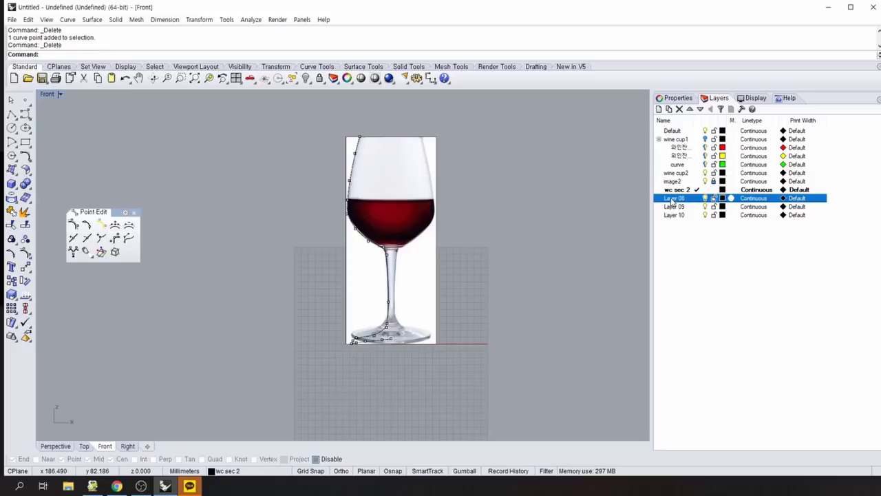
Rename Layer 08 to 'wc suf 2' and Layer 09 to 'cuuves'.
click(672, 199)
text(wc)
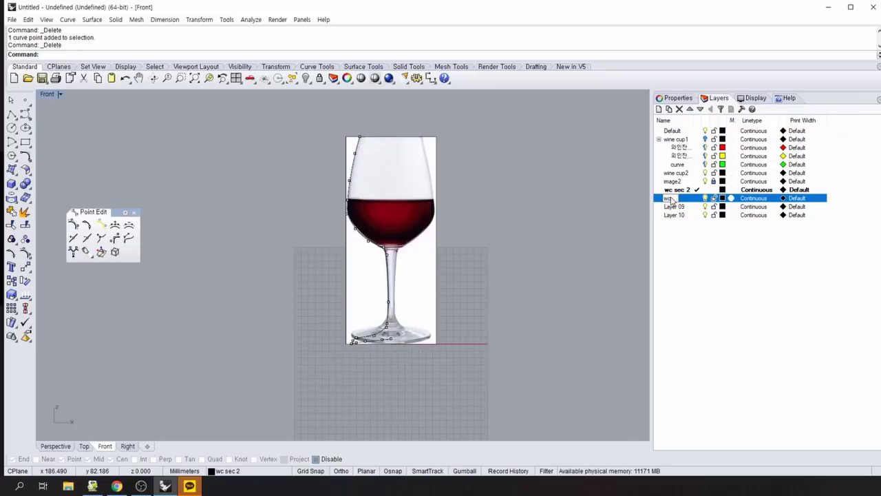
text( sec)
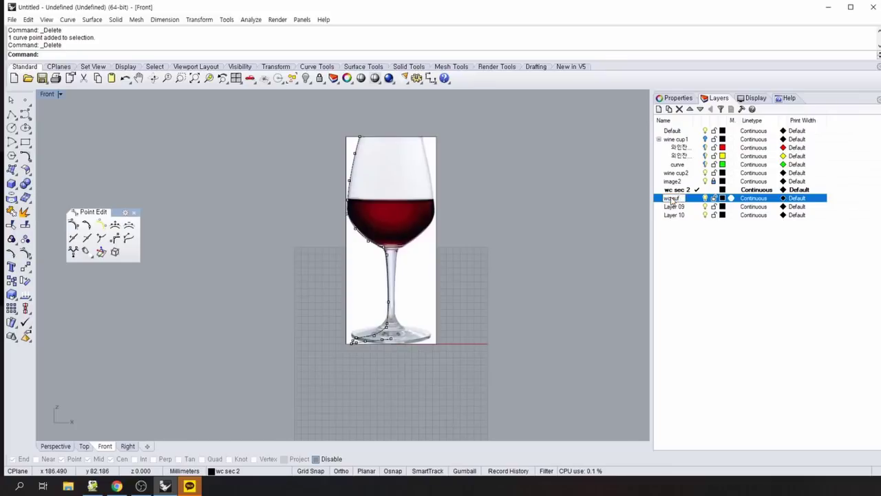
text( 3)
key(BackSpace)
text(2)
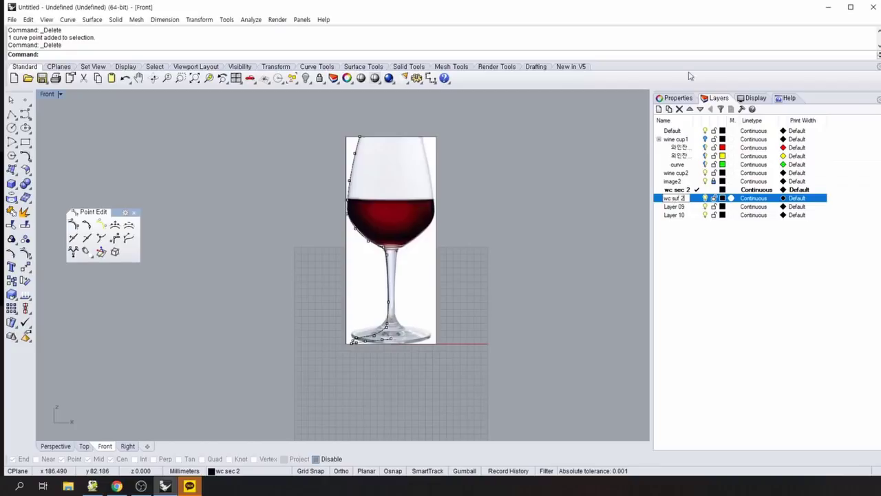
click(682, 208)
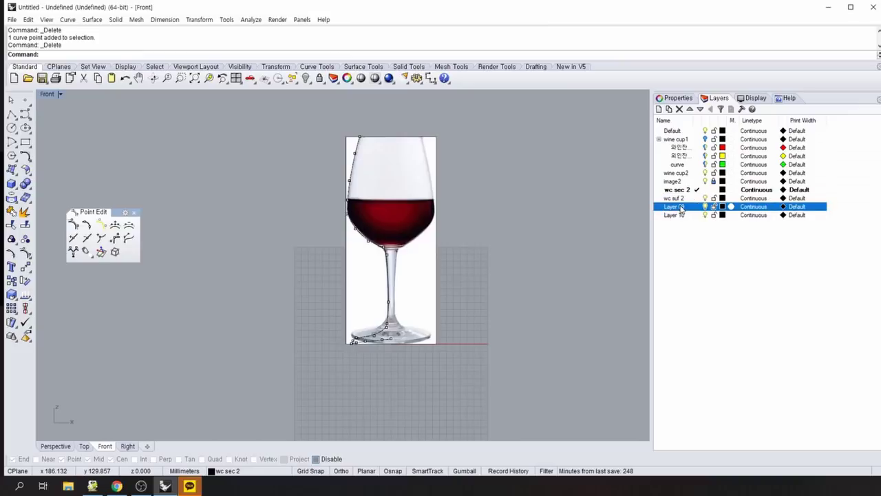
click(681, 207)
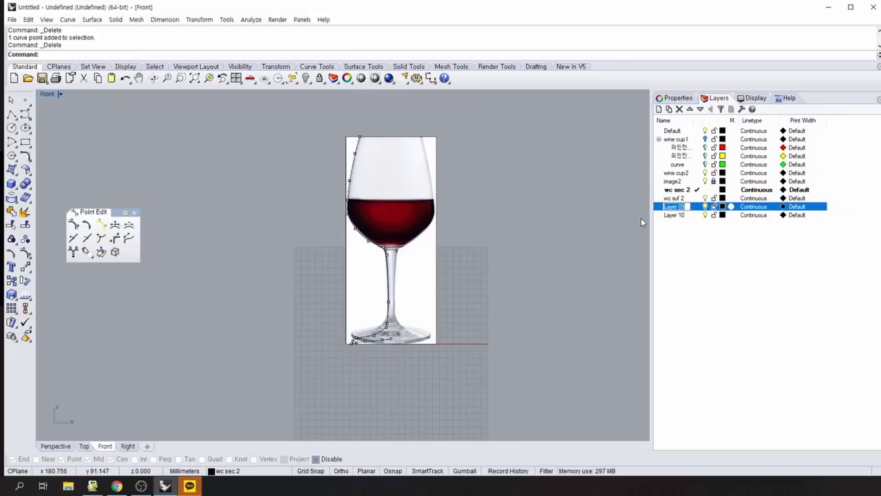
text(cu)
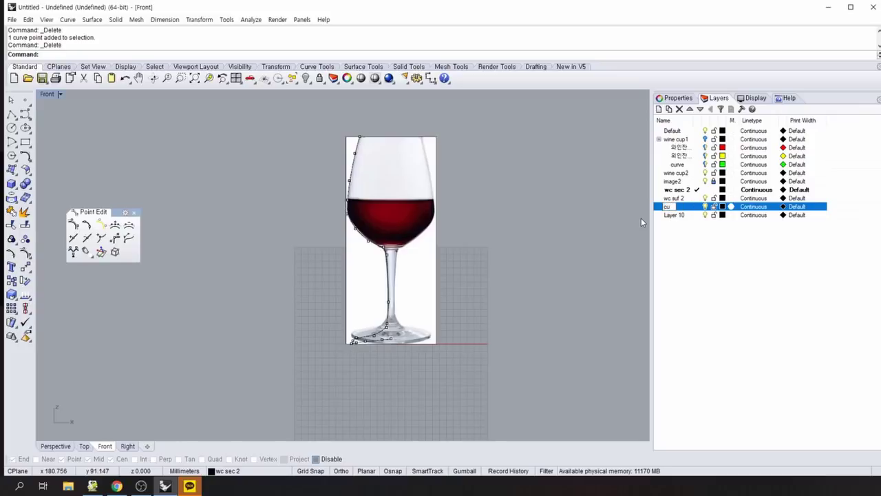
text(uves)
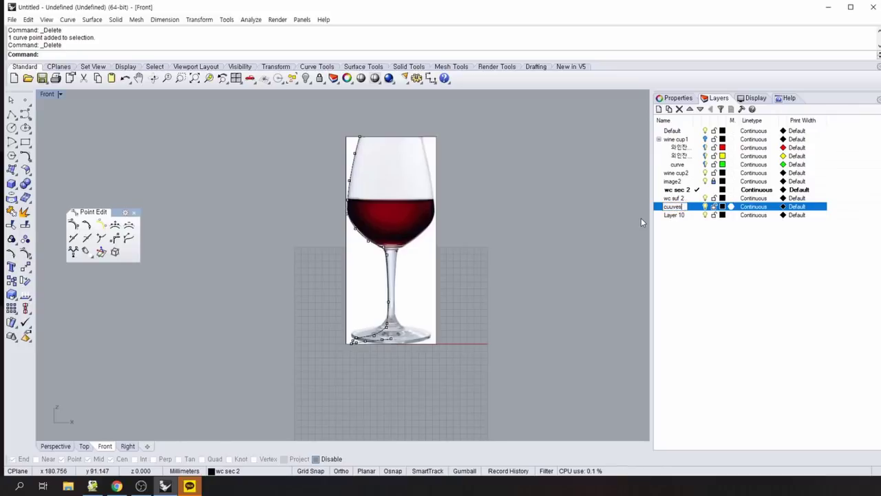
click(709, 271)
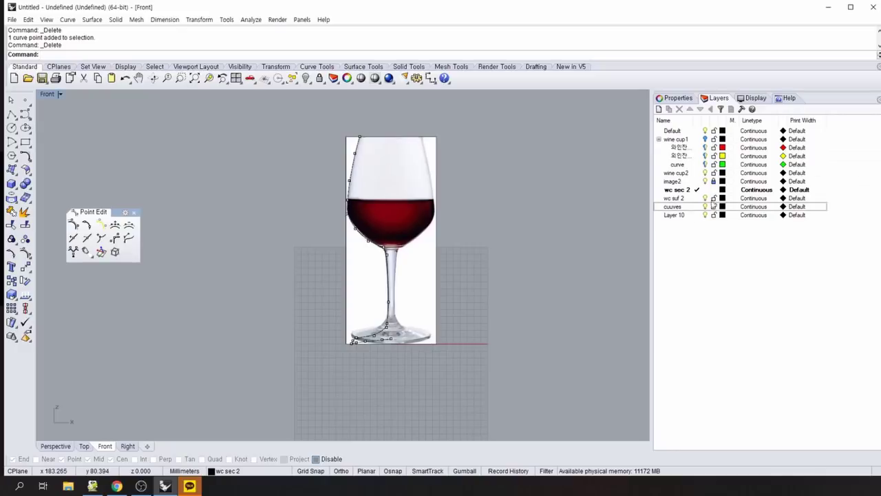
Add three new layers and rename Layer 10 to 'wine'.
click(659, 109)
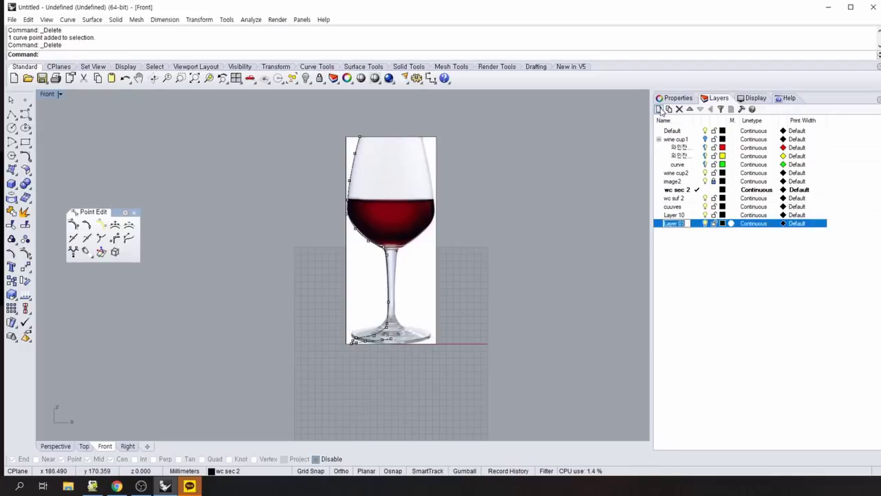
click(659, 109)
click(659, 110)
click(674, 216)
click(675, 216)
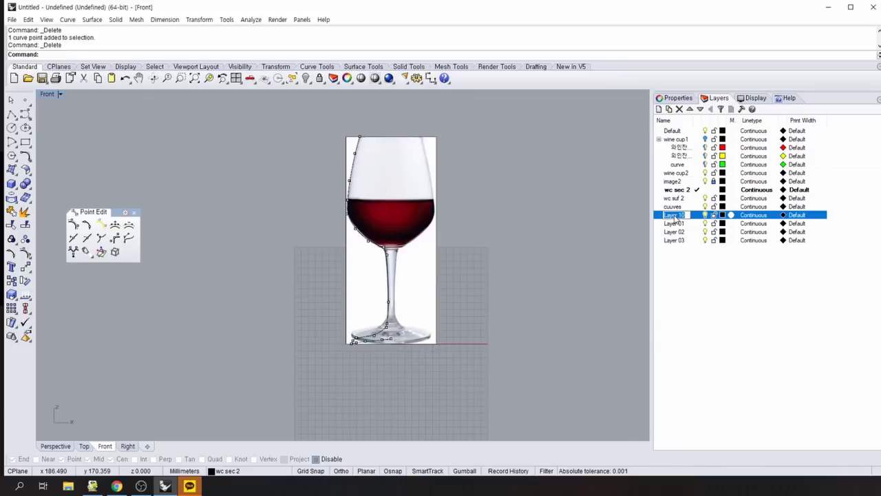
text(win)
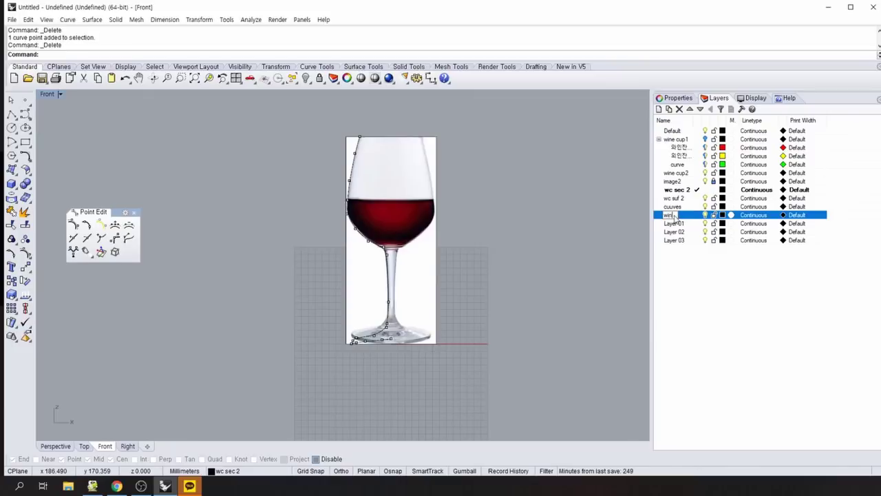
text(e)
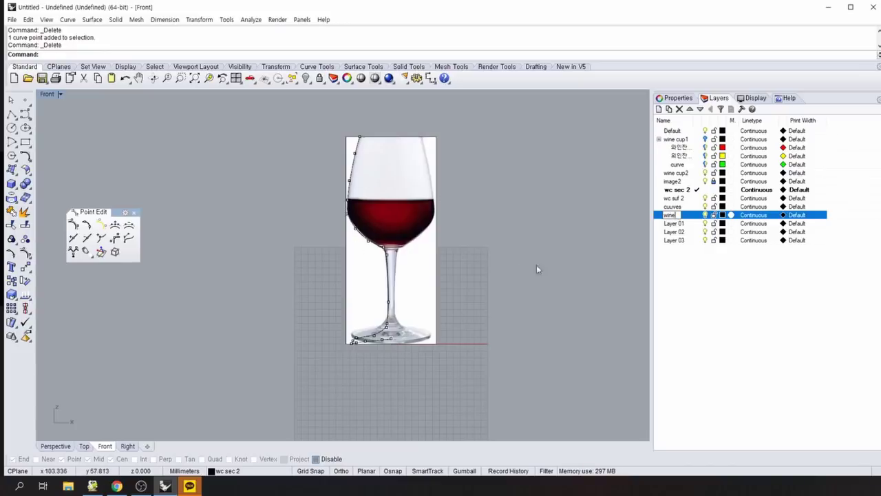
click(677, 224)
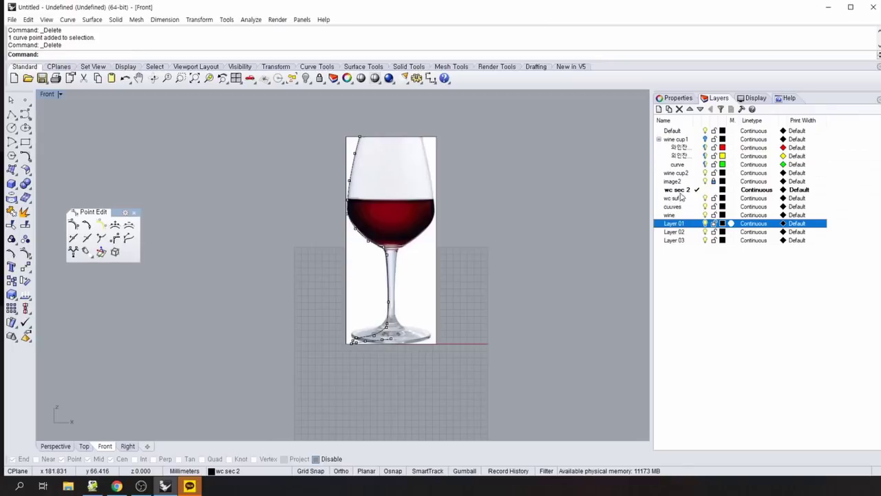
click(674, 282)
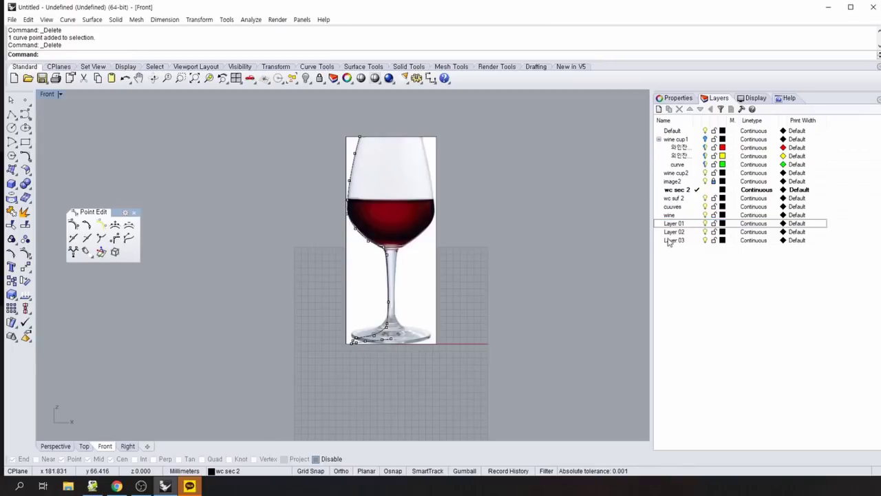
click(673, 182)
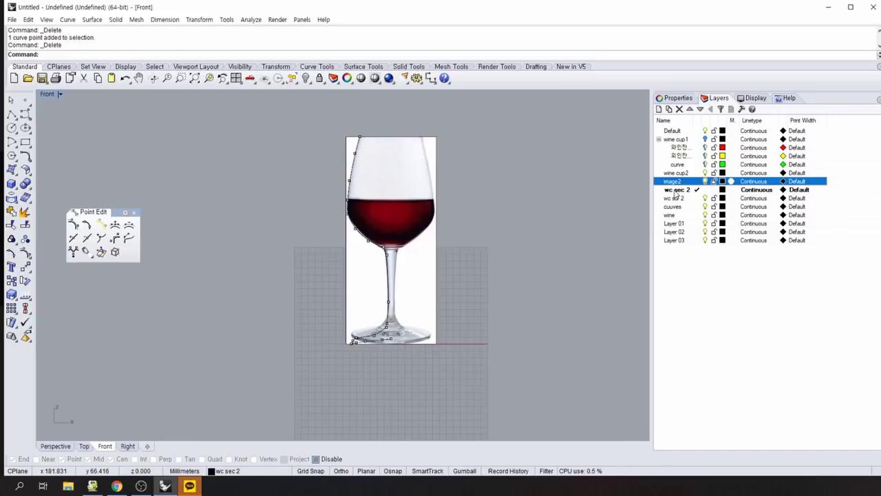
Nest image2, wc sec 2, wc suf 2, cuuves and wine under the wine cup2 layer.
ctrl+click(675, 193)
ctrl+click(674, 198)
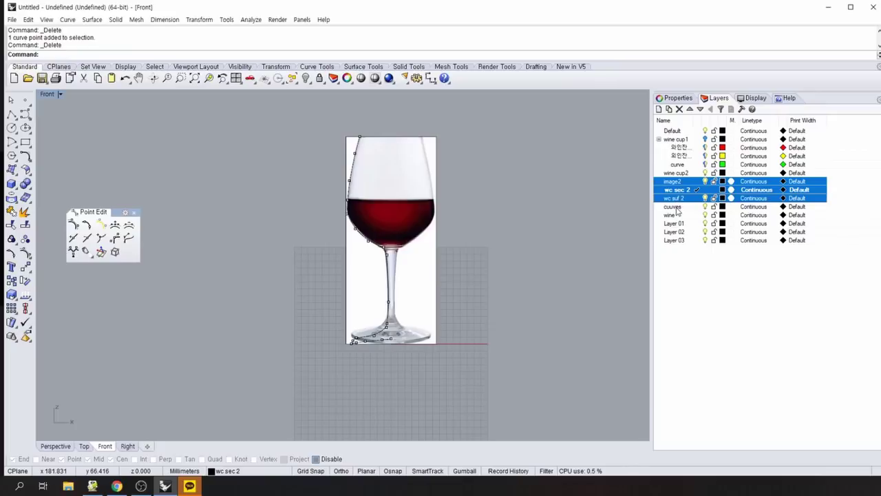
ctrl+click(677, 207)
ctrl+click(671, 215)
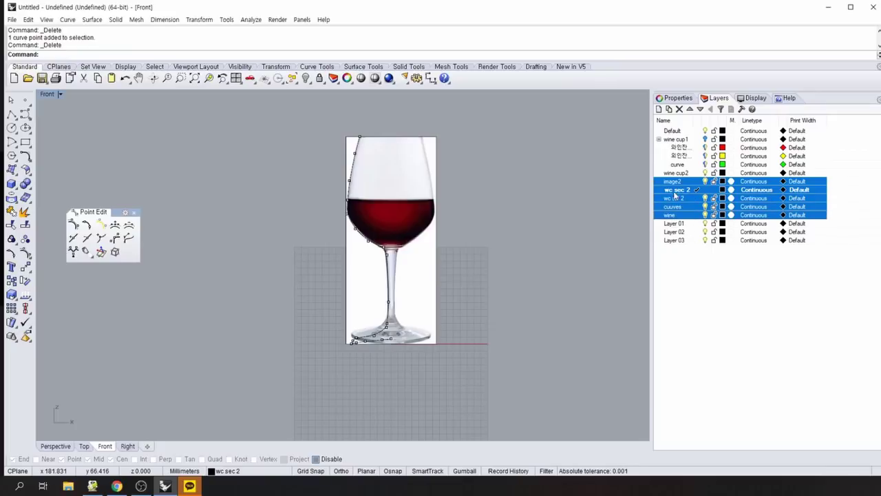
drag(670, 184, 675, 173)
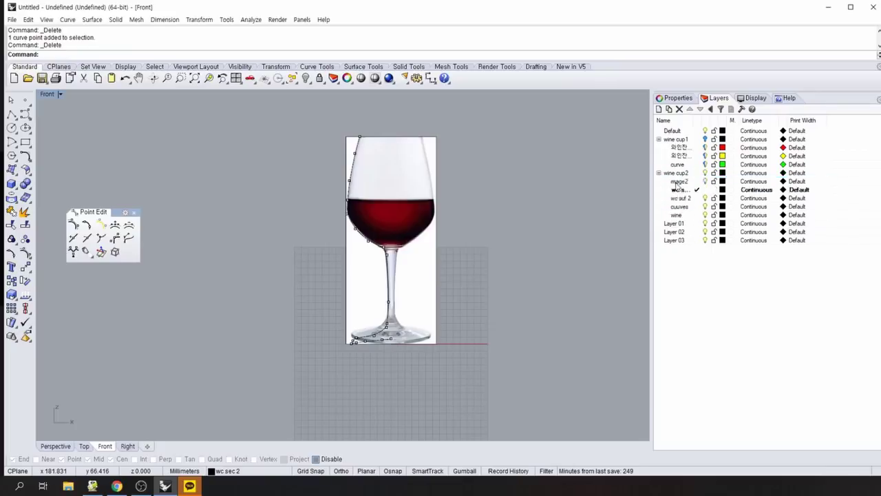
click(695, 286)
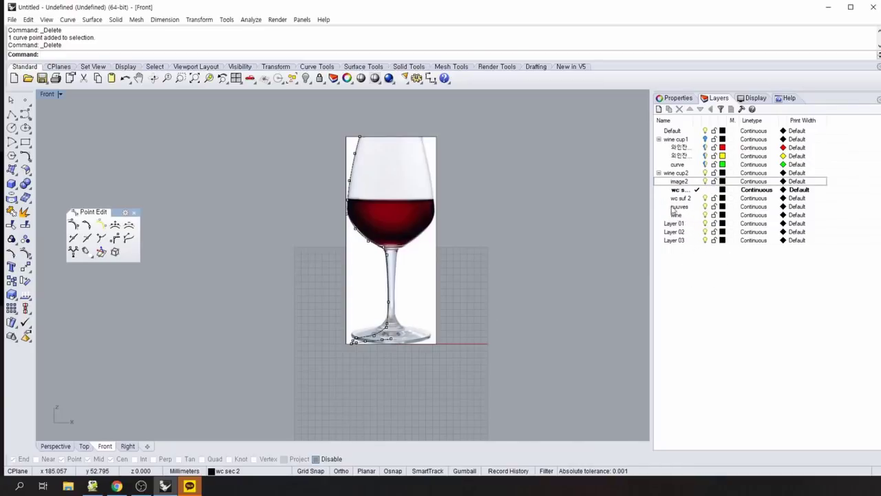
Hide the image2 reference-photo layer and switch to the four-viewport layout.
click(705, 181)
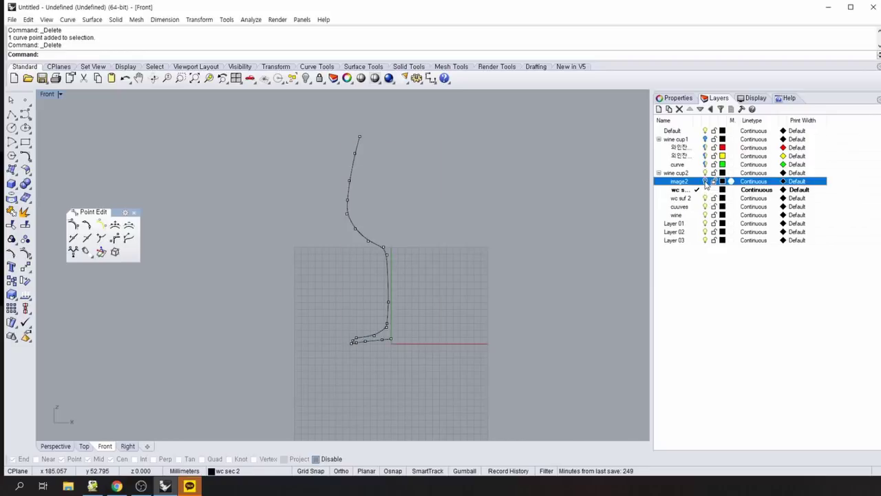
click(705, 181)
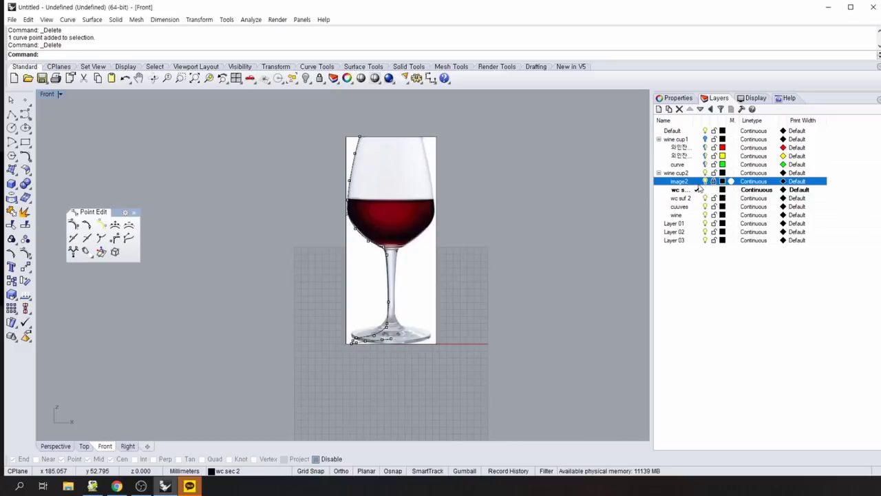
click(704, 181)
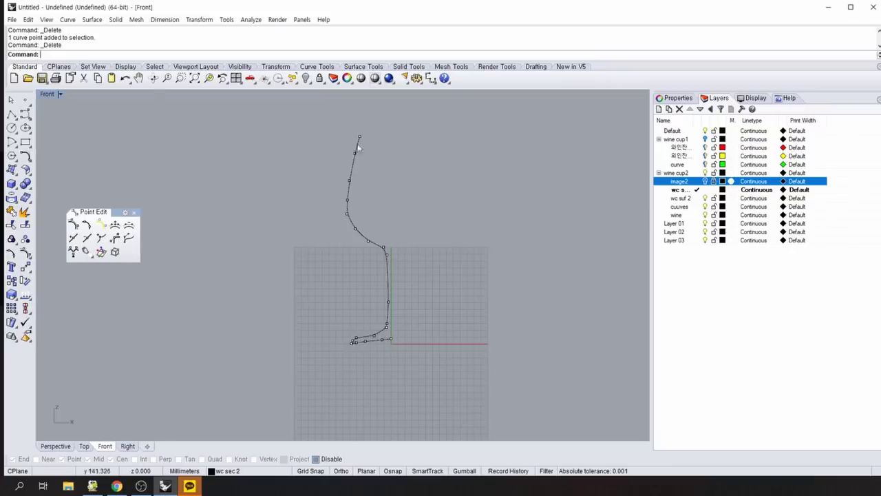
click(236, 77)
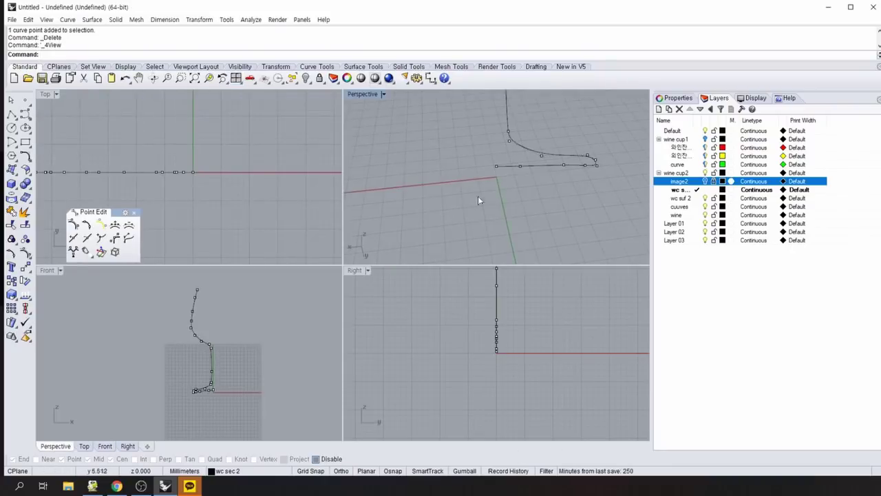
Zoom extents in all viewports and orbit the Perspective view around the profile curve.
middle_click(493, 205)
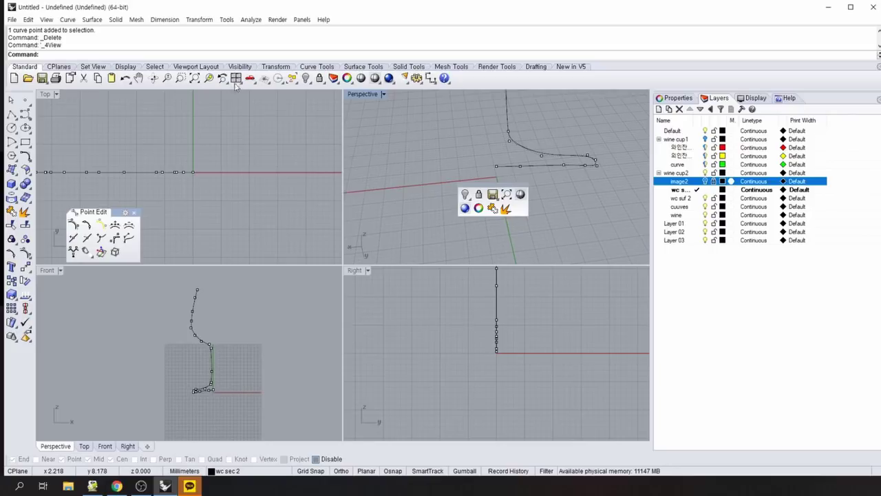
click(235, 78)
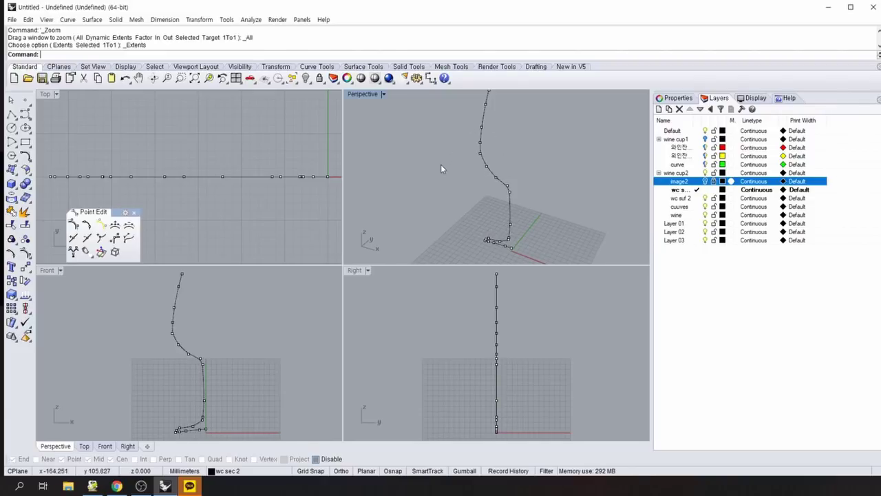
mouse_move(441, 166)
right_down()
mouse_move(419, 147)
mouse_move(457, 169)
right_up()
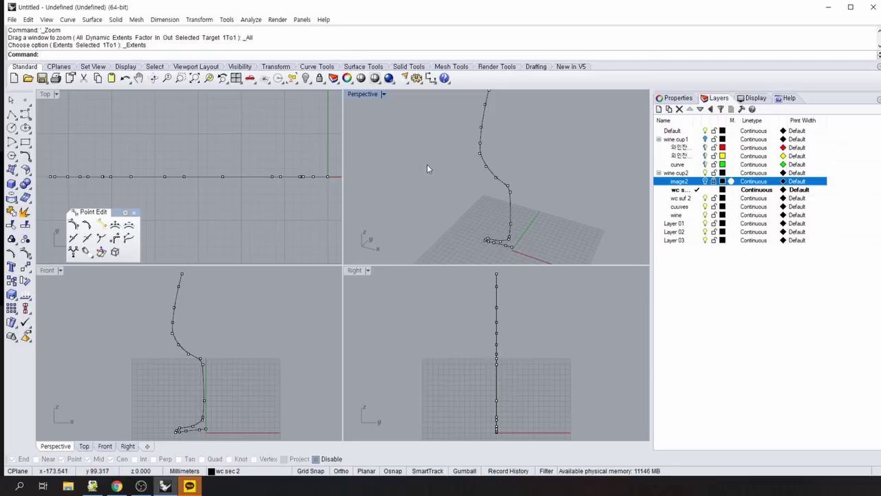
Hide the curve's control points, select the profile curve, and pick the wc sec 2 layer.
key(F11)
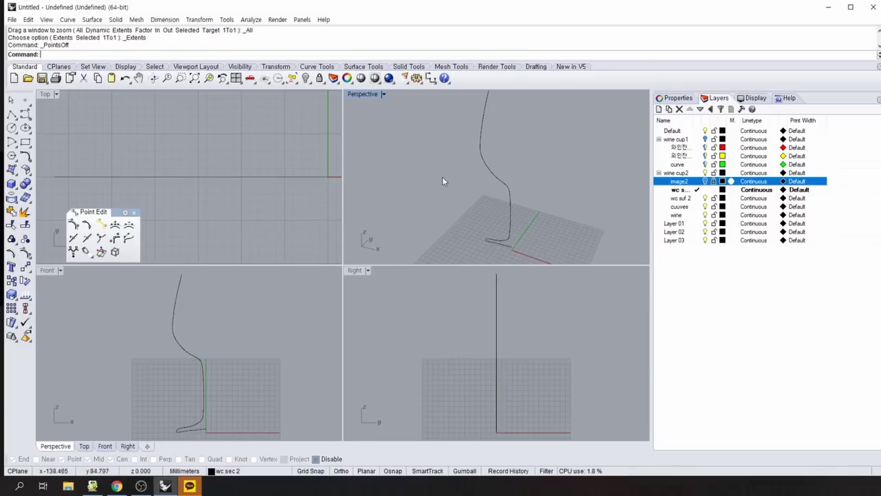
scroll(447, 182, down, 3)
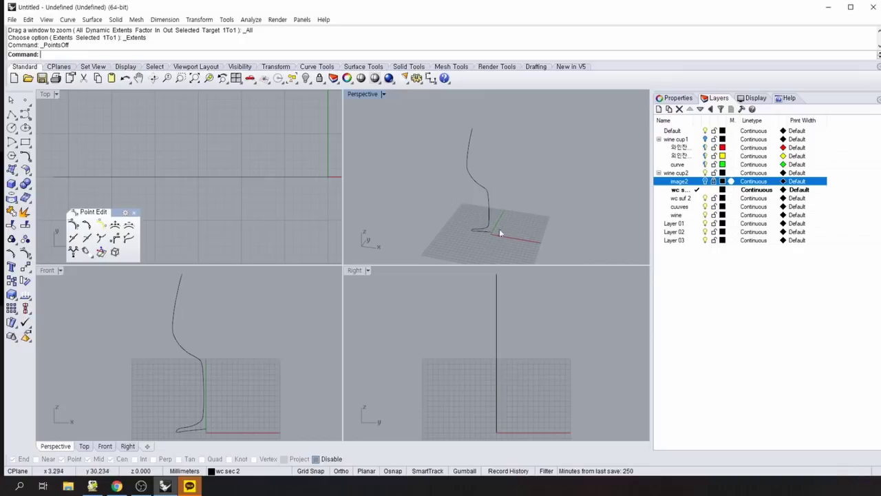
click(474, 184)
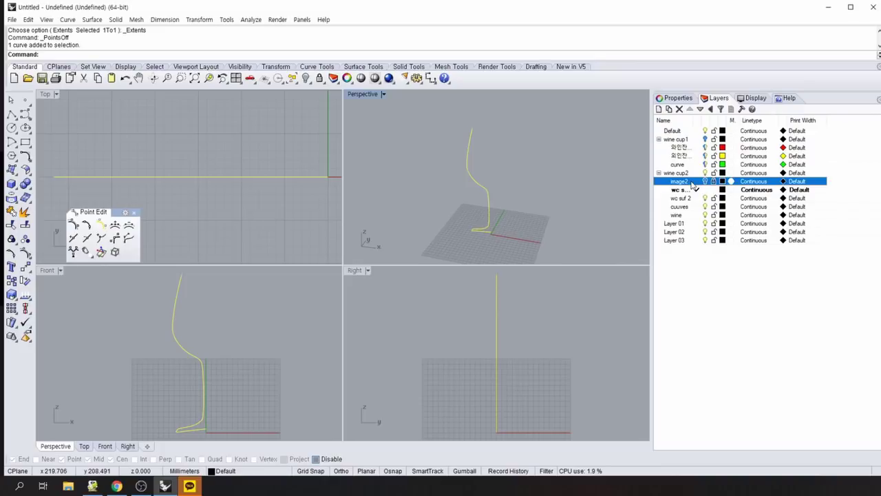
click(687, 192)
Change the profile curve's layer to wc sec 2, reselect it, and close the Point Edit toolbar.
right_click(688, 192)
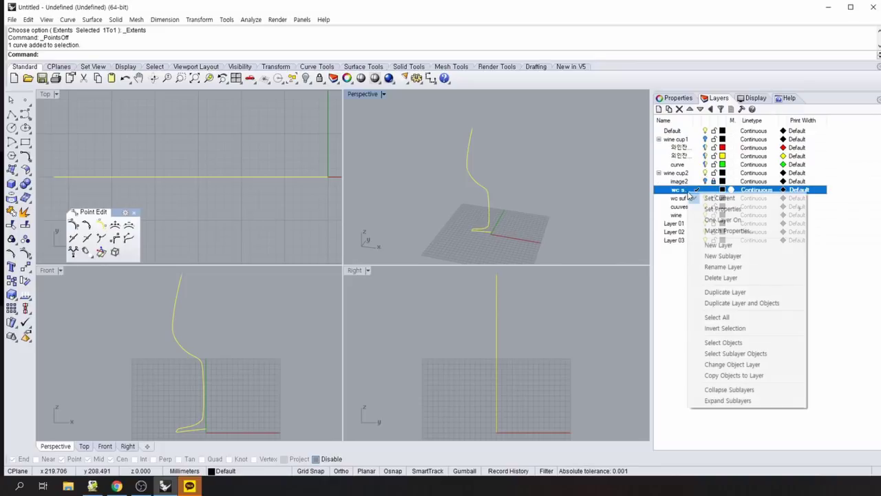
click(724, 365)
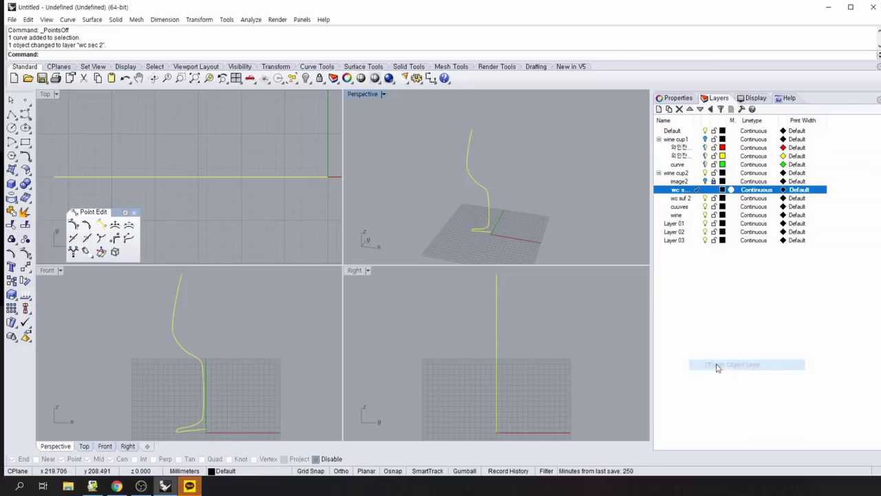
click(548, 209)
click(484, 187)
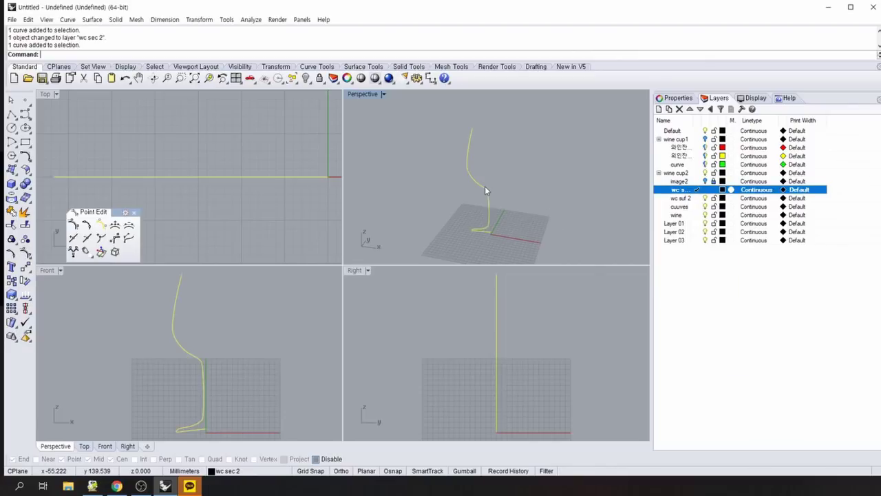
click(576, 205)
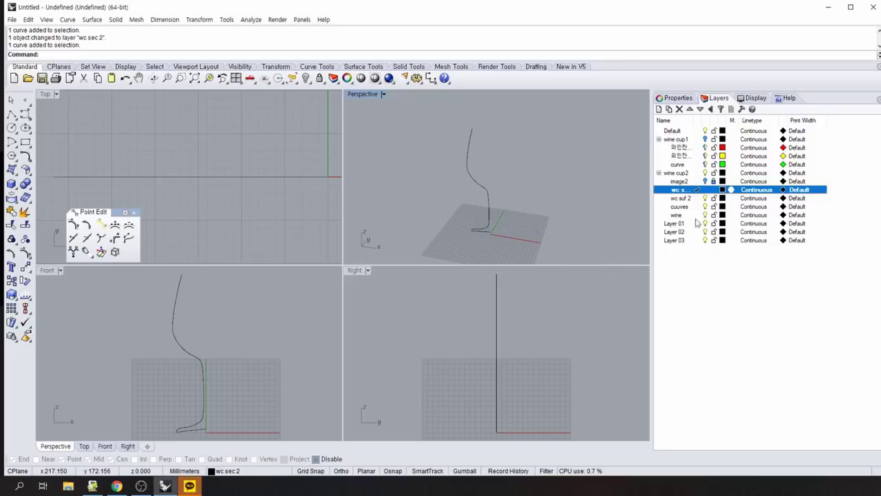
click(475, 182)
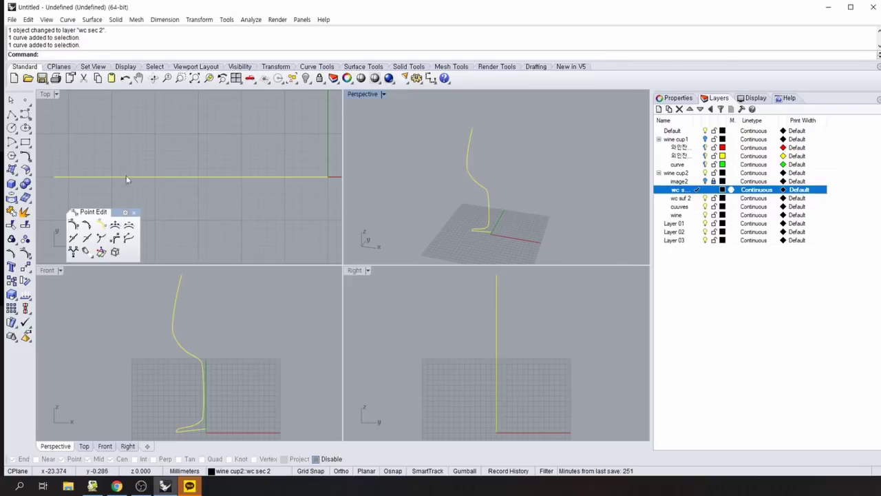
click(137, 212)
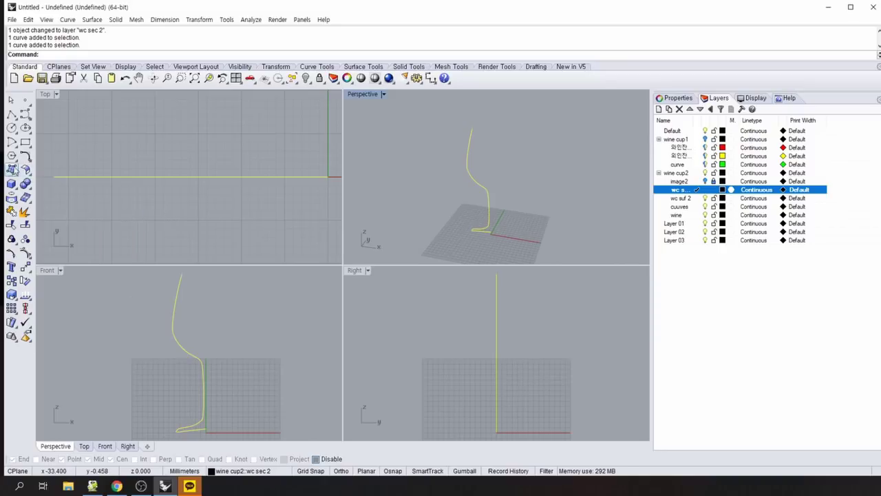
Revolve the profile 360° around a vertical axis from the origin into a full glass surface.
click(12, 169)
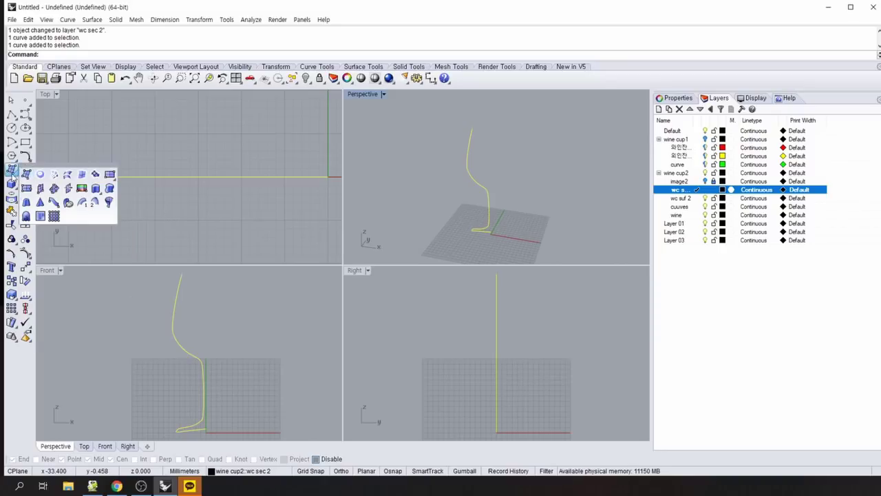
drag(41, 169, 78, 170)
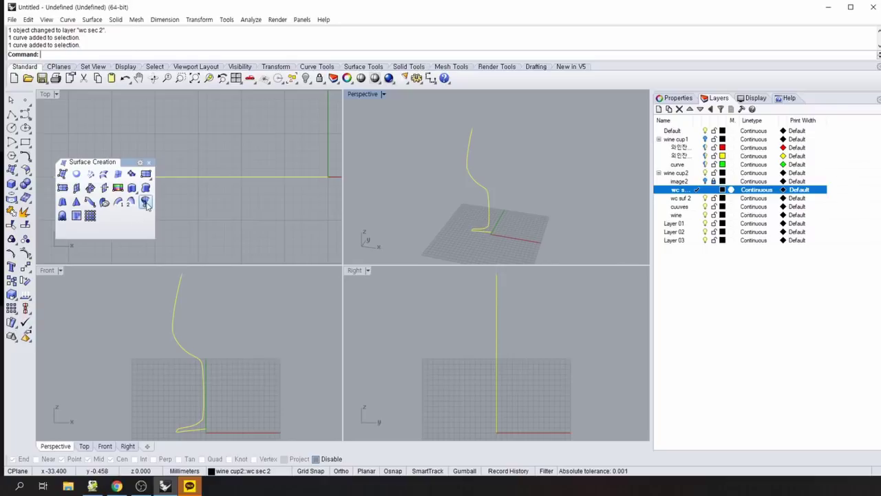
click(146, 204)
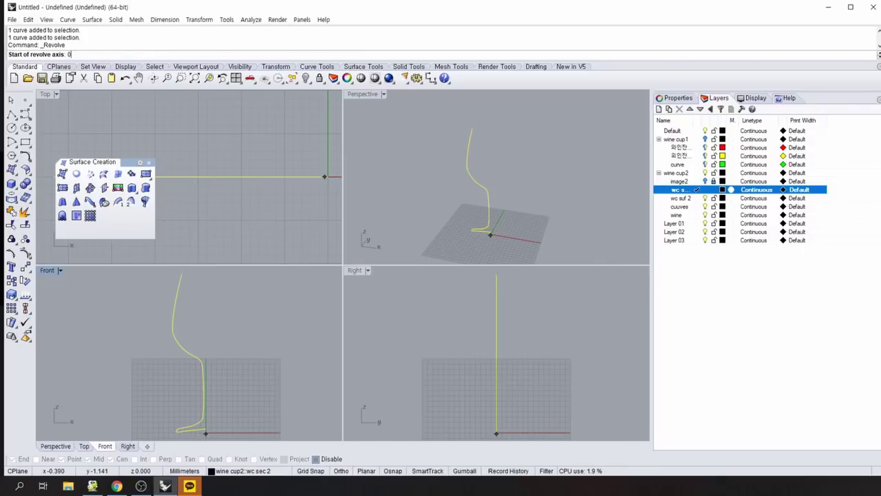
key(Return)
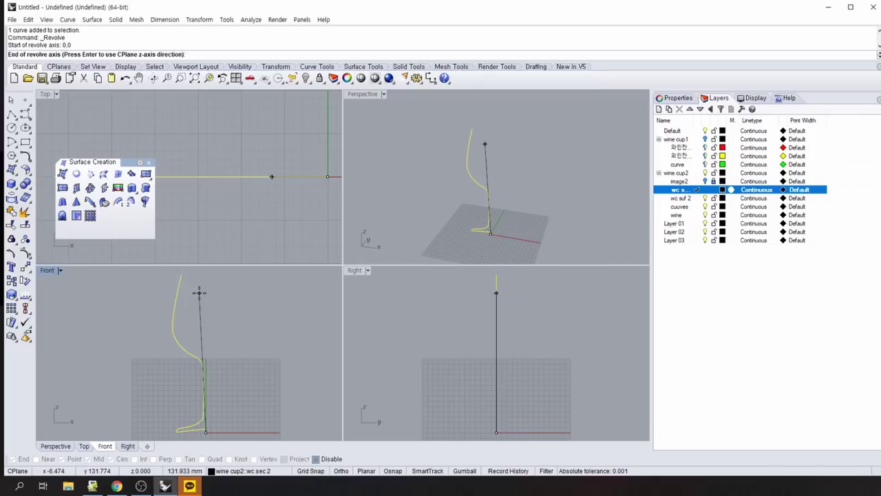
key(F8)
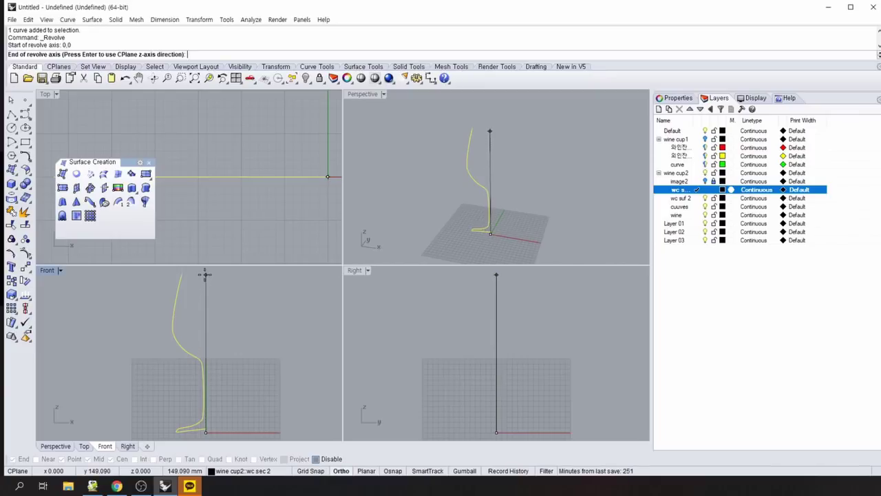
click(206, 271)
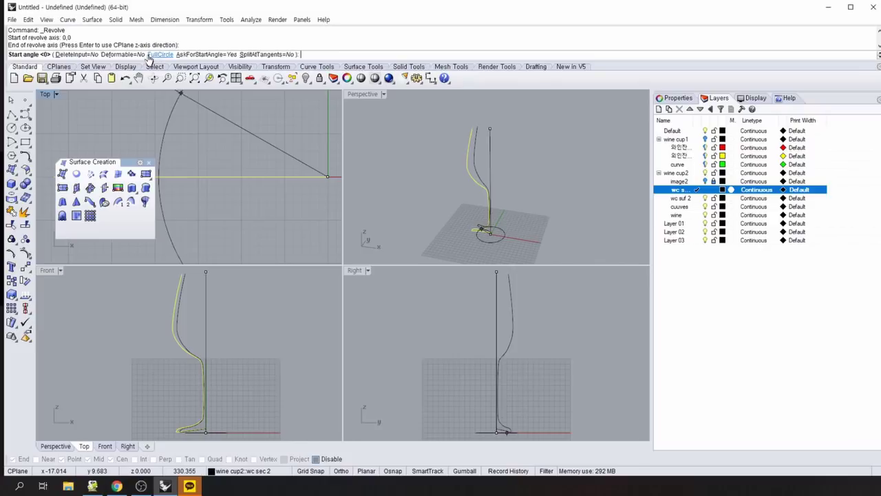
click(156, 54)
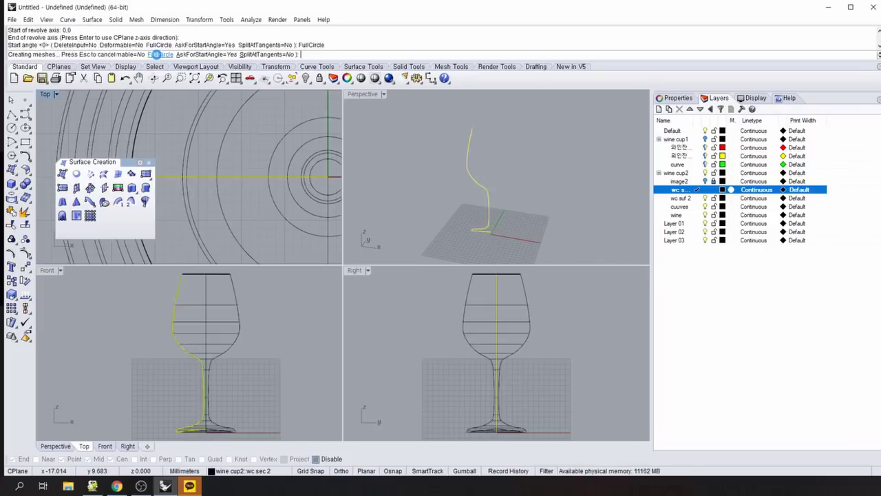
Orbit the Perspective view to inspect the glass's bowl, stem and foot.
right_drag(579, 209, 509, 165)
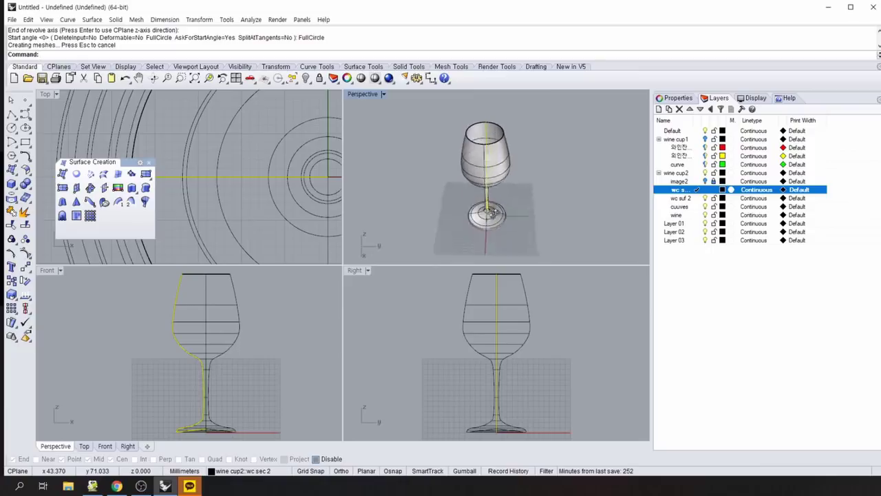
right_drag(494, 213, 521, 192)
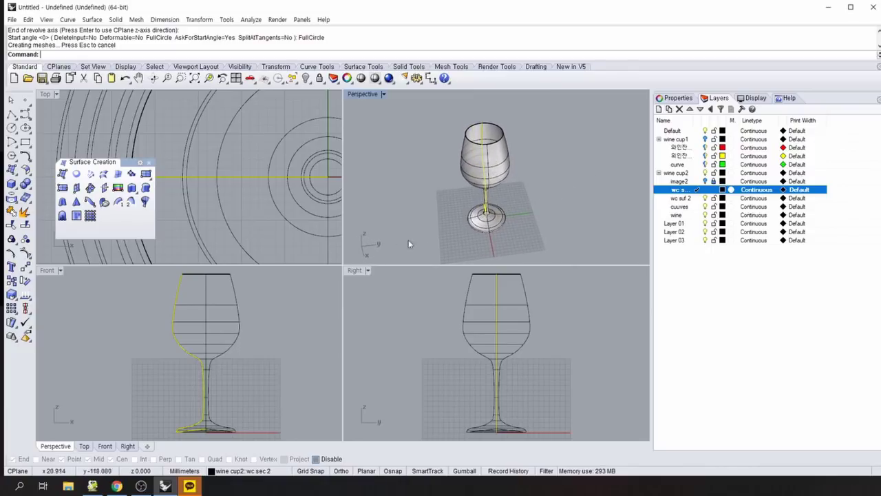
right_drag(448, 234, 440, 210)
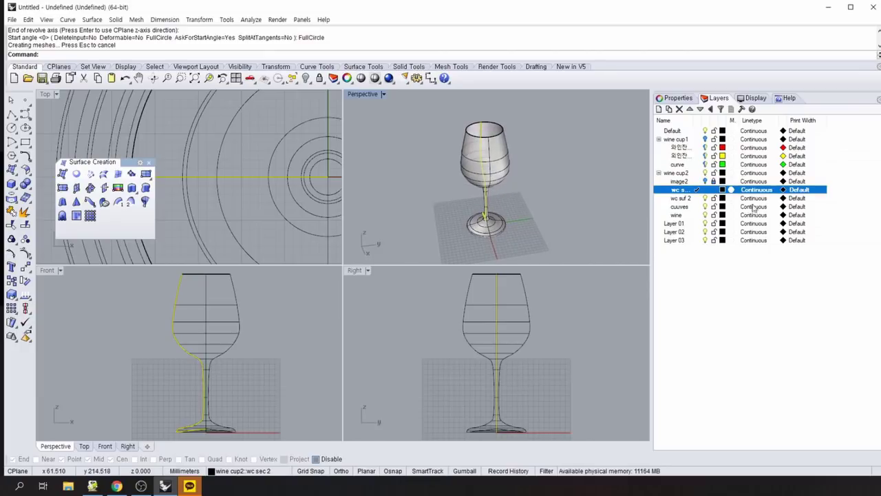
click(706, 182)
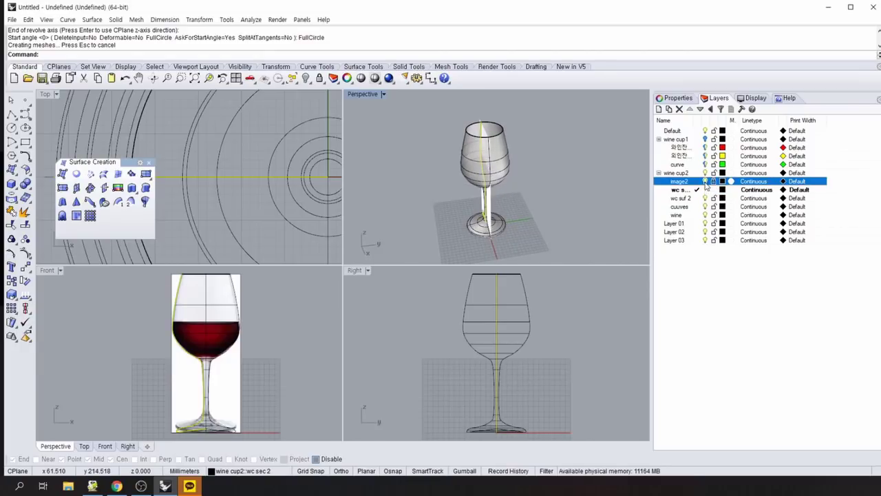
scroll(233, 337, up, 2)
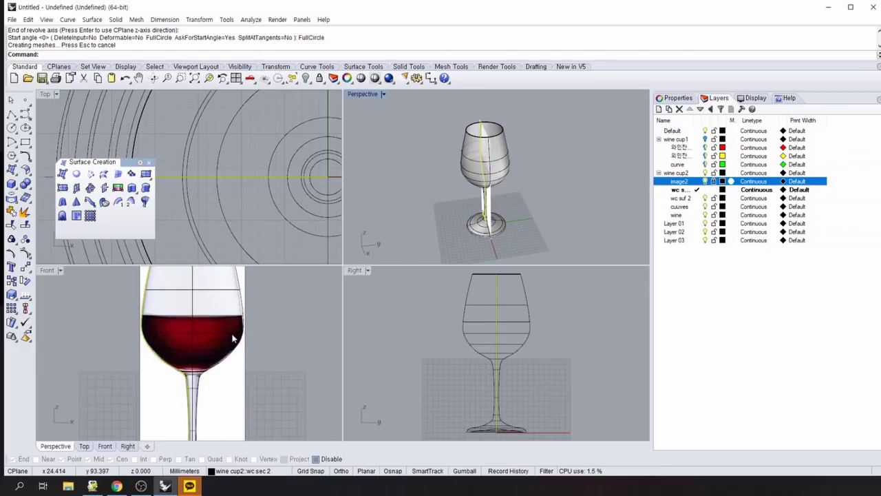
click(47, 270)
double_click(48, 271)
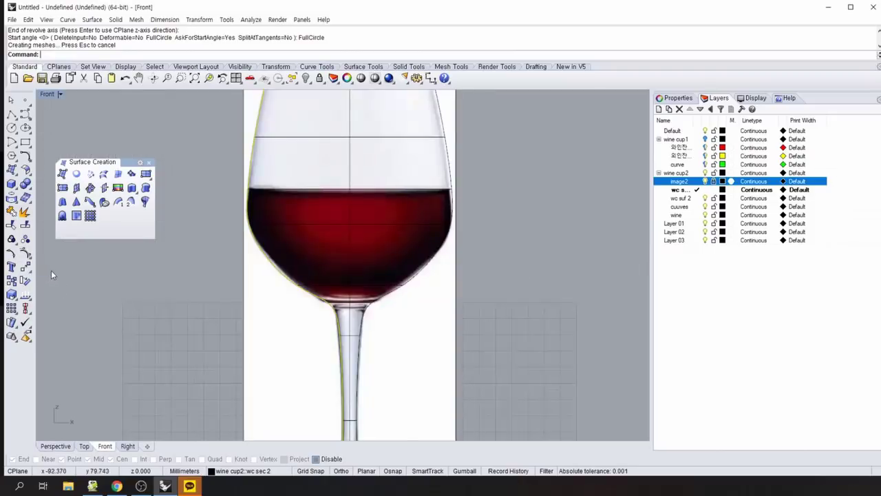
scroll(161, 253, down, 2)
scroll(177, 245, up, 4)
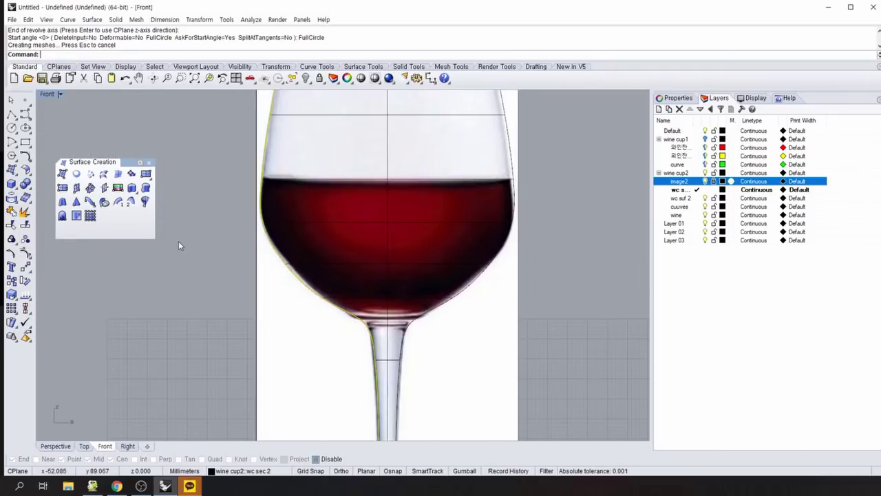
right_drag(178, 242, 168, 384)
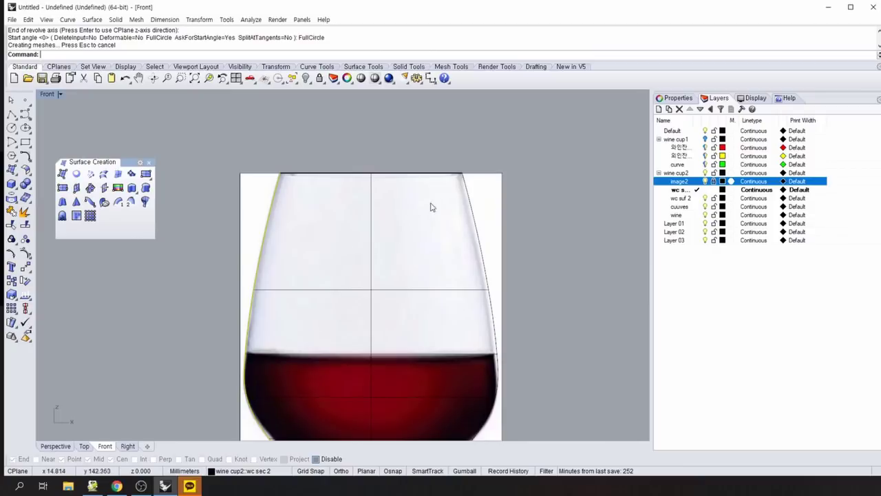
scroll(172, 344, down, 1)
scroll(171, 343, down, 4)
right_drag(171, 392, 236, 243)
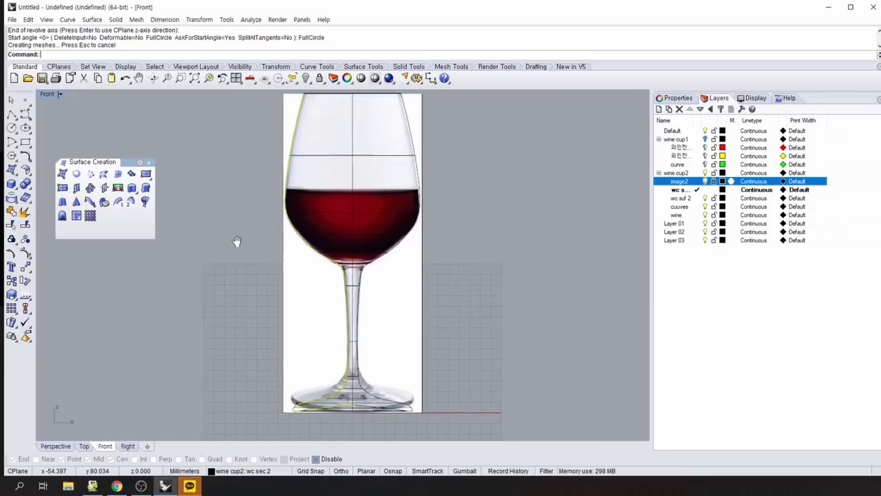
right_click(230, 276)
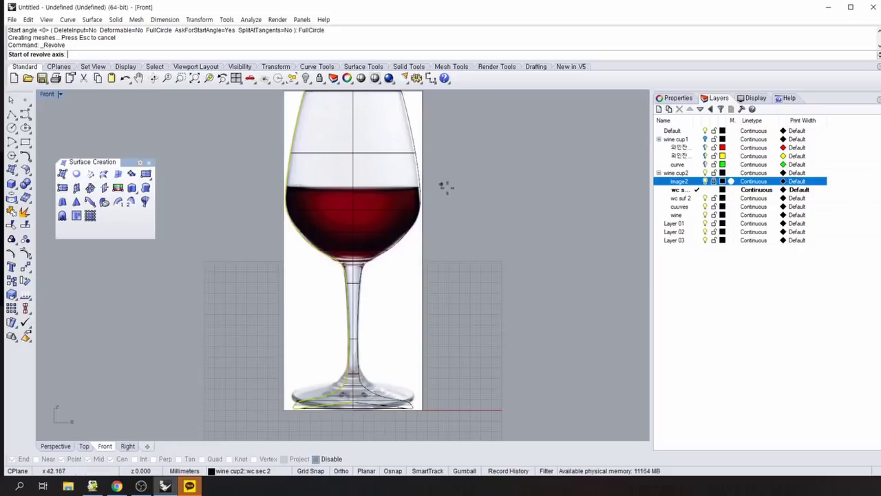
scroll(486, 245, down, 2)
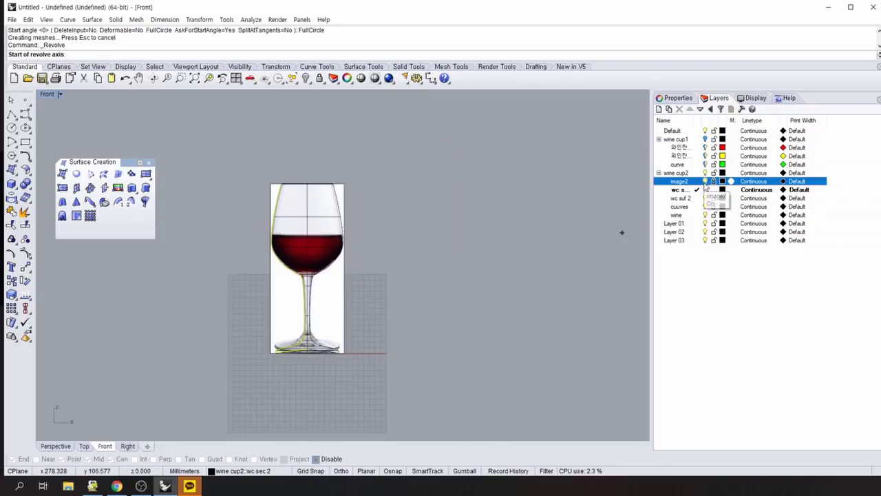
click(705, 182)
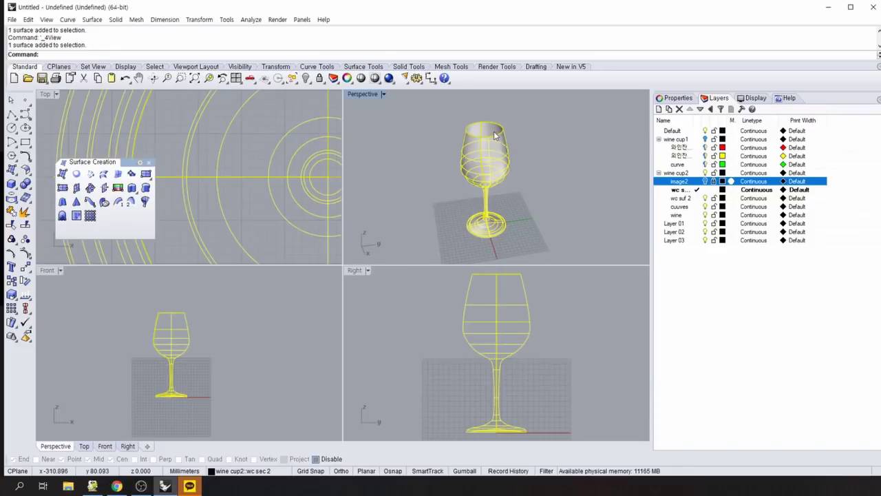
Delete the revolved glass surface and start Offset from a floating Curve Tools palette.
key(Delete)
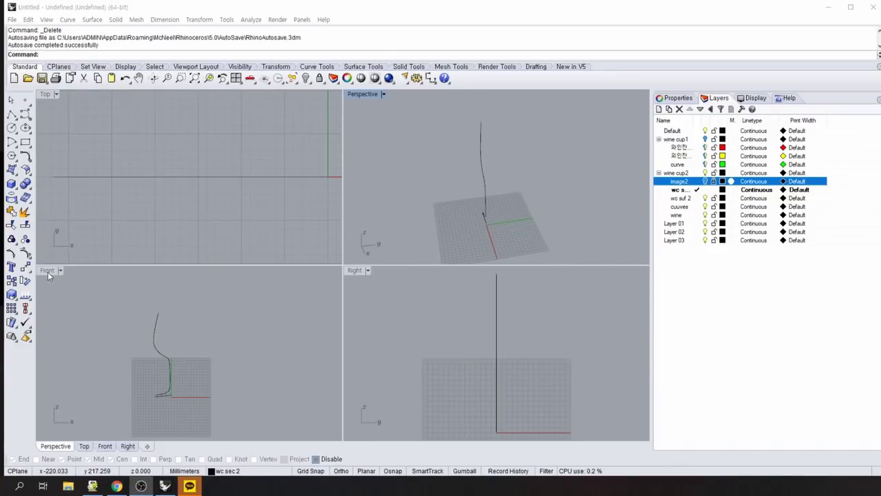
click(25, 159)
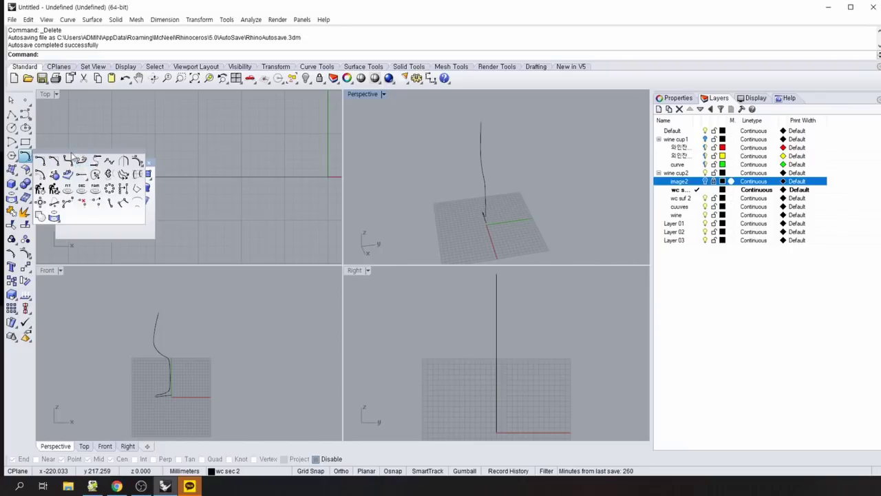
drag(73, 157, 84, 128)
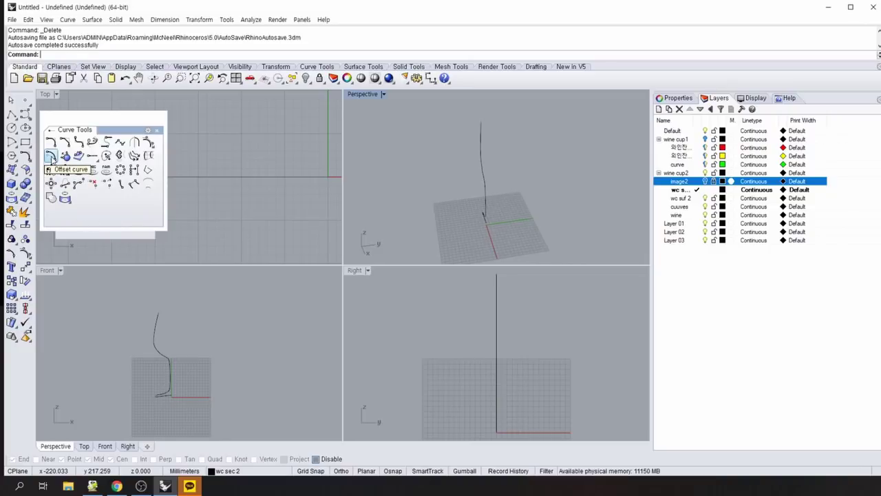
click(50, 157)
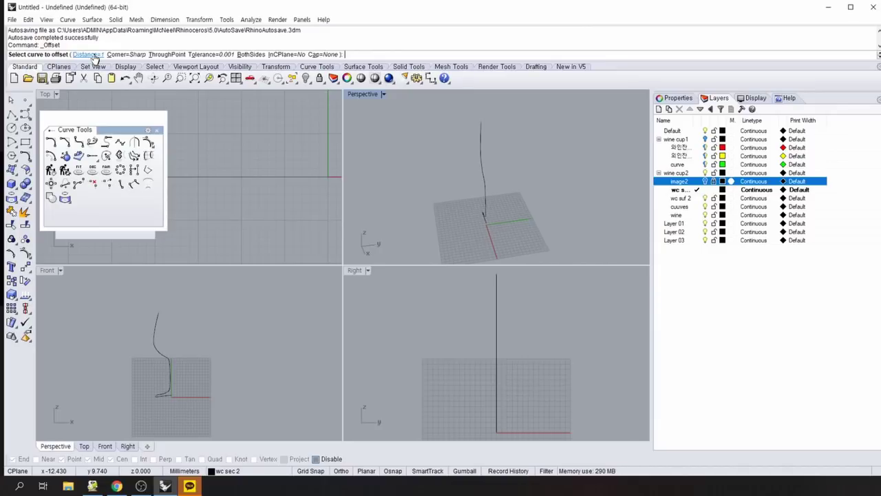
Offset the wine-cup profile by distance 2 in the maximized Front view.
click(86, 55)
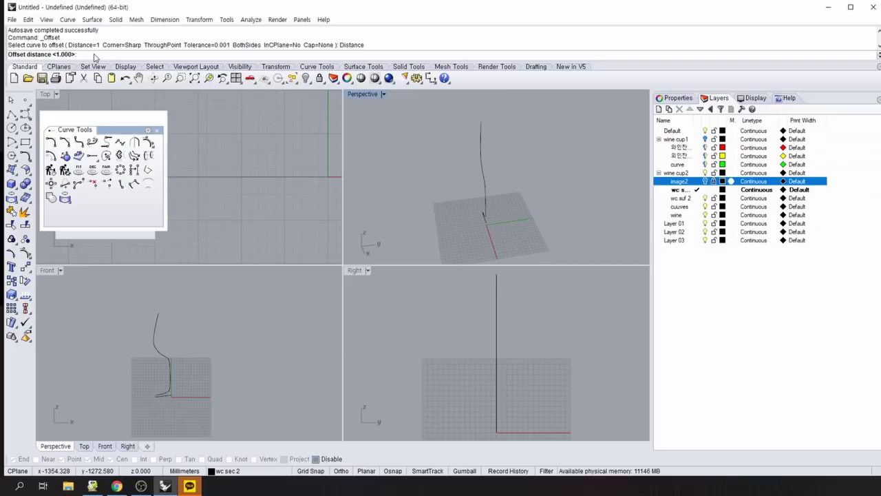
text(2)
key(Return)
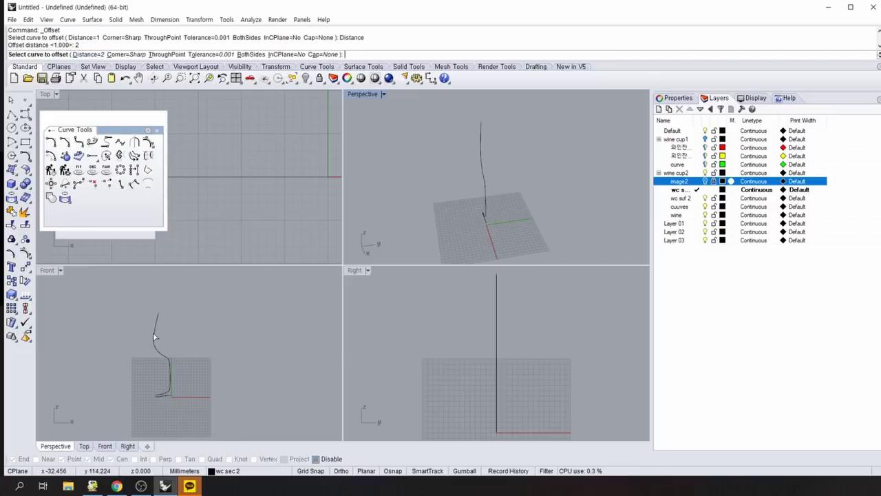
double_click(48, 271)
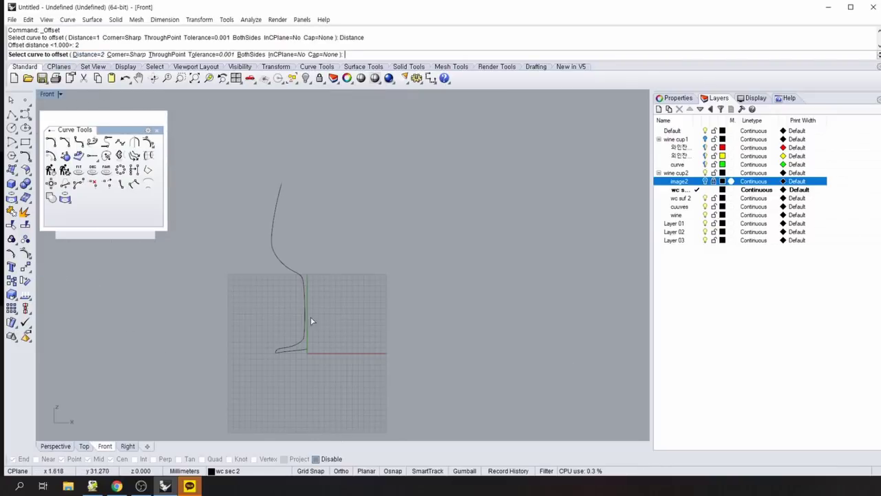
click(270, 228)
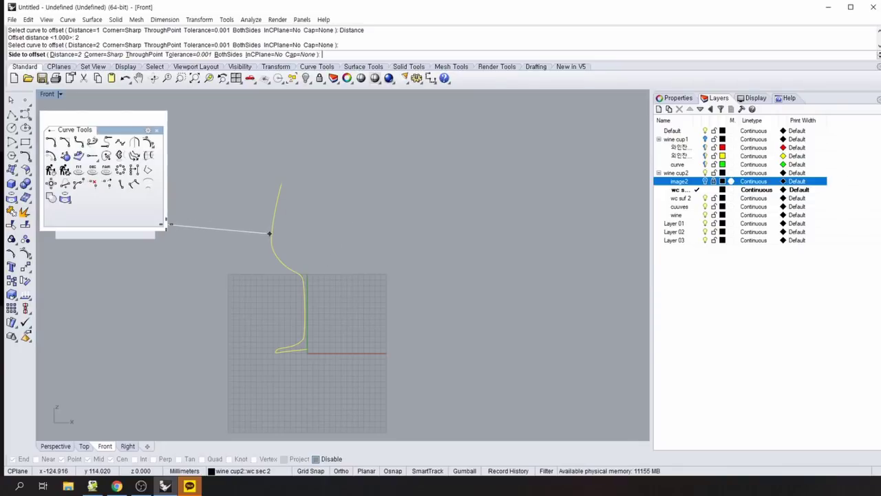
click(359, 215)
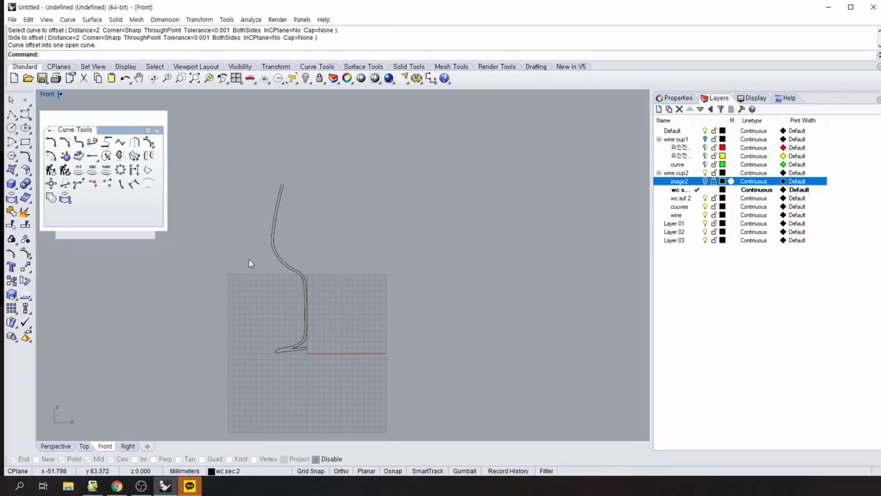
Make a second distance-2 offset of the profile, then delete the offset copy.
scroll(248, 256, up, 4)
right_drag(250, 239, 222, 295)
right_click(222, 295)
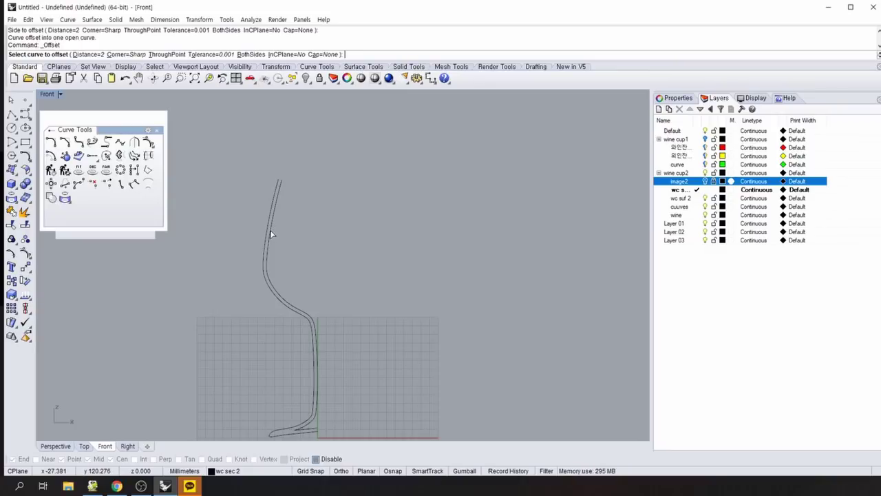
click(268, 273)
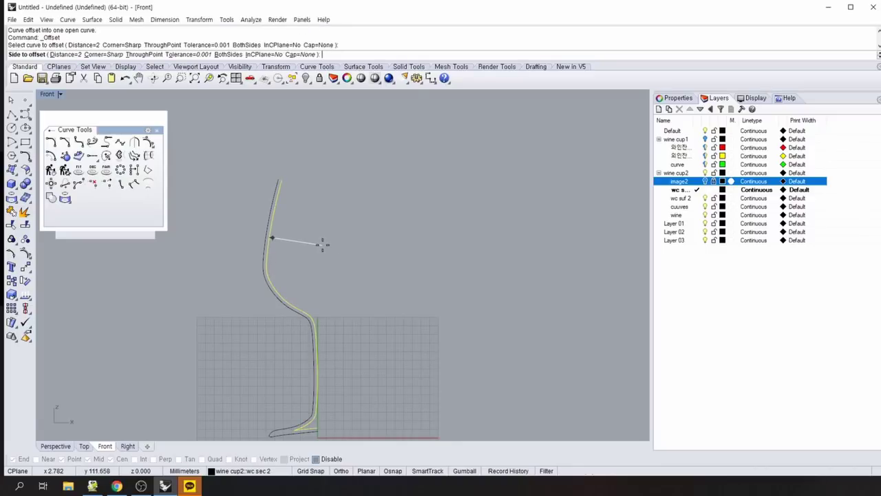
click(322, 244)
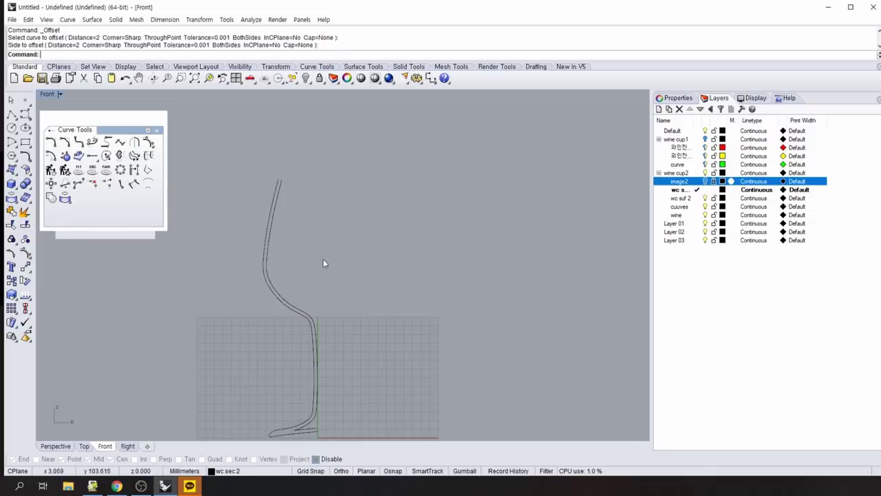
click(269, 227)
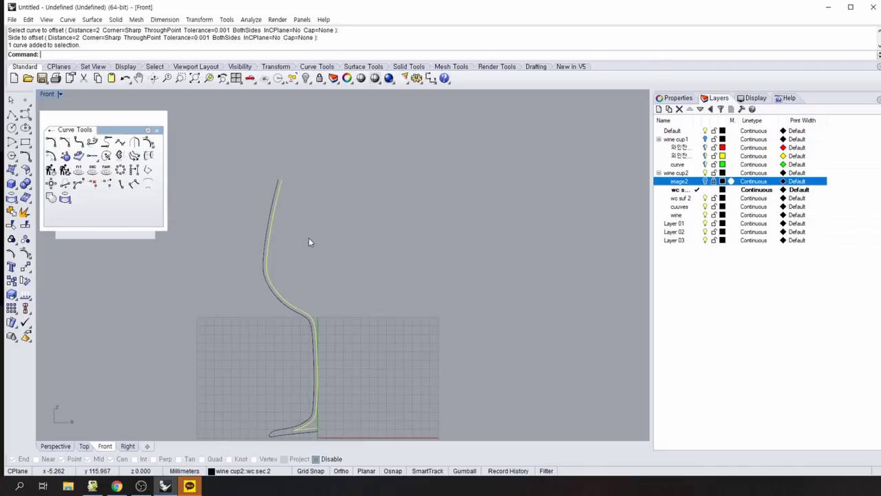
key(Delete)
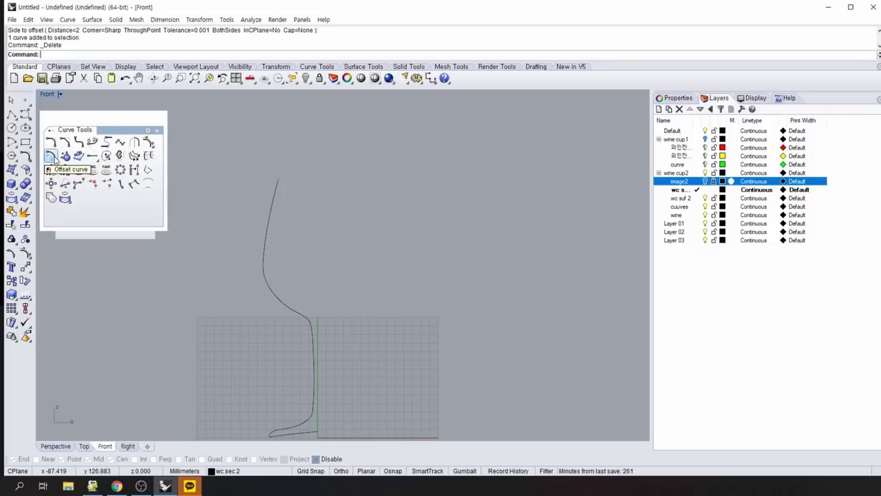
Offset the profile curve by distance 1 to the right to give the glass wall thickness.
click(53, 157)
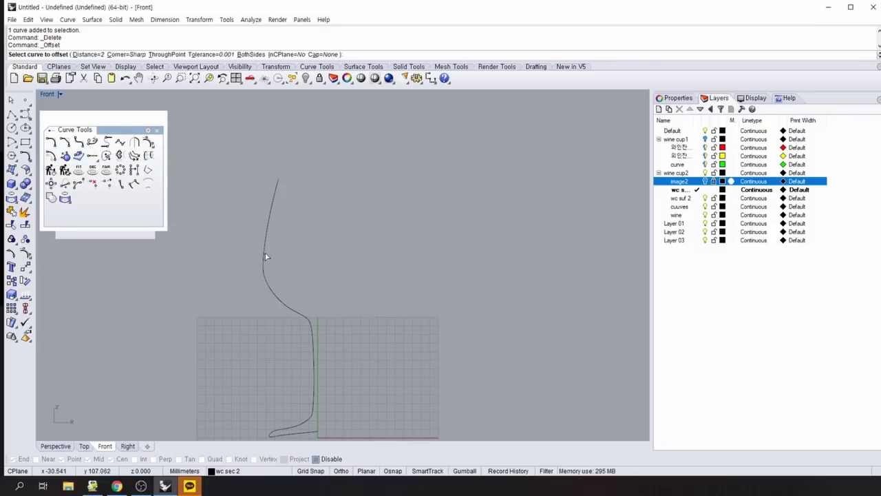
click(93, 54)
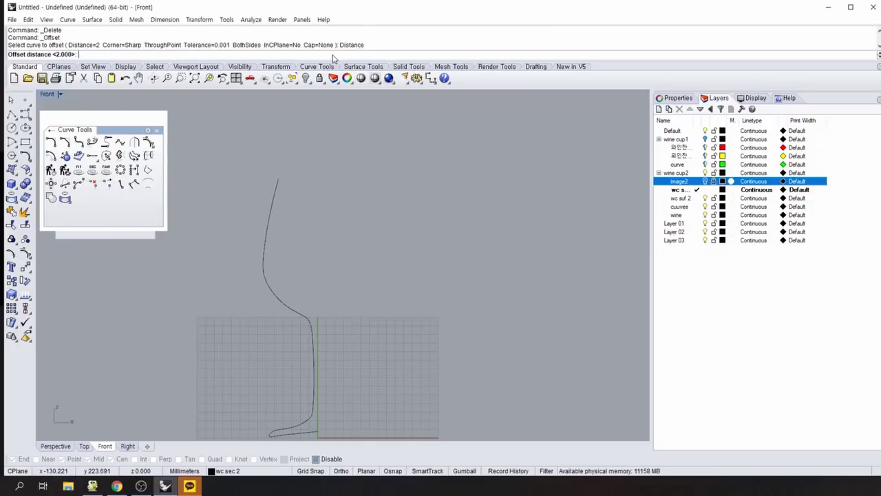
text(1)
key(Return)
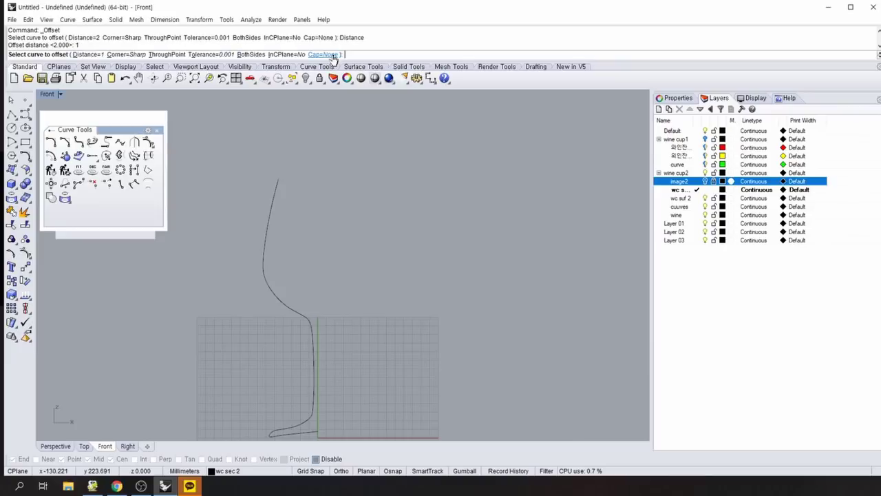
click(269, 228)
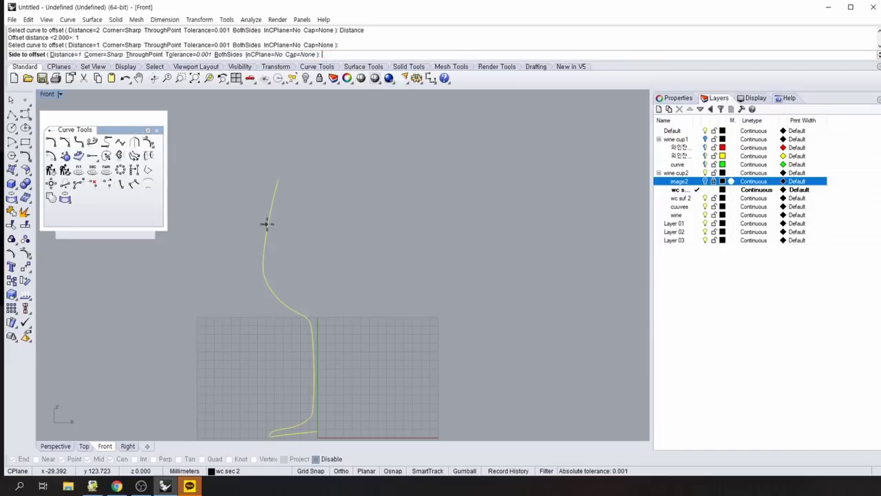
click(367, 243)
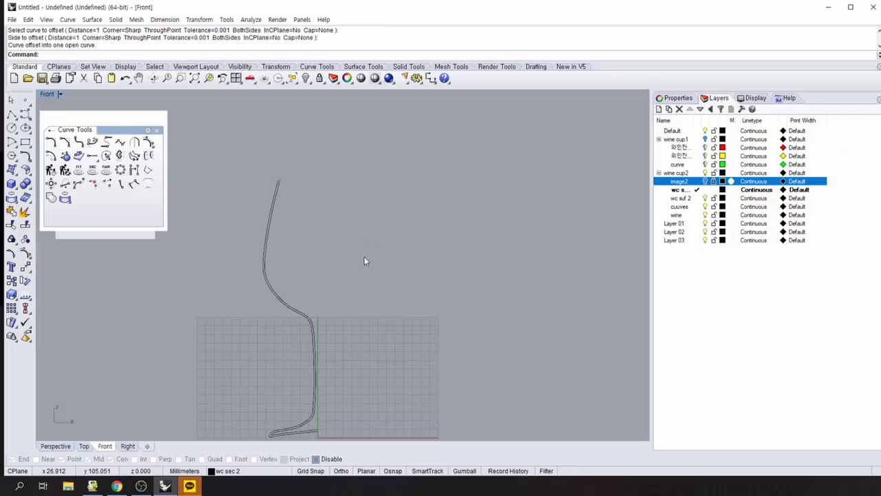
Pan and zoom the Front view onto the top ends of both wall curves.
scroll(363, 253, up, 2)
scroll(351, 303, down, 1)
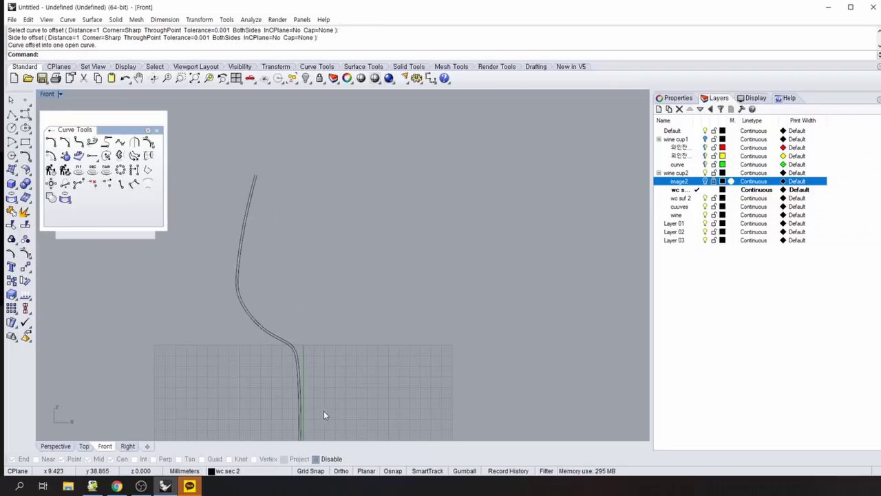
right_drag(323, 410, 364, 276)
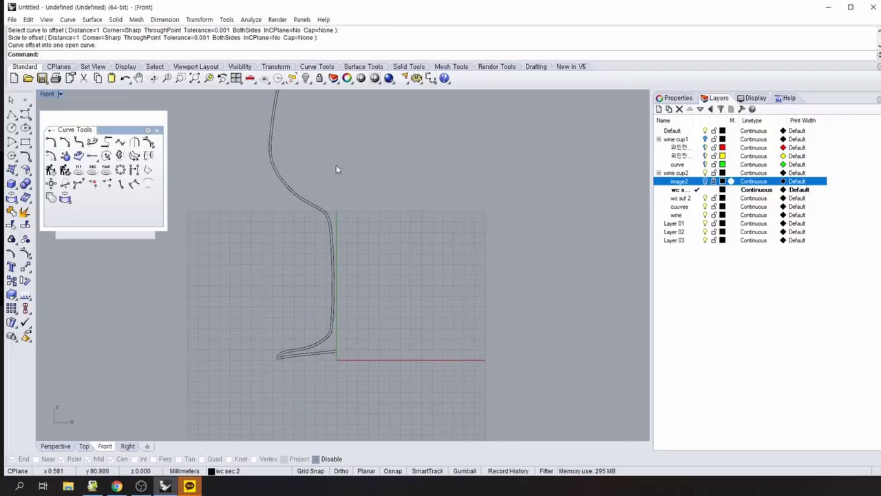
right_drag(338, 170, 313, 309)
scroll(313, 309, up, 1)
right_drag(288, 178, 353, 210)
scroll(303, 255, up, 1)
key(Return)
middle_click(353, 210)
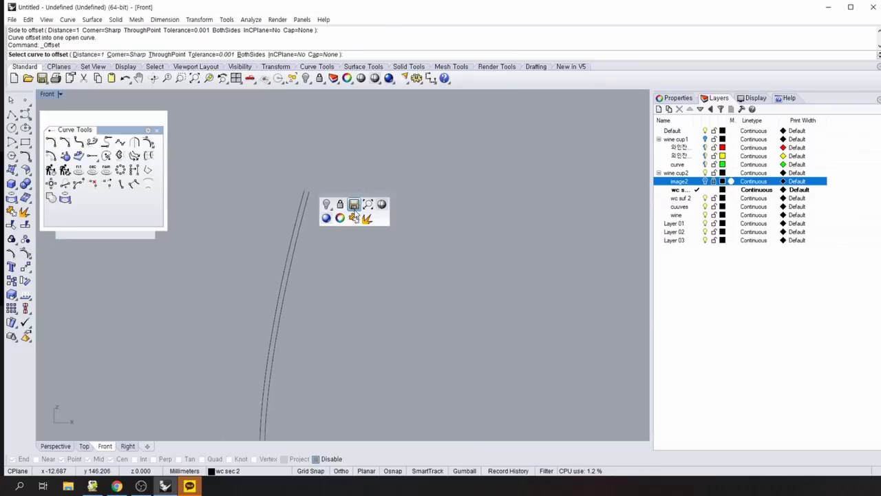
scroll(330, 279, up, 2)
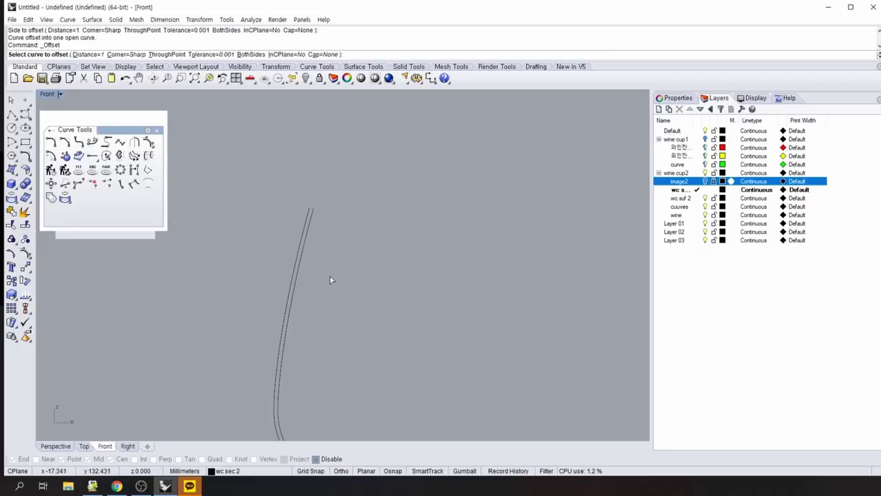
right_drag(305, 219, 337, 297)
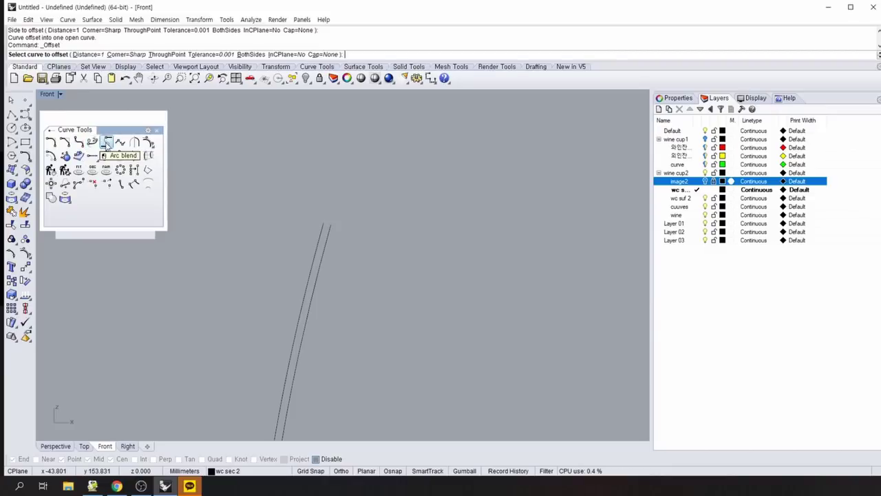
Cap the top ends of the inner and outer wall curves with an Arc Blend.
click(107, 142)
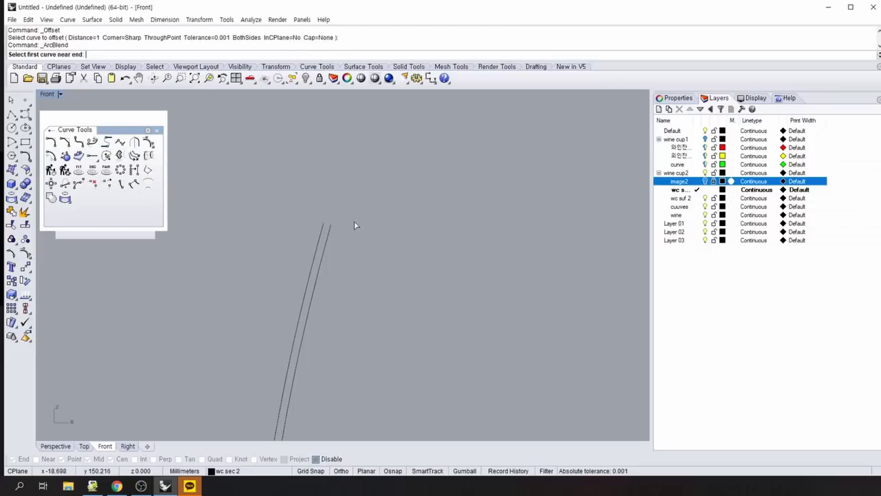
click(321, 232)
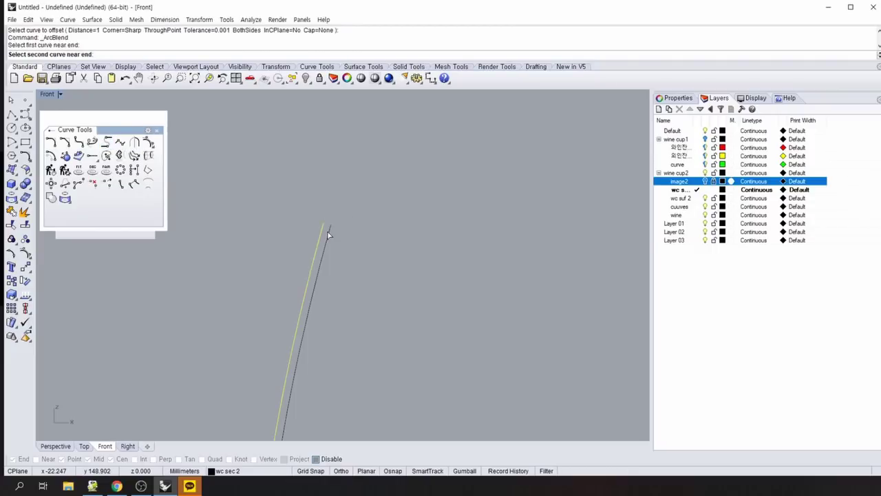
click(329, 231)
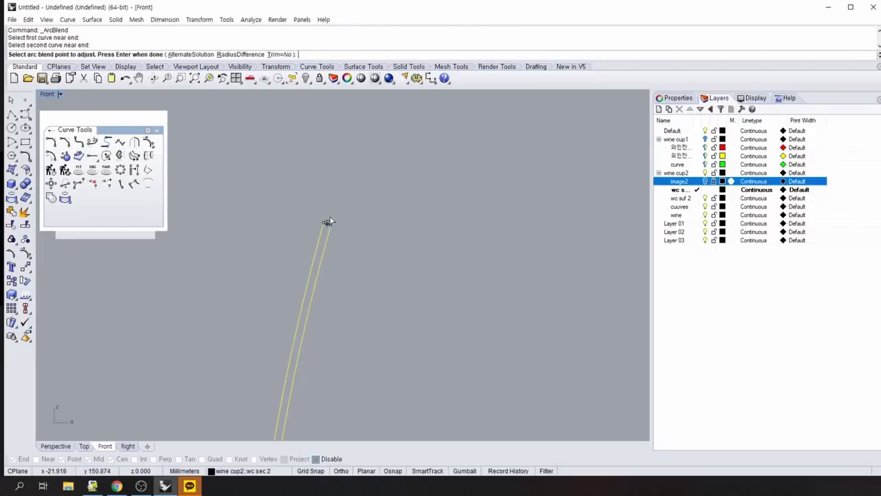
scroll(349, 204, up, 3)
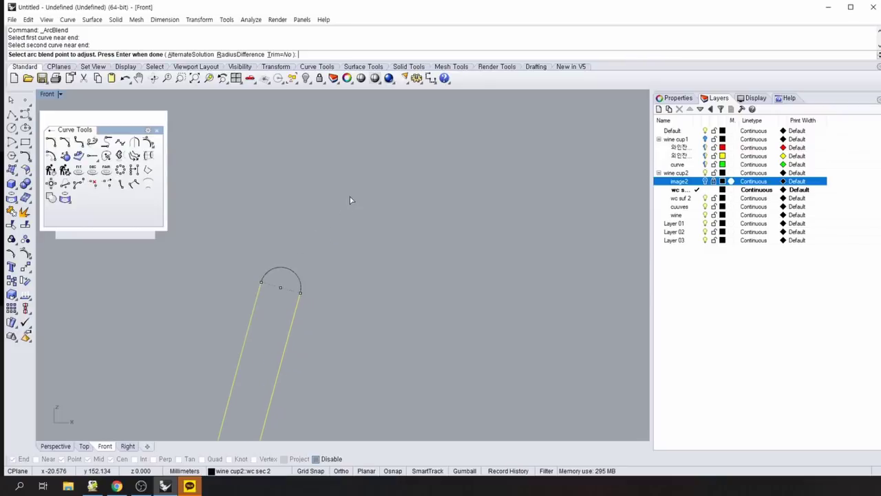
click(347, 276)
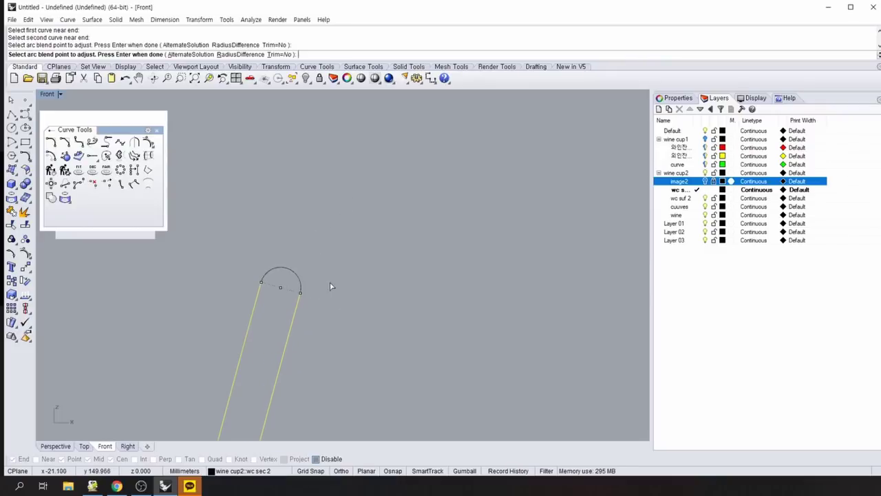
key(Return)
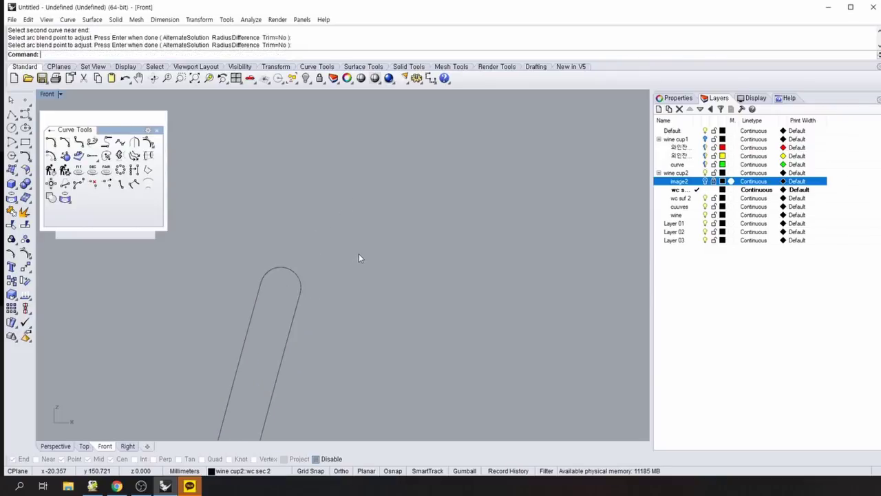
Zoom and pan out to check the whole profile with its capped top.
scroll(348, 287, down, 4)
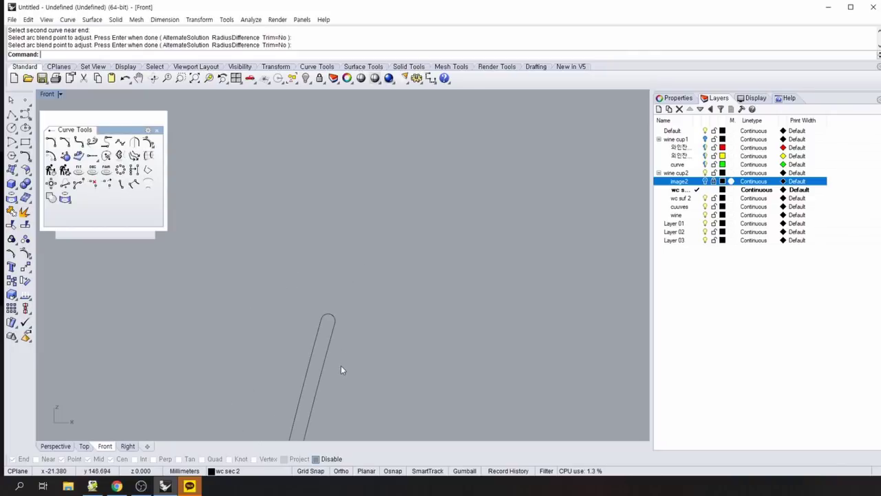
right_drag(340, 369, 376, 267)
scroll(384, 282, down, 3)
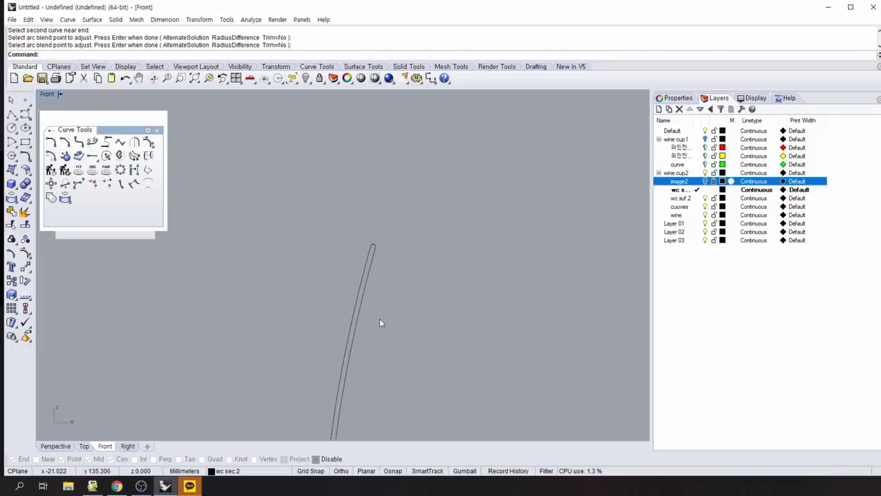
right_drag(379, 318, 373, 217)
scroll(402, 327, down, 3)
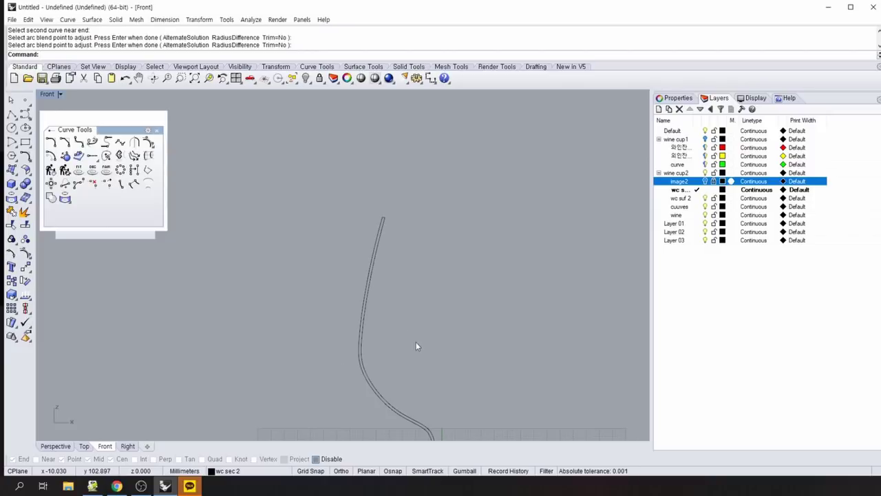
right_drag(418, 348, 329, 243)
scroll(389, 246, up, 3)
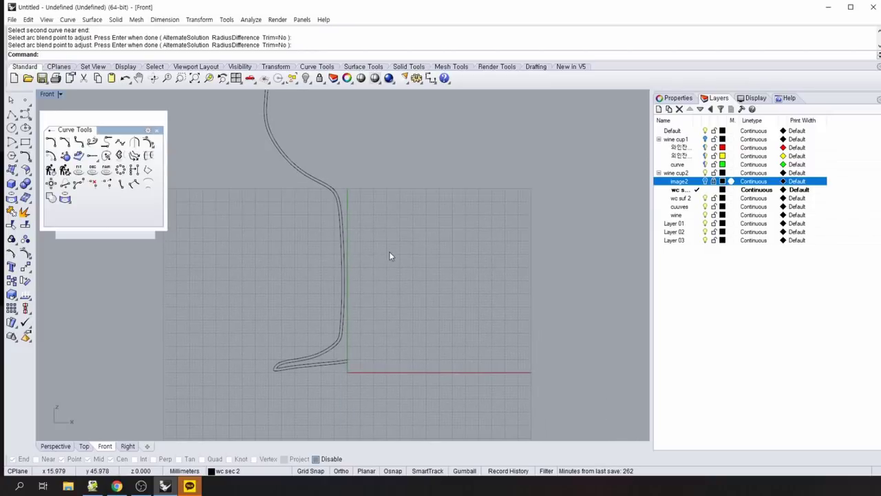
scroll(388, 251, down, 3)
scroll(370, 314, up, 4)
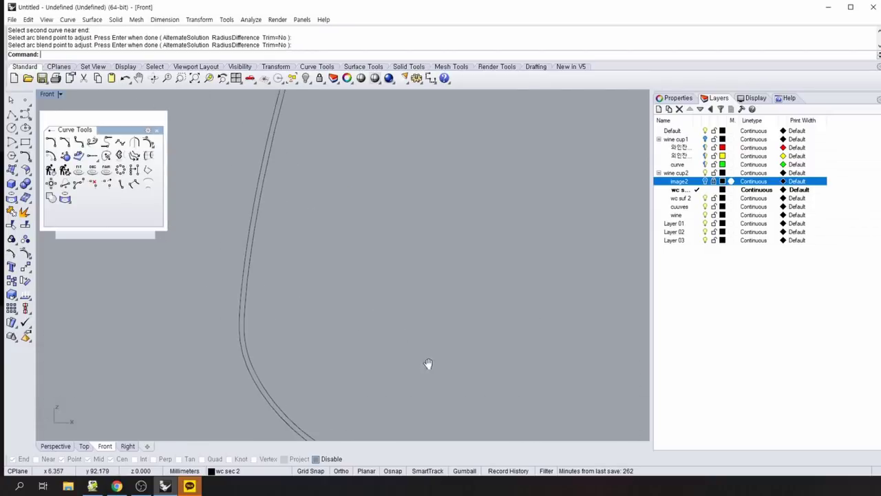
scroll(411, 318, up, 2)
right_drag(411, 318, 352, 312)
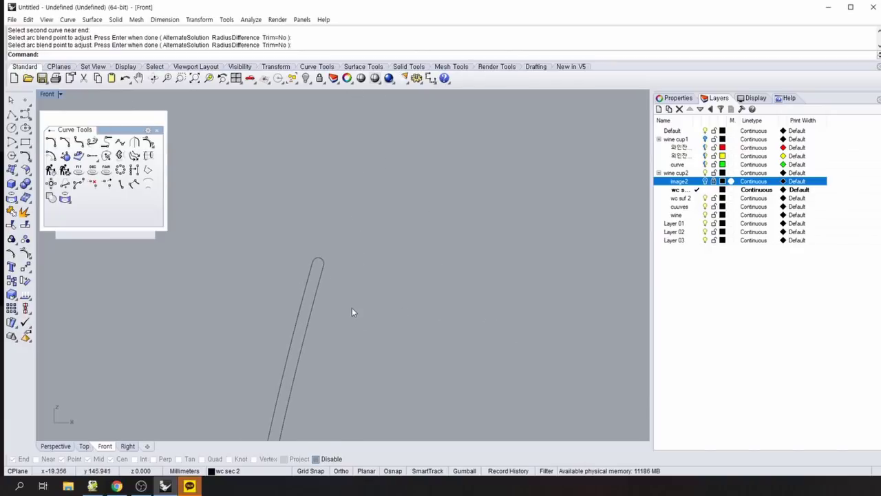
Delete the arc blend cap at the top of the two wall curves.
click(322, 259)
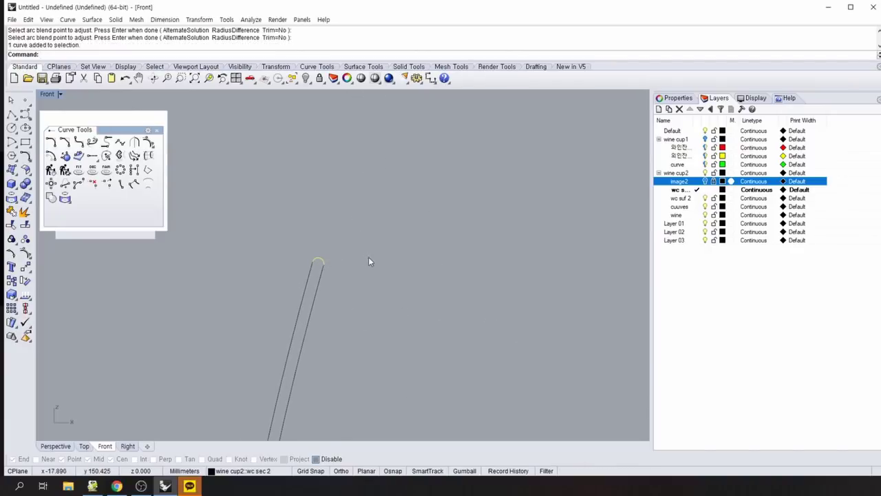
key(Delete)
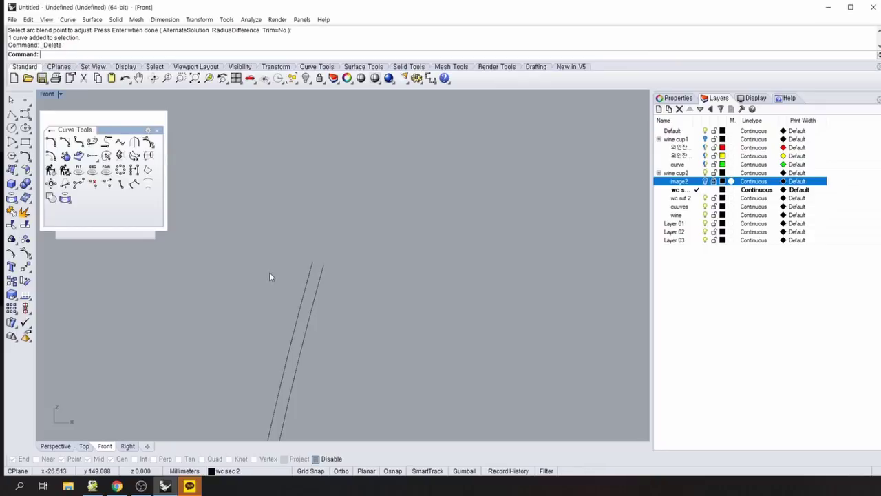
scroll(270, 270, up, 2)
right_drag(308, 242, 262, 256)
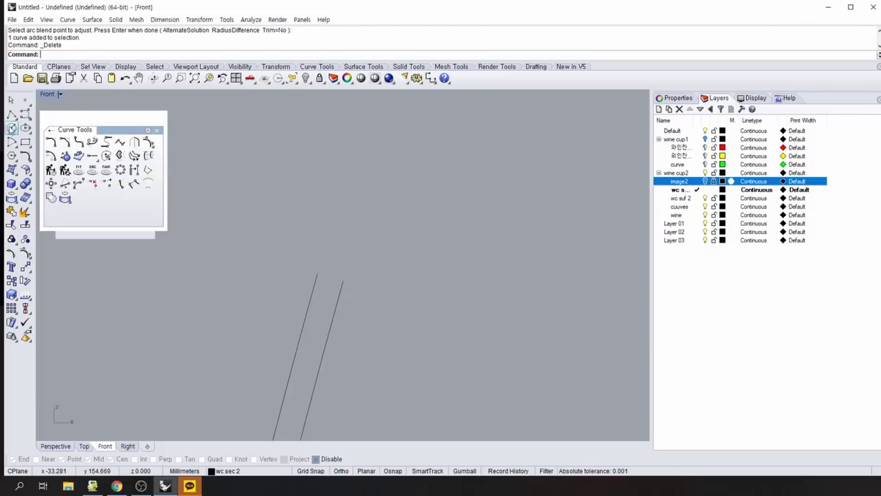
Draw a straight polyline between the two curves' top ends using end-point snapping.
click(11, 114)
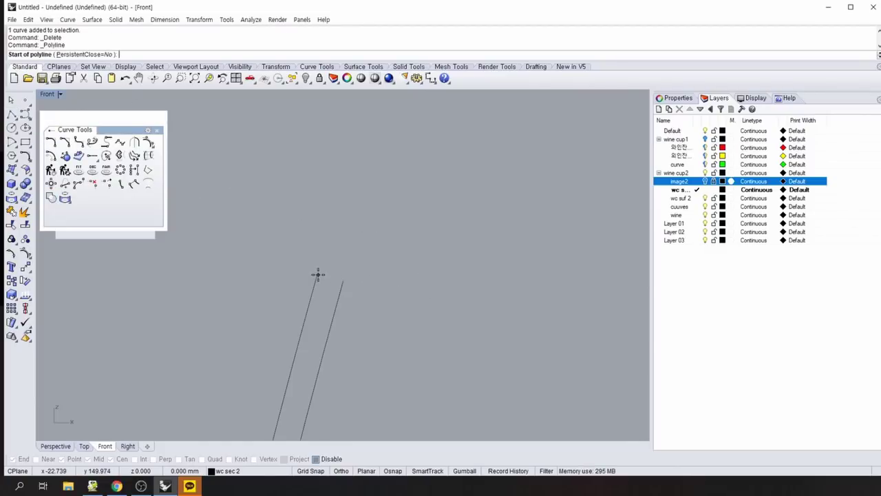
click(316, 458)
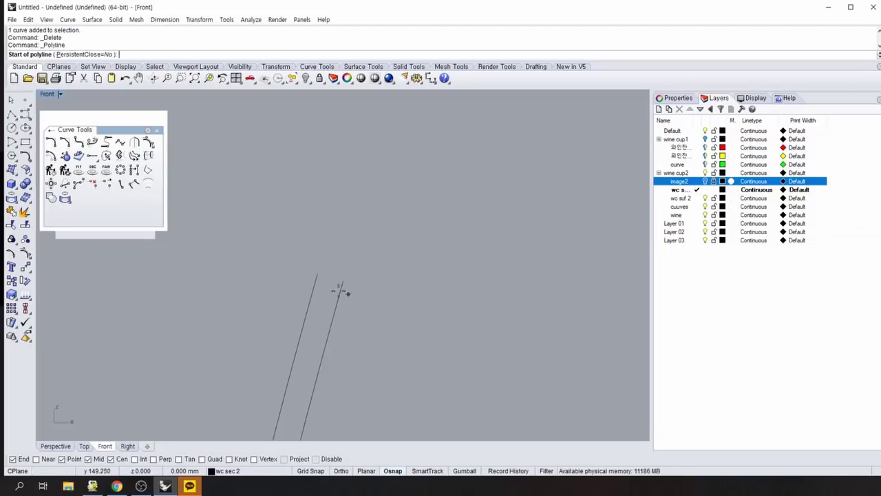
click(317, 274)
click(343, 281)
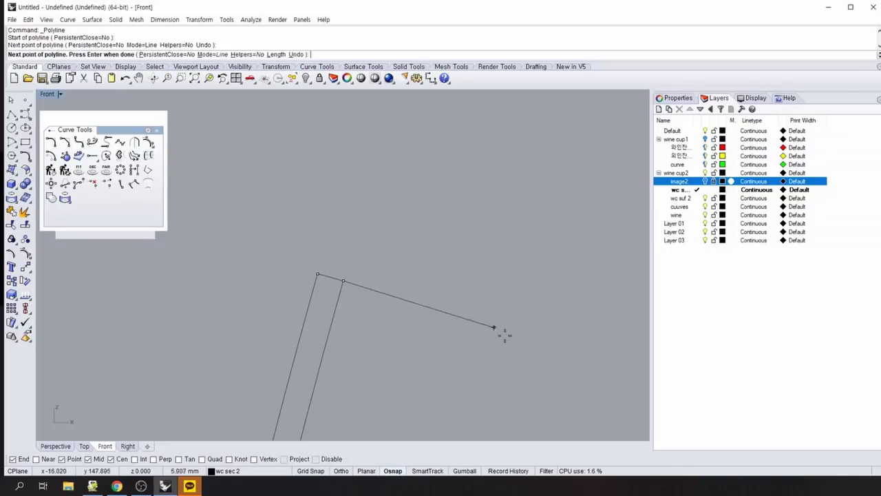
key(Return)
scroll(267, 312, up, 3)
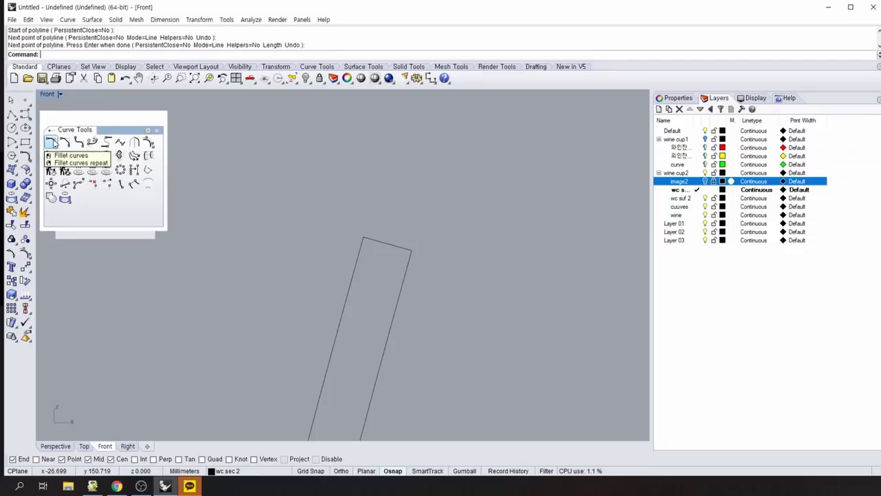
Fillet the top-left rim corner with radius 0.5.
click(51, 142)
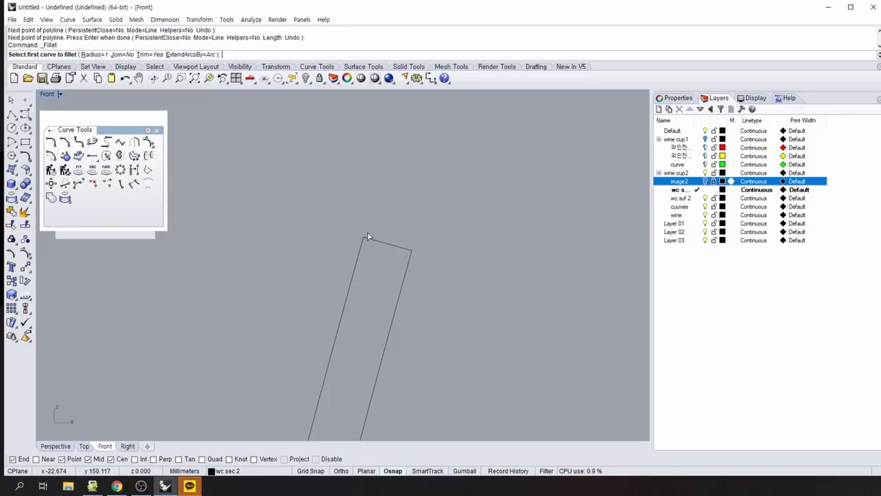
click(92, 54)
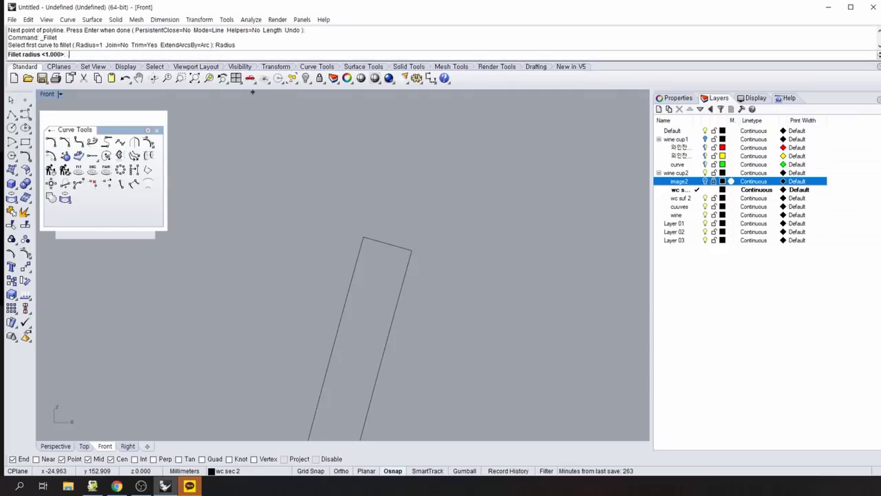
text(.5)
key(Return)
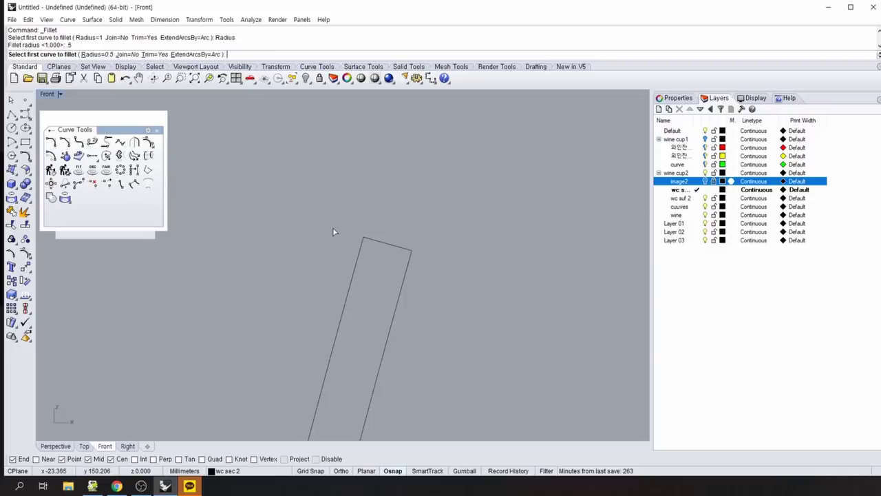
click(359, 257)
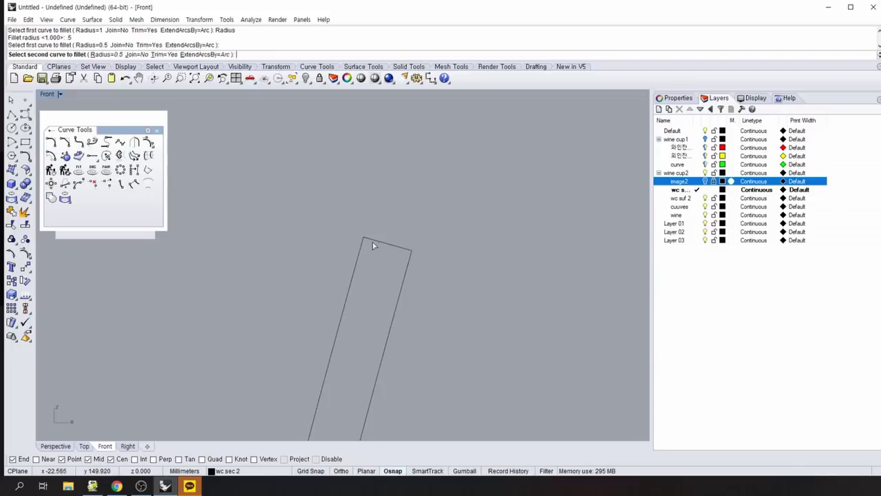
click(375, 240)
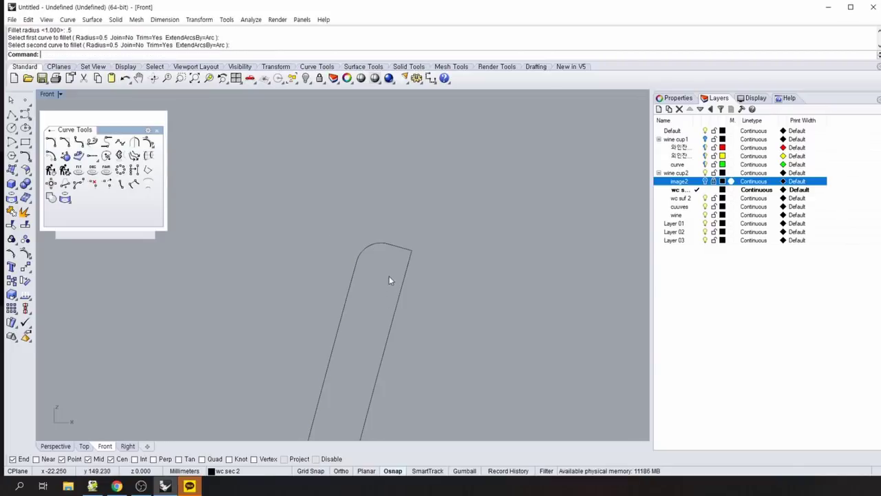
Attempt to fillet the top-right rim corner, cancel, and undo the earlier fillet.
key(Return)
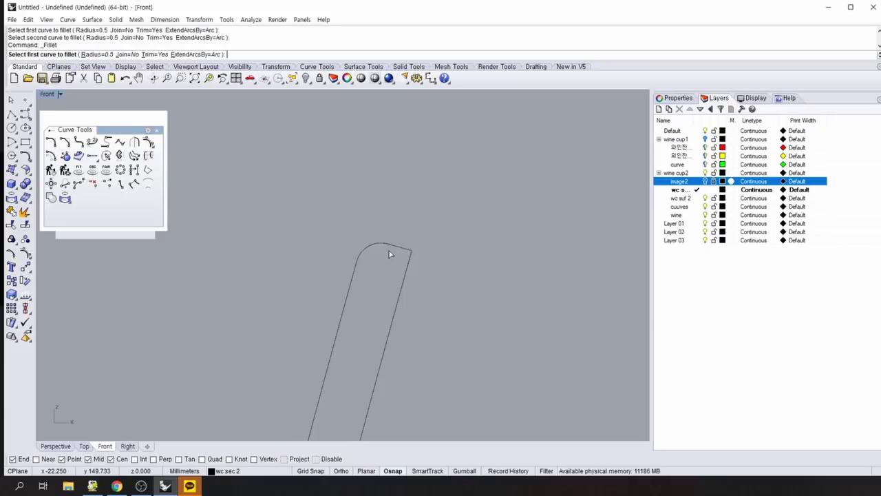
click(390, 249)
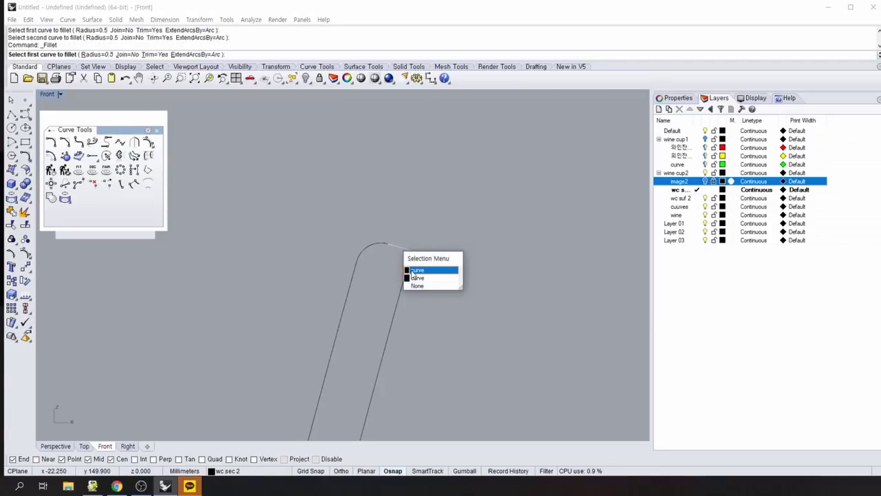
click(413, 270)
click(404, 285)
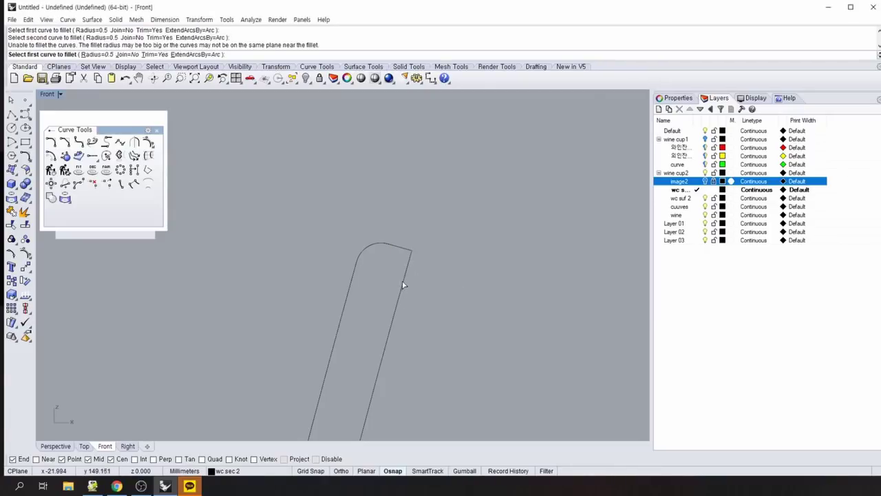
click(405, 285)
click(398, 249)
right_click(420, 277)
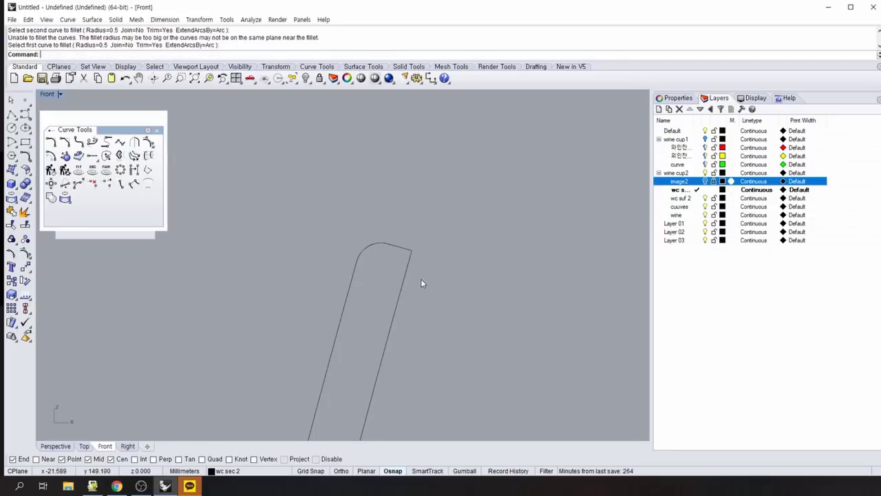
right_click(422, 278)
click(404, 278)
click(398, 251)
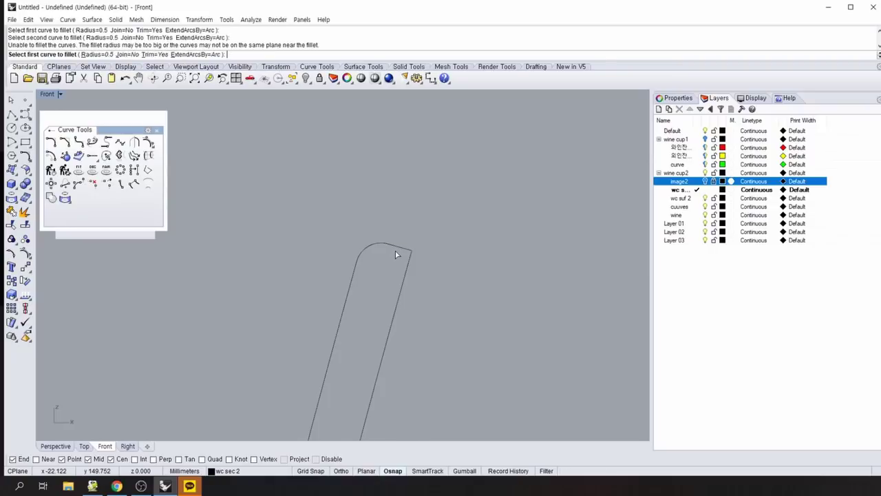
key(Escape)
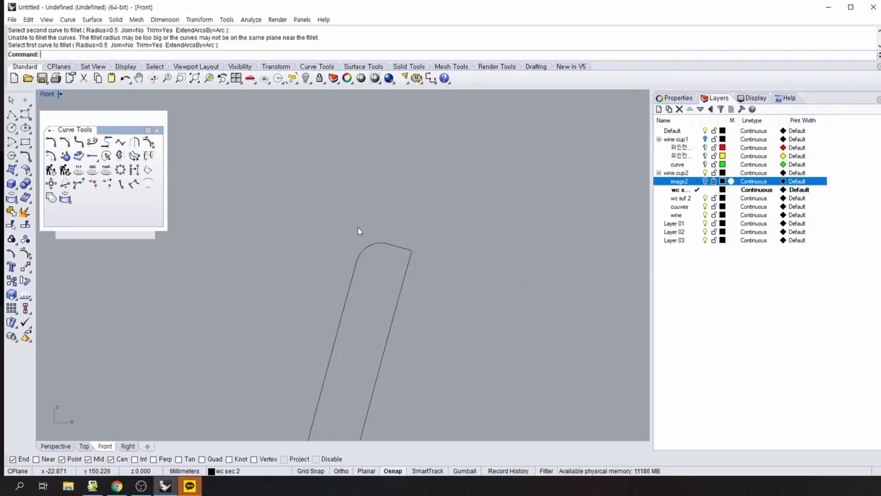
key(ctrl+z)
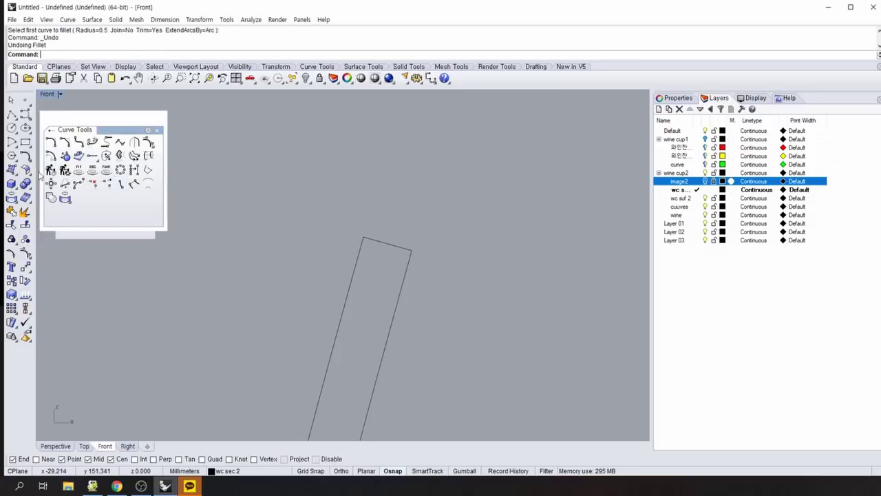
Fillet the top-left rim corner with radius 0.4.
click(54, 142)
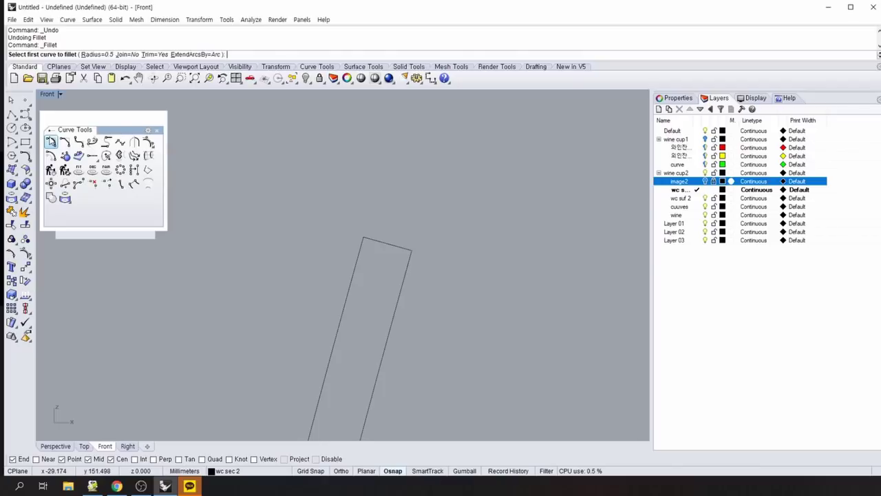
text(.4)
key(Return)
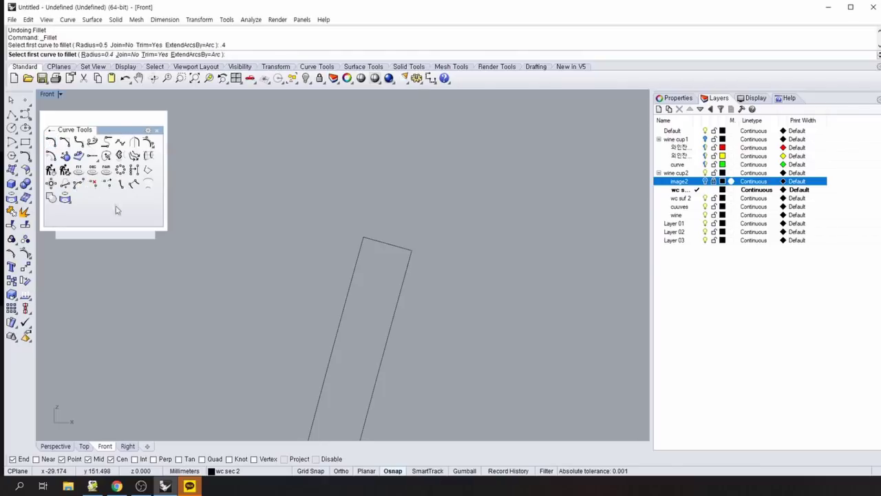
click(360, 256)
click(376, 246)
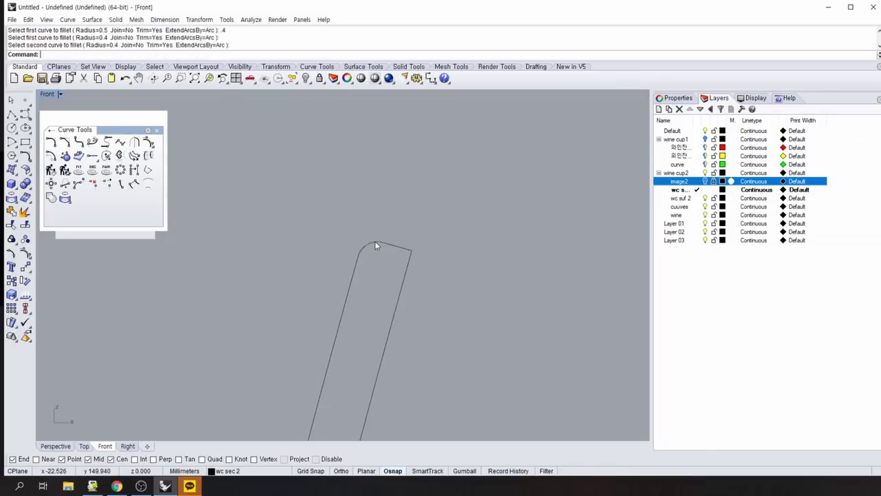
Fillet the top-right rim corner with the same 0.4 radius.
right_click(400, 292)
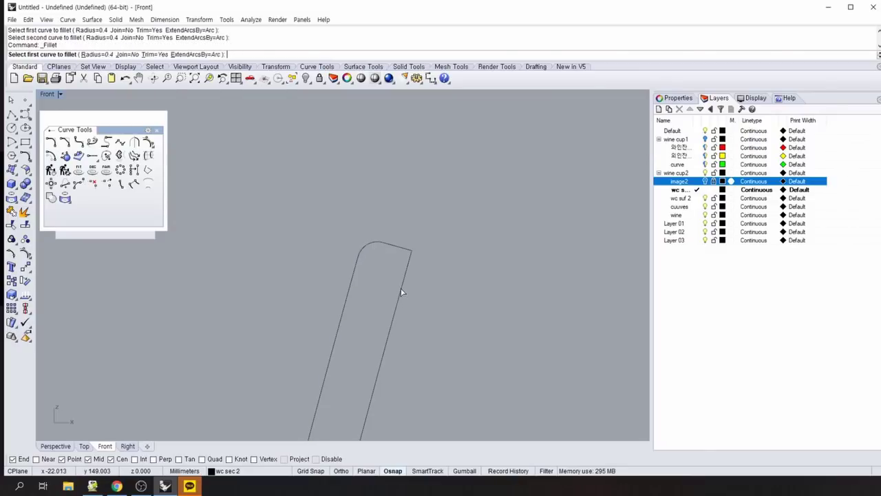
click(406, 276)
click(403, 248)
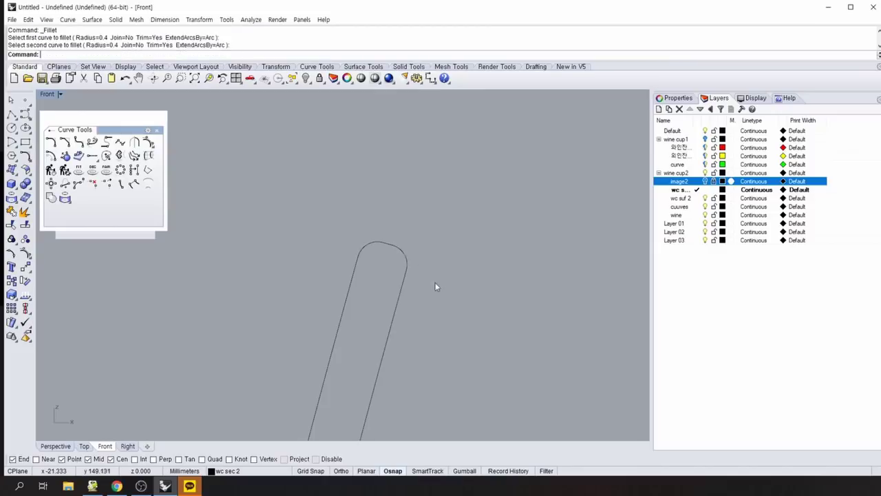
scroll(455, 352, down, 8)
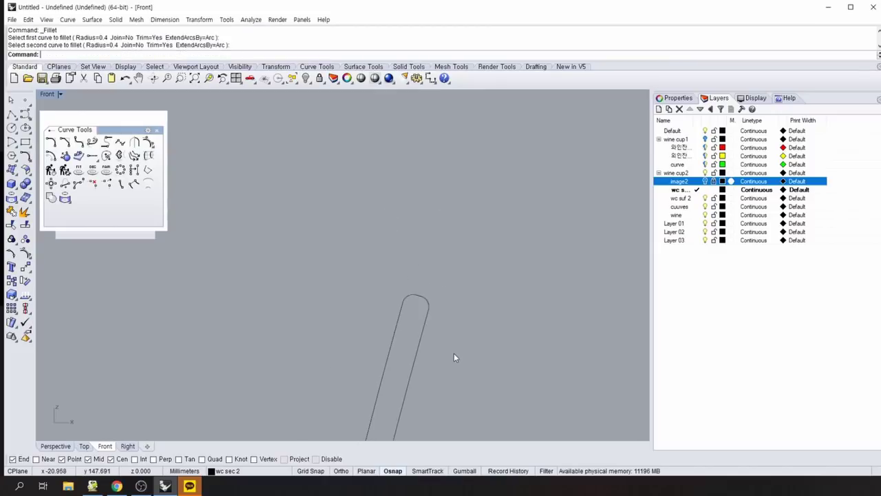
Frame the whole wine-glass profile, select the curve, and copy-paste it in place.
right_drag(470, 369, 403, 282)
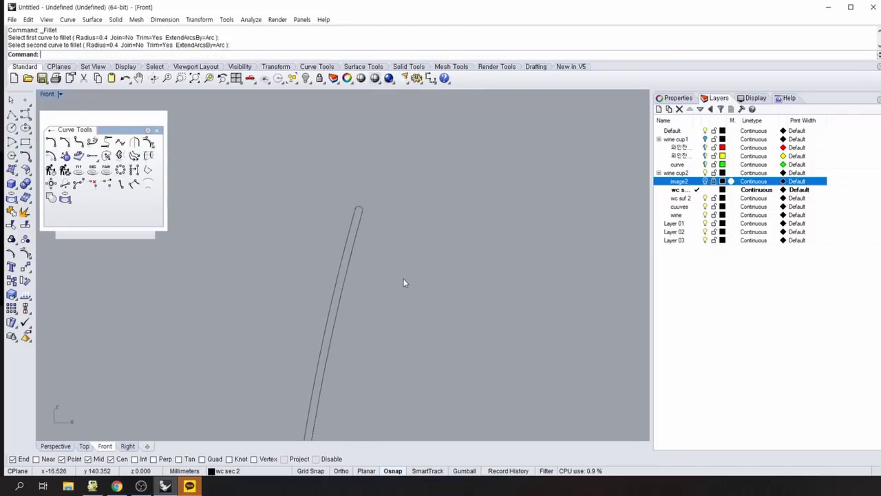
right_drag(423, 313, 391, 239)
scroll(413, 293, down, 3)
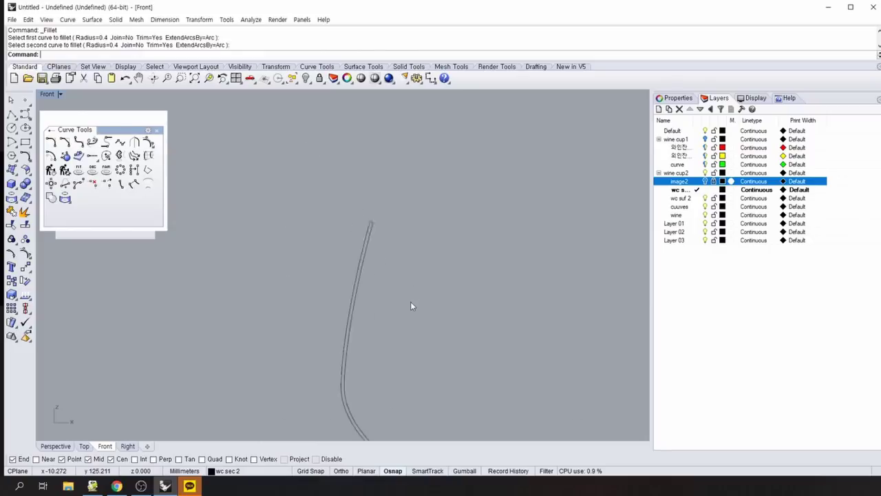
right_drag(413, 305, 372, 261)
scroll(413, 289, down, 2)
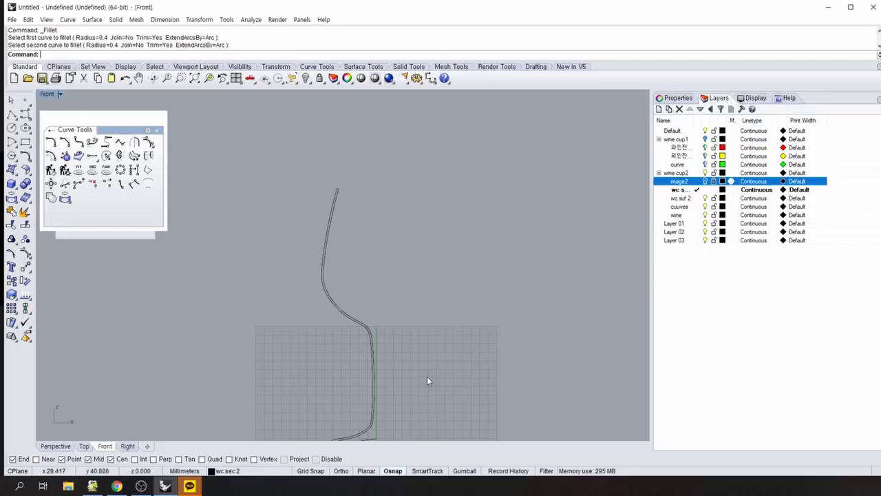
right_drag(397, 285, 328, 276)
click(307, 252)
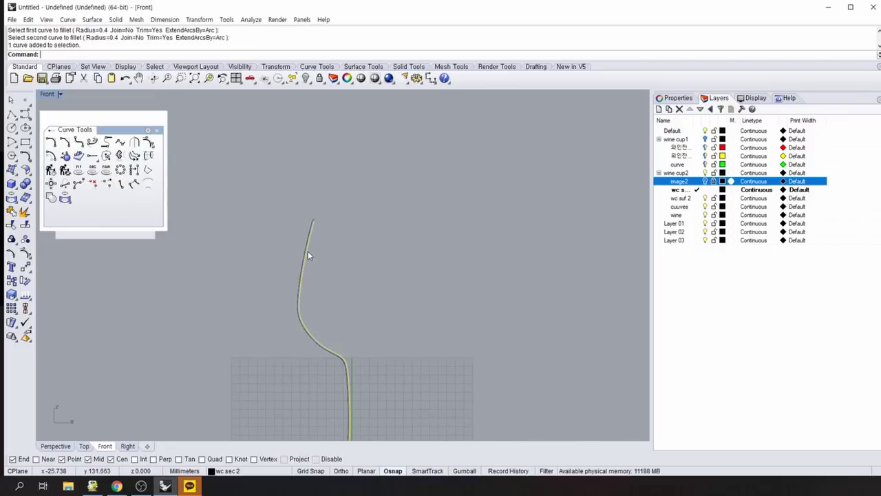
click(350, 268)
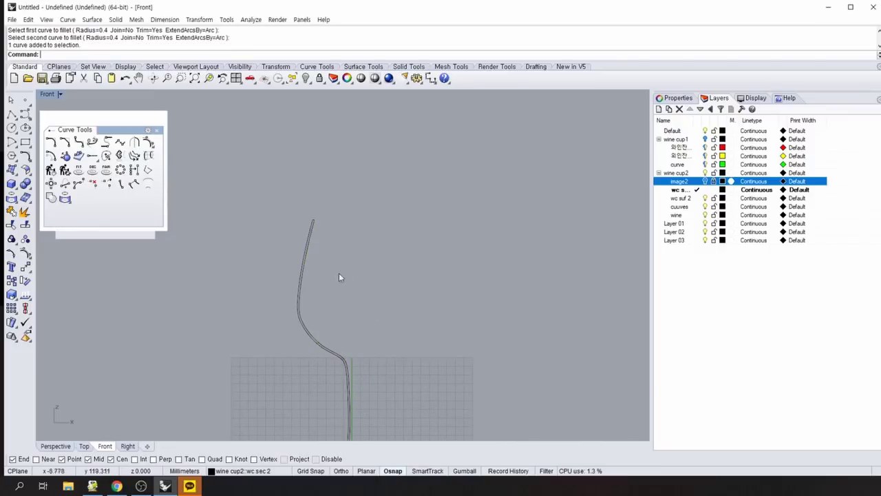
click(305, 265)
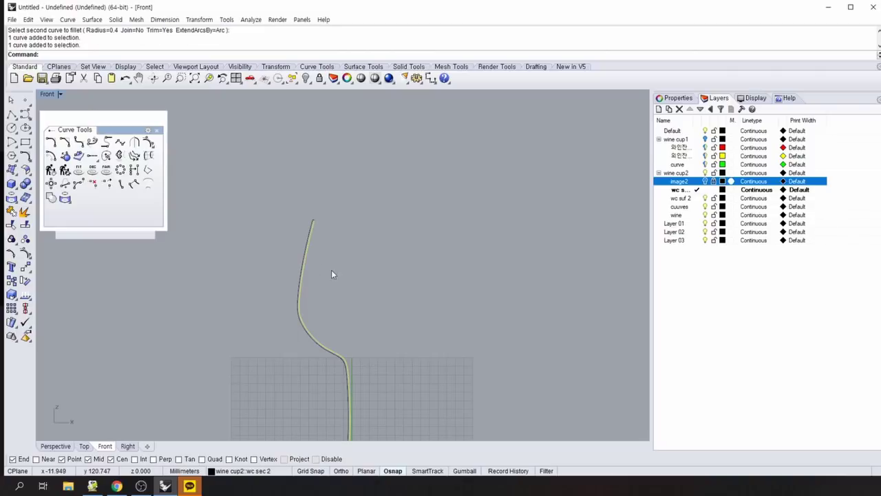
click(339, 272)
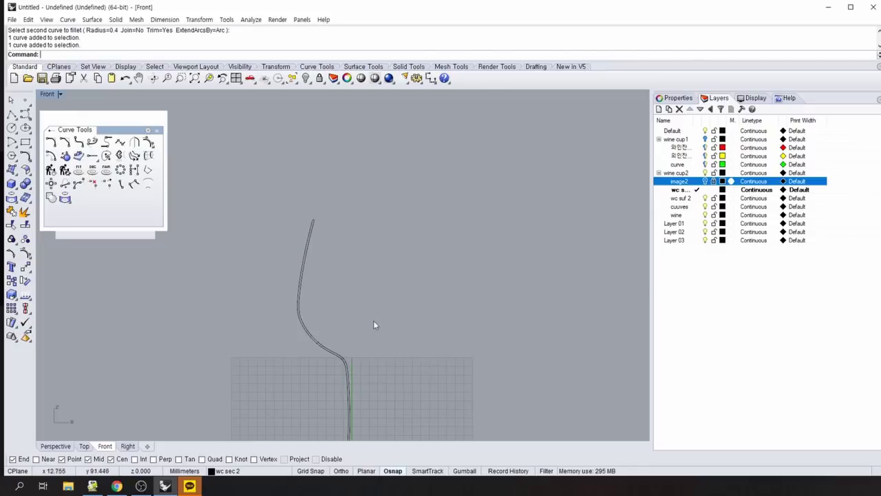
click(303, 287)
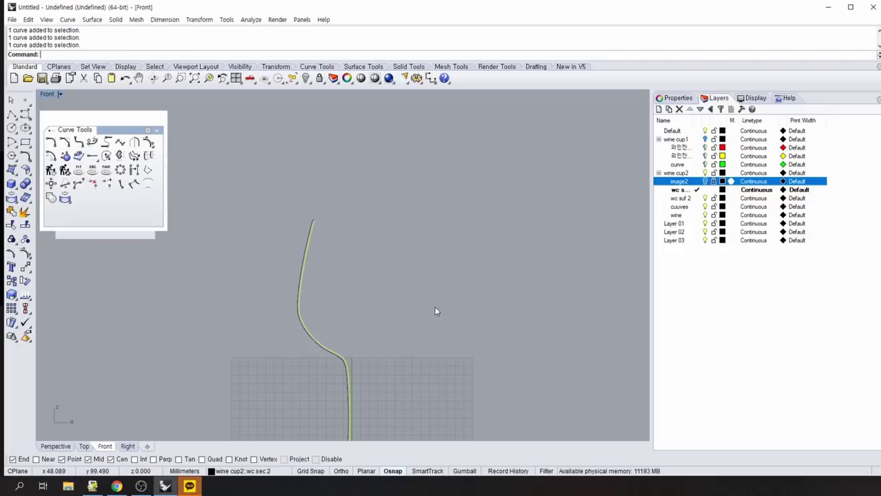
key(ctrl+c)
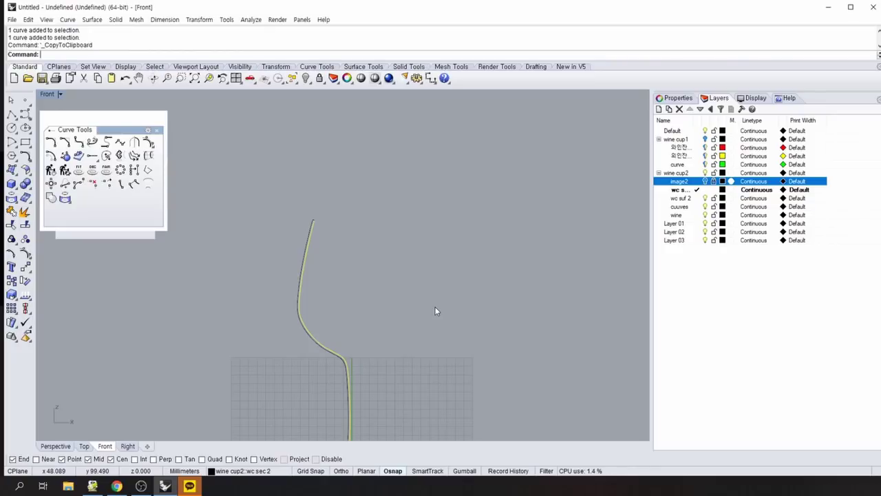
key(ctrl+v)
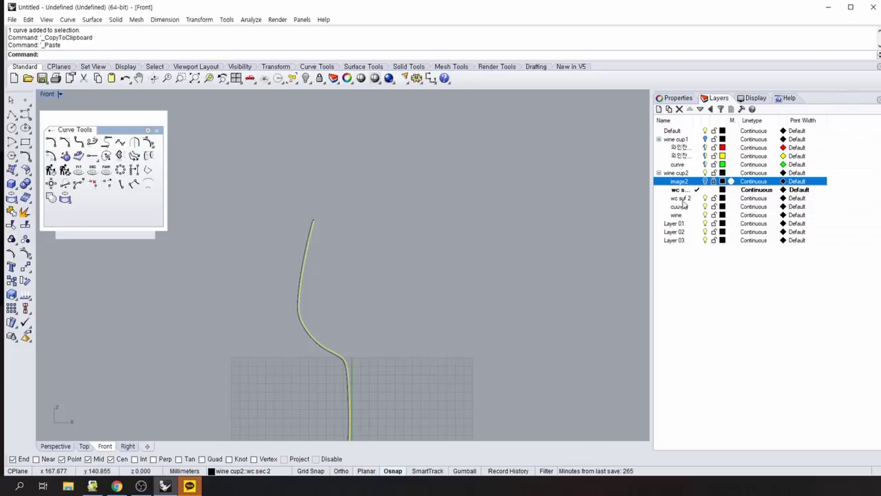
Undo the pasted duplicate and re-fillet the rim's top-right corner at radius 0.4.
click(555, 272)
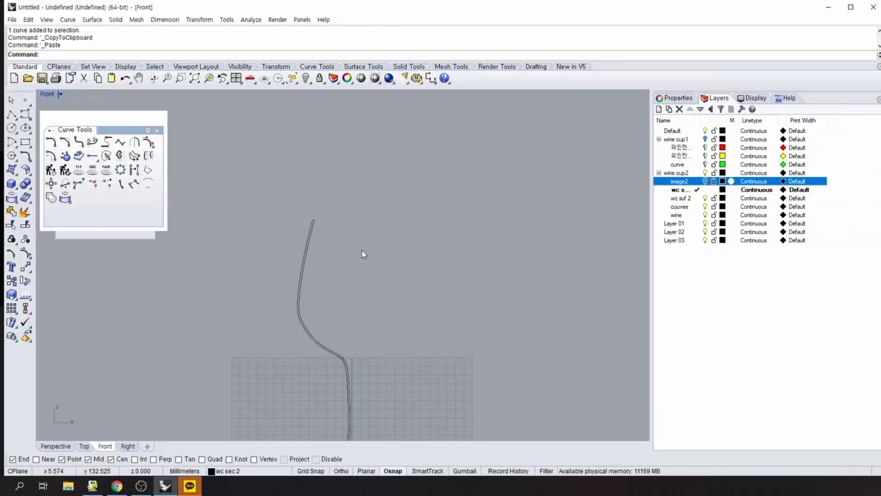
key(ctrl+z)
key(ctrl+z)
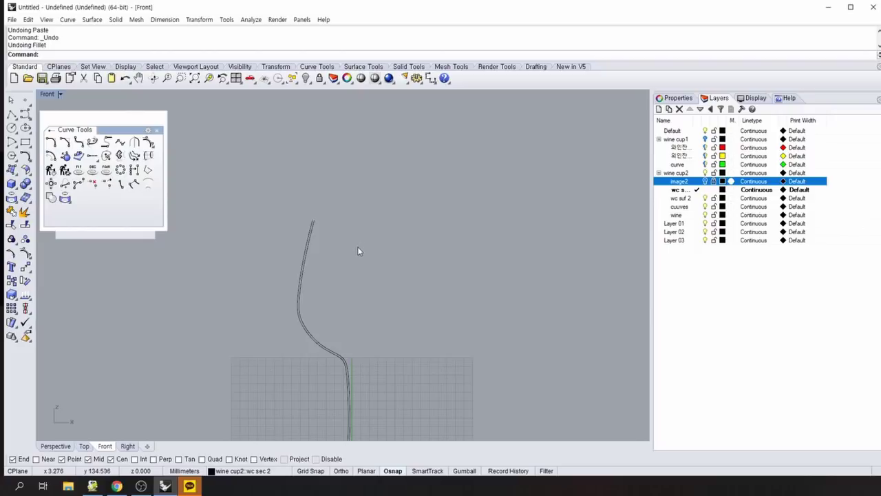
scroll(359, 235, up, 3)
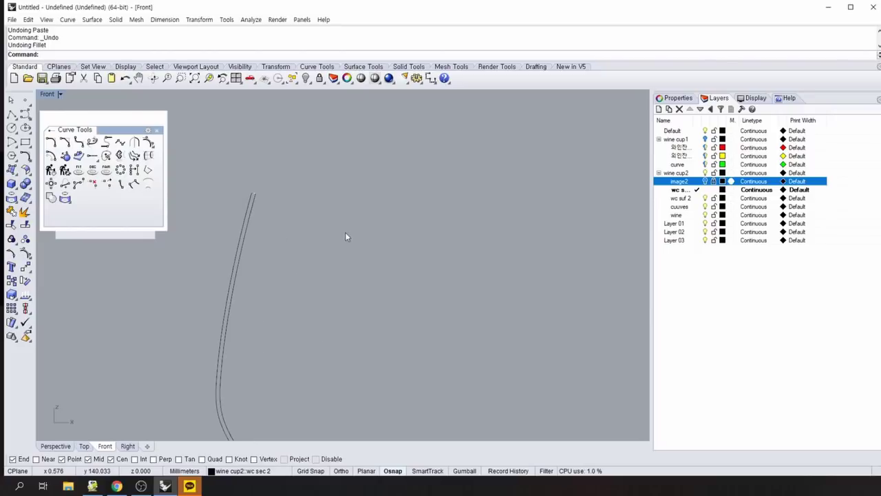
scroll(346, 223, up, 2)
right_drag(264, 216, 426, 314)
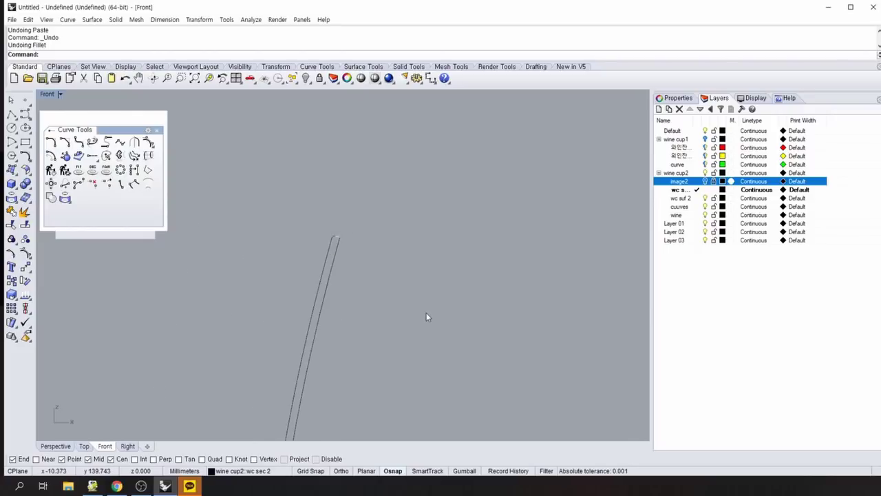
scroll(421, 308, up, 2)
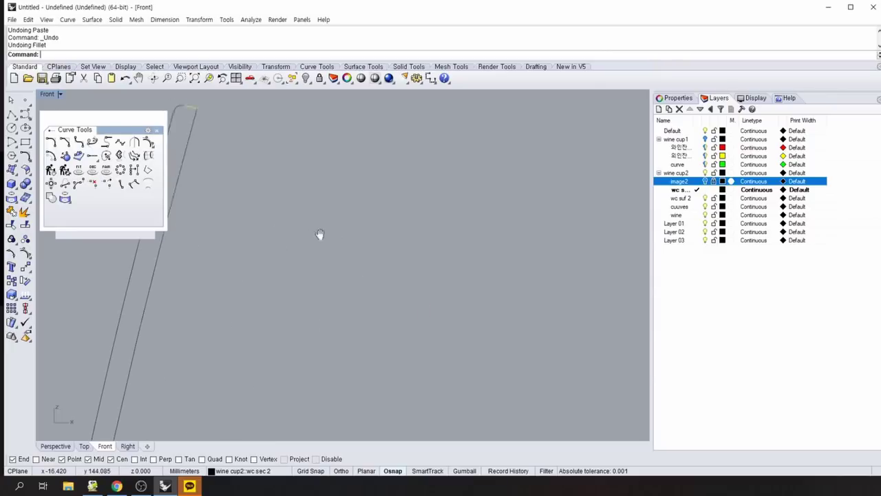
right_drag(319, 237, 427, 268)
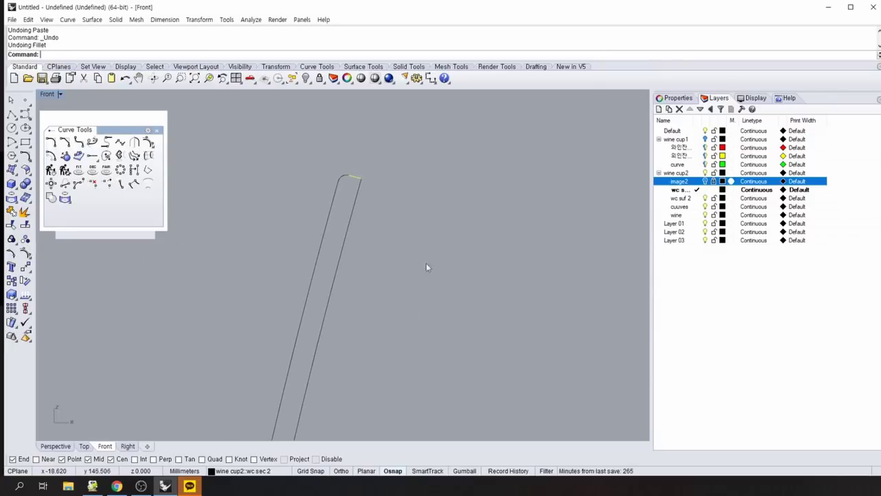
click(355, 178)
right_click(298, 197)
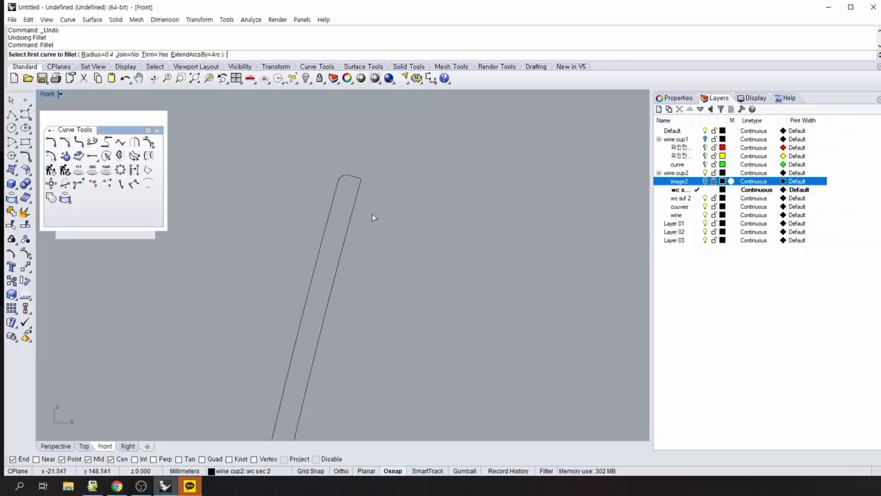
click(354, 180)
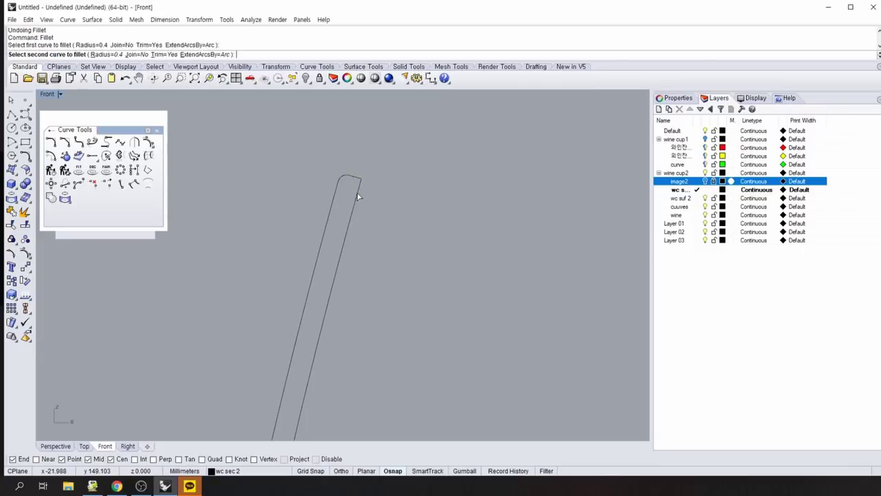
click(359, 194)
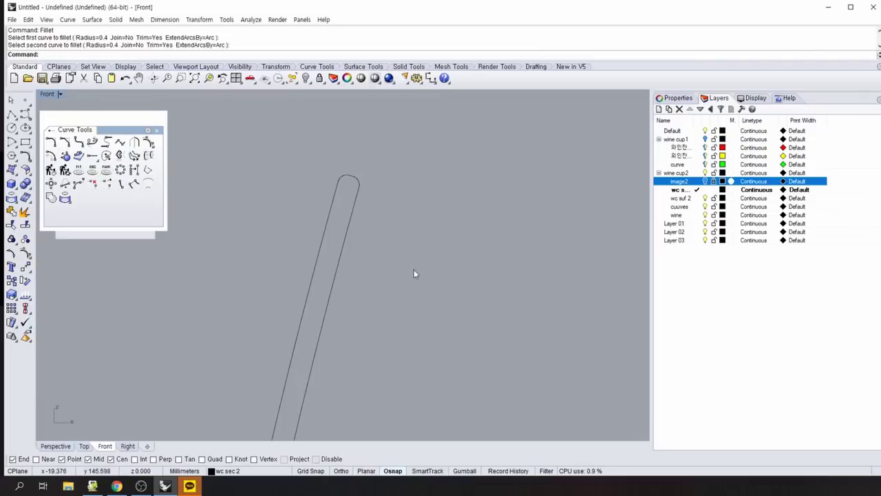
scroll(442, 294, down, 3)
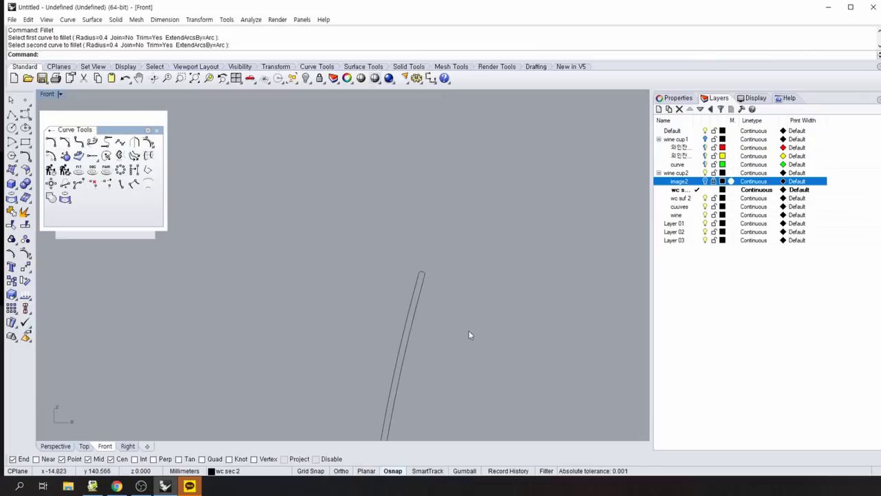
Move the five selected glass-wall curves onto the cuuves layer.
drag(500, 365, 367, 250)
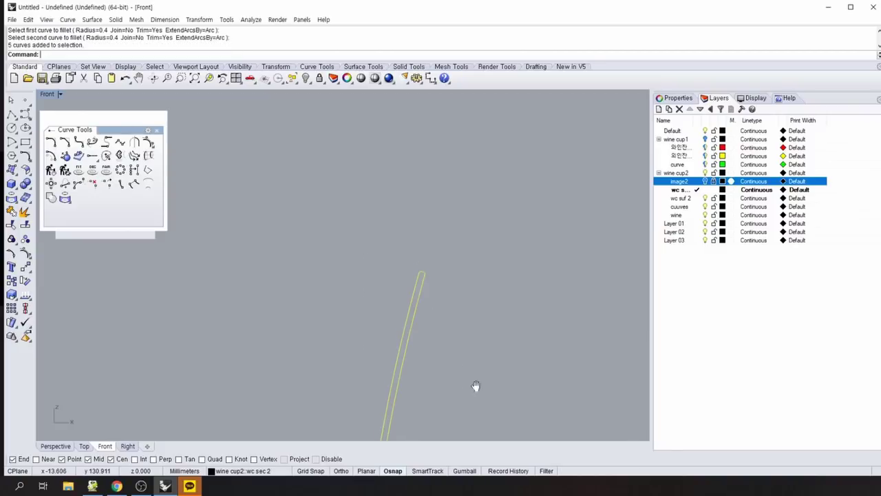
scroll(474, 386, up, 2)
scroll(434, 382, down, 3)
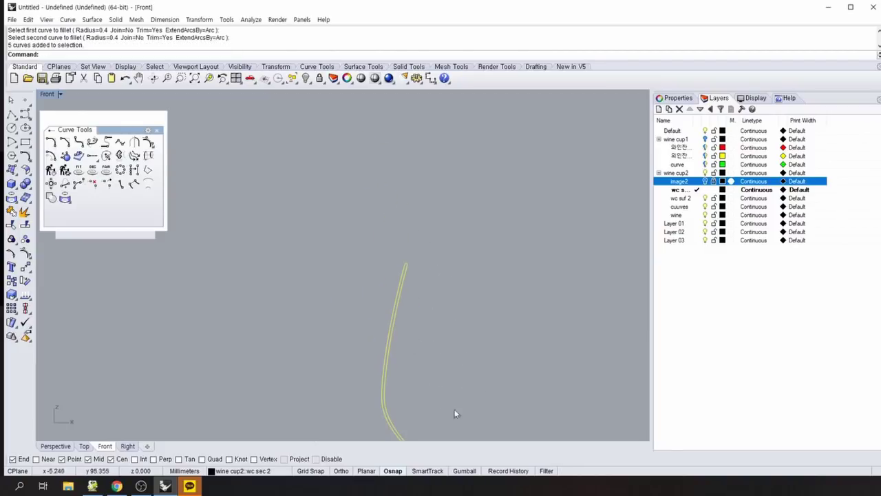
right_drag(454, 413, 381, 244)
right_drag(424, 318, 400, 392)
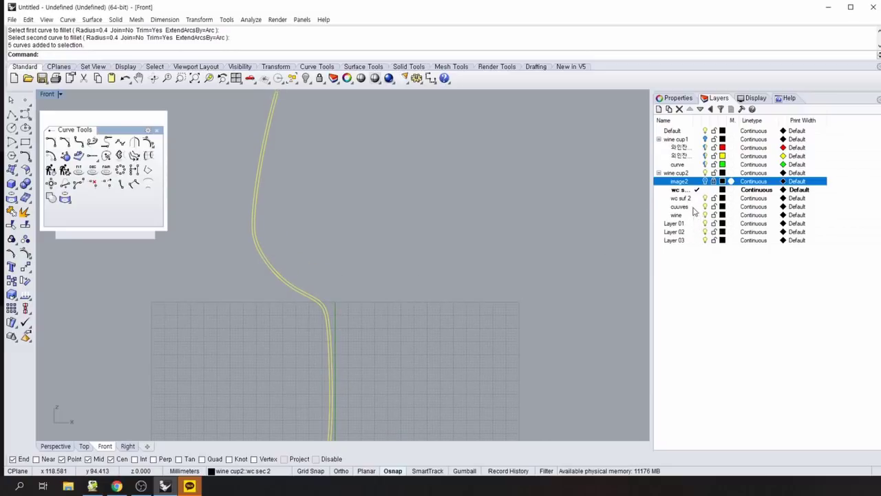
click(694, 208)
right_click(694, 209)
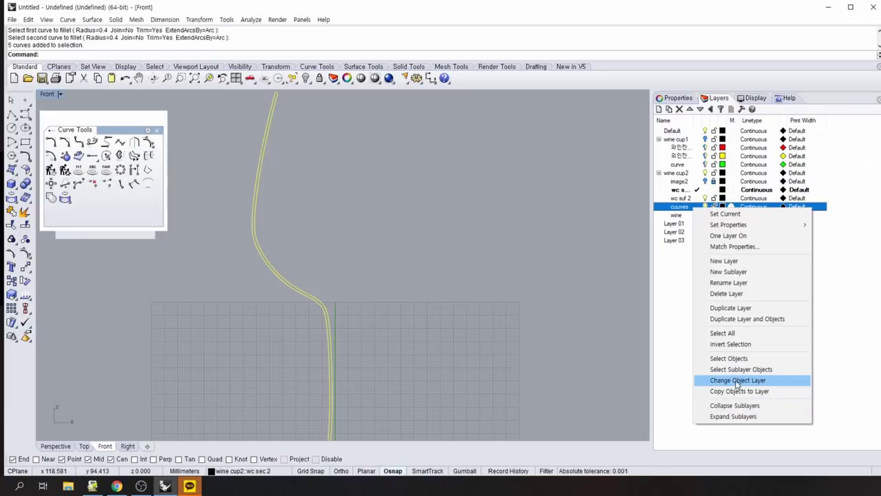
click(737, 382)
right_drag(412, 177, 409, 246)
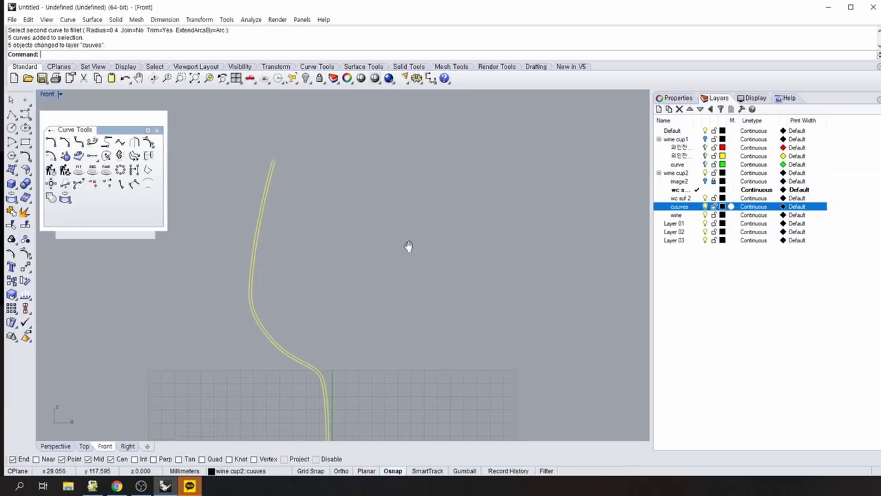
Duplicate one profile curve in place with copy and paste.
key(Escape)
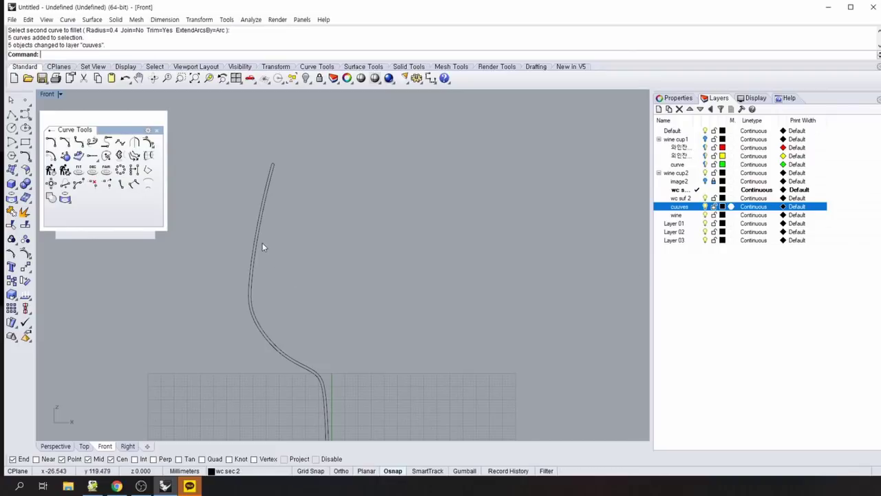
click(260, 236)
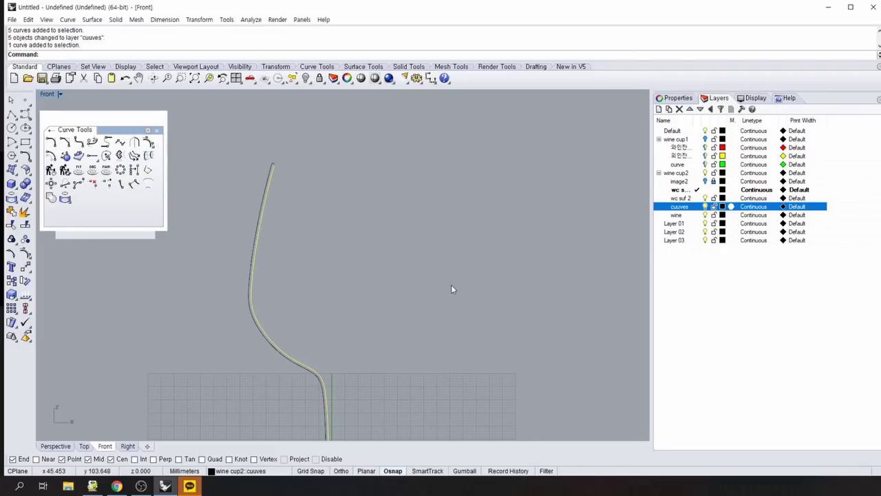
key(ctrl+c)
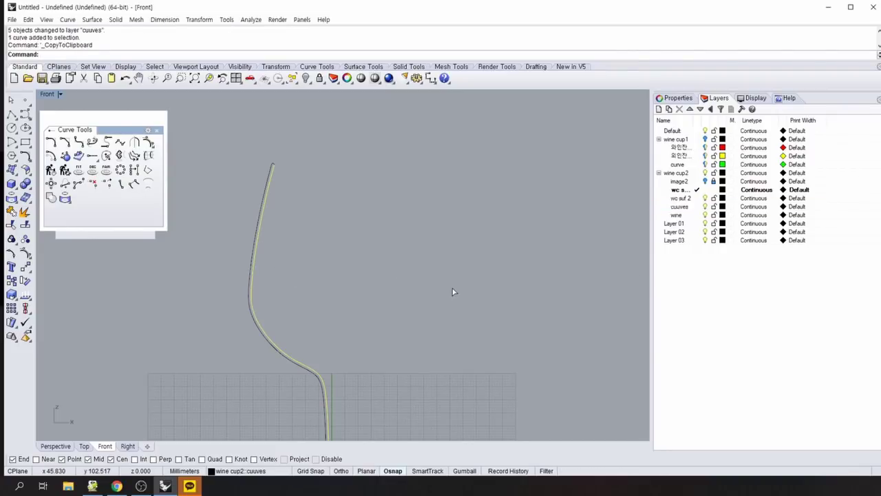
key(ctrl+v)
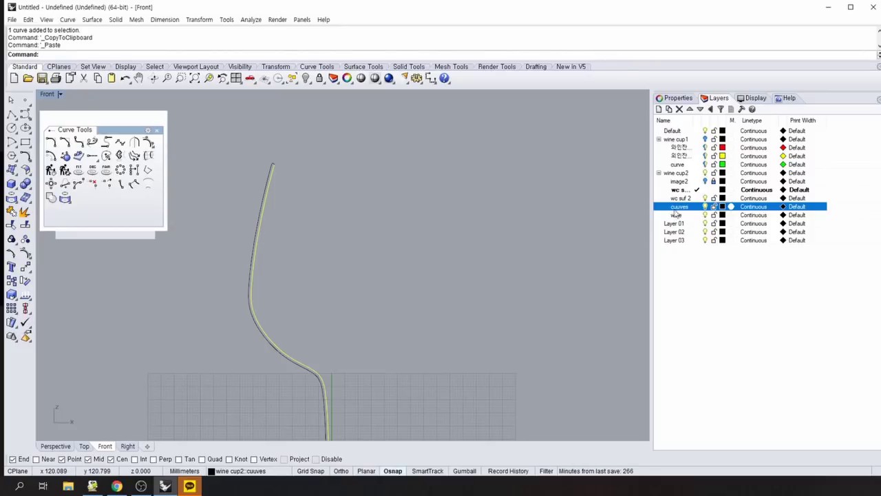
Sort the layer list by name.
right_click(688, 210)
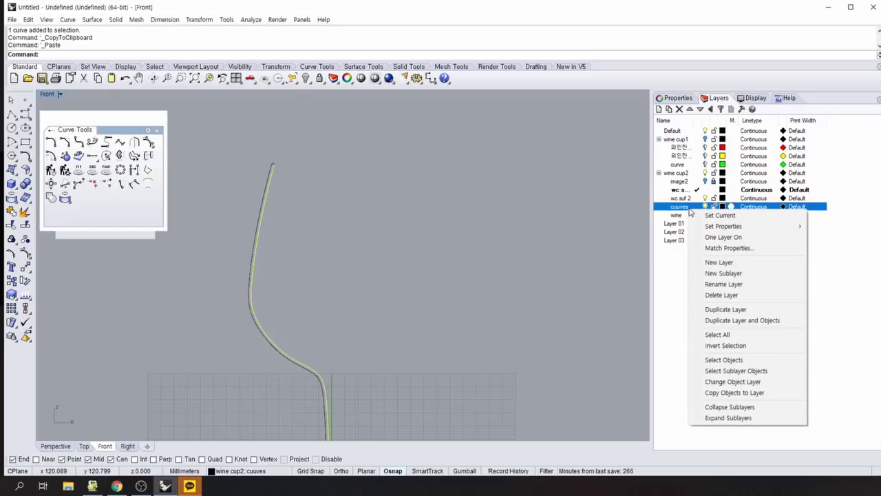
click(659, 110)
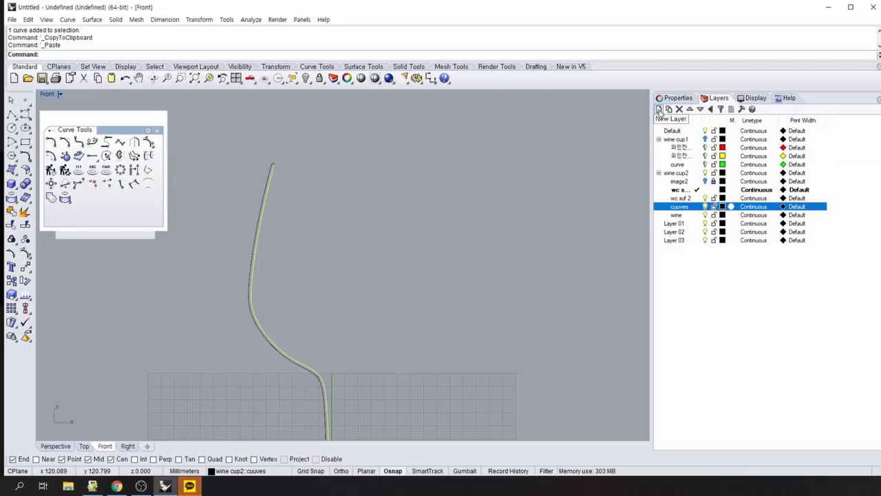
click(664, 121)
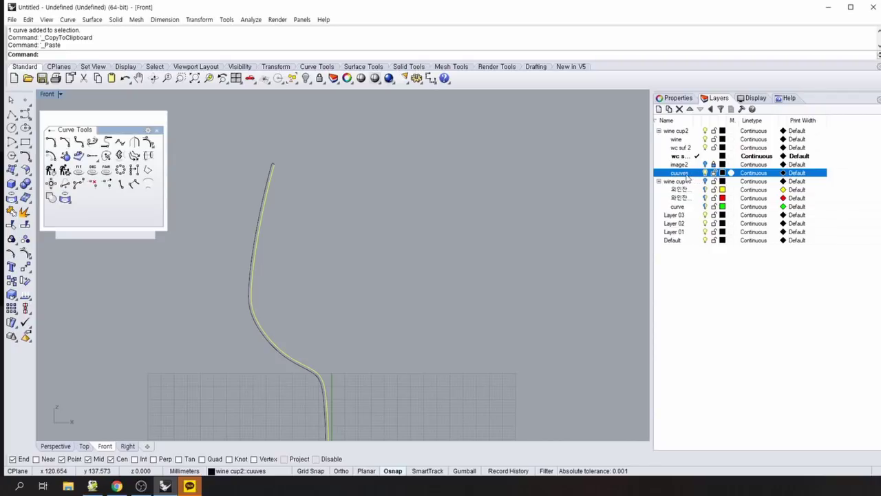
Create a new layer named 'wine curves' inside wine cup2.
click(682, 208)
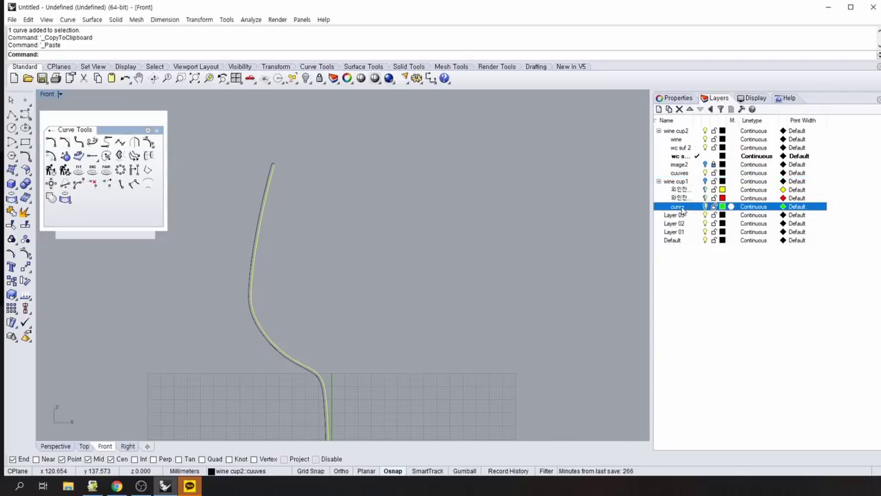
right_click(682, 209)
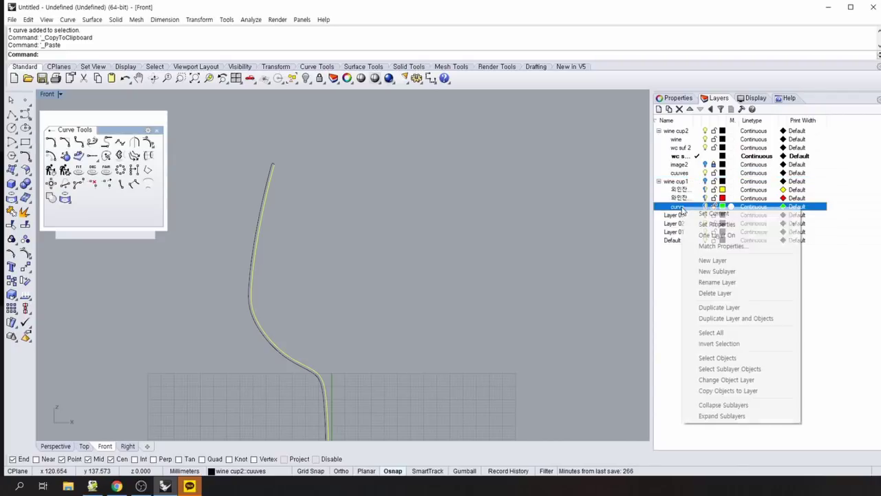
click(618, 237)
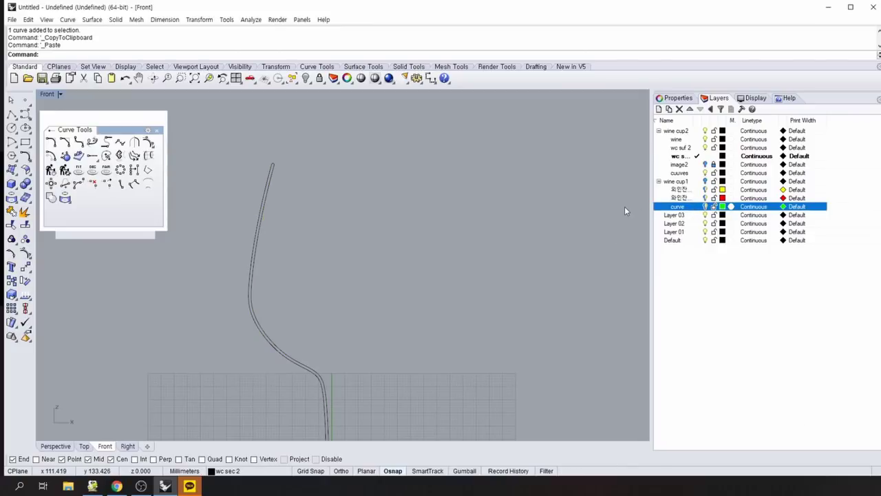
click(679, 174)
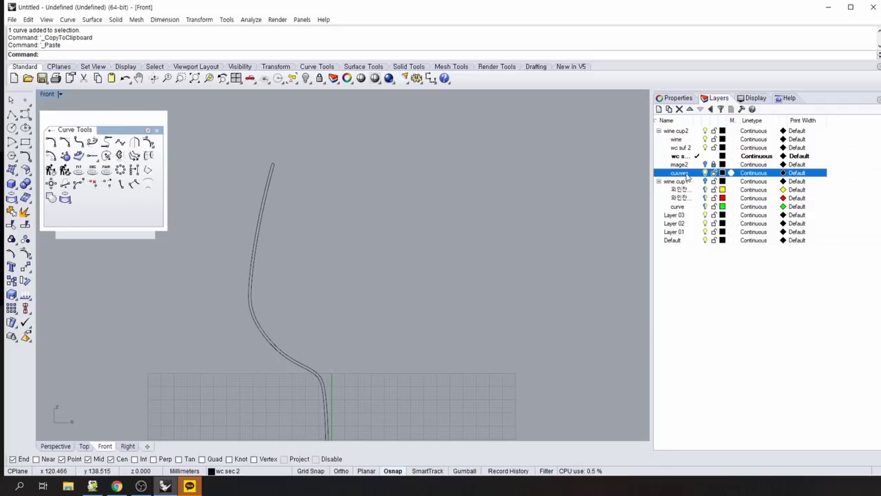
click(659, 108)
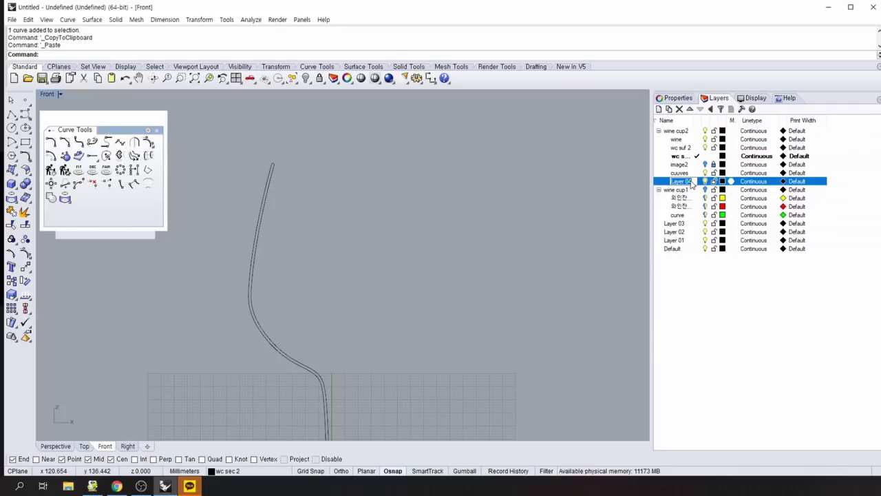
text(wi)
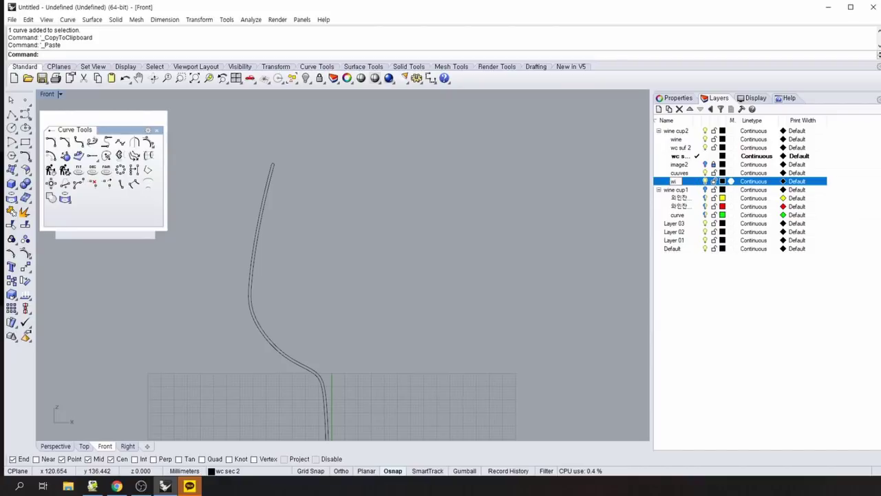
text(ne cu)
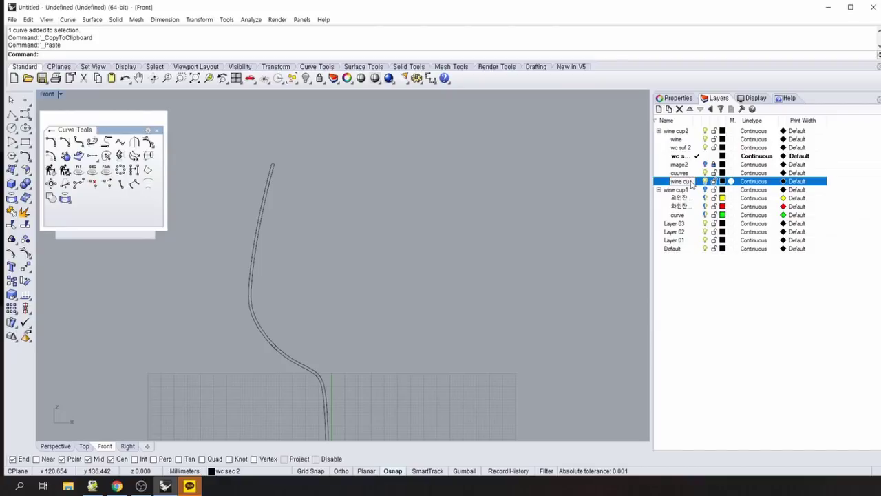
text(rves)
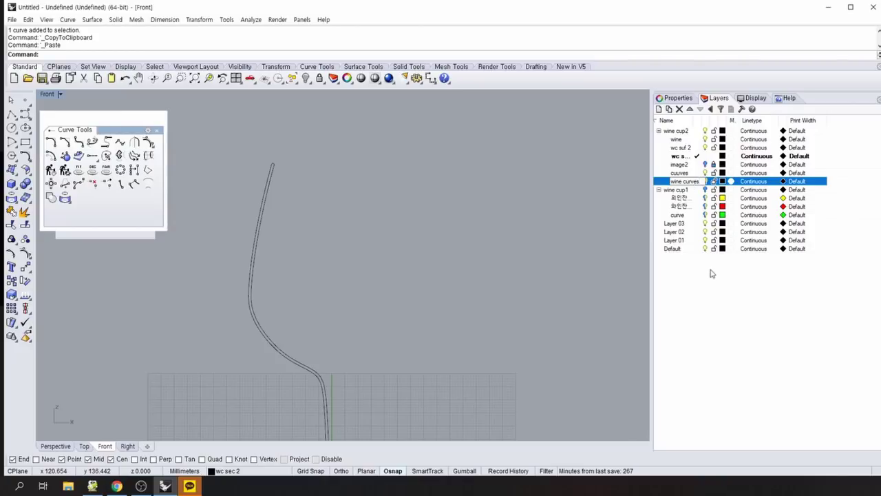
click(739, 322)
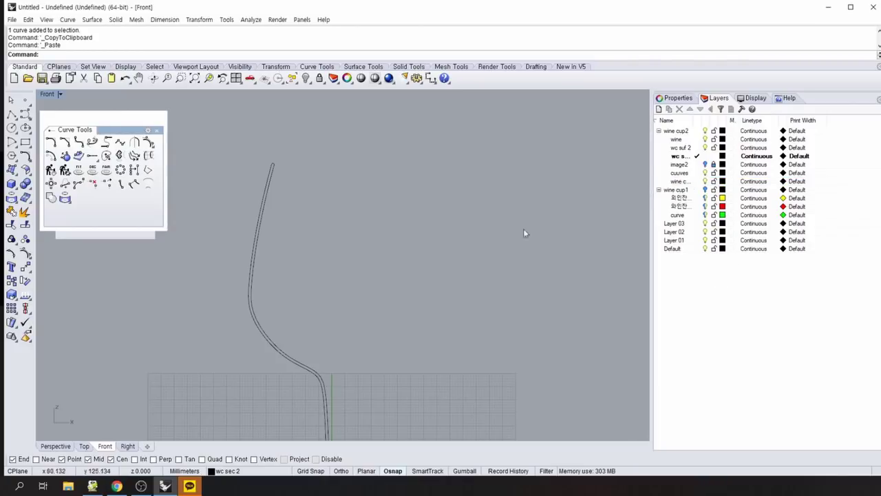
Move one overlapping profile curve onto 'wine curves' and turn the image2 photo layer back on.
scroll(392, 264, down, 3)
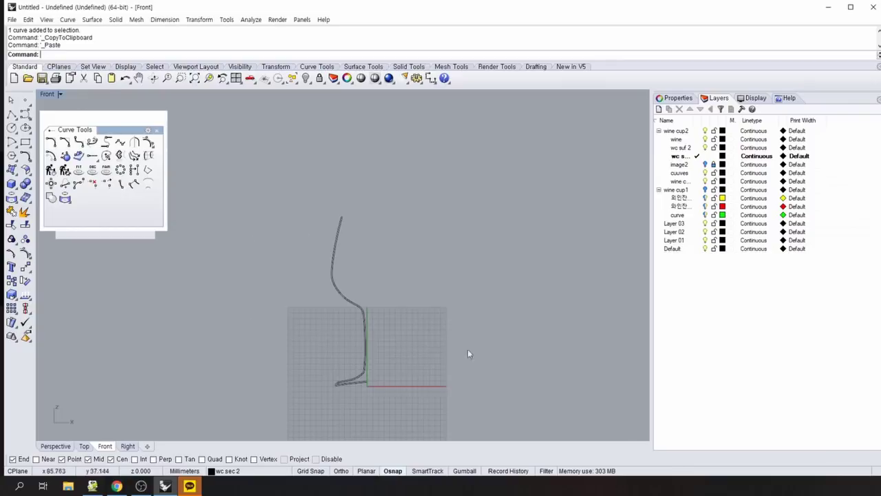
scroll(468, 337, up, 1)
scroll(421, 347, up, 5)
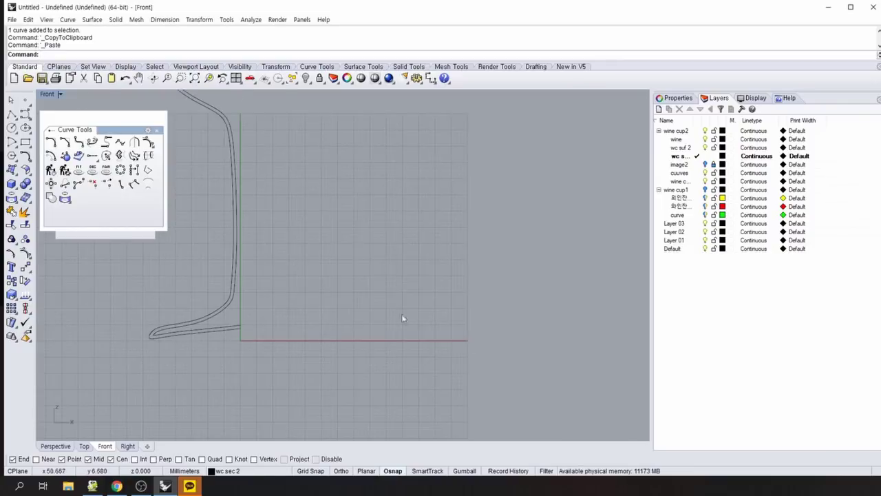
scroll(428, 309, down, 4)
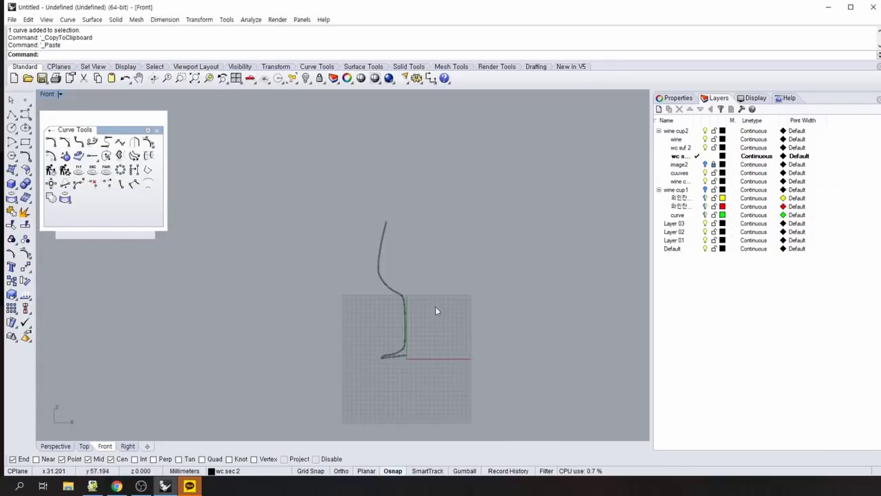
scroll(434, 304, up, 1)
click(355, 228)
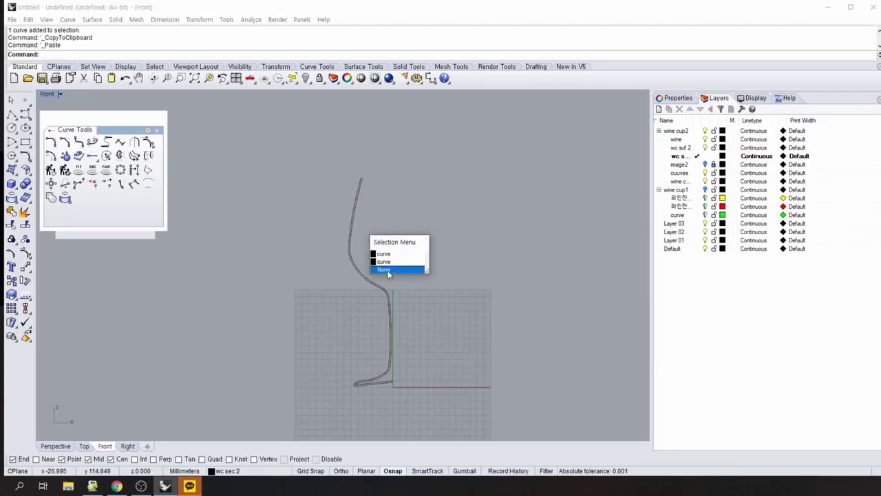
click(409, 254)
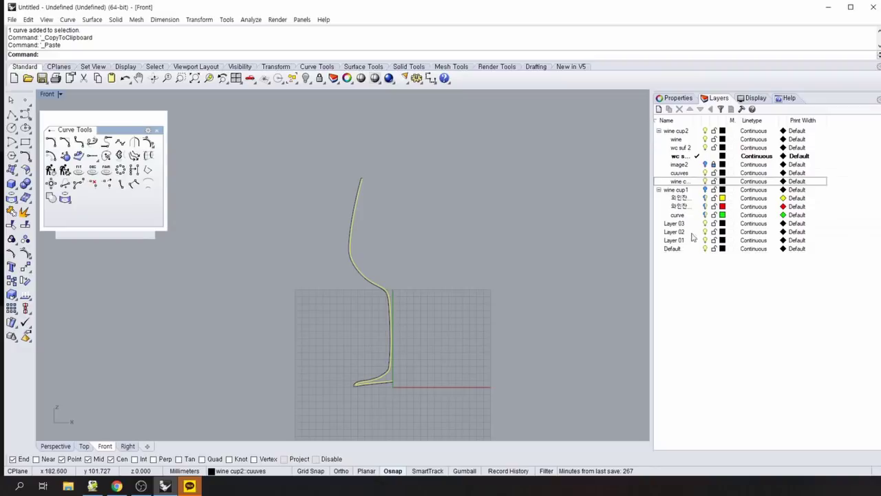
right_click(684, 184)
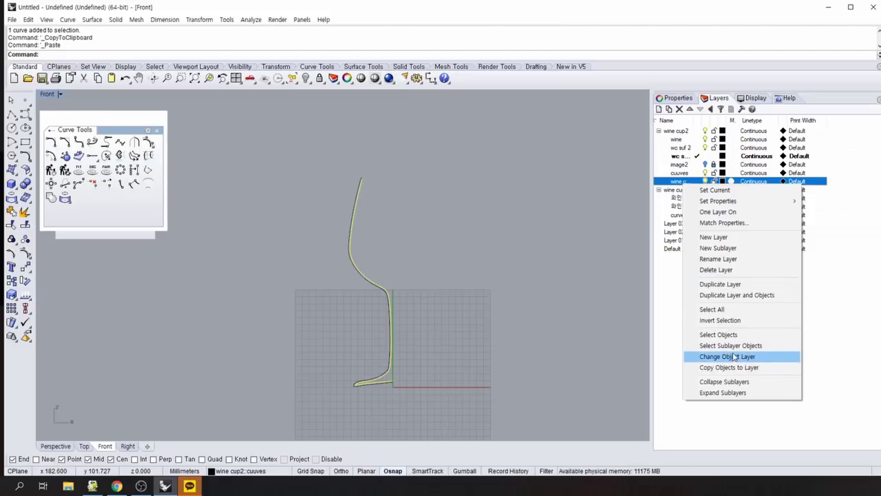
click(729, 357)
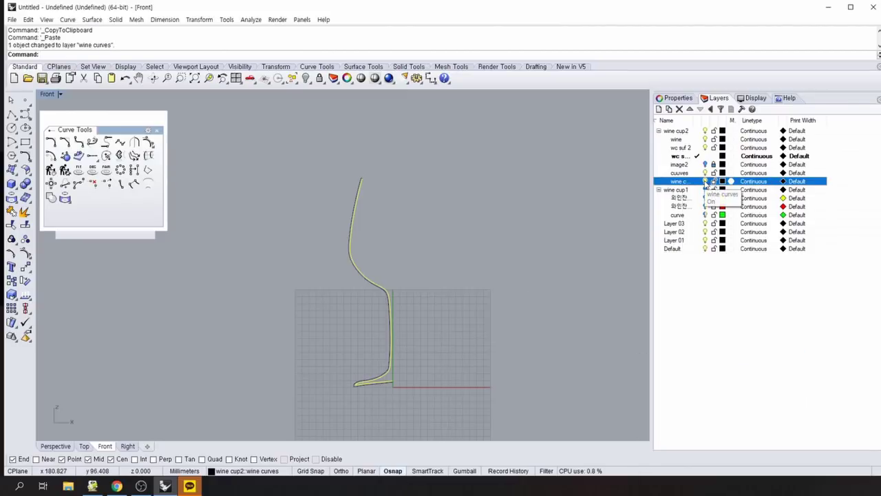
key(Escape)
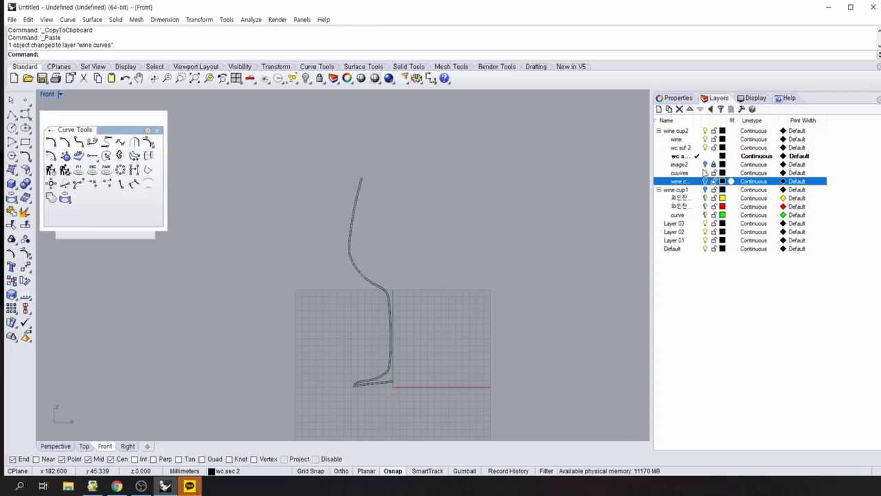
click(705, 165)
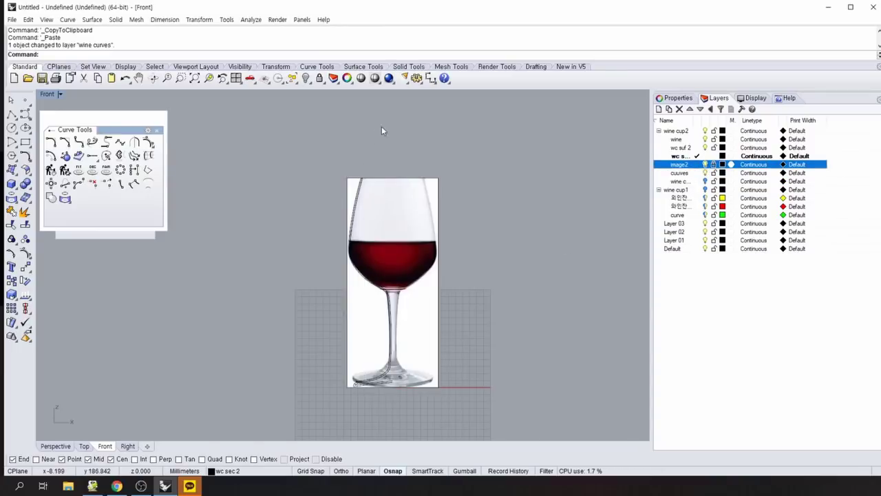
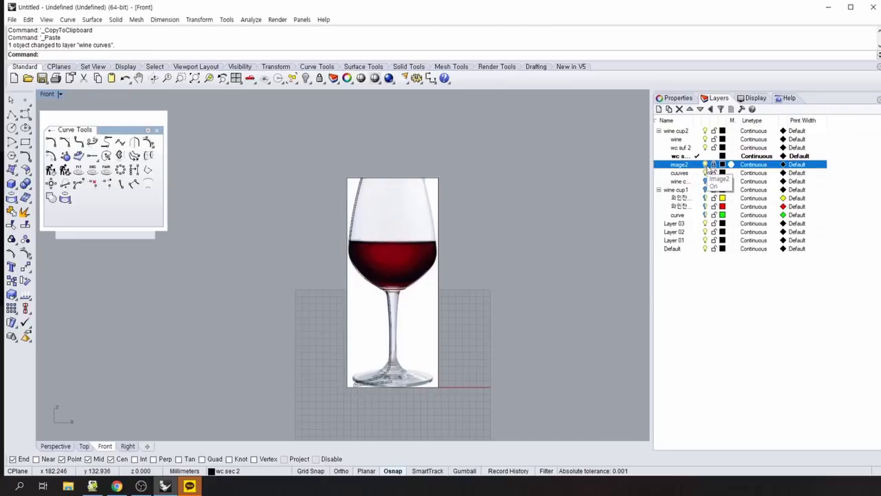
Turn off the image2 reference layer and make Default the current layer.
click(706, 165)
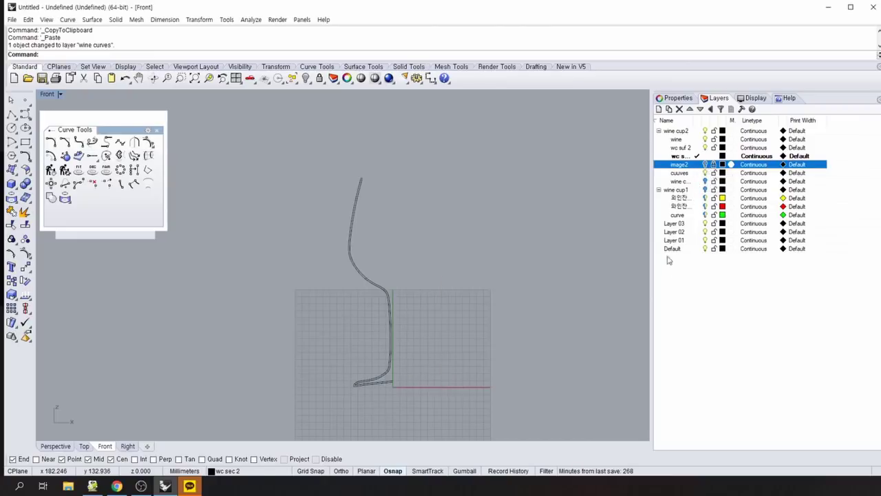
click(697, 305)
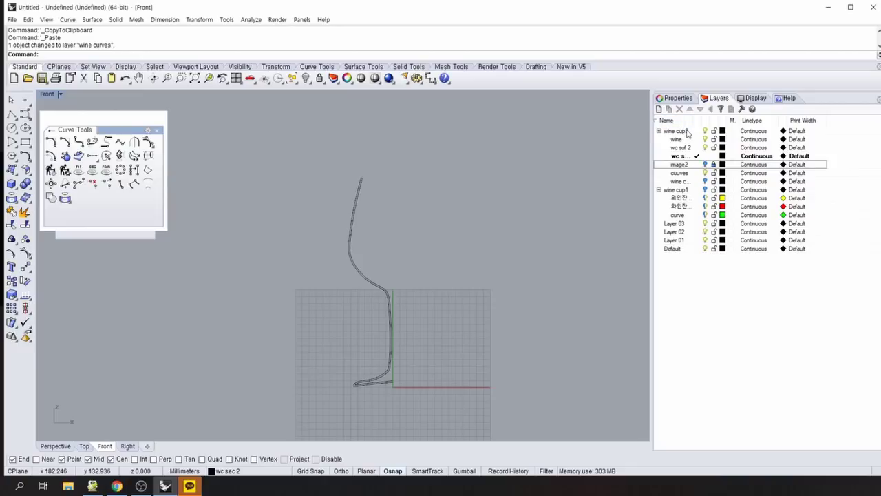
double_click(677, 251)
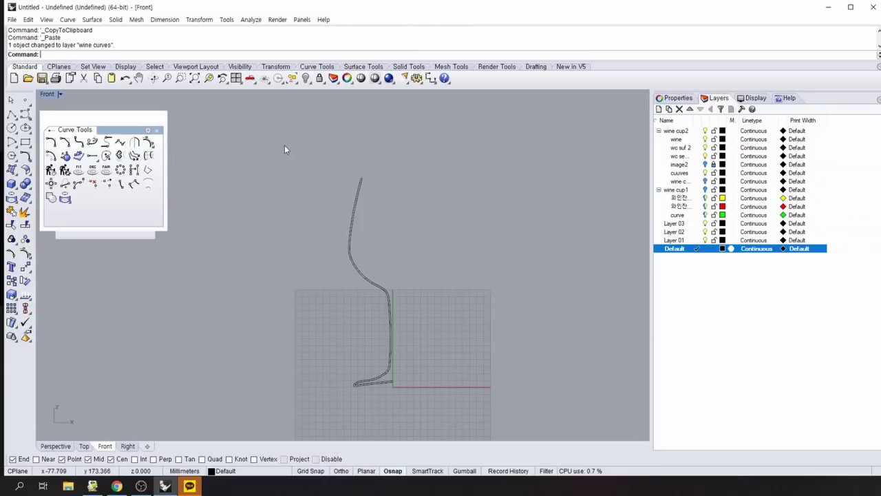
Window-select the traced profile curves and inspect the overlapping curves at the profile's top.
drag(284, 144, 426, 404)
key(Escape)
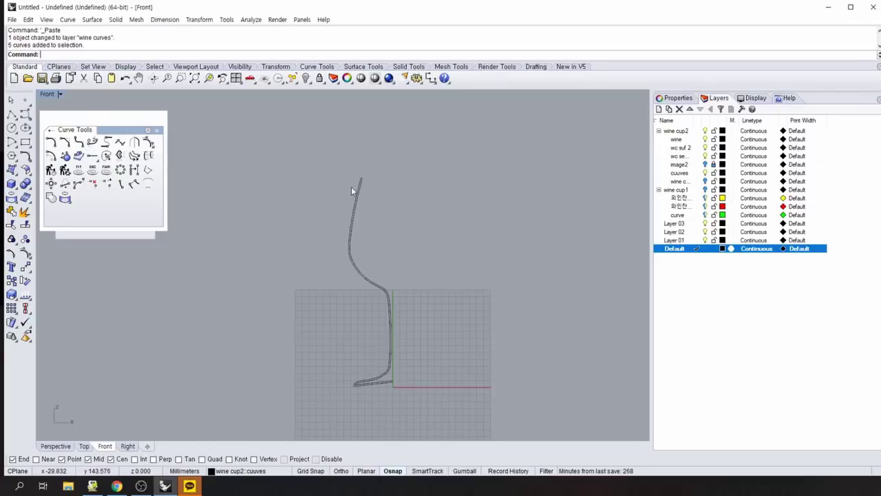
scroll(354, 177, up, 1)
middle_click(354, 177)
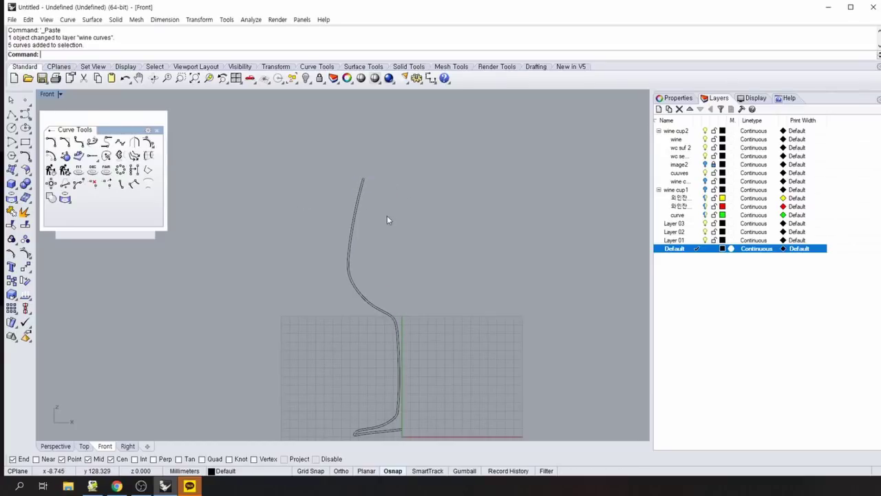
click(363, 179)
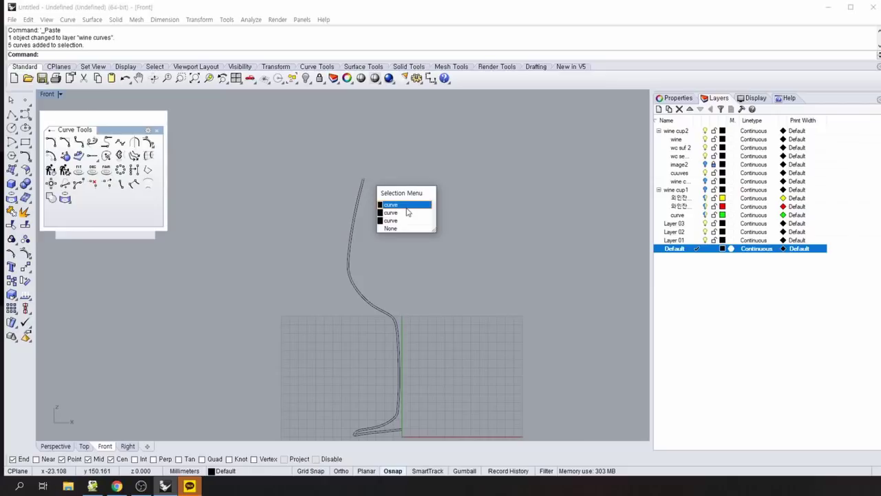
click(386, 204)
click(399, 207)
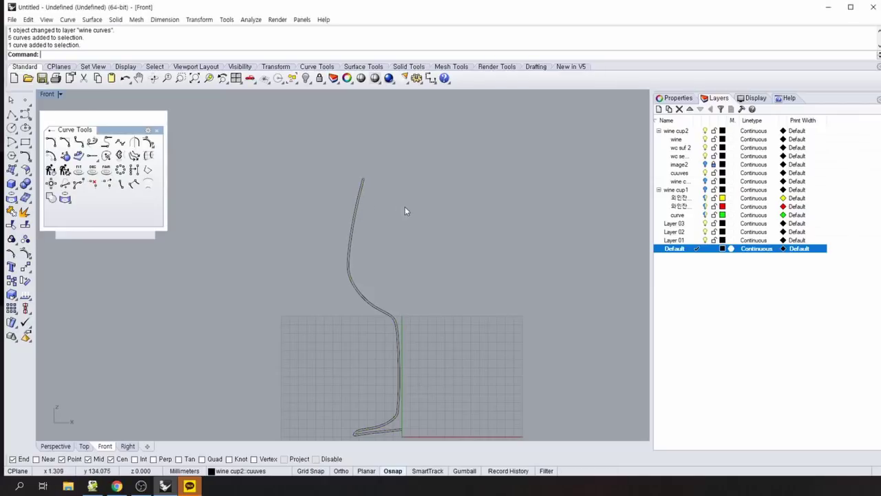
scroll(489, 342, down, 2)
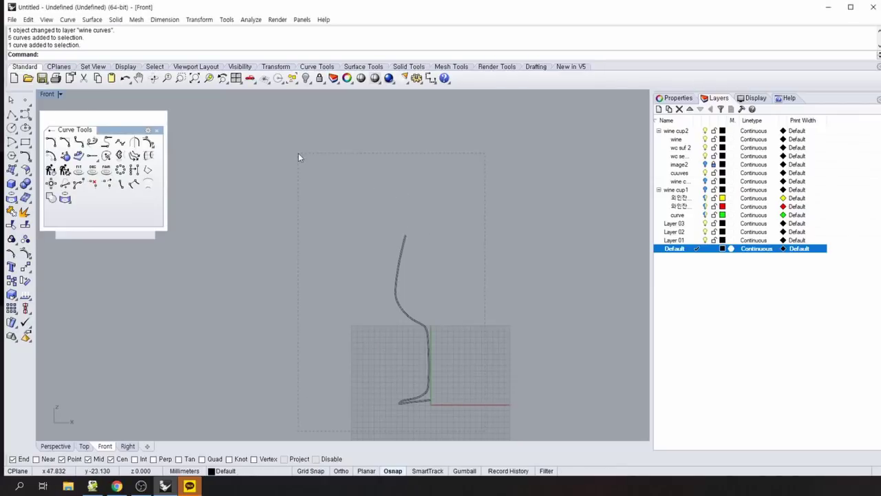
Join the five profile curves into one open curve, then repeat Join.
drag(298, 153, 298, 154)
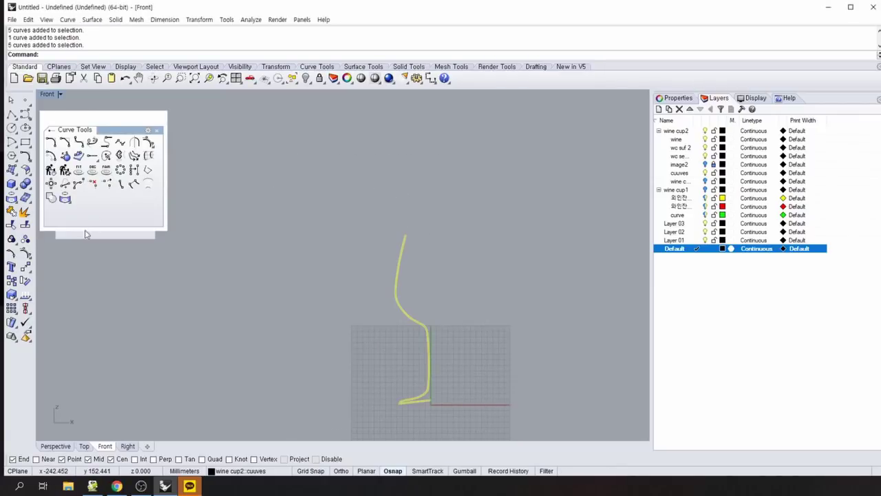
click(11, 212)
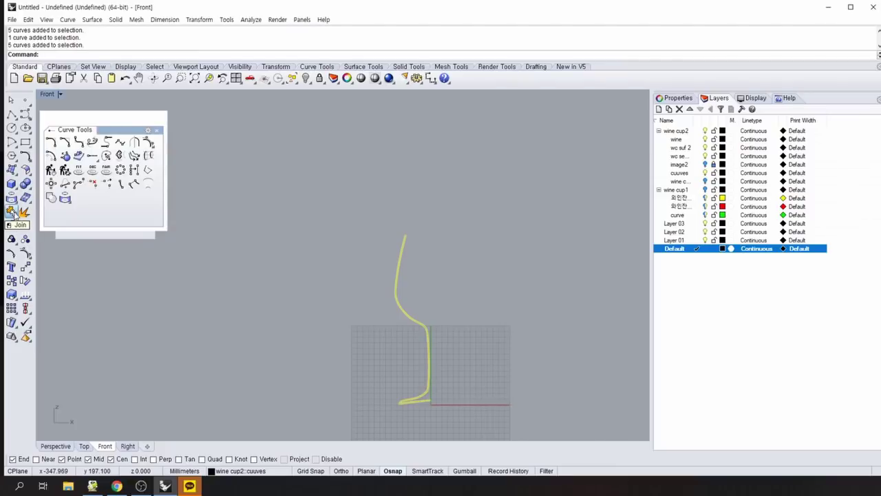
click(399, 271)
click(445, 272)
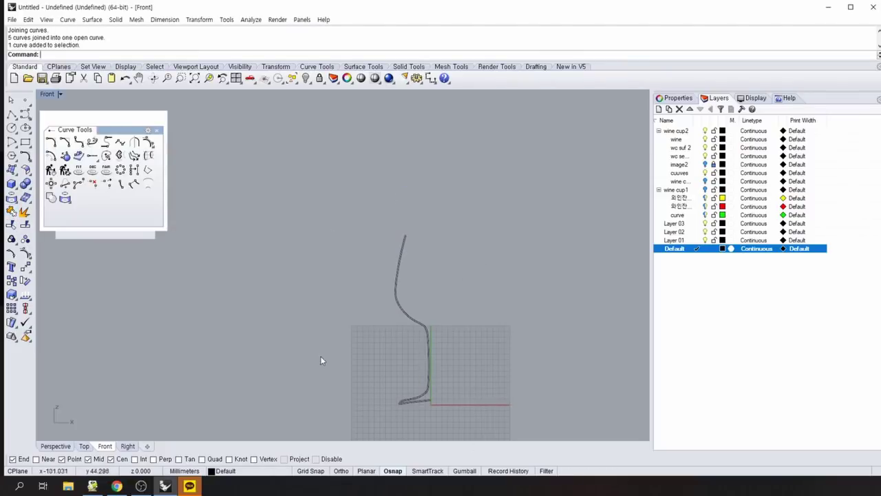
scroll(320, 360, up, 3)
right_drag(360, 315, 220, 295)
right_click(223, 300)
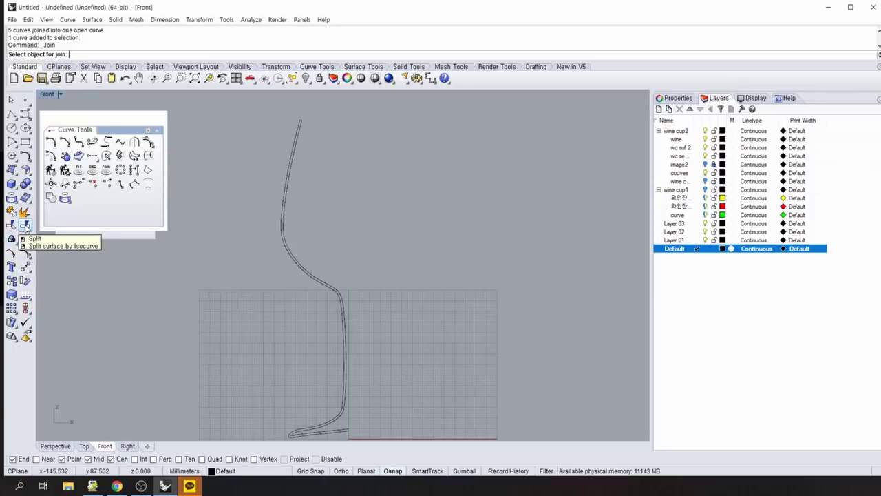
Split the joined profile with the Point option at the bowl-stem joint.
click(25, 226)
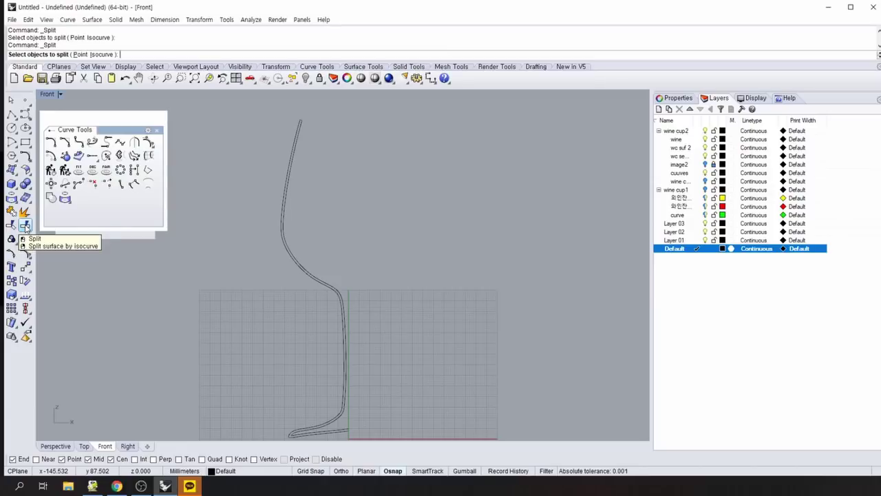
click(82, 55)
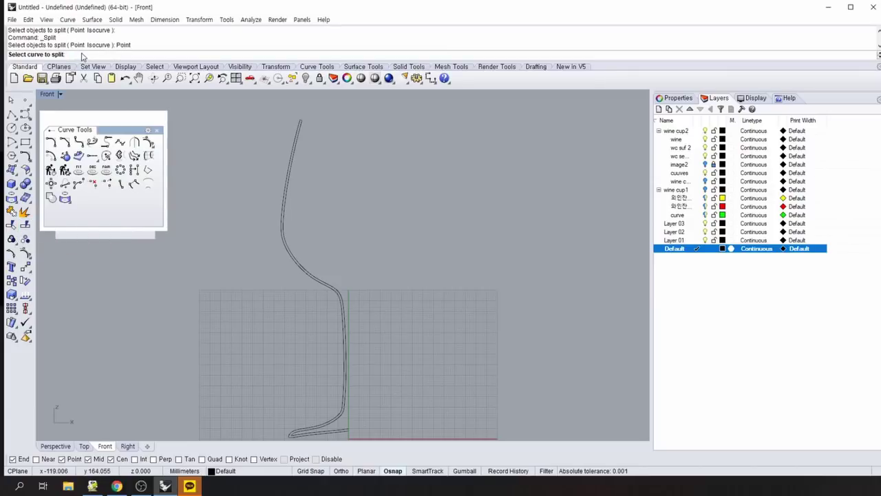
click(329, 288)
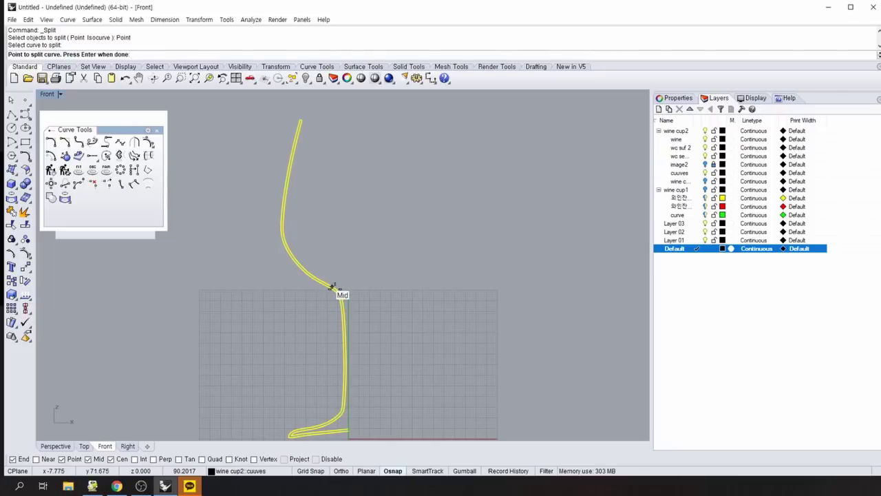
click(337, 289)
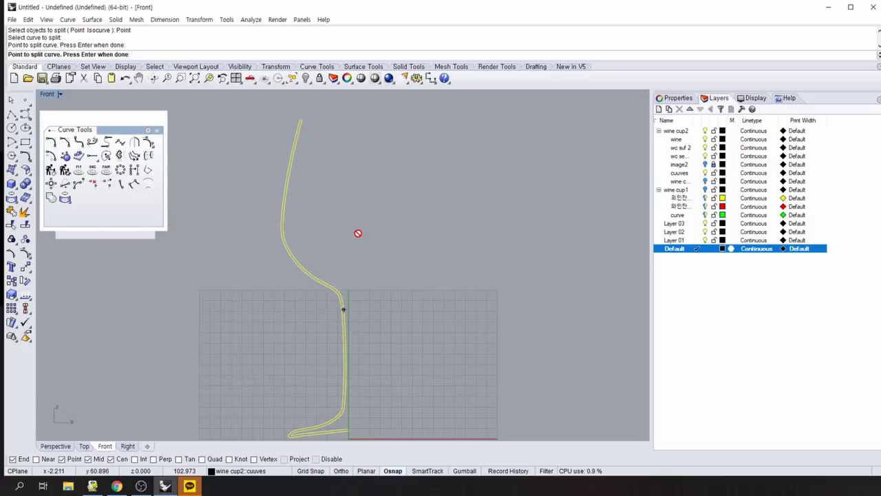
key(Return)
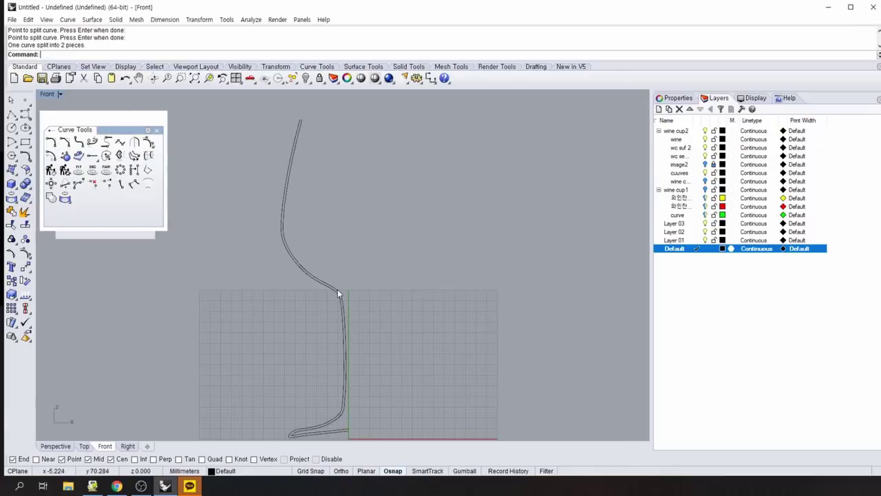
Select the lower stem piece of the split profile and delete it.
click(339, 295)
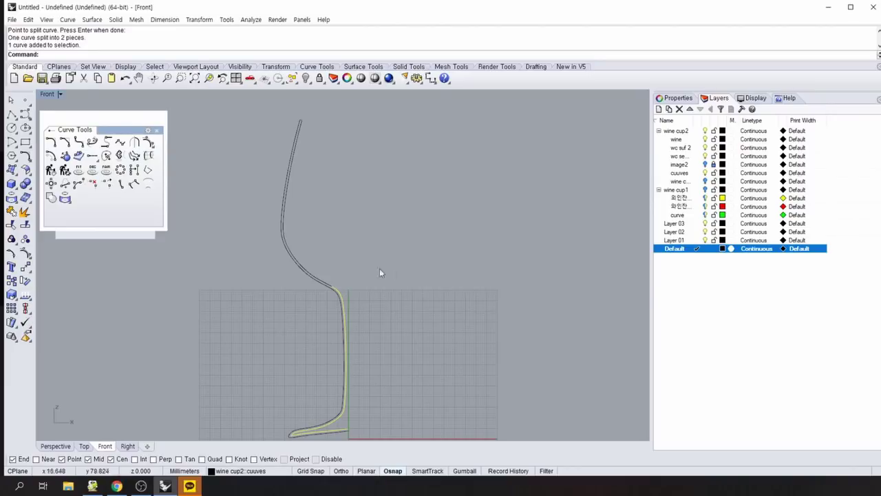
click(309, 271)
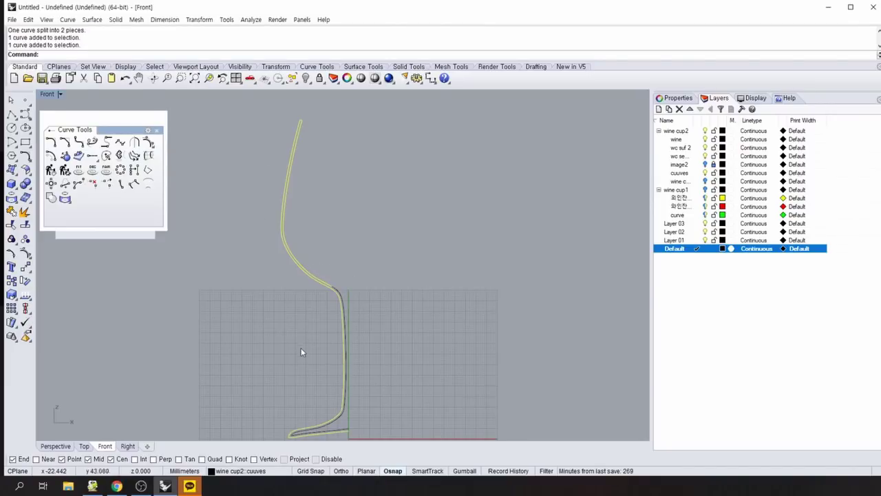
click(341, 300)
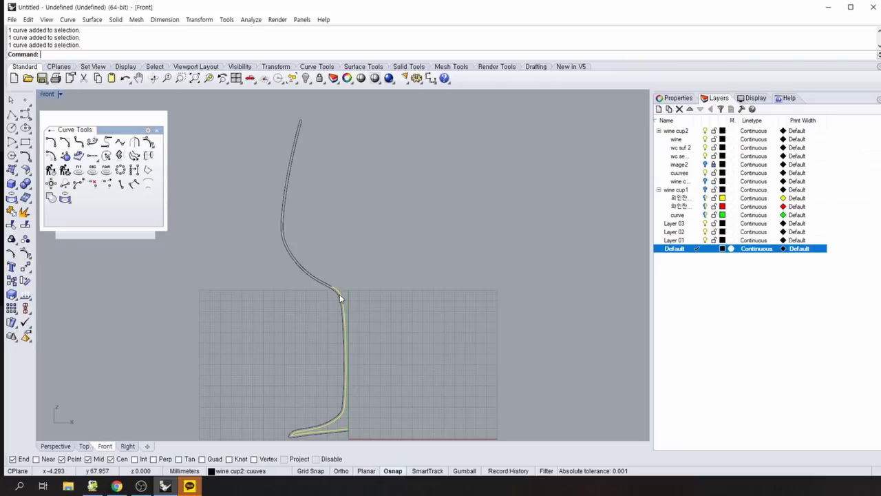
key(Delete)
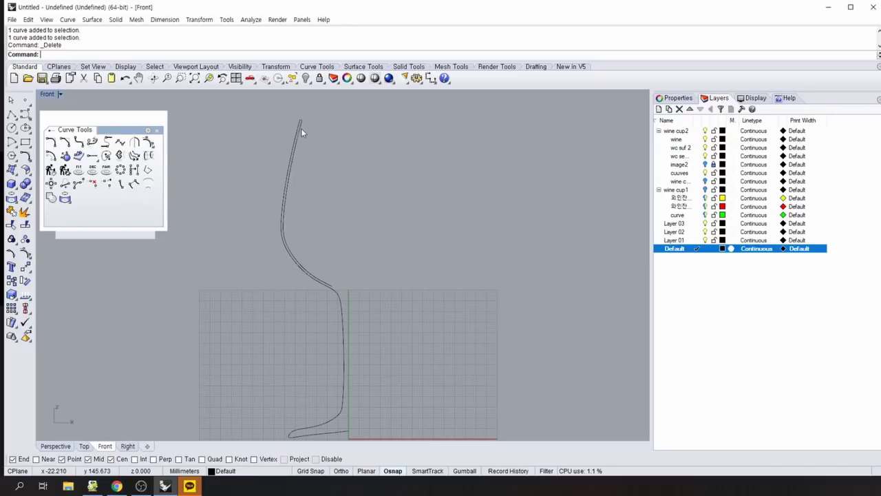
Show the profile curve's control points and drag a bowl-shoulder point to the right.
click(292, 151)
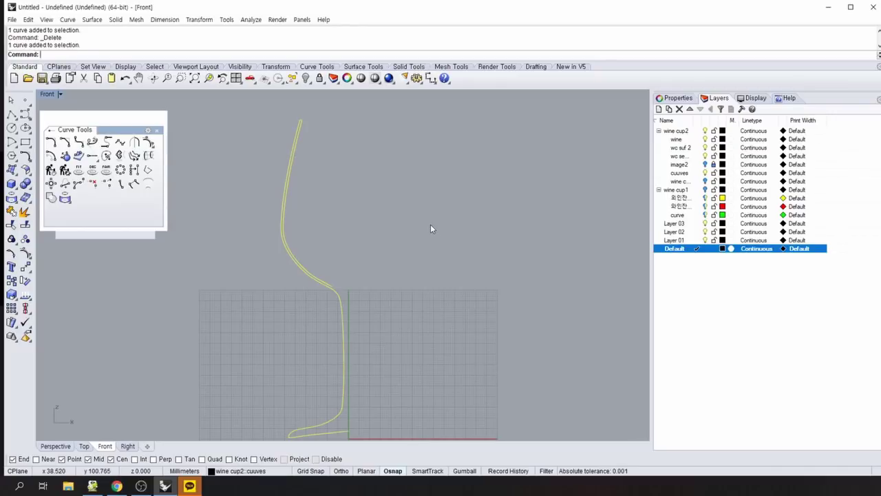
key(F10)
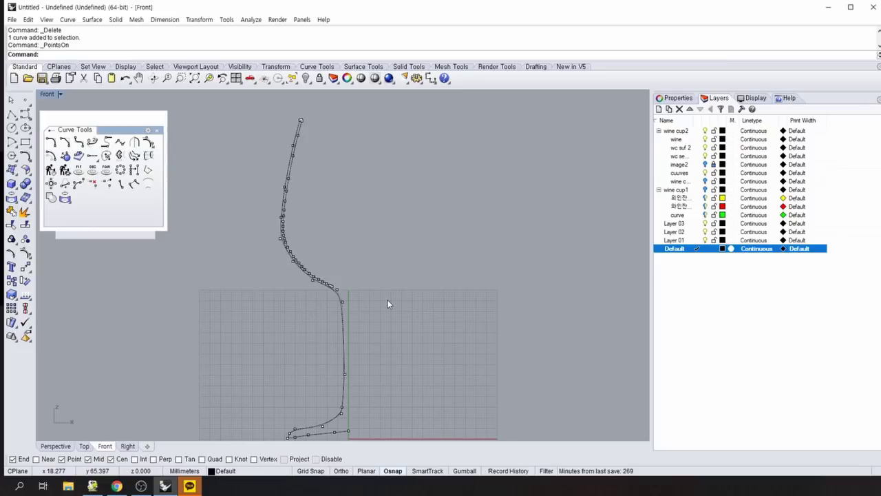
scroll(388, 303, up, 5)
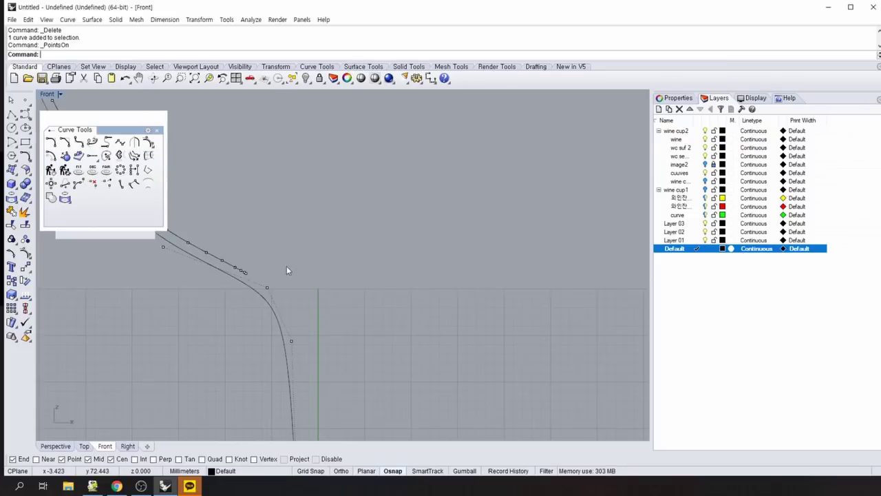
scroll(286, 266, up, 2)
click(322, 287)
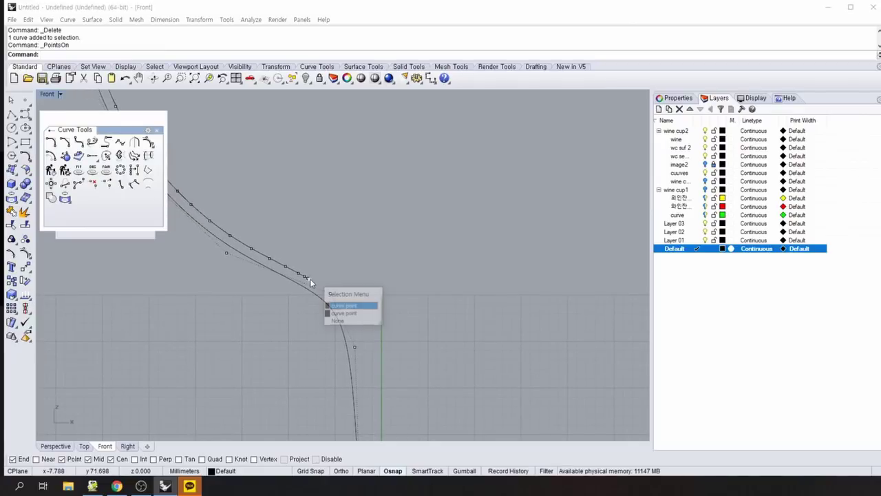
click(349, 306)
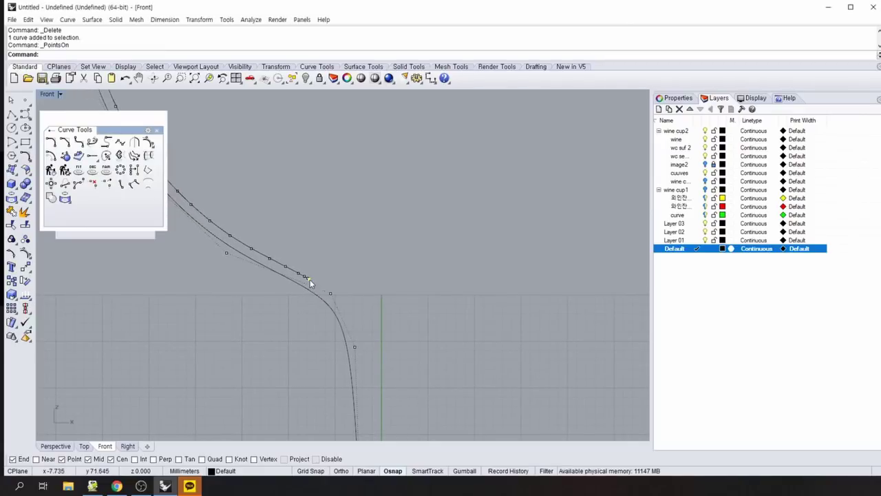
drag(310, 282, 380, 278)
Delete three control points near the curve's end and the bowl base.
click(307, 280)
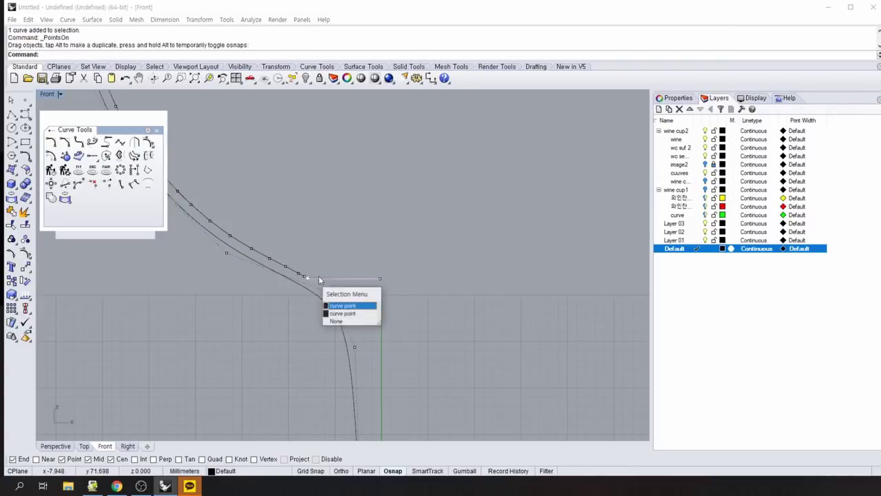
click(344, 305)
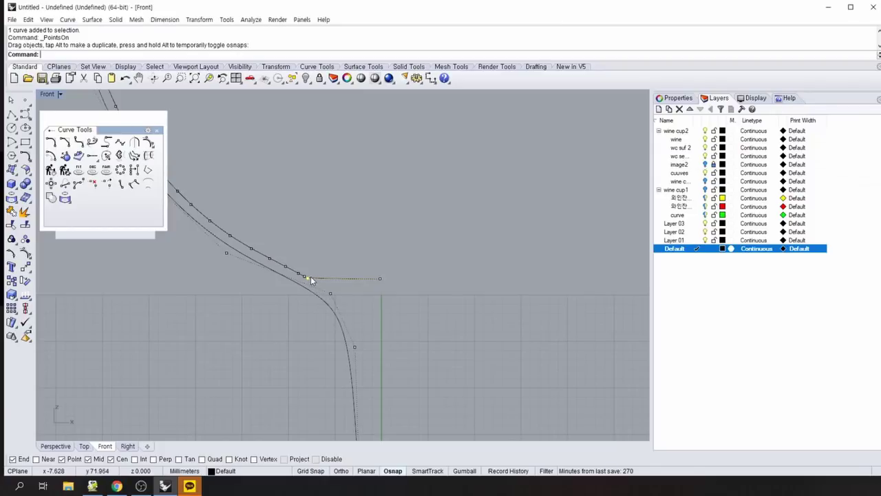
click(319, 263)
click(306, 278)
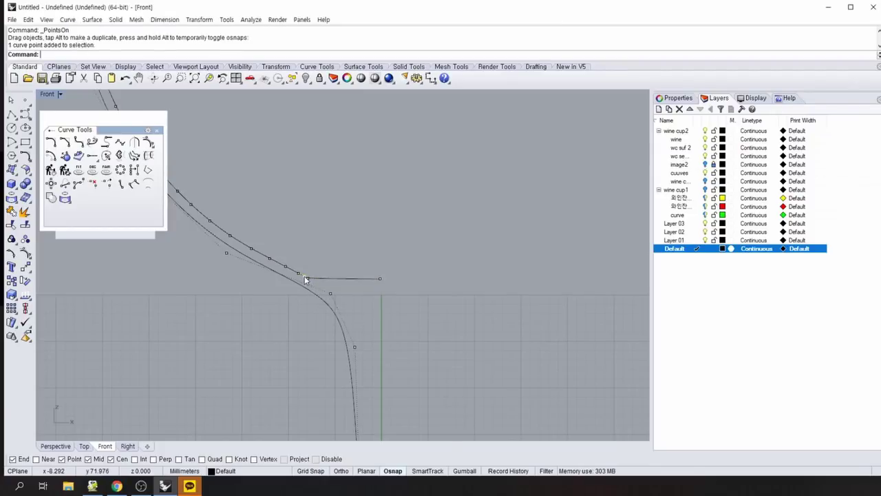
key(Delete)
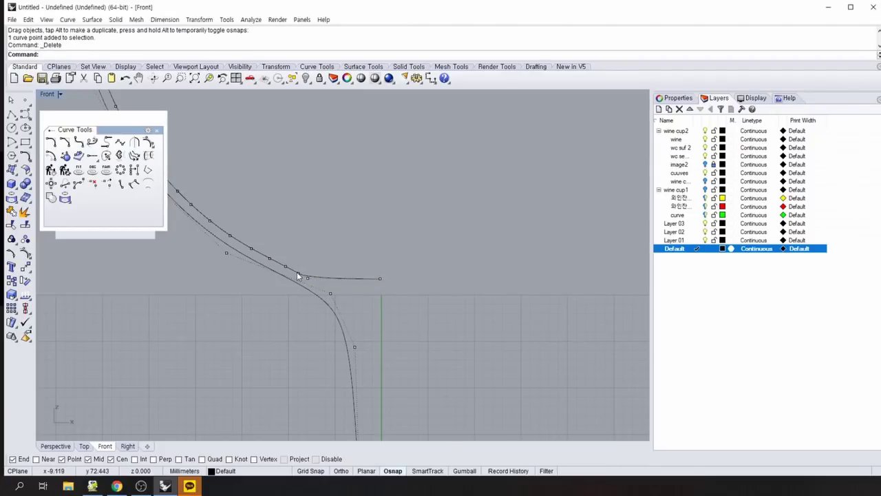
click(285, 266)
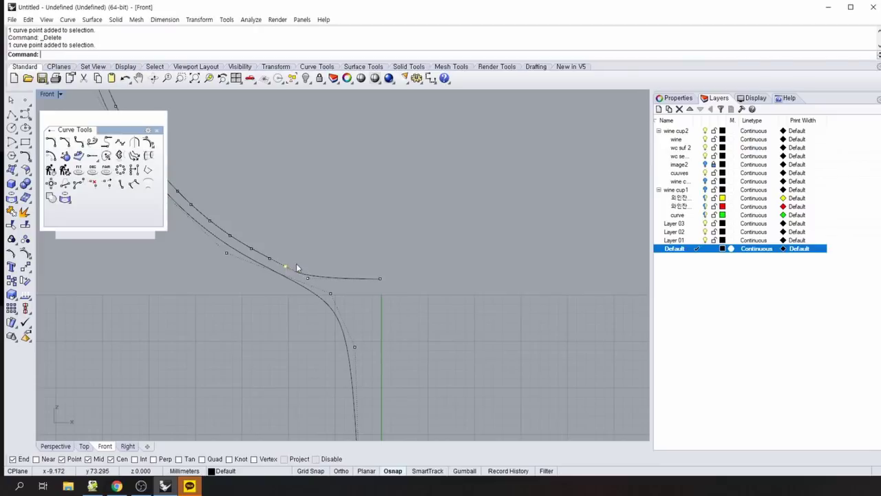
key(Delete)
click(229, 235)
key(Delete)
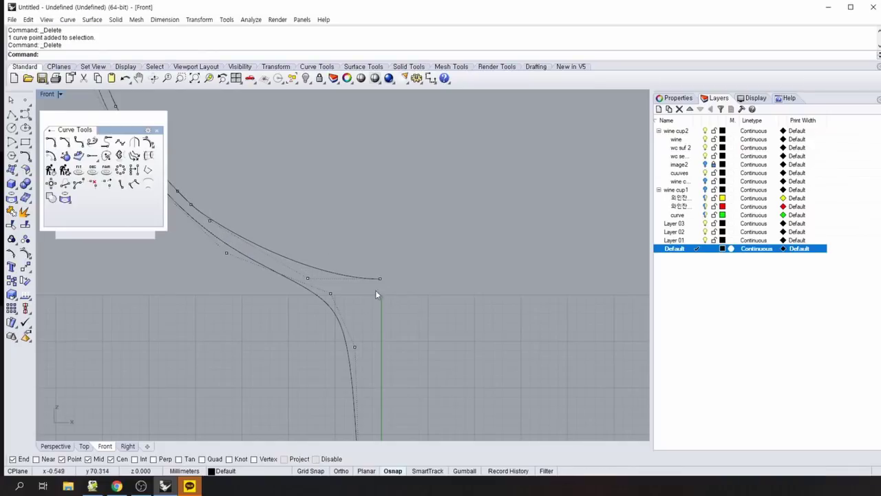
Drag the curve's end point to reshape the bowl base, then hide control points.
drag(379, 279, 408, 294)
scroll(409, 294, down, 5)
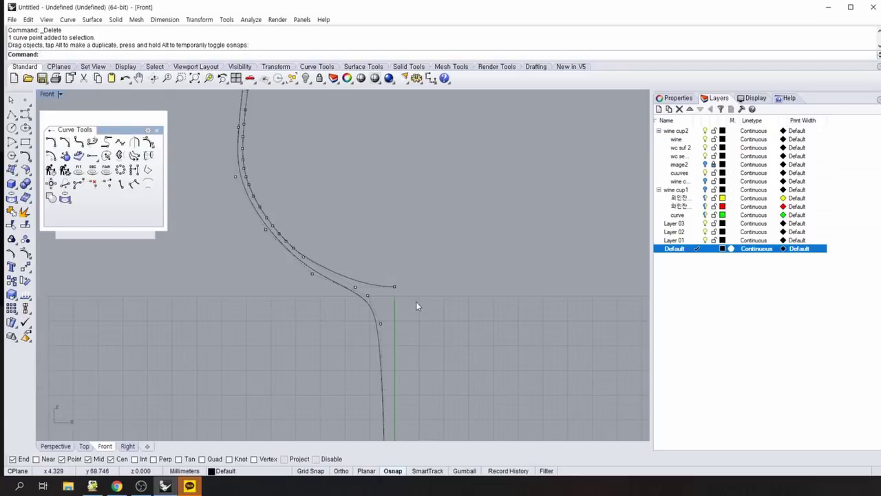
right_drag(473, 301, 402, 293)
right_click(420, 307)
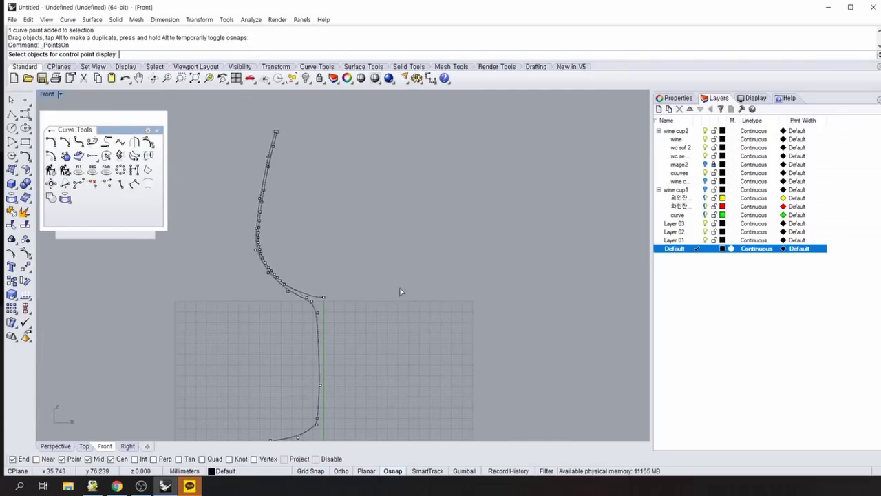
right_click(405, 289)
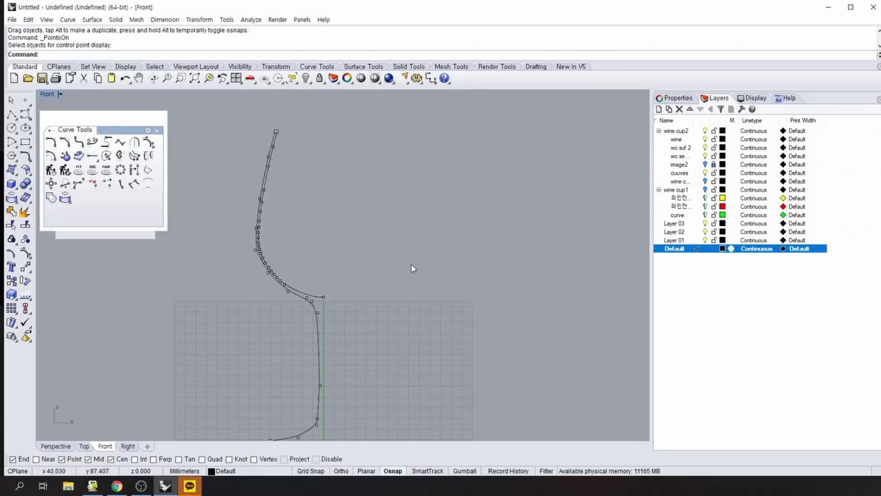
mouse_move(398, 298)
right_down()
mouse_move(402, 231)
mouse_move(392, 314)
right_up()
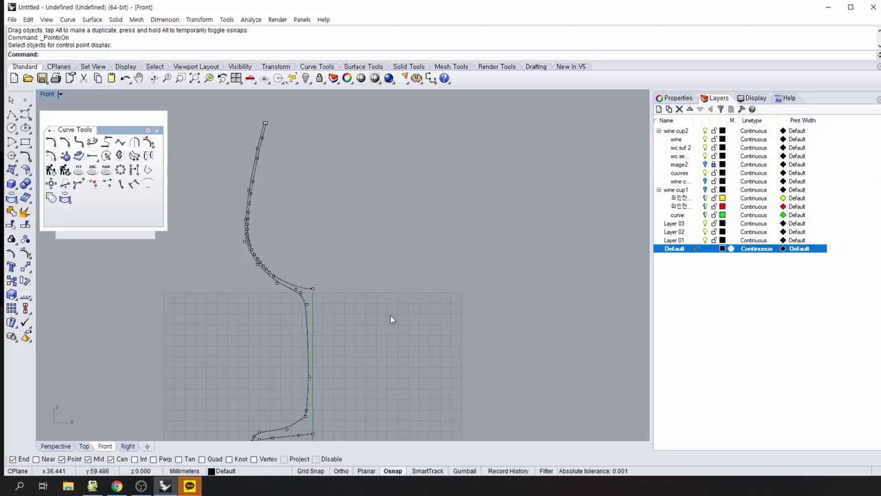
key(F11)
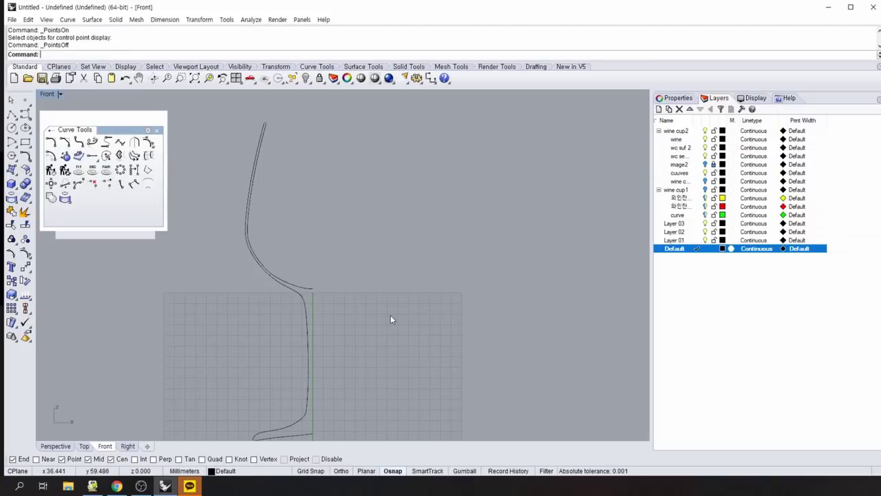
Zoom out and recentre the Front view, then switch to the four-viewport layout.
scroll(409, 326, down, 4)
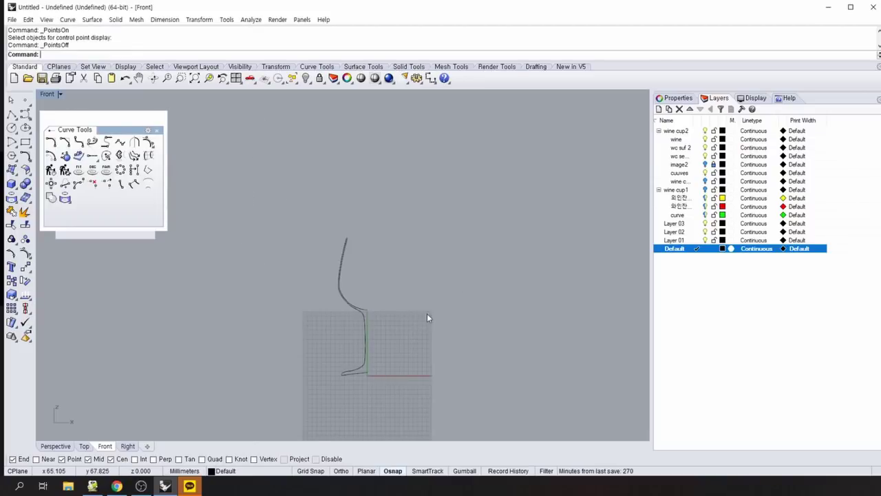
right_drag(426, 313, 395, 300)
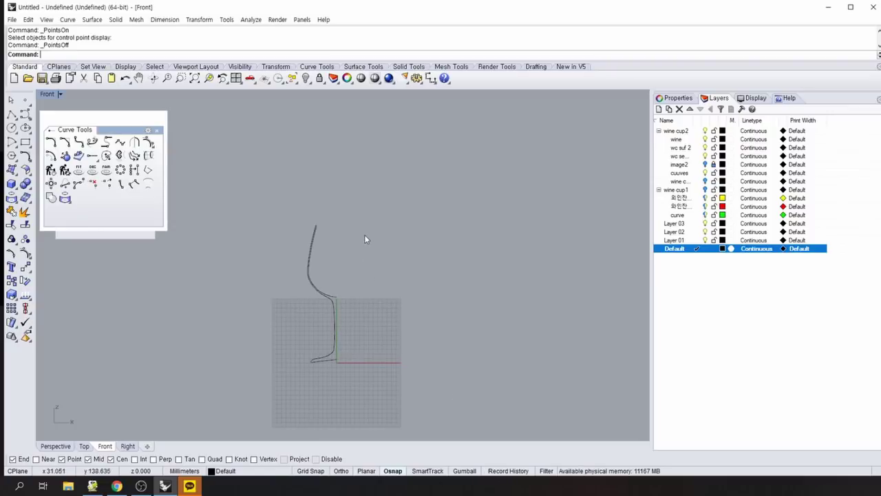
right_drag(417, 228, 349, 253)
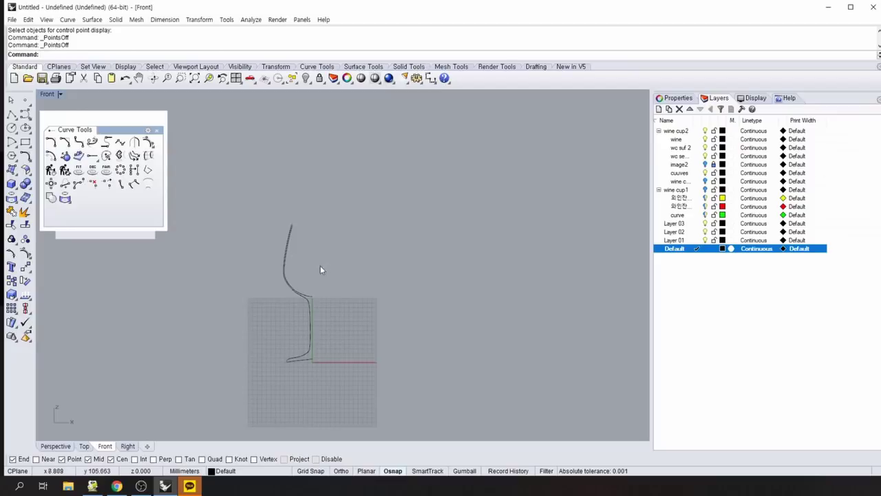
click(235, 78)
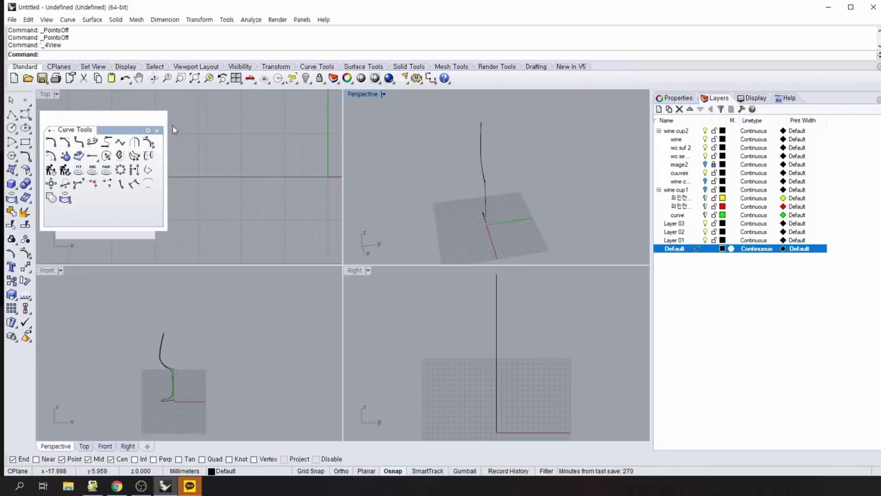
Revolve the profile curve a full circle about a vertical axis from the origin.
click(12, 169)
drag(82, 168, 89, 136)
click(130, 163)
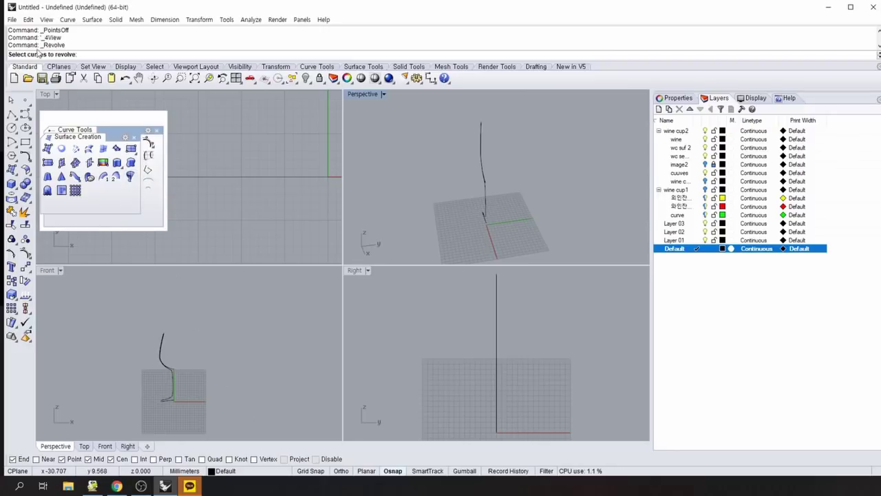
click(159, 363)
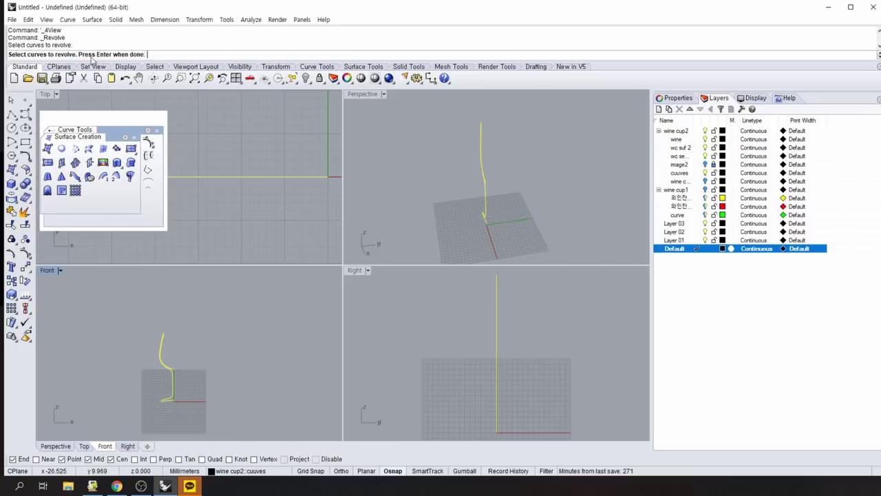
key(Return)
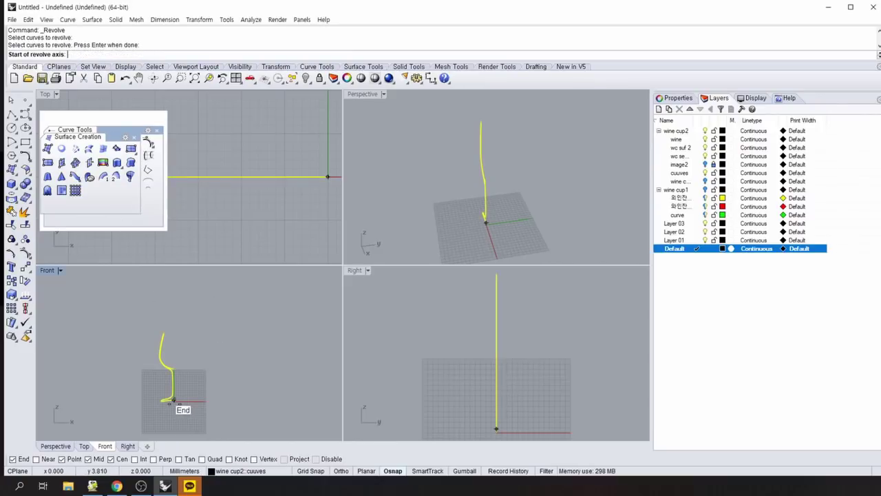
scroll(195, 373, up, 2)
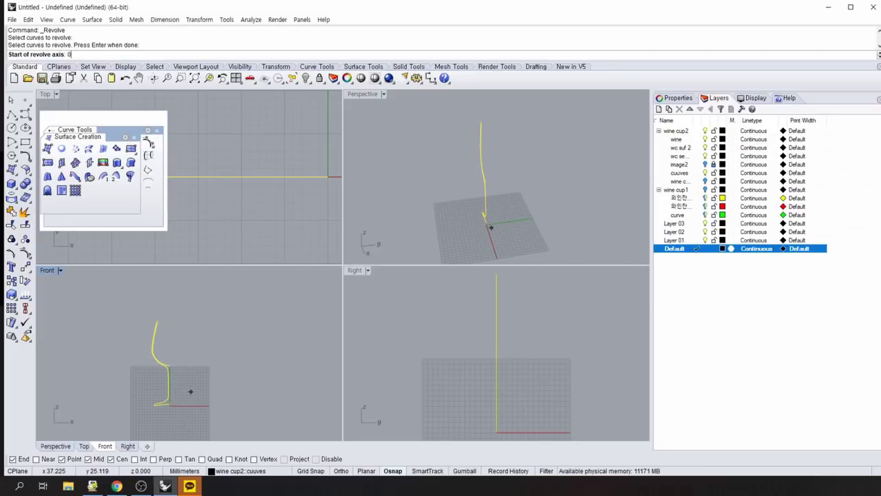
key(Return)
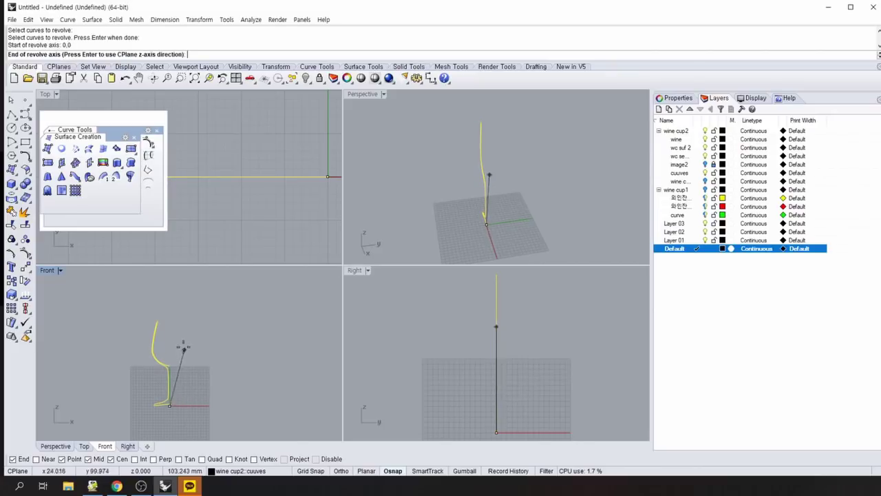
click(170, 291)
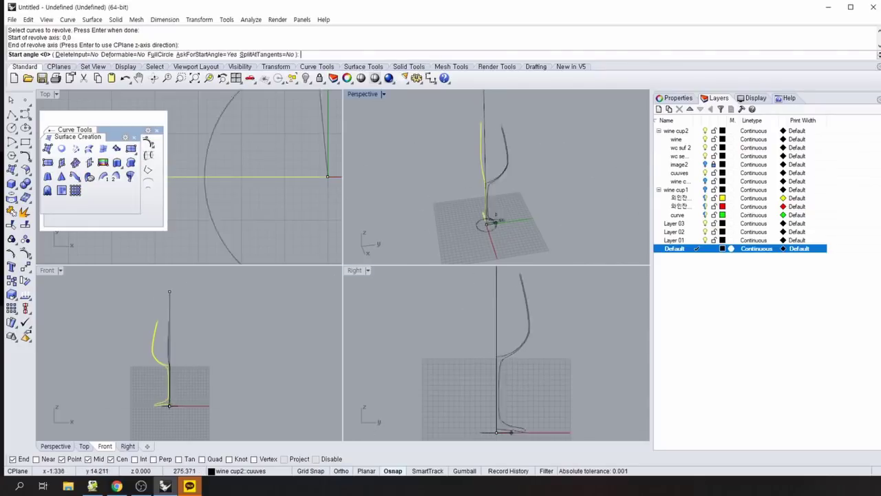
click(166, 57)
right_drag(545, 178, 417, 173)
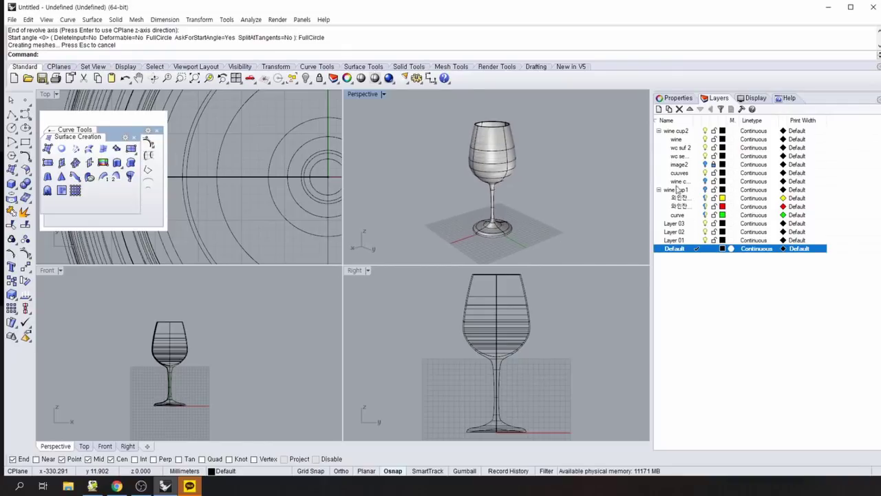
Compare the glass against the image2 photo and turn off the wine curves layer.
click(705, 165)
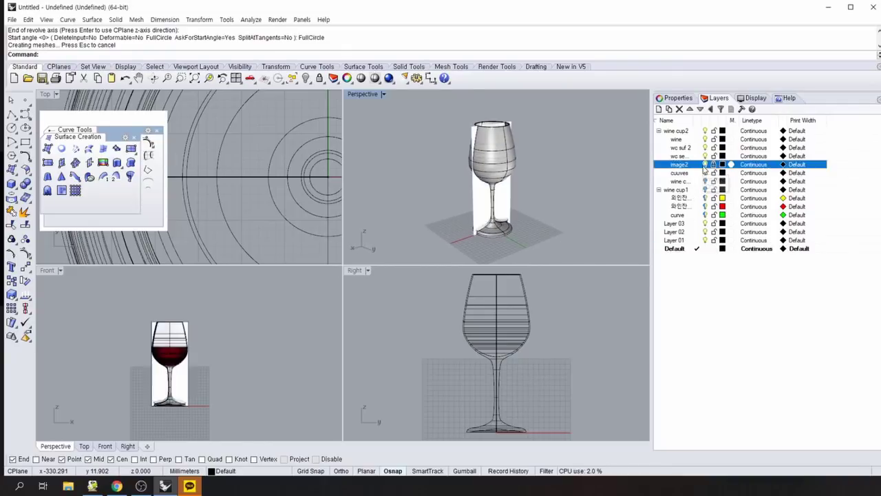
right_drag(581, 242, 537, 213)
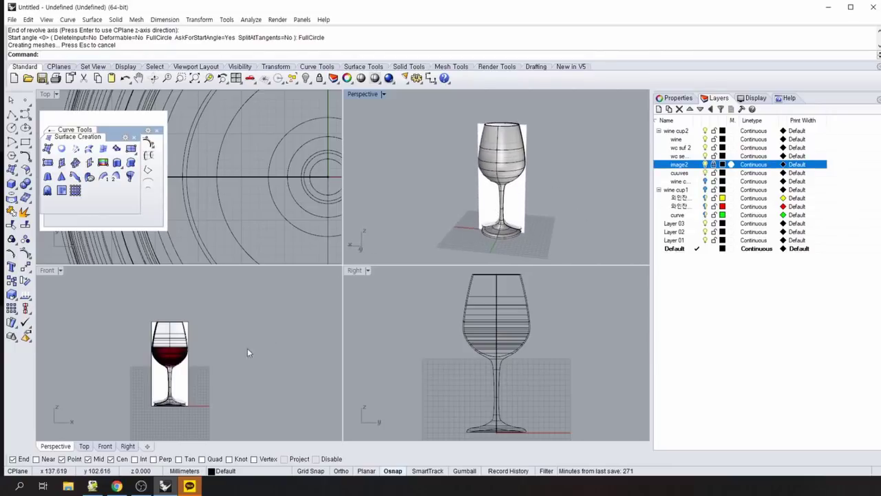
click(705, 181)
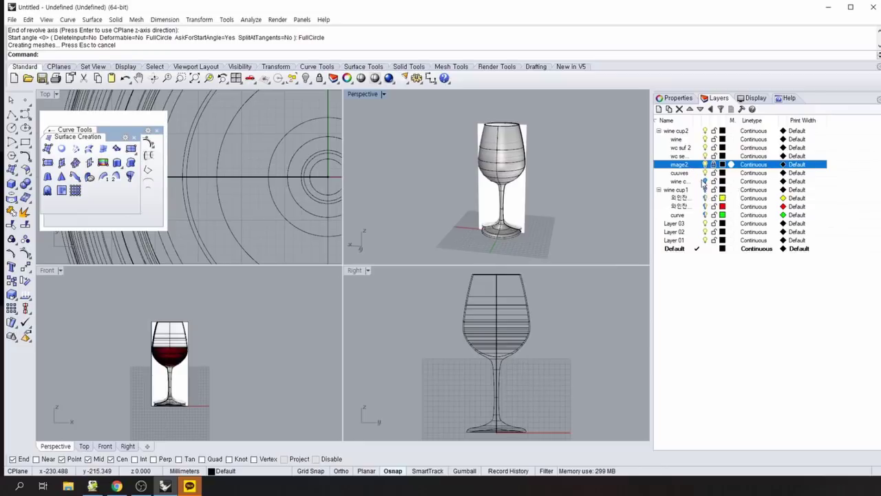
click(678, 181)
mouse_move(618, 223)
right_down()
mouse_move(608, 214)
mouse_move(611, 224)
right_up()
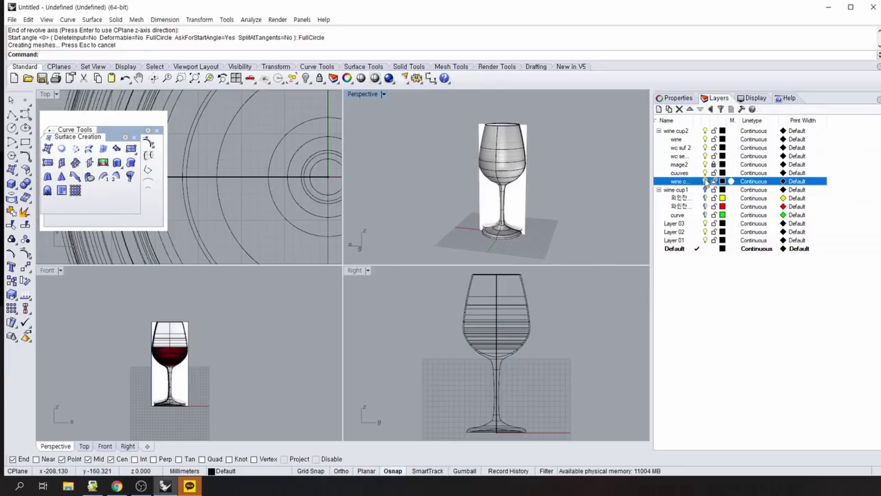
click(705, 164)
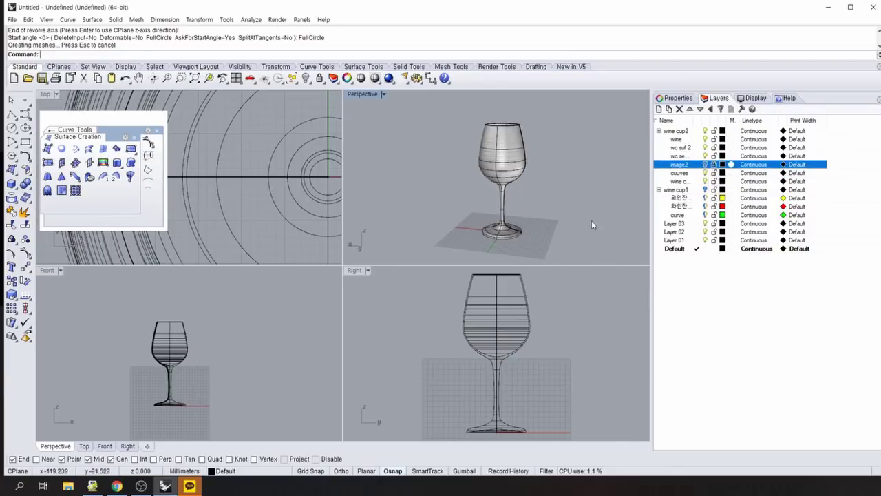
right_drag(591, 220, 567, 142)
Turn image2 back on and line the glass up with the reference photo.
click(705, 164)
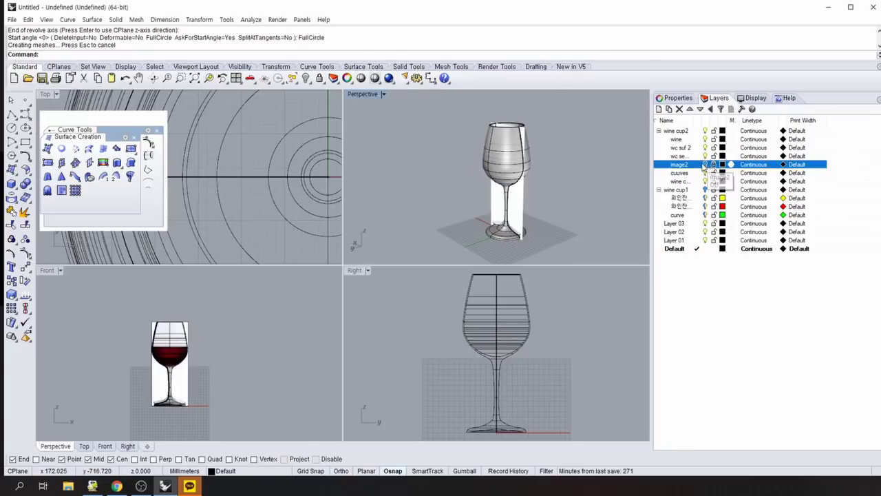
scroll(294, 373, up, 3)
right_drag(165, 393, 268, 372)
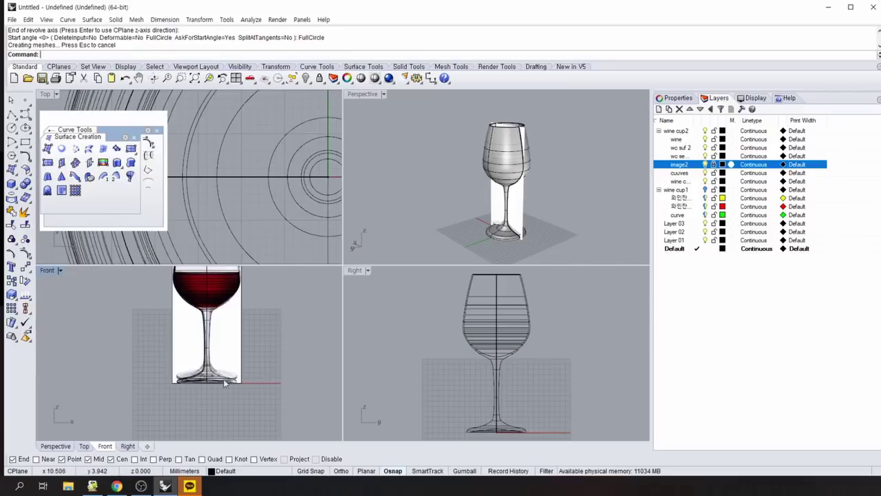
right_drag(259, 354, 263, 384)
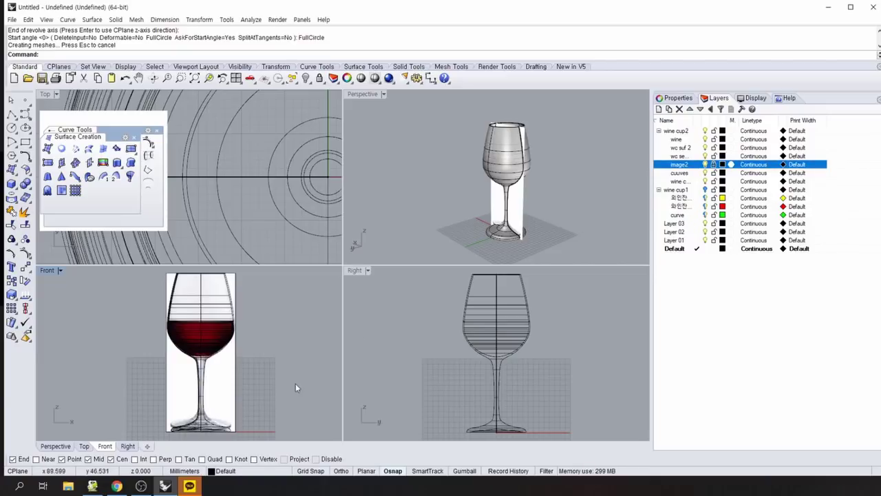
right_drag(295, 387, 269, 372)
right_drag(624, 211, 540, 96)
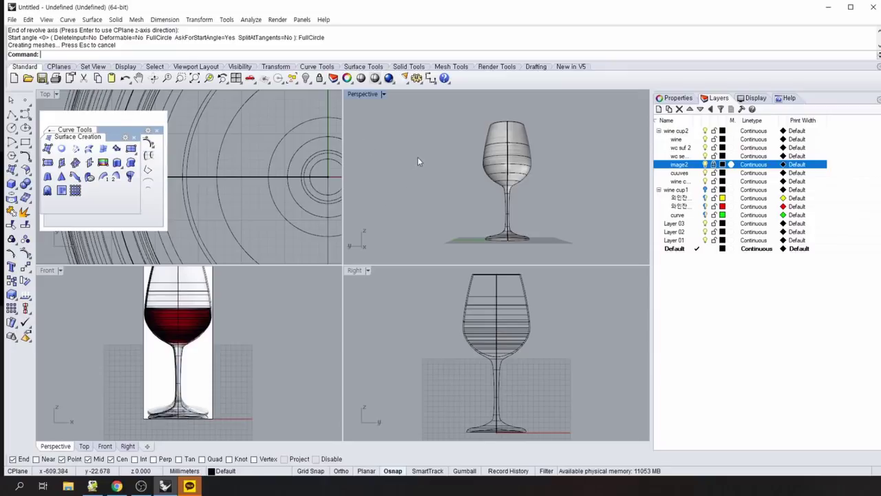
right_drag(417, 157, 586, 197)
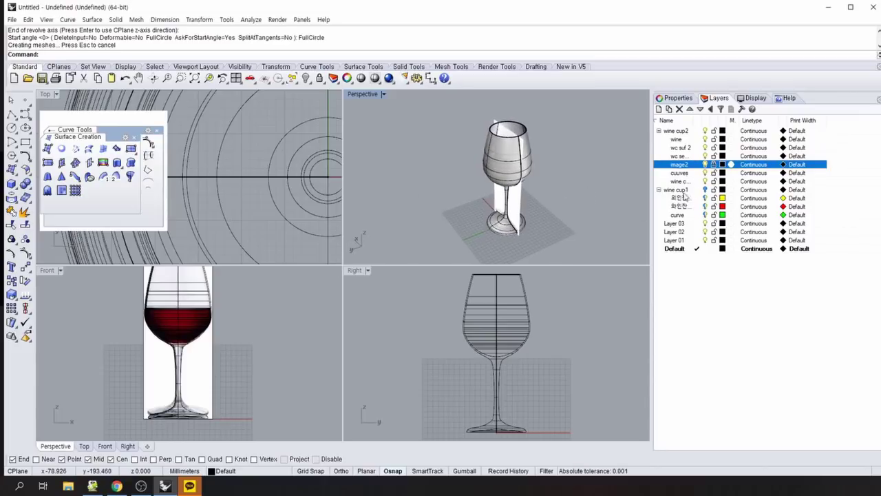
Hide the image2 photo again and select the revolved glass surface.
click(704, 165)
right_drag(611, 208, 531, 207)
right_drag(433, 201, 389, 193)
click(520, 142)
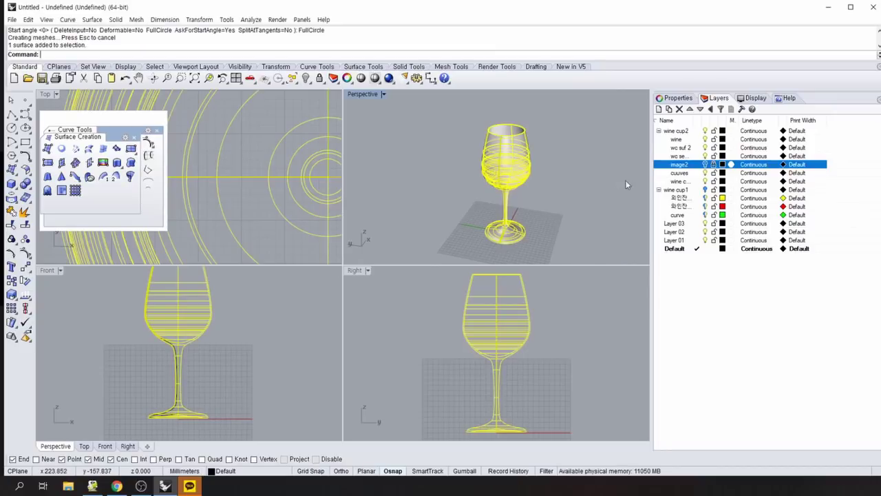
Move the glass surface onto the wc suf 2 layer and hide that layer.
right_click(687, 149)
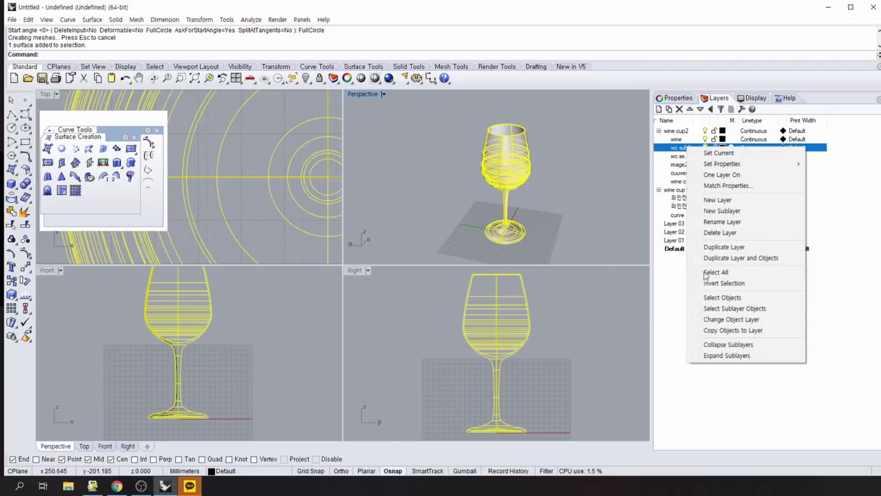
click(743, 319)
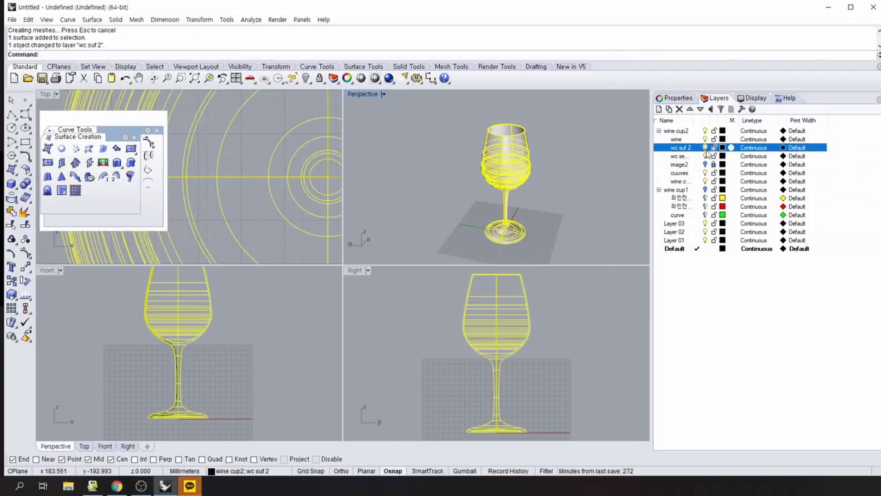
click(705, 148)
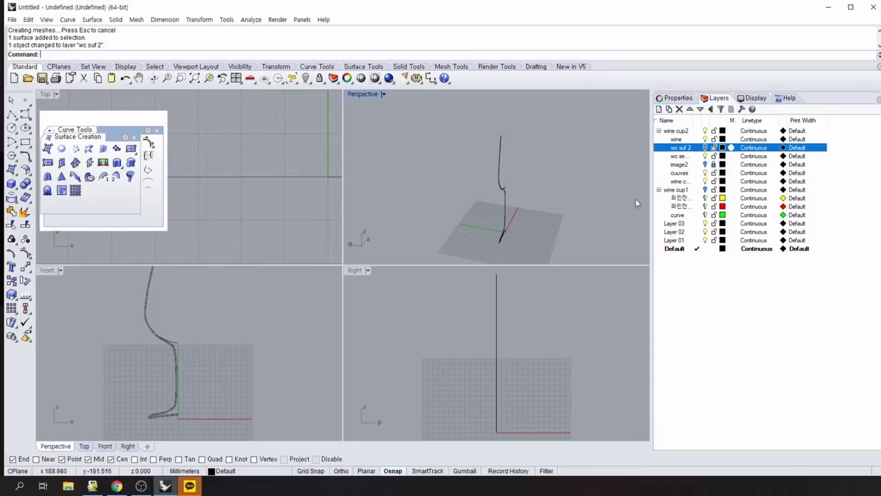
right_drag(637, 203, 530, 203)
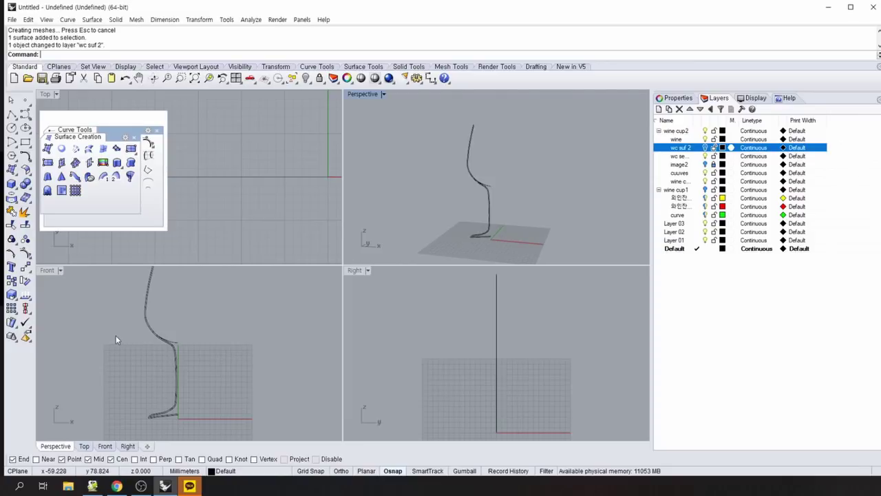
Select the cuuves sublayer objects, then toggle the cuuves layer to identify its curves.
click(146, 314)
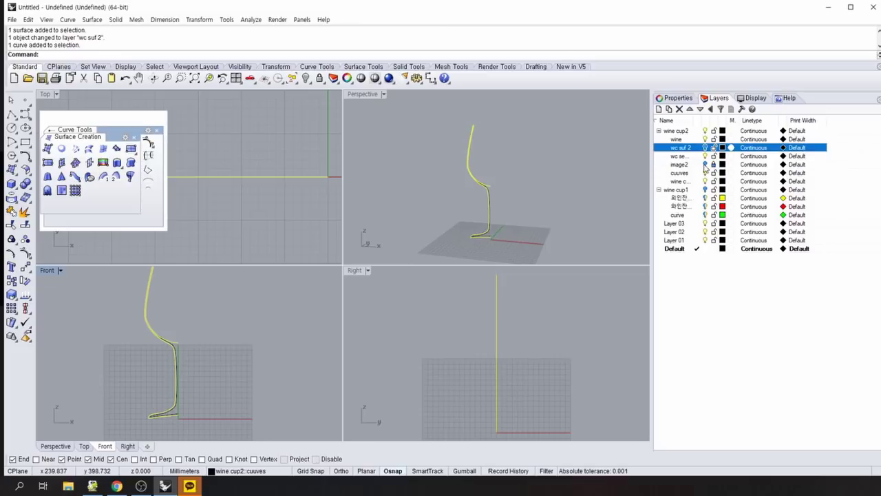
right_click(691, 173)
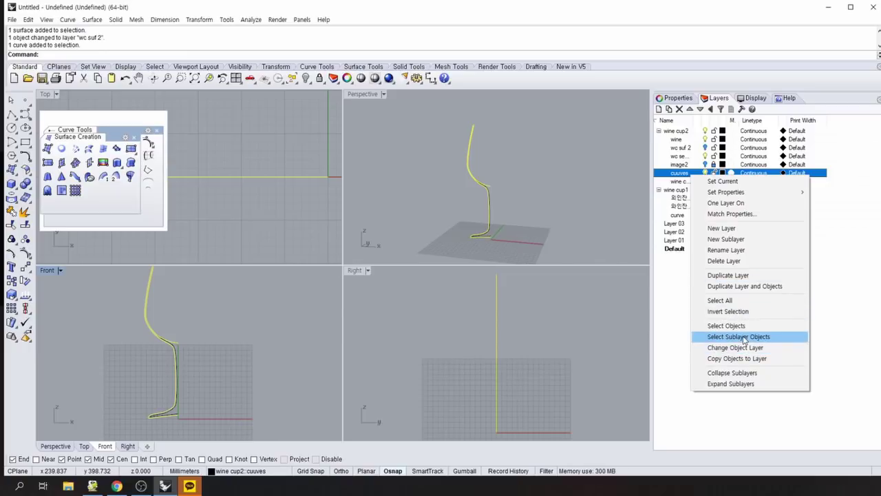
click(728, 335)
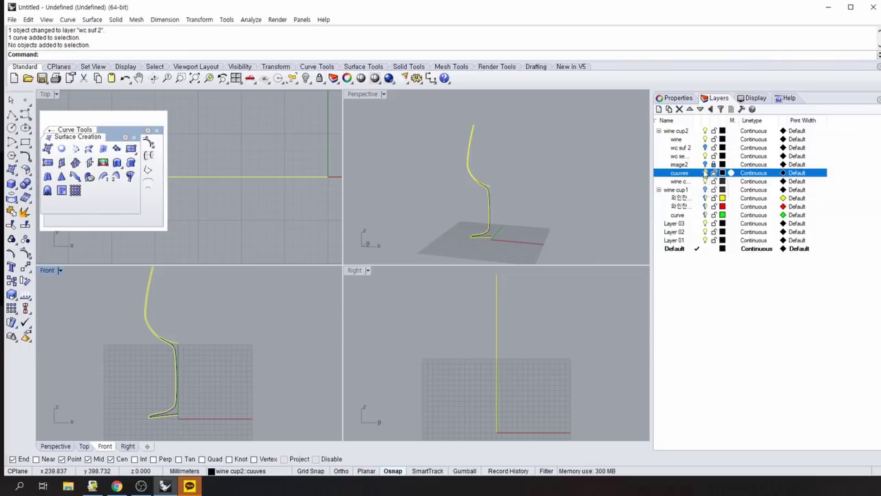
key(Escape)
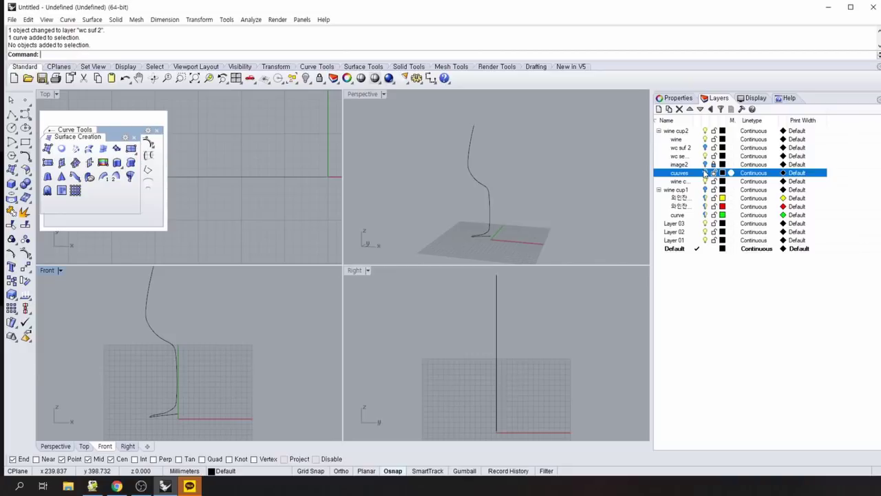
click(704, 172)
click(705, 172)
click(705, 173)
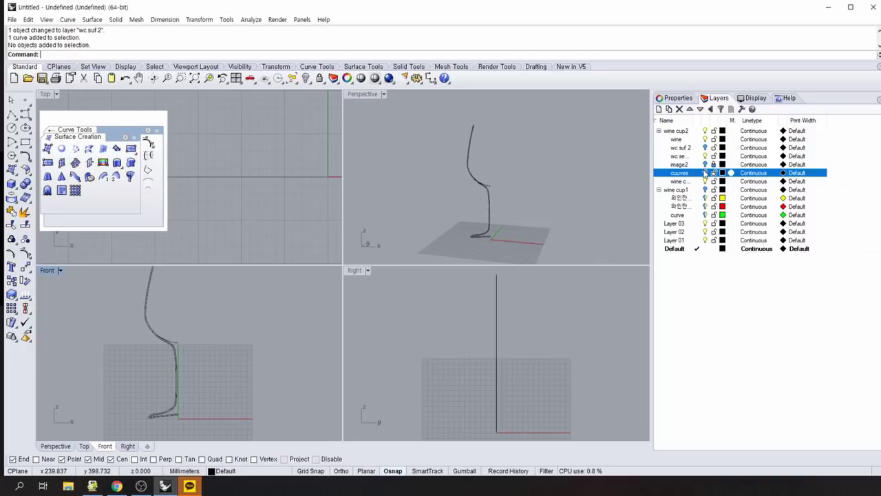
click(705, 173)
click(705, 173)
click(705, 173)
click(705, 172)
click(705, 173)
click(705, 173)
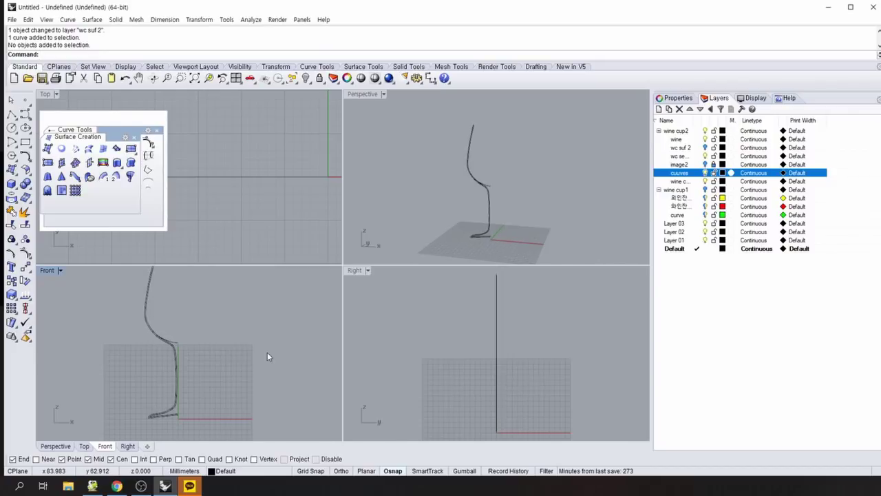
Restart Revolve and bring the profile's lower bend into view in Front.
scroll(269, 356, up, 2)
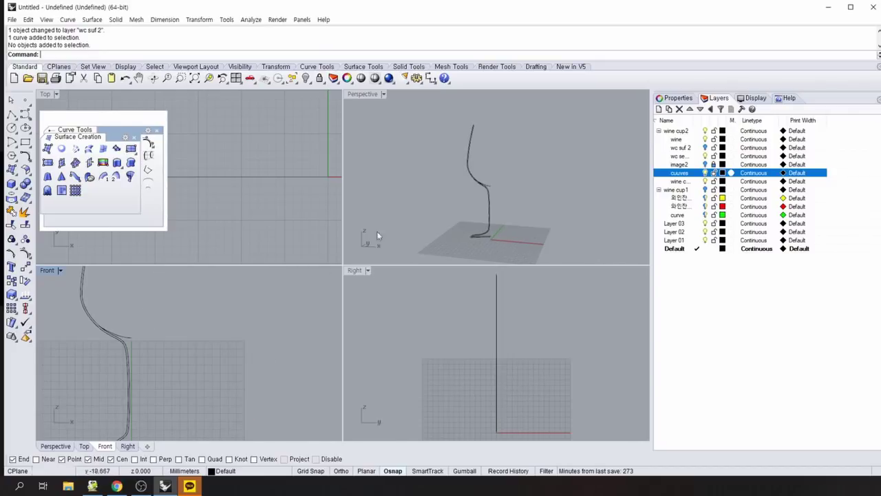
right_click(414, 216)
scroll(145, 399, up, 2)
right_drag(144, 397, 257, 297)
right_drag(268, 353, 273, 316)
Pick the two profile curves for the revolve and centre them in Front.
click(243, 375)
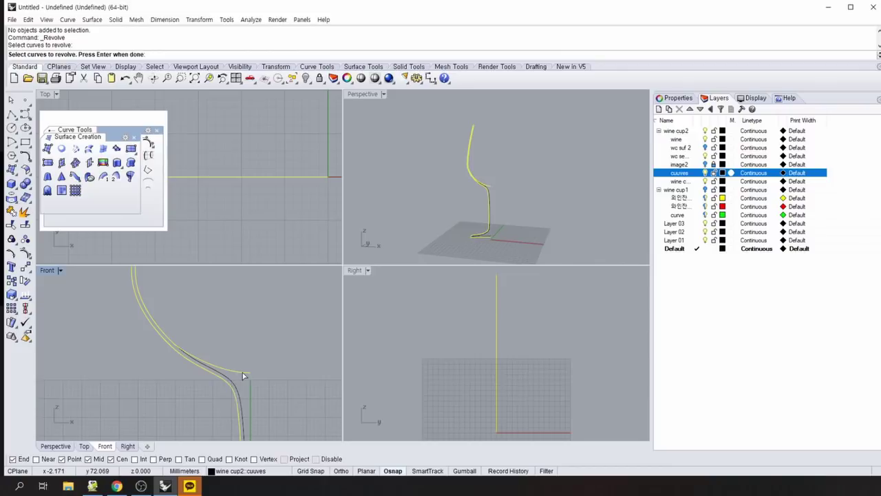
click(234, 391)
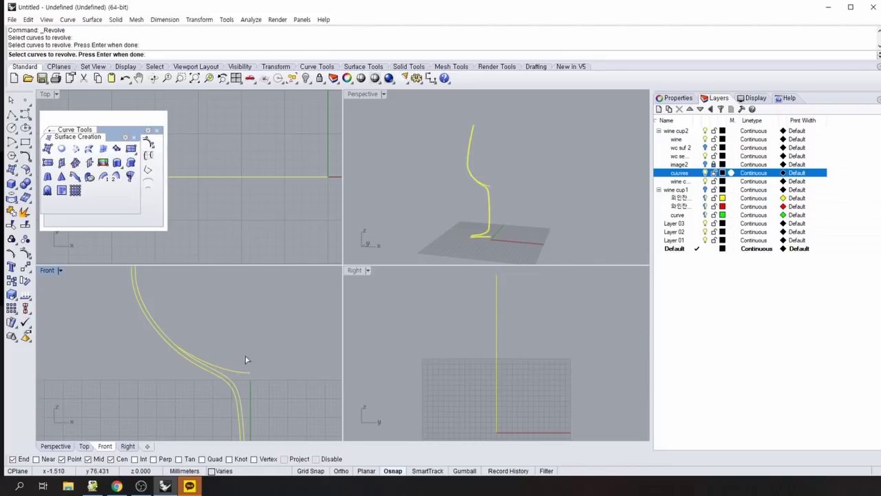
scroll(265, 332, down, 3)
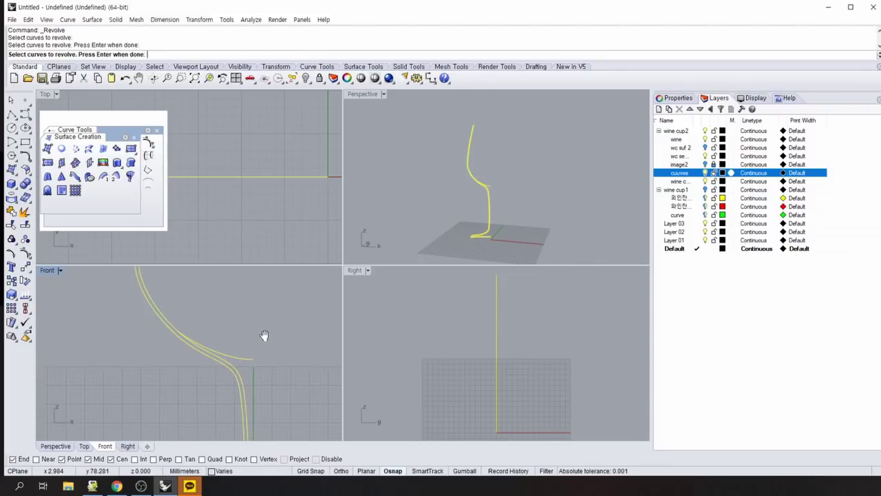
right_drag(270, 323, 250, 375)
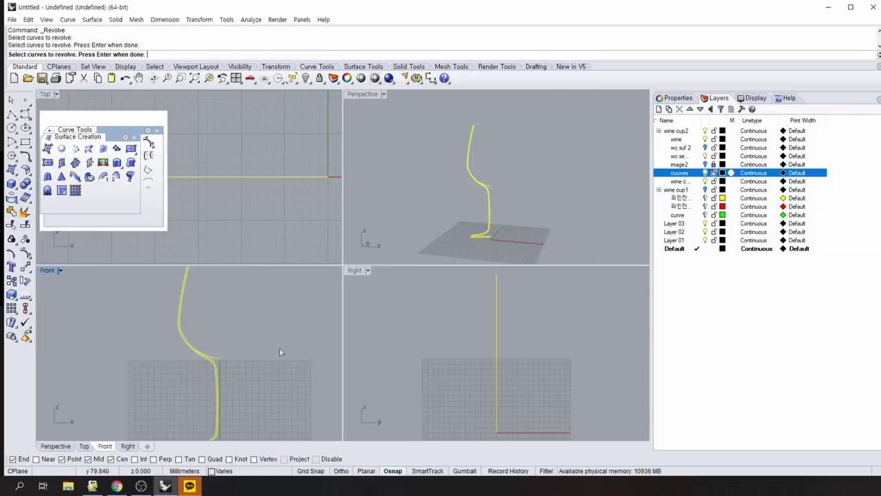
right_drag(259, 384, 245, 371)
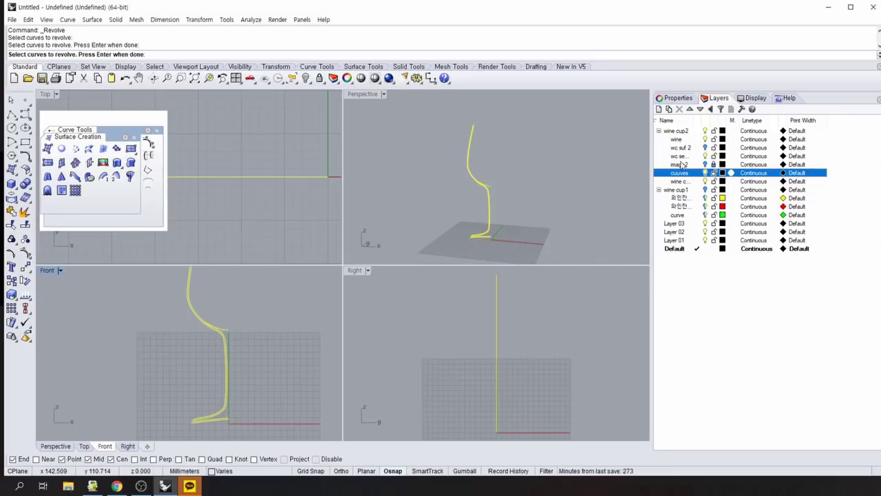
Toggle the wc suf 2, cuuves and wine curves layers to find the right profile.
click(705, 148)
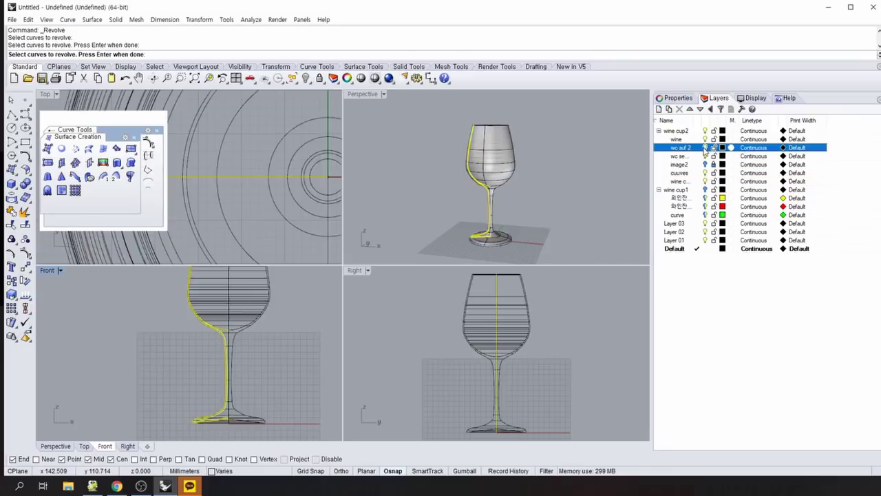
click(705, 148)
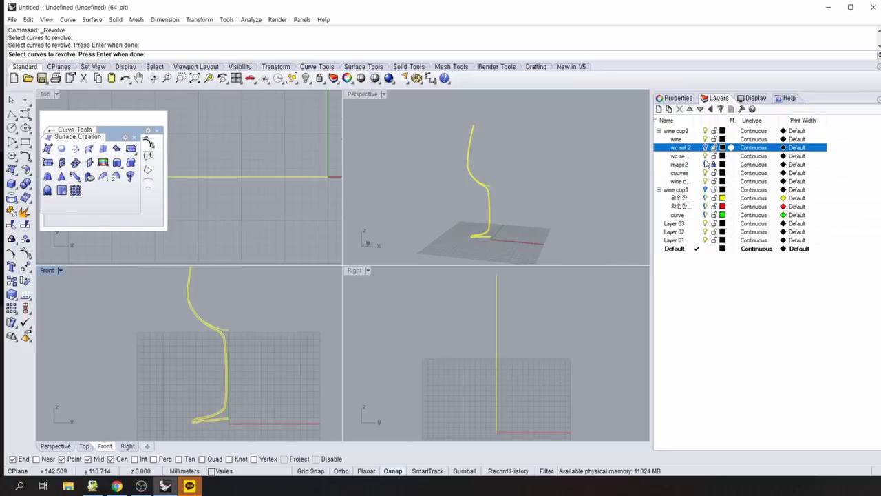
click(706, 158)
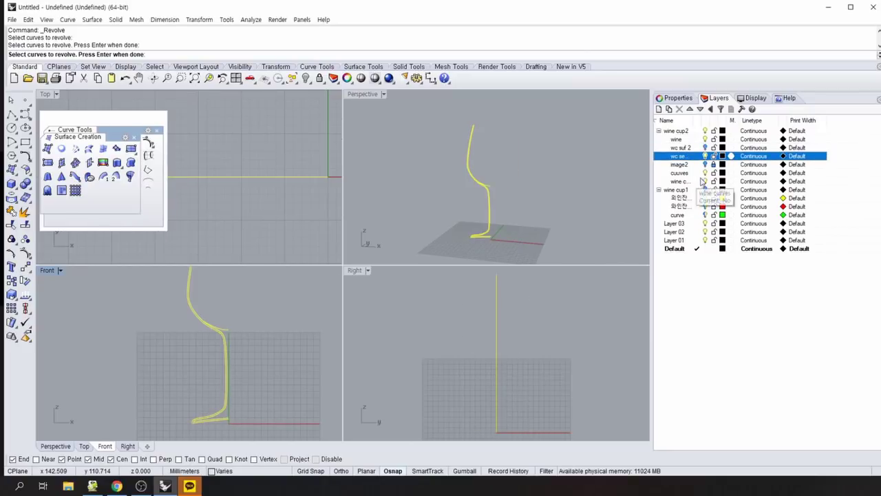
click(707, 172)
click(709, 177)
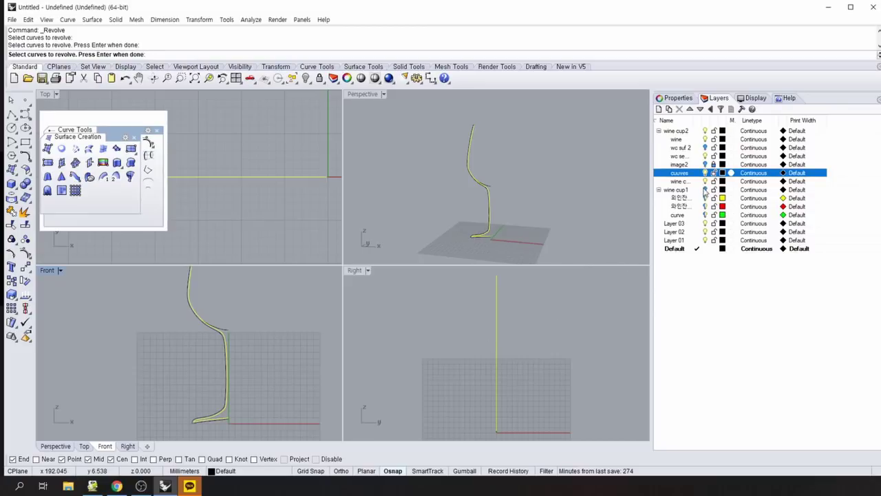
click(705, 182)
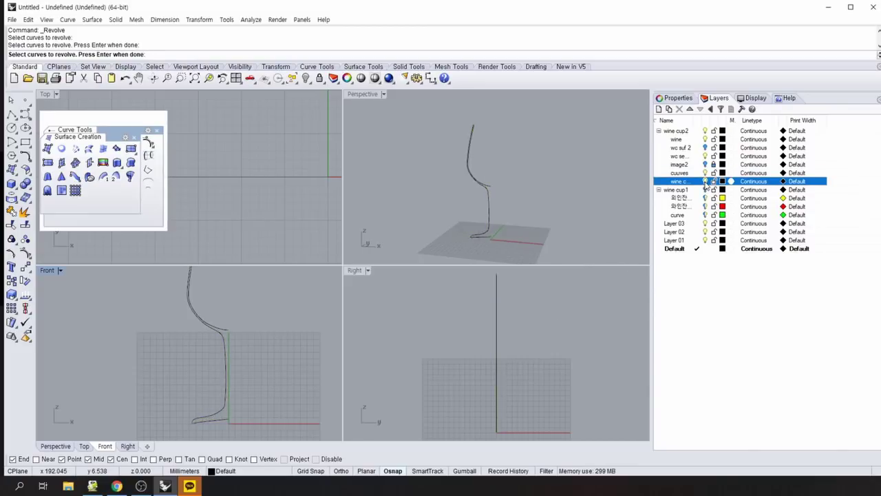
click(706, 183)
click(706, 182)
click(706, 182)
click(706, 181)
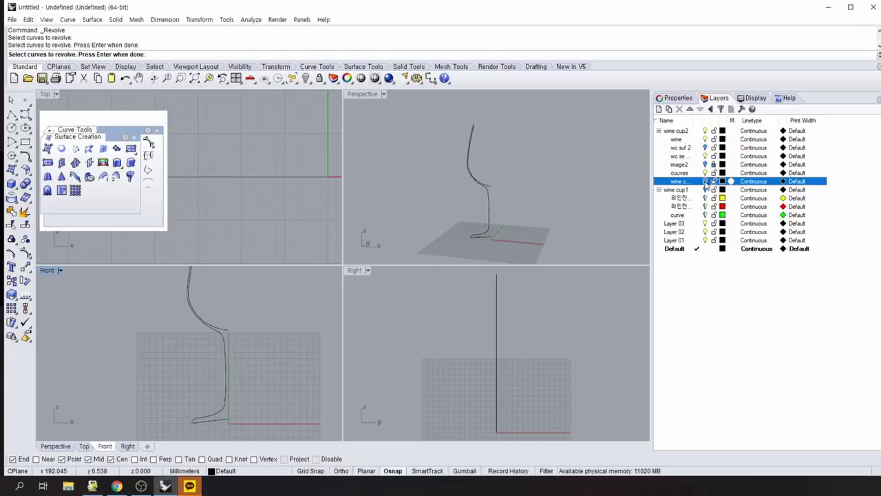
click(210, 326)
click(211, 331)
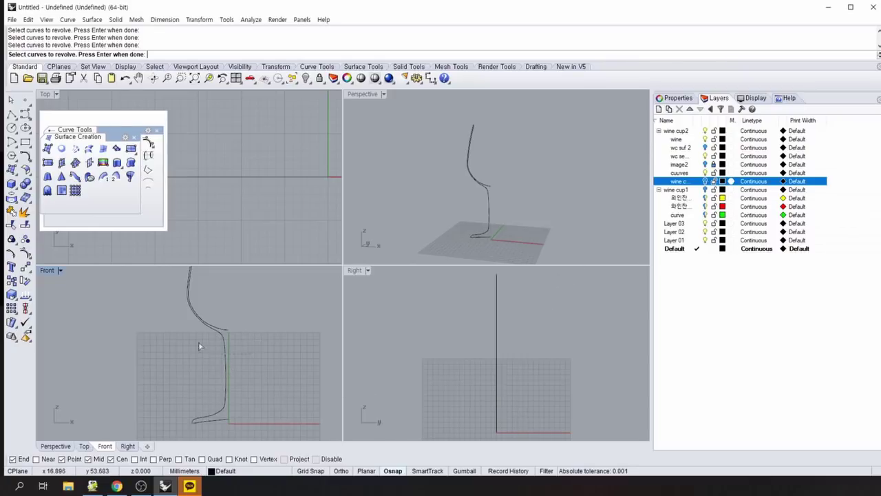
click(487, 198)
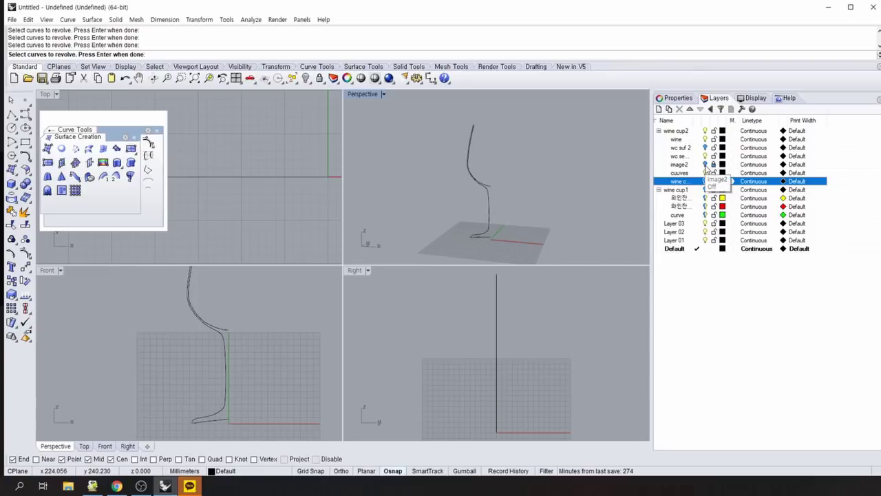
Turn off cuuves, turn on the wine curves layer and the image2 picture.
click(705, 166)
click(706, 165)
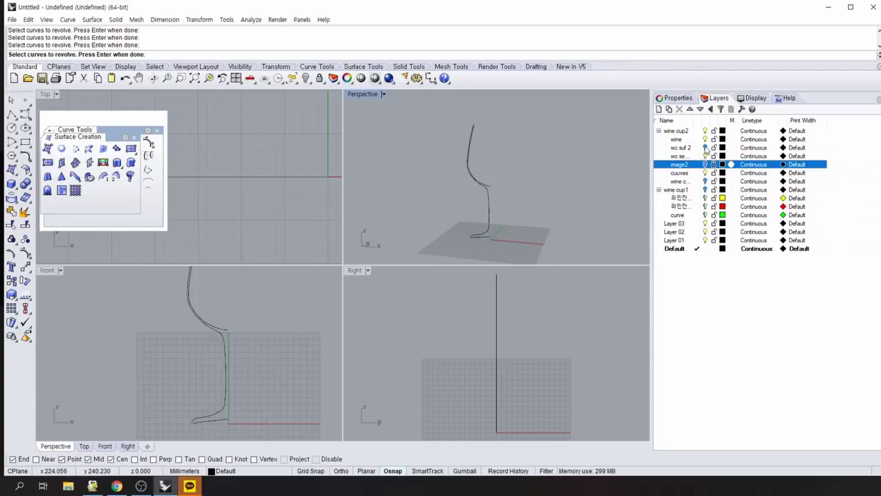
click(705, 173)
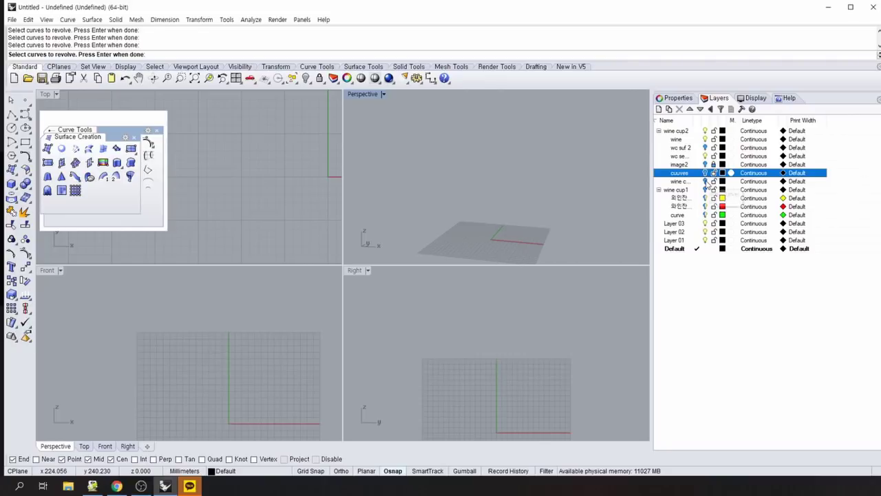
click(706, 181)
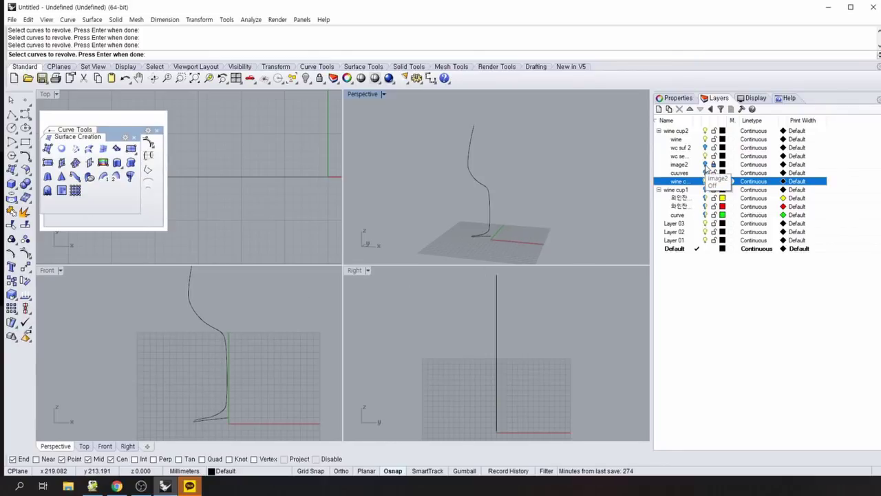
click(705, 164)
Zoom the Front view on the photo, cancel Revolve, and open viewport Properties.
scroll(263, 338, up, 5)
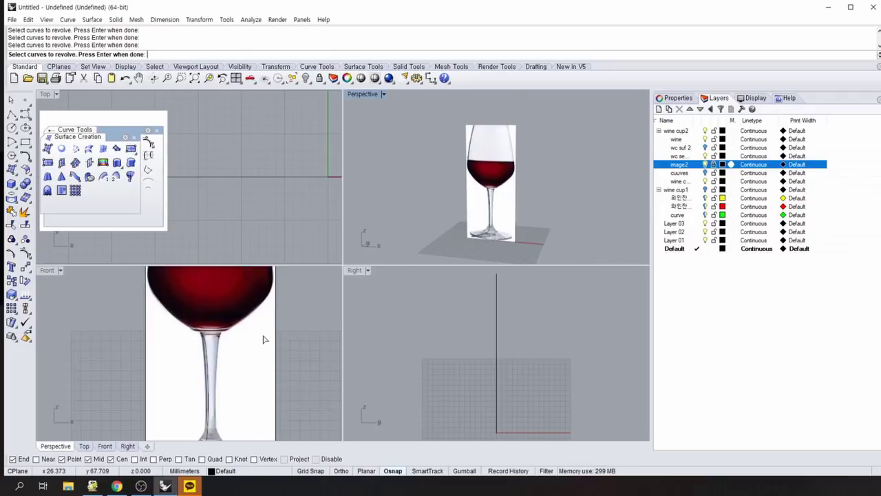
right_drag(290, 362, 307, 354)
key(Return)
key(Escape)
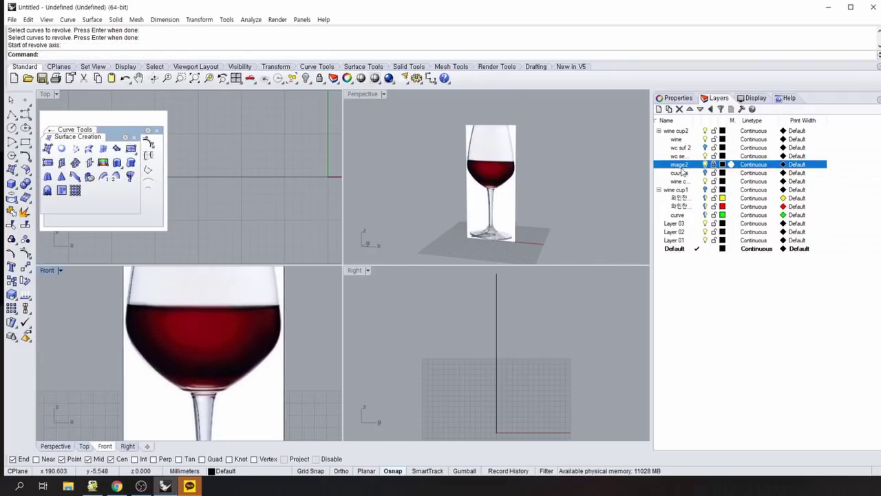
click(682, 165)
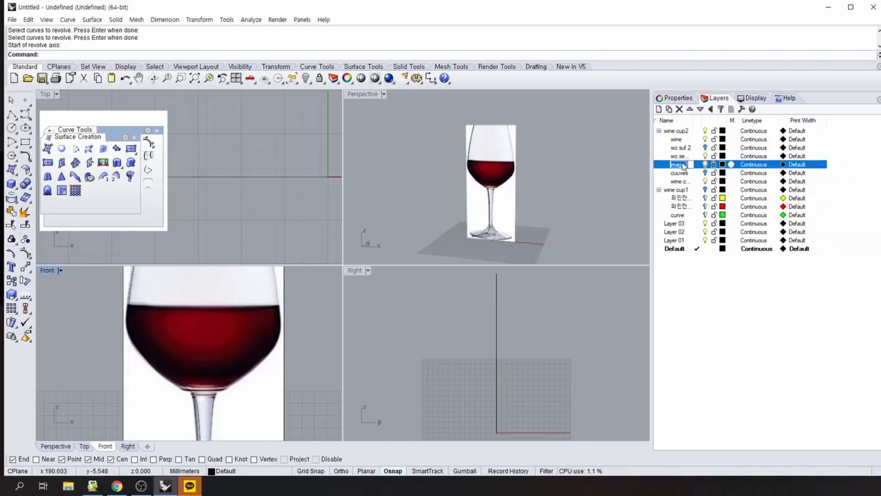
click(686, 100)
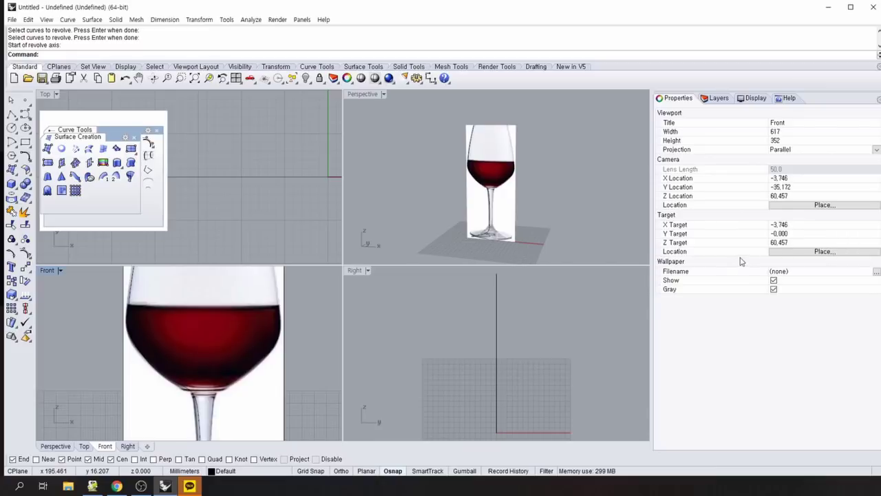
Keep the Front viewport projection Parallel and start placing a new camera location.
click(876, 272)
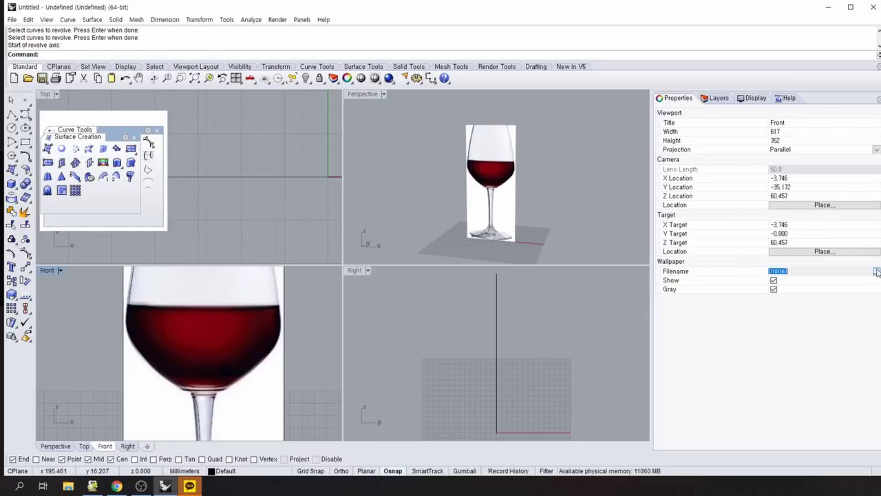
click(876, 149)
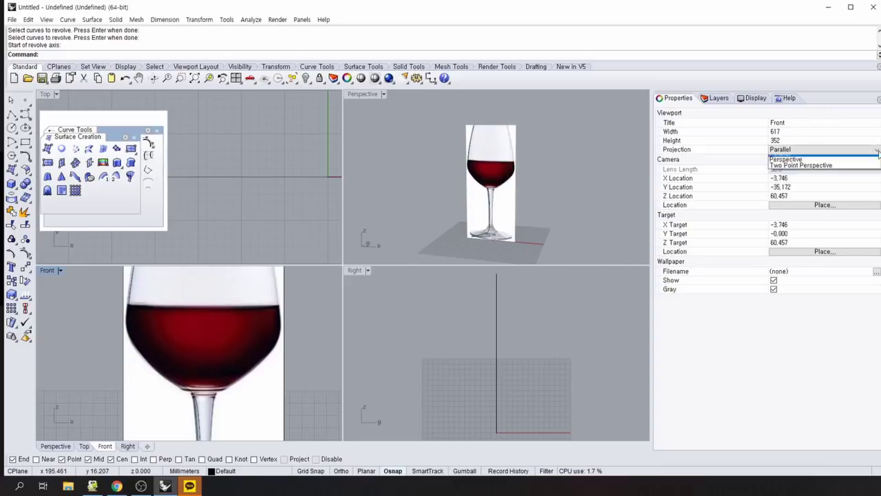
click(873, 187)
click(874, 205)
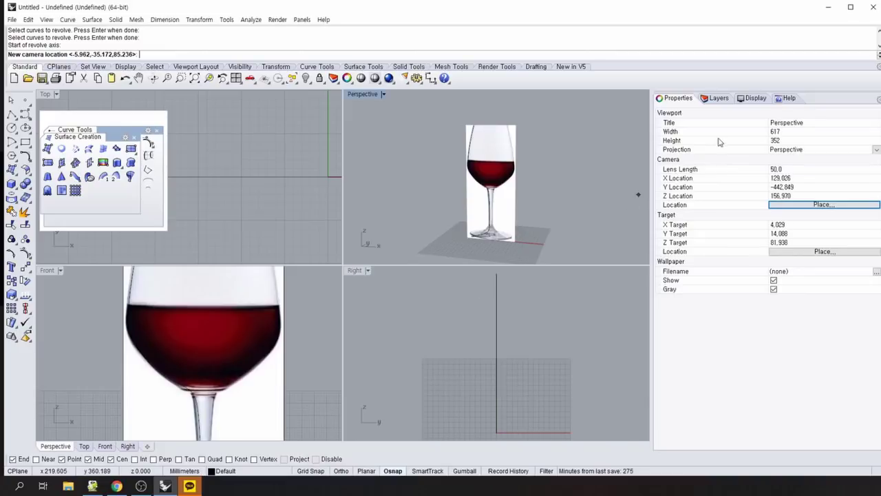
click(752, 98)
click(413, 309)
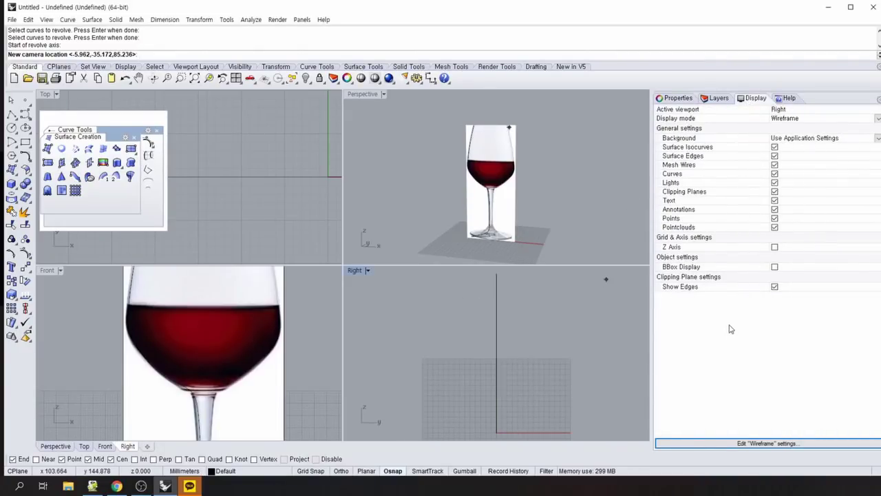
click(321, 329)
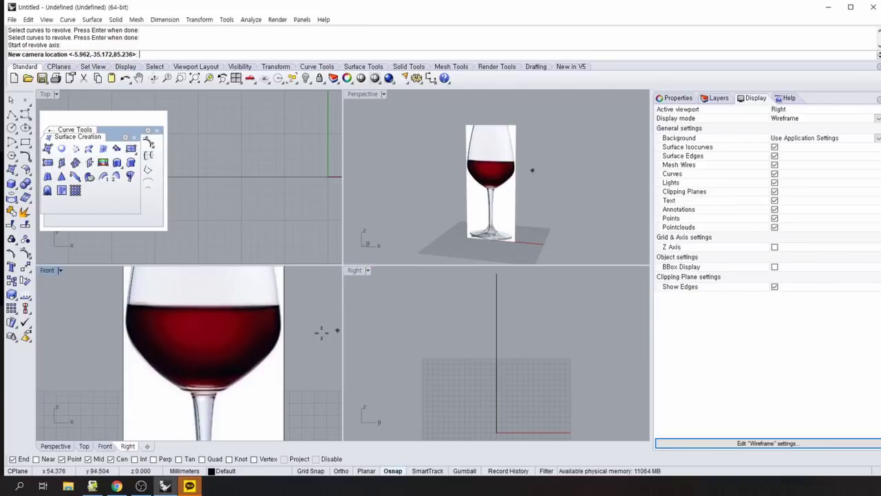
click(372, 328)
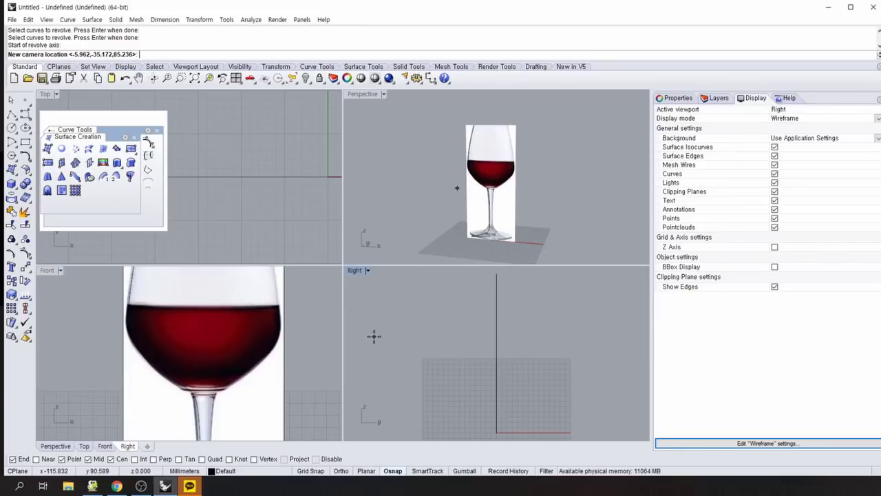
click(523, 207)
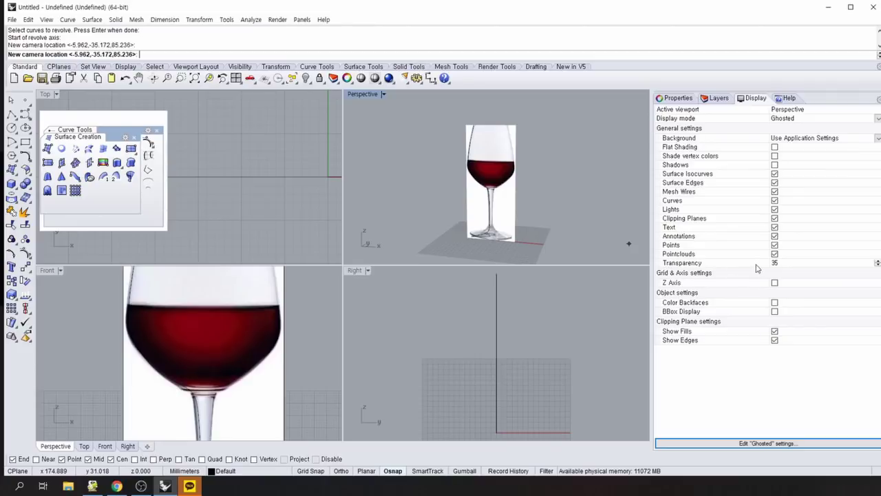
double_click(851, 267)
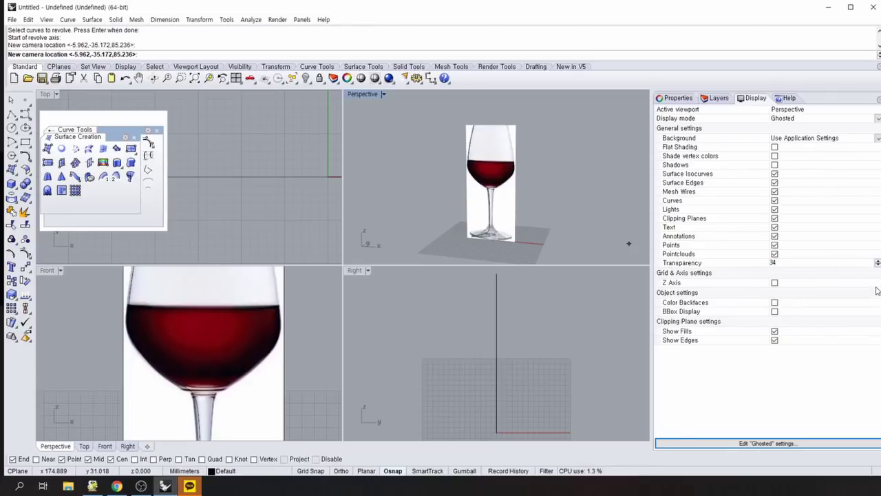
click(878, 266)
text(35)
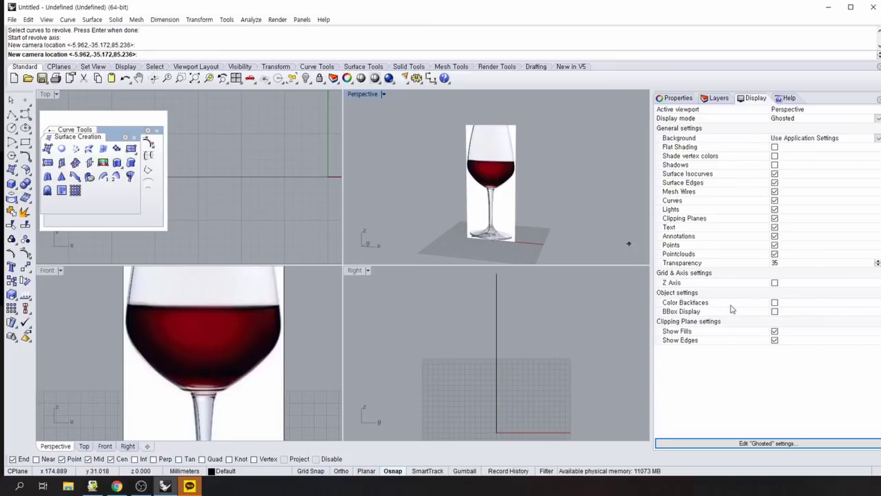
click(641, 297)
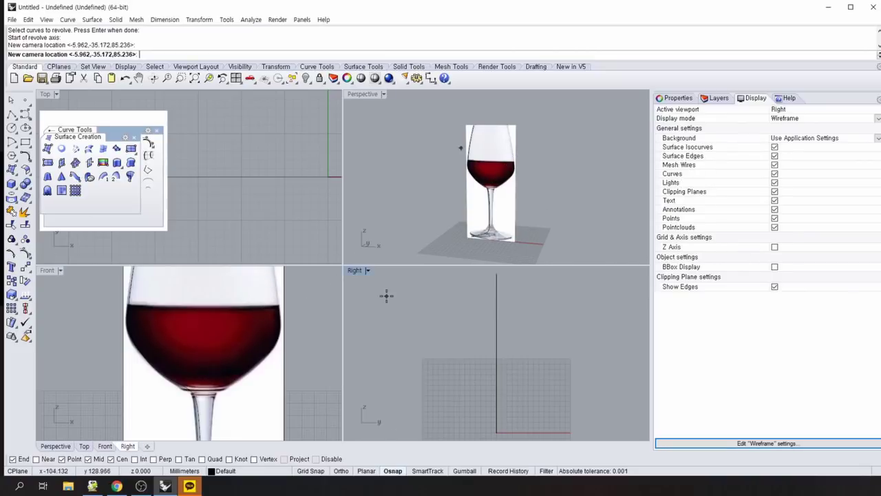
key(Escape)
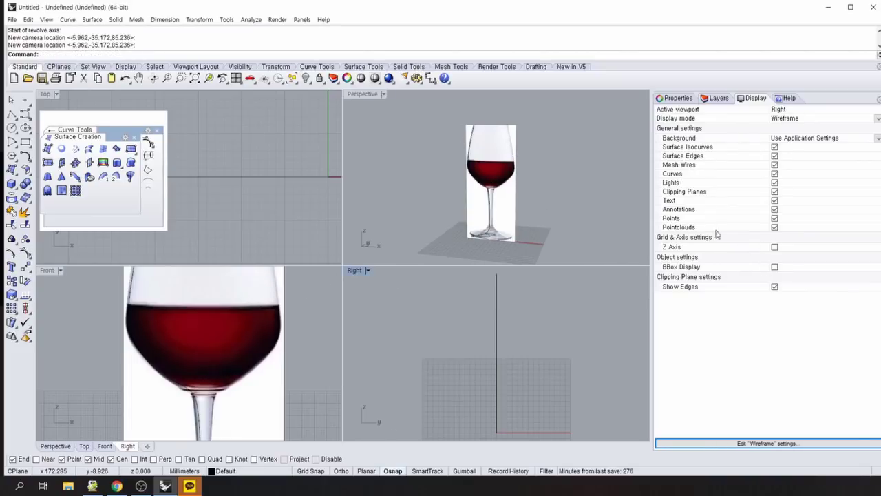
Unlock the image2 layer and raise the wine-glass picture's material transparency to about 83%.
click(713, 99)
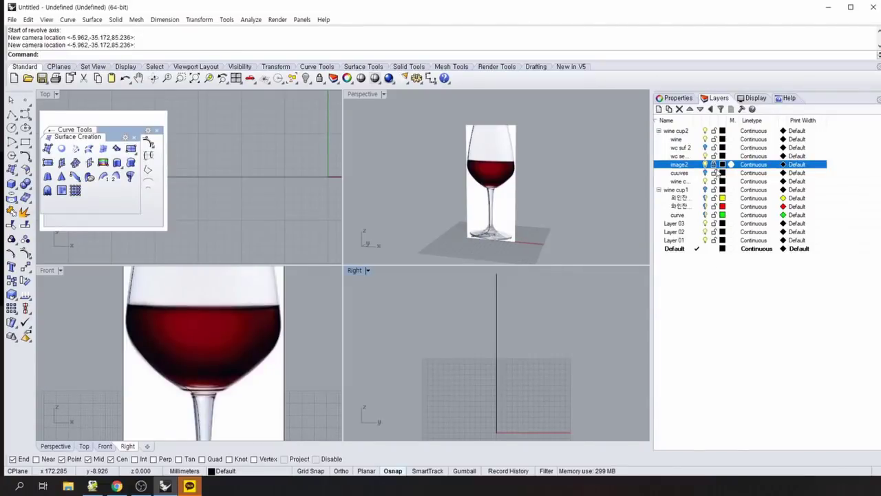
click(714, 167)
click(261, 381)
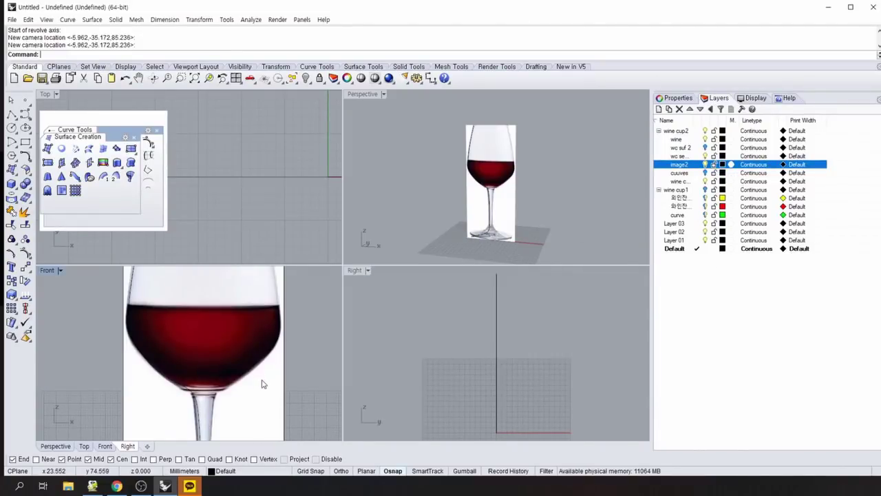
click(678, 100)
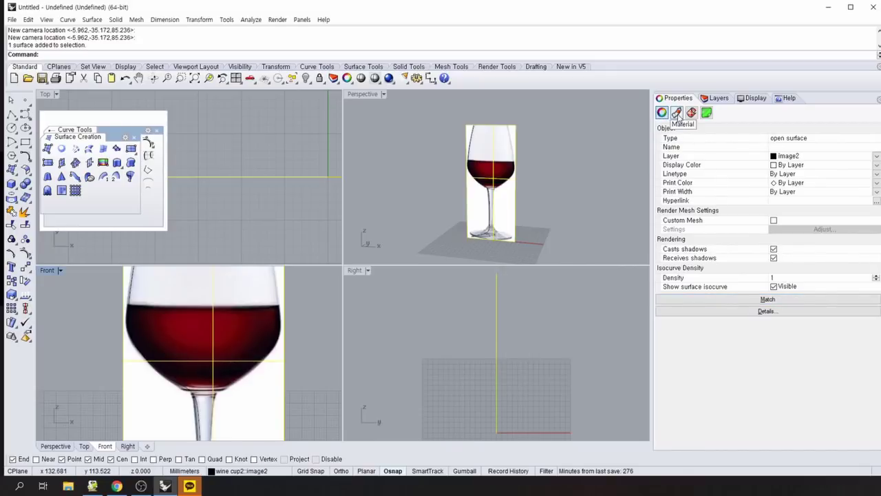
click(676, 113)
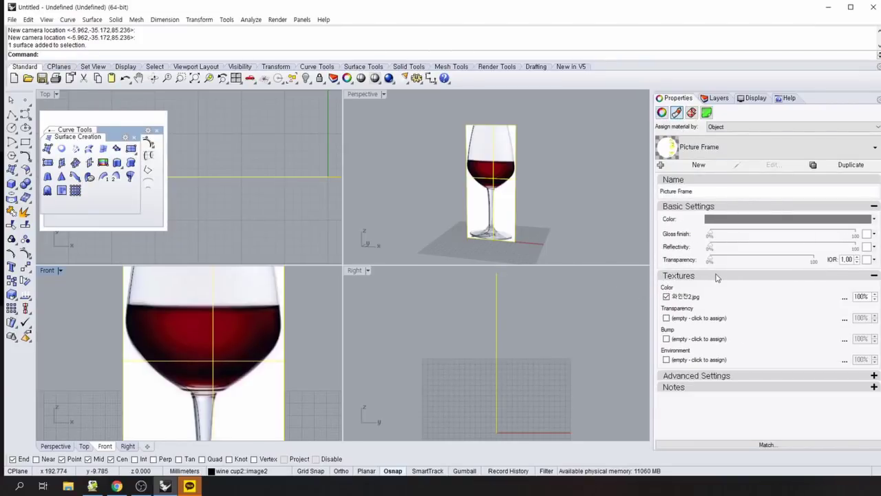
drag(711, 260, 796, 259)
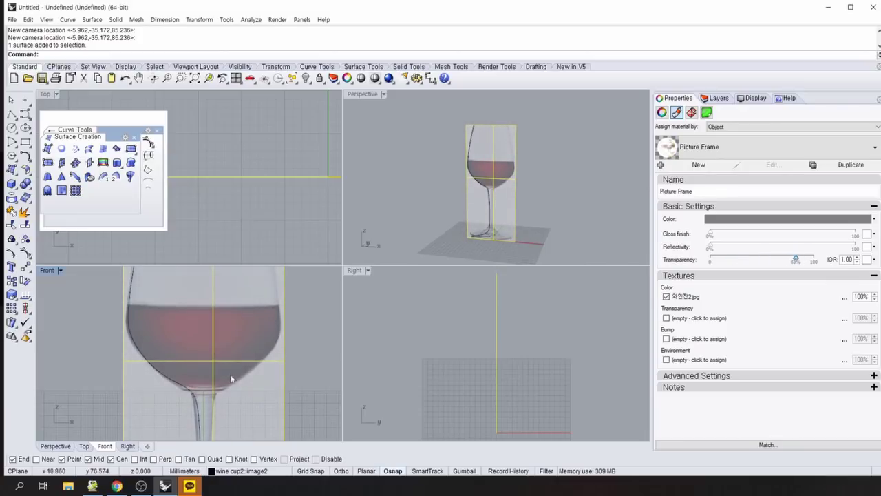
click(61, 351)
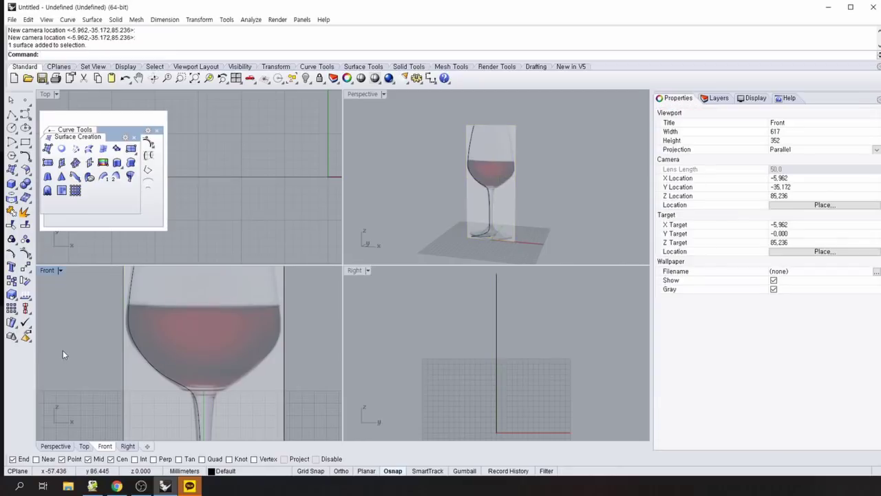
Maximize the Front view and, with Osnap disabled, draw a horizontal polyline across the glass at wine level.
double_click(47, 270)
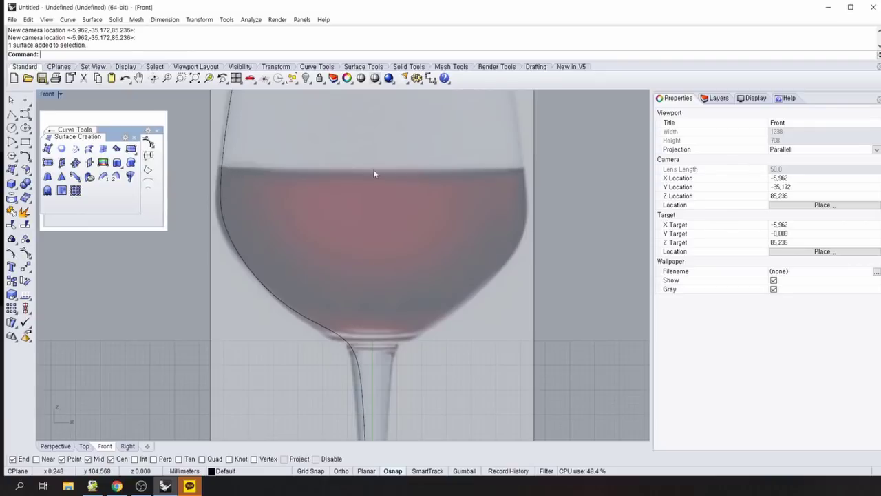
click(11, 114)
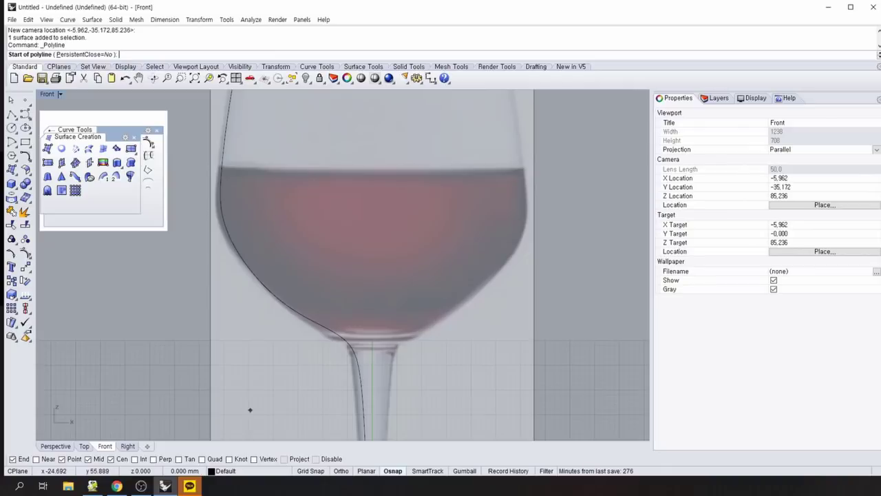
click(325, 460)
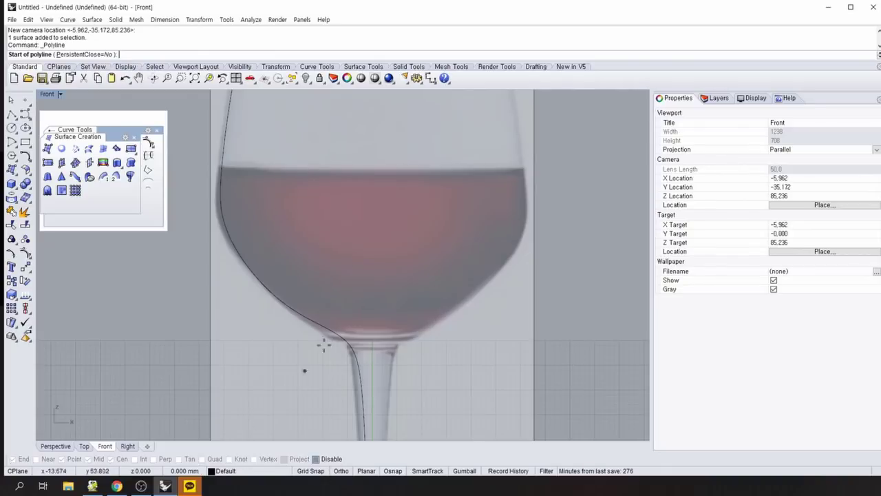
click(194, 168)
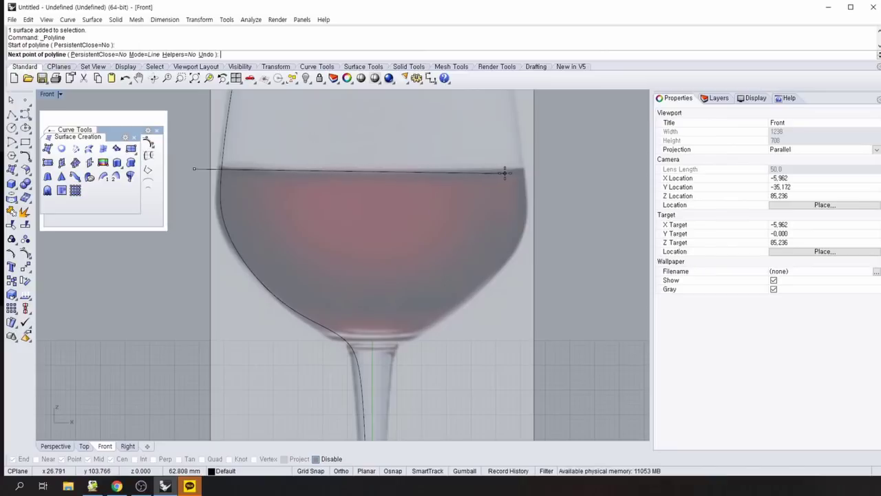
click(569, 167)
key(Return)
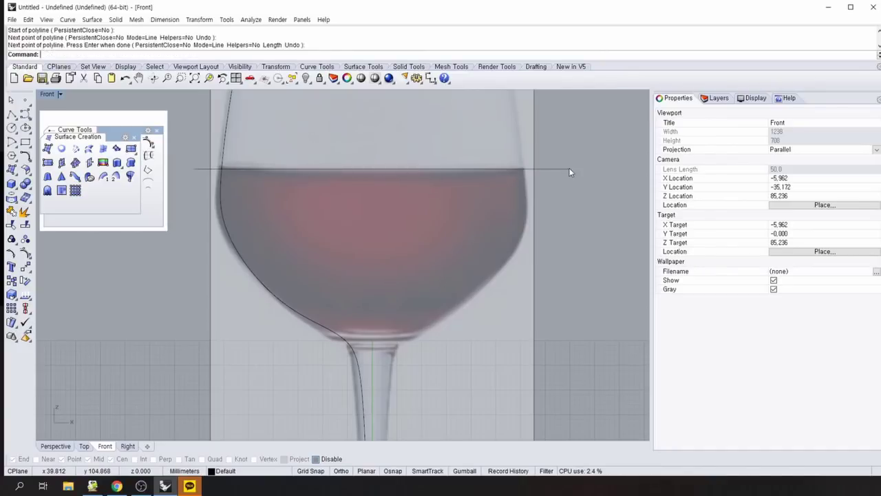
Recentre the glass in the view and start the Line command with L.
scroll(575, 245, down, 5)
right_drag(614, 274, 494, 253)
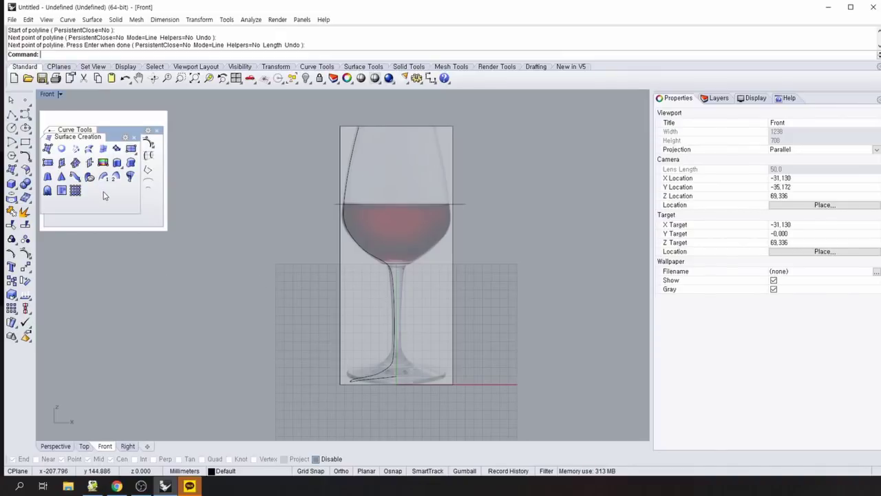
text(Line)
key(Return)
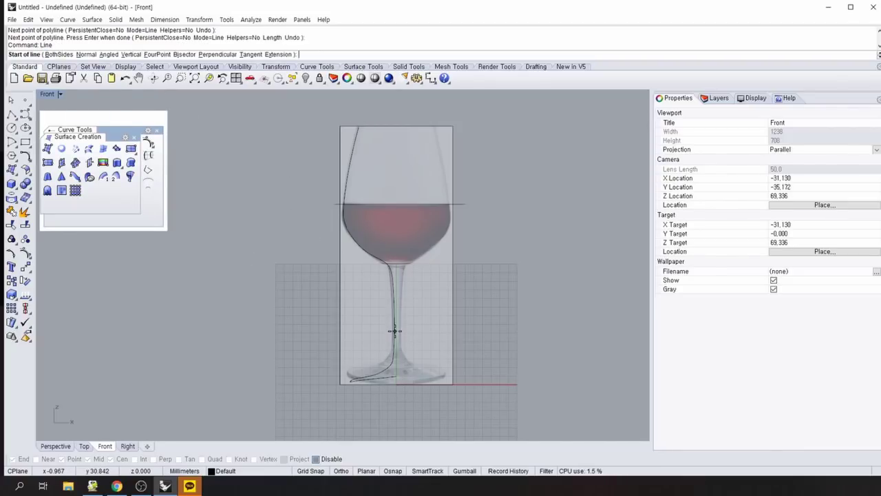
Draw a vertical axis line from 0,0 straight up through the glass centre, then zoom in on the bowl.
text(0)
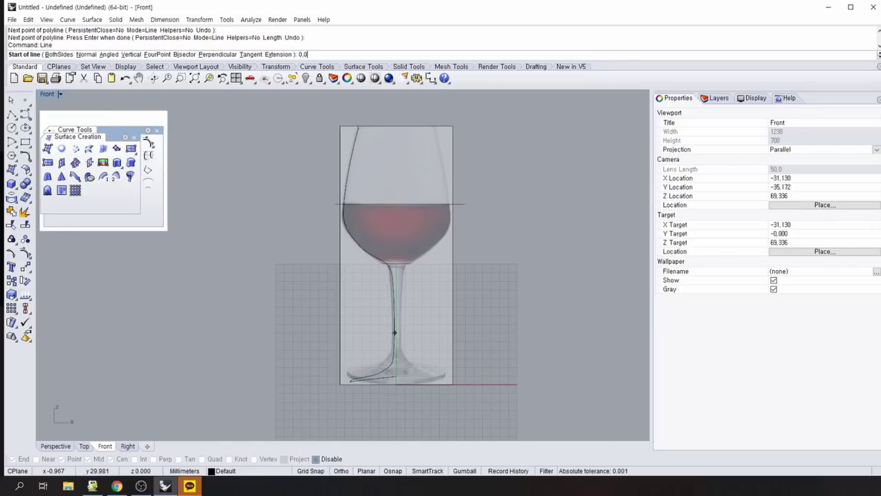
key(Return)
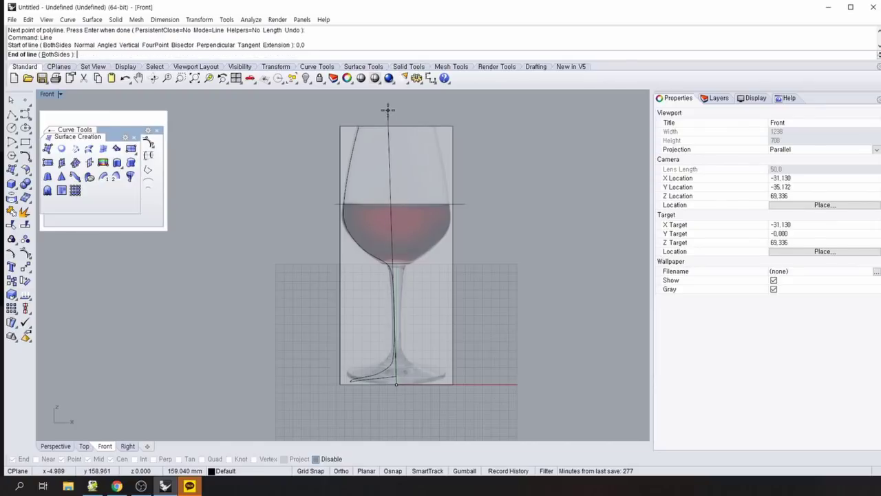
click(395, 110)
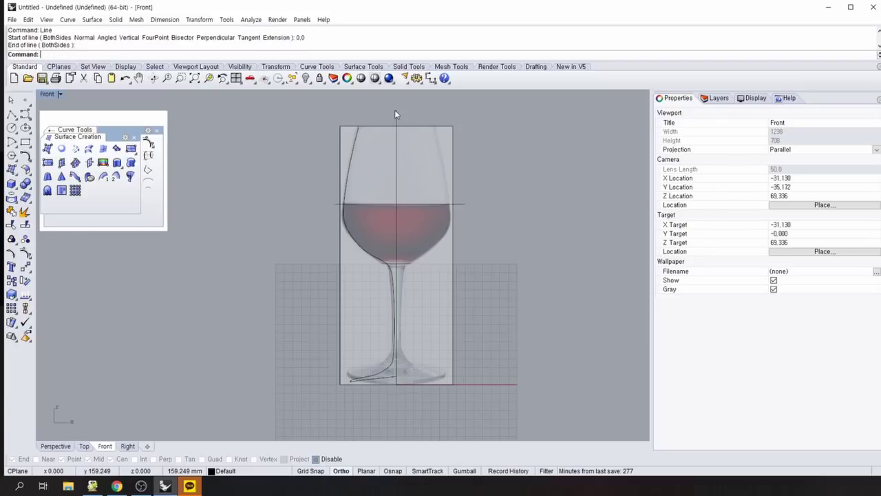
key(Return)
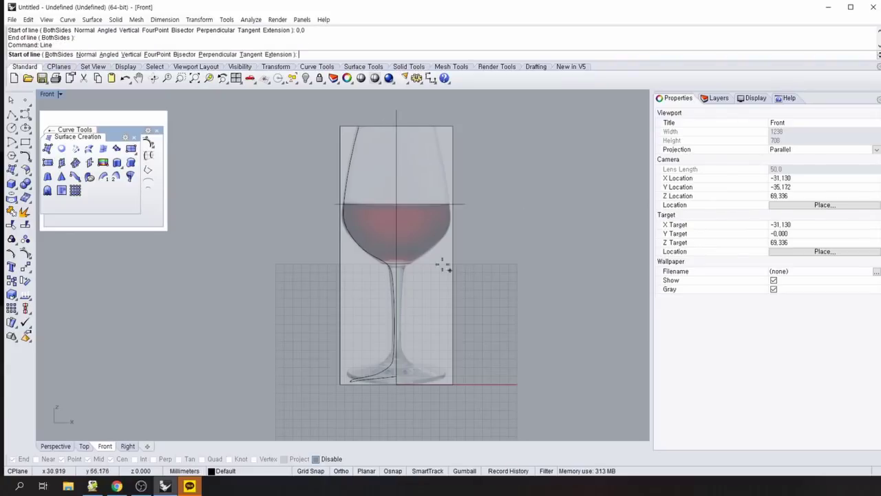
scroll(354, 224, up, 4)
right_drag(592, 205, 537, 236)
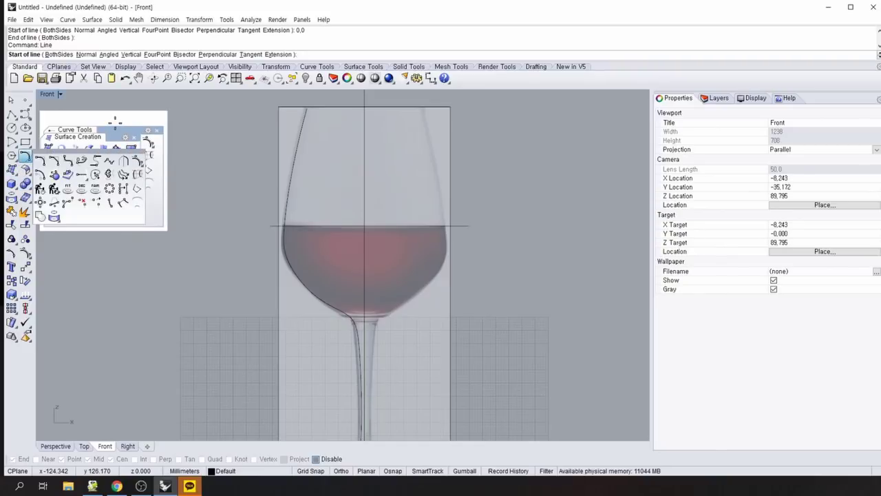
click(115, 121)
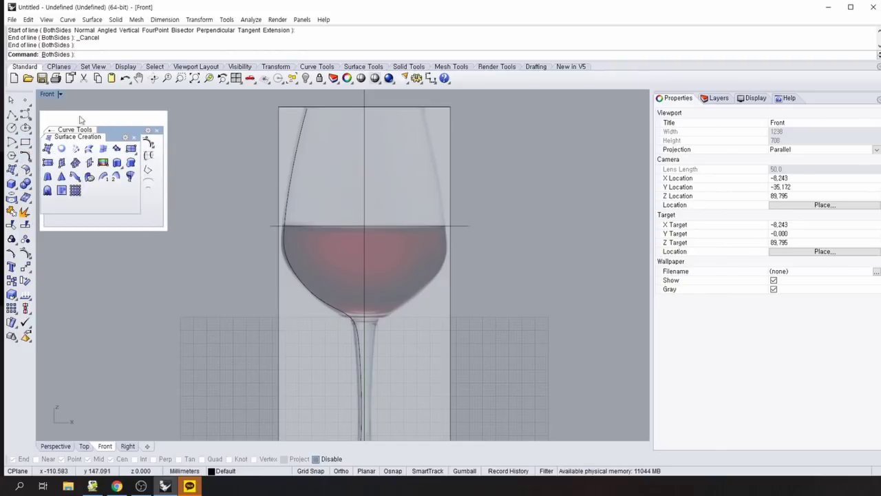
key(Escape)
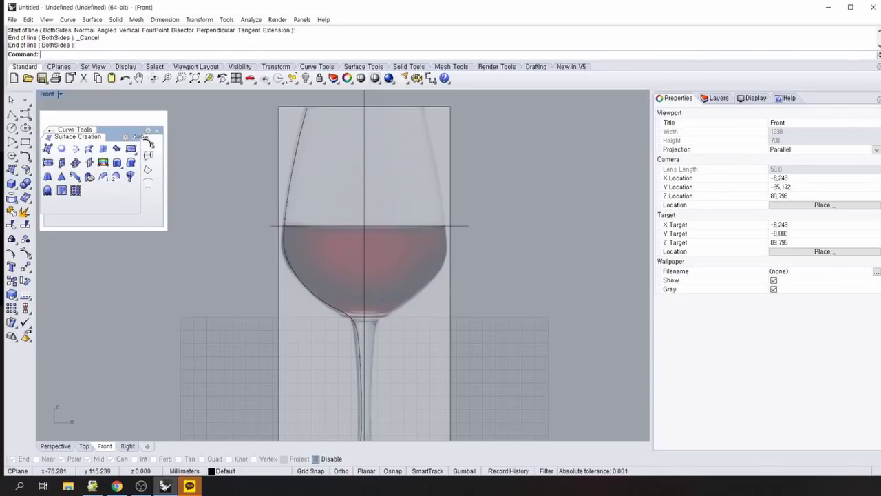
click(135, 138)
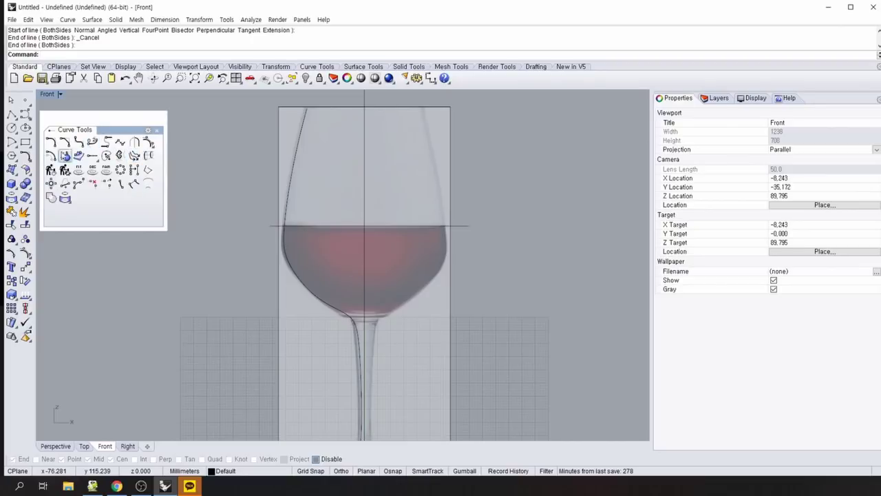
click(51, 157)
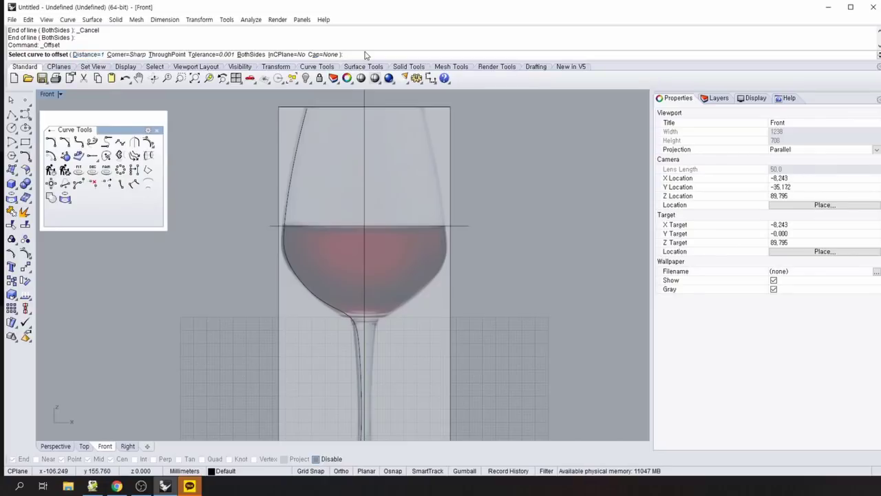
text(.1)
key(Return)
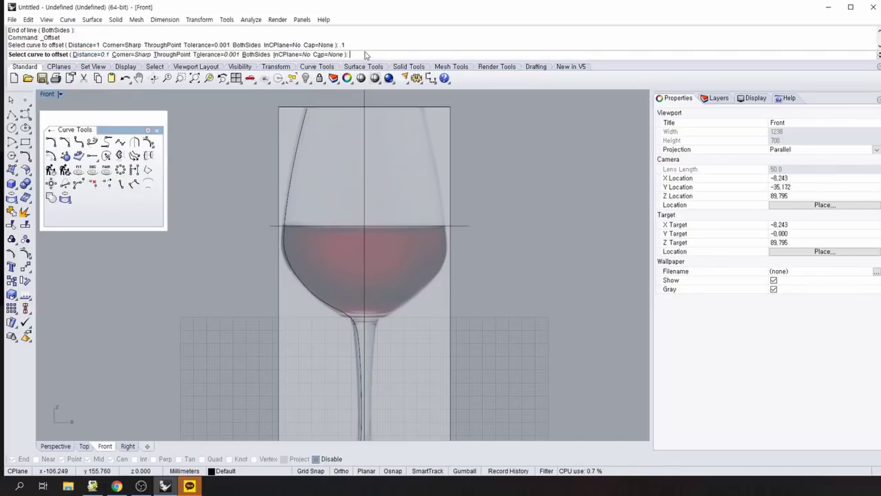
click(289, 185)
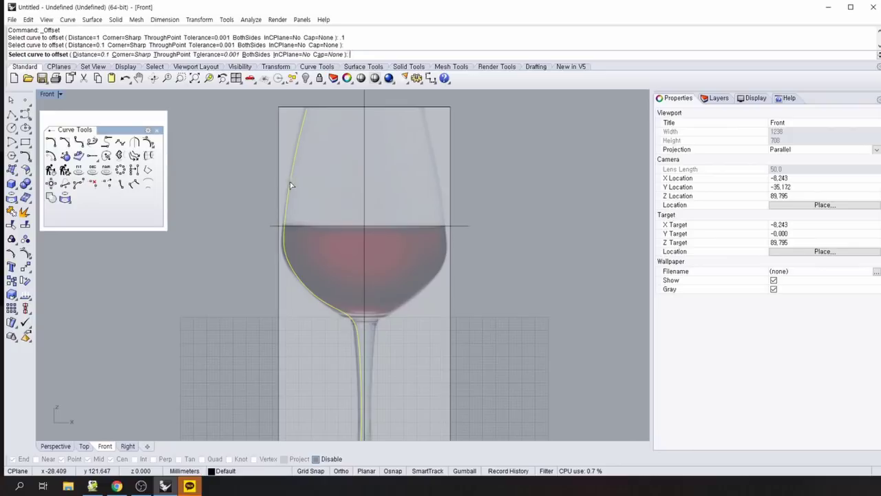
click(328, 196)
scroll(252, 258, up, 5)
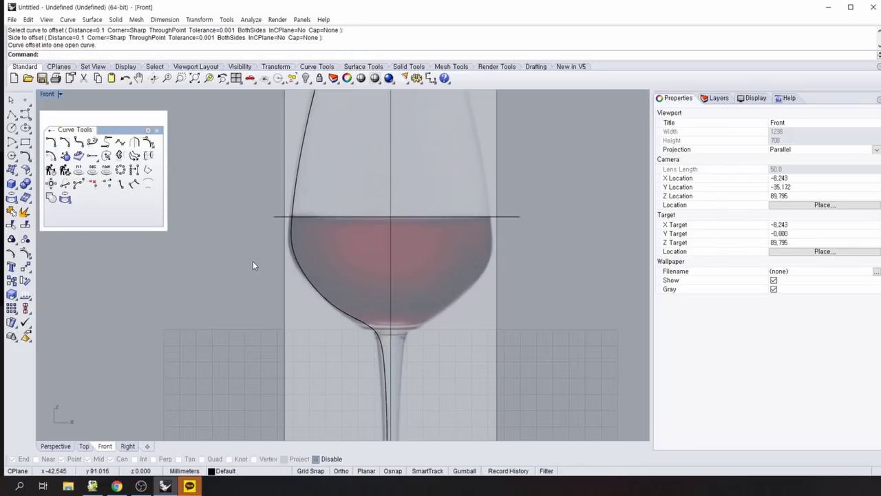
right_drag(253, 255, 132, 272)
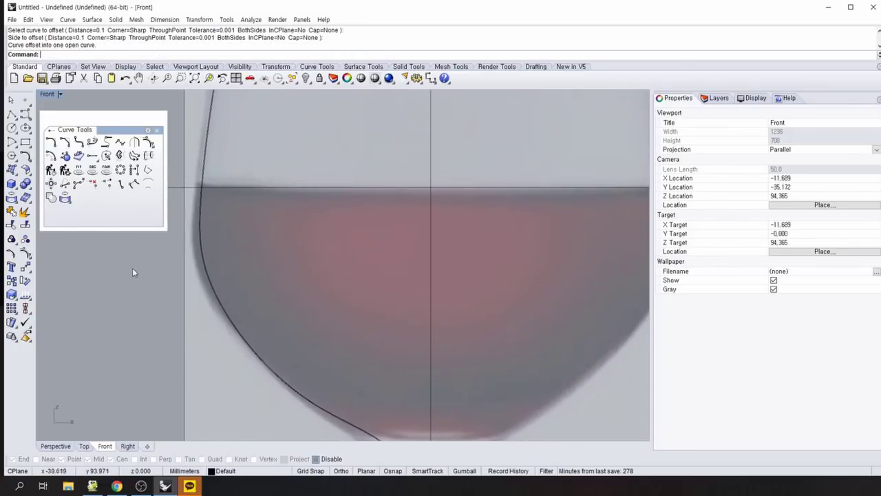
scroll(161, 269, up, 3)
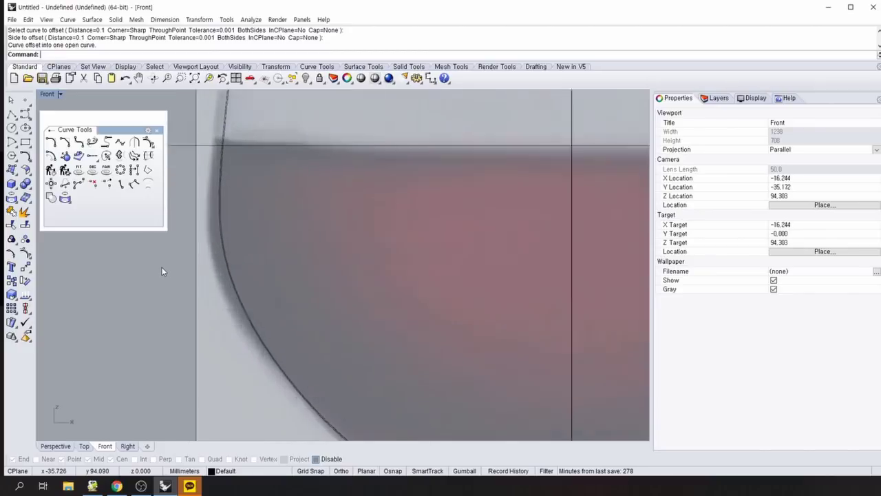
click(252, 219)
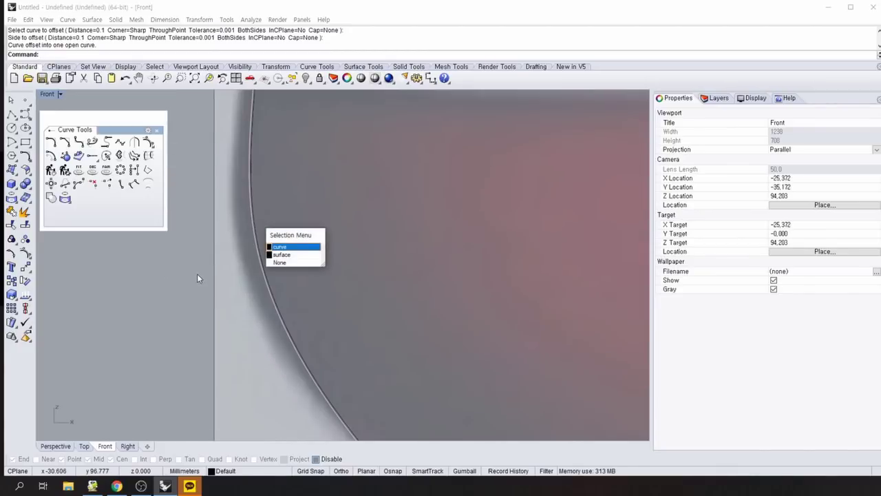
click(284, 247)
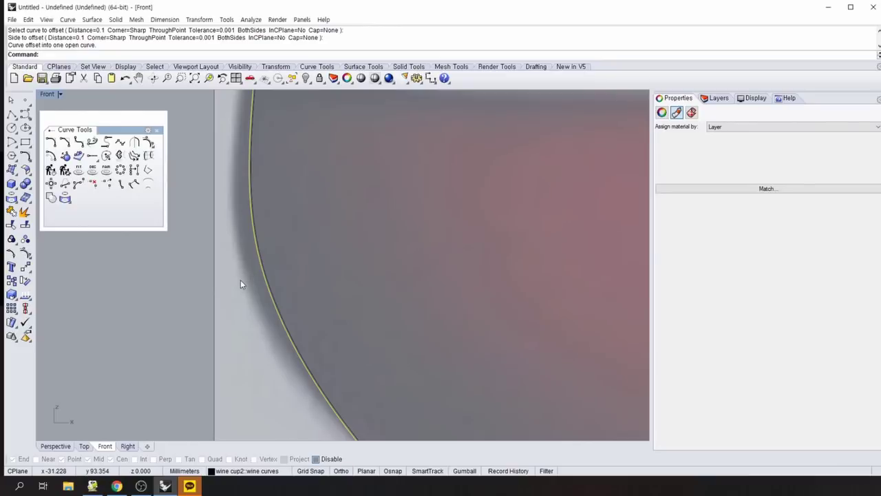
key(Delete)
scroll(208, 297, down, 1)
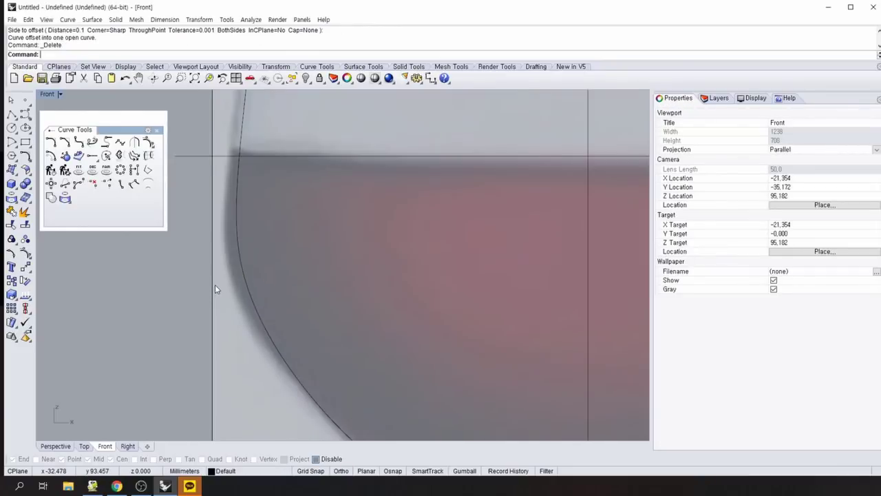
scroll(215, 285, down, 3)
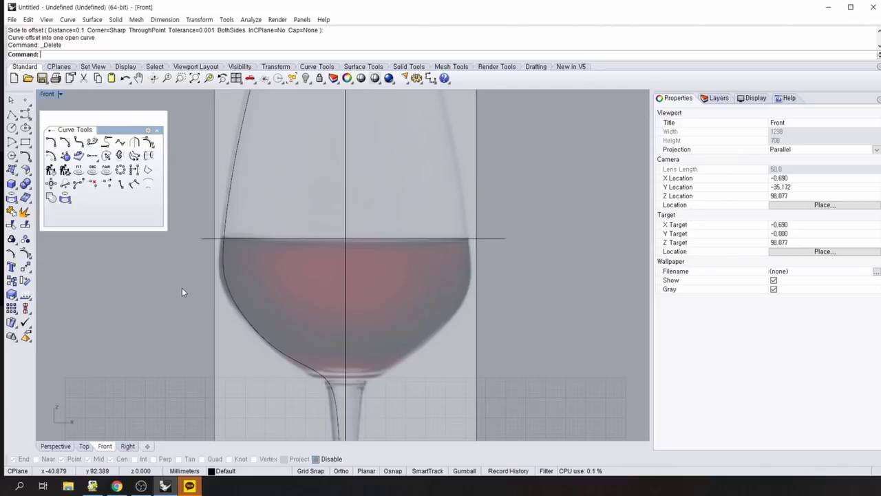
scroll(182, 288, up, 2)
scroll(197, 262, down, 3)
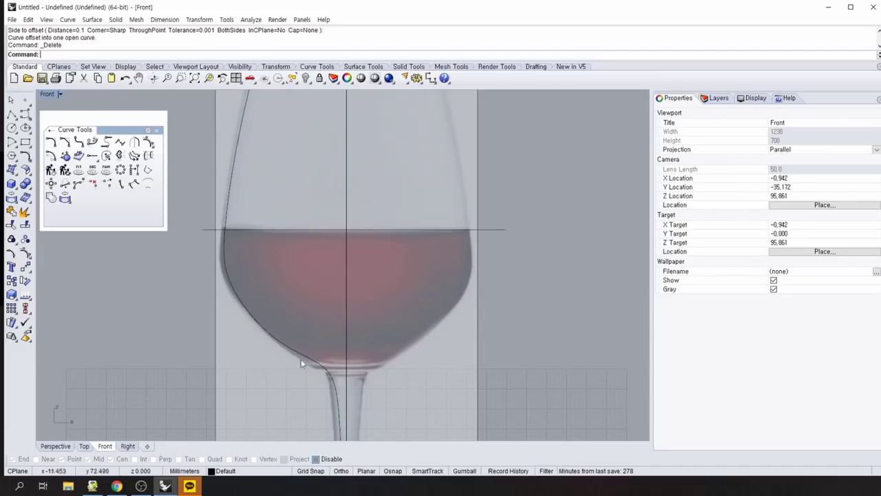
right_drag(433, 412, 416, 378)
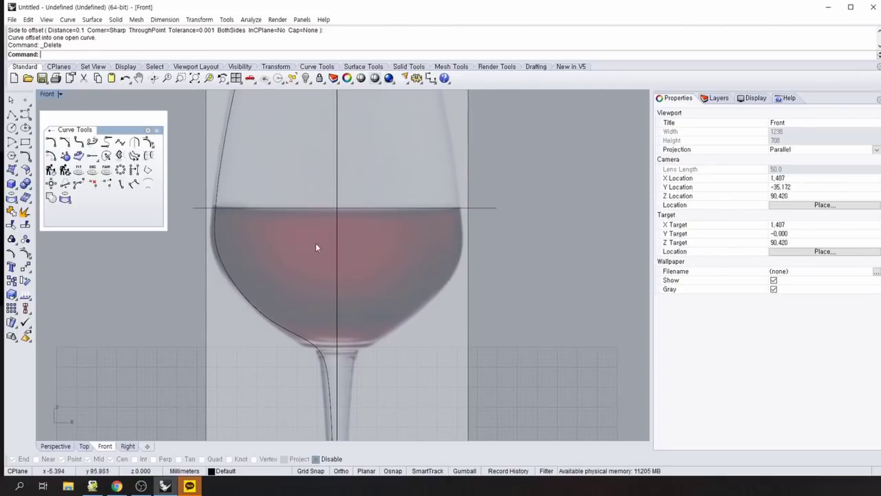
right_drag(305, 263, 296, 275)
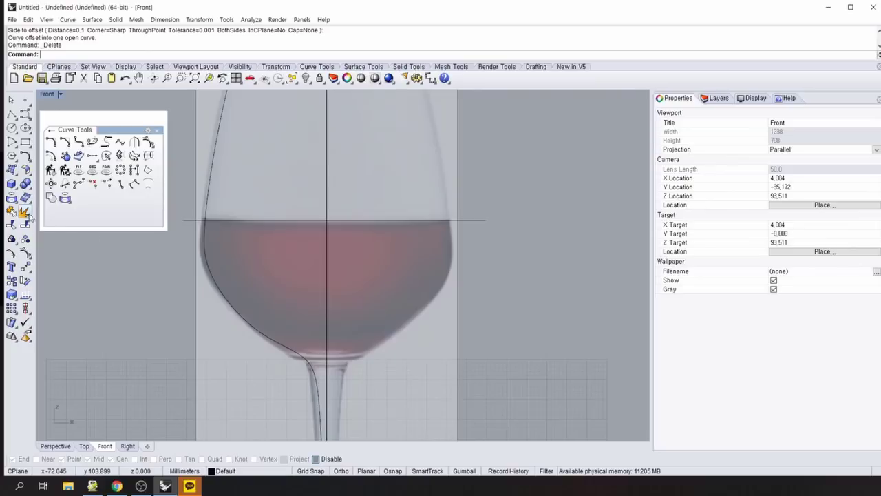
Trim the liquid-level line at the vertical centre axis, removing its right part.
click(11, 225)
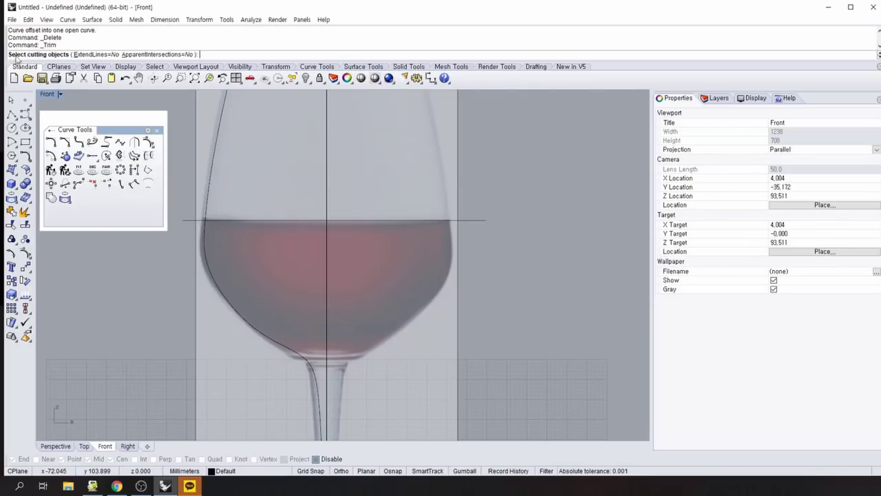
click(328, 212)
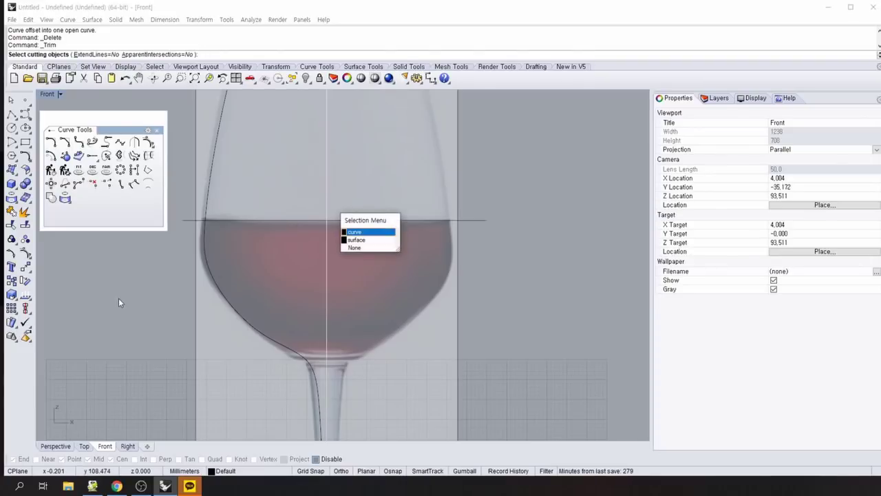
click(350, 232)
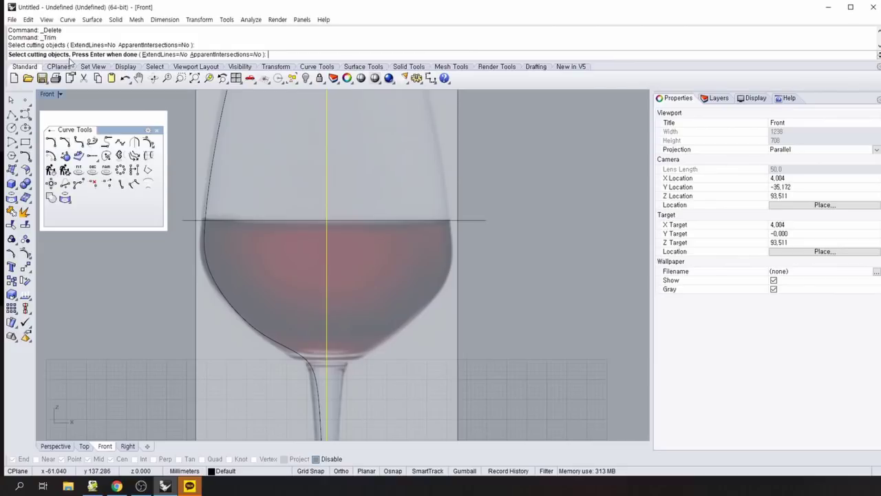
key(Return)
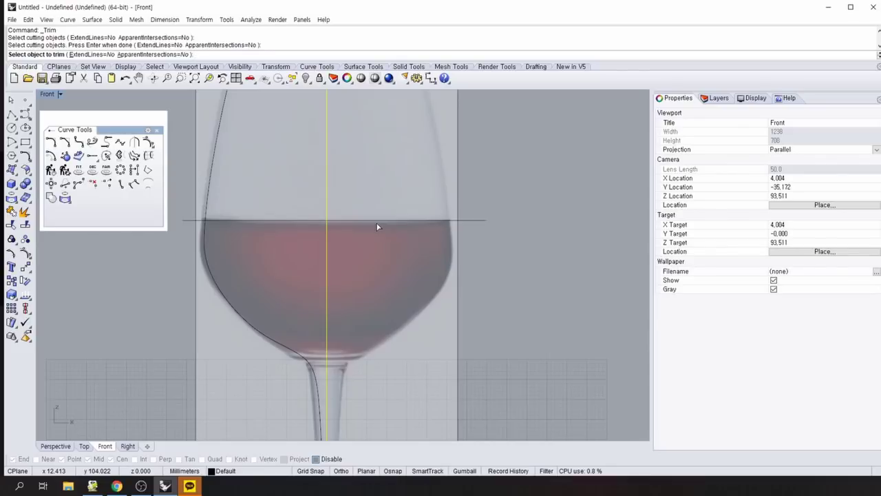
click(377, 221)
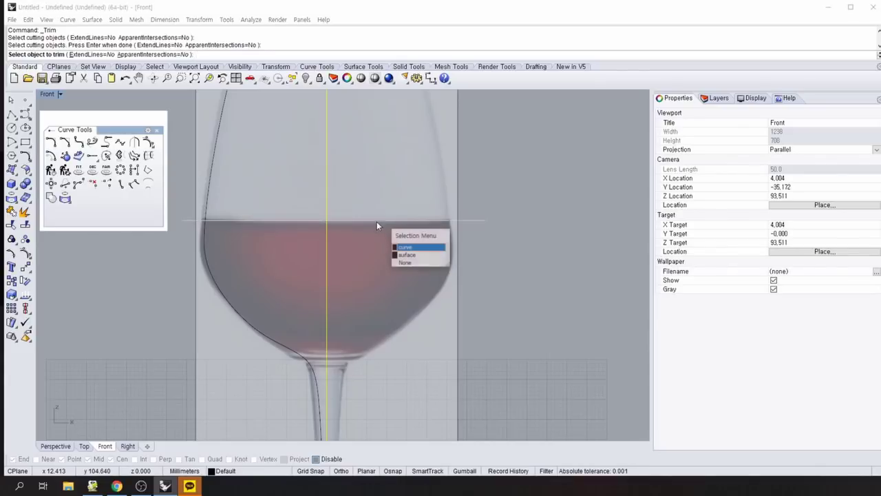
click(405, 247)
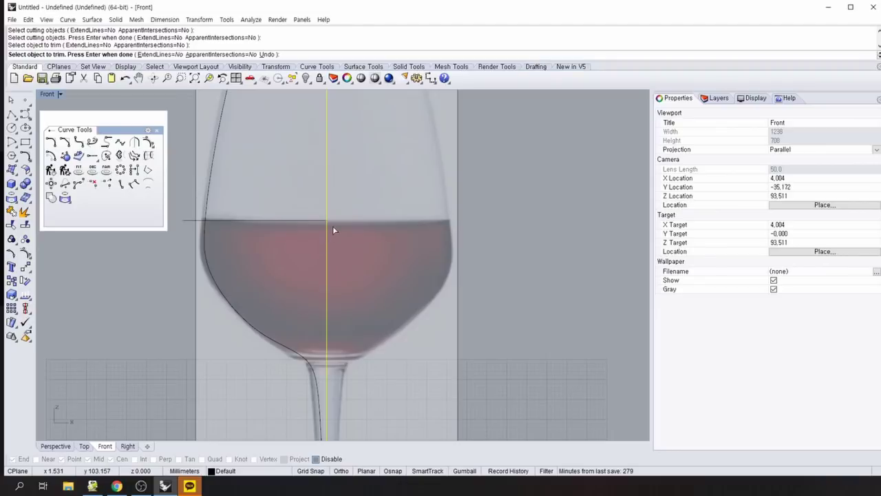
key(Return)
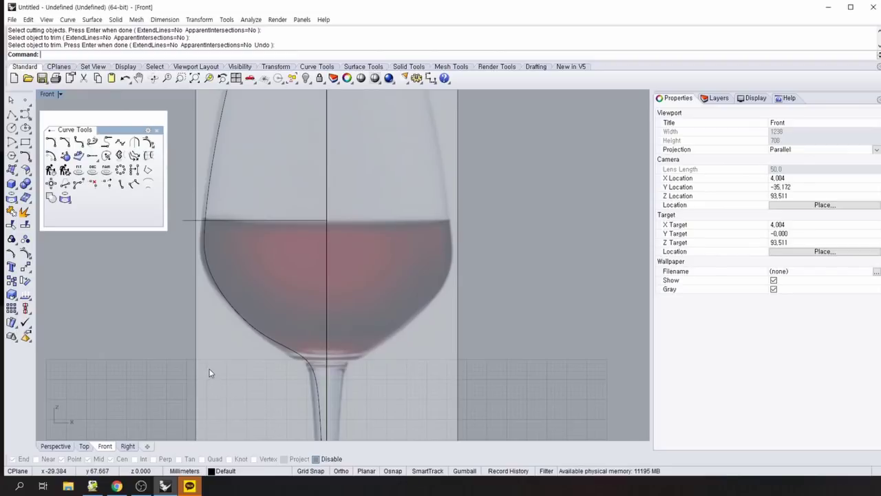
scroll(210, 350, up, 5)
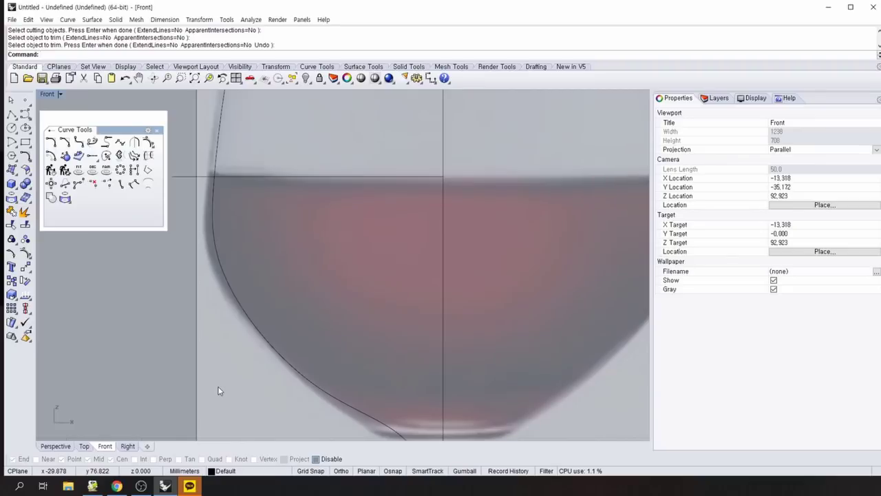
scroll(219, 391, down, 2)
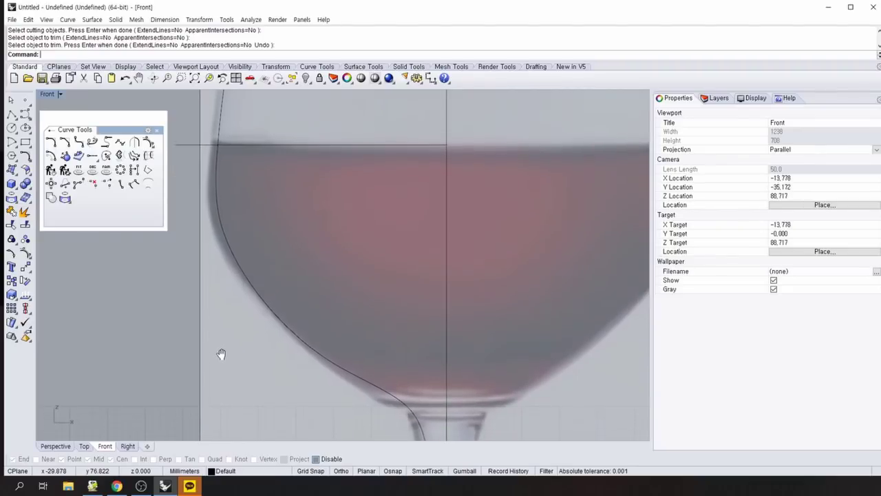
scroll(239, 394, up, 2)
scroll(244, 379, down, 2)
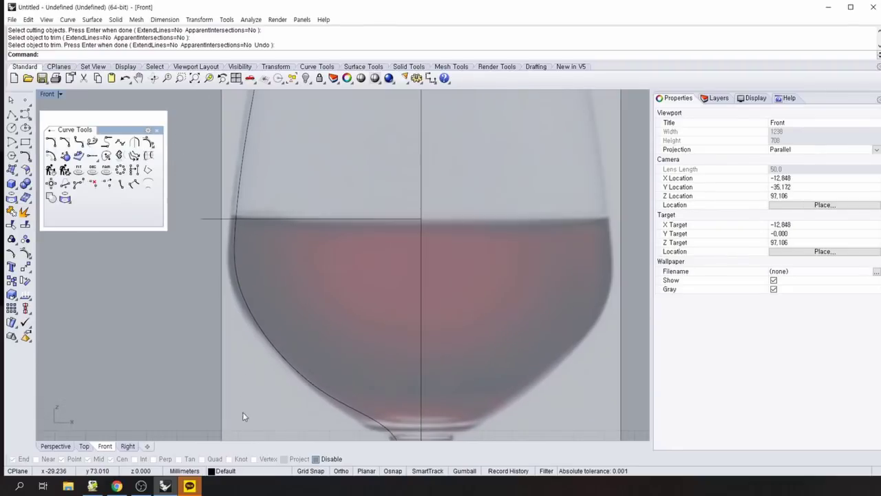
scroll(243, 383, up, 1)
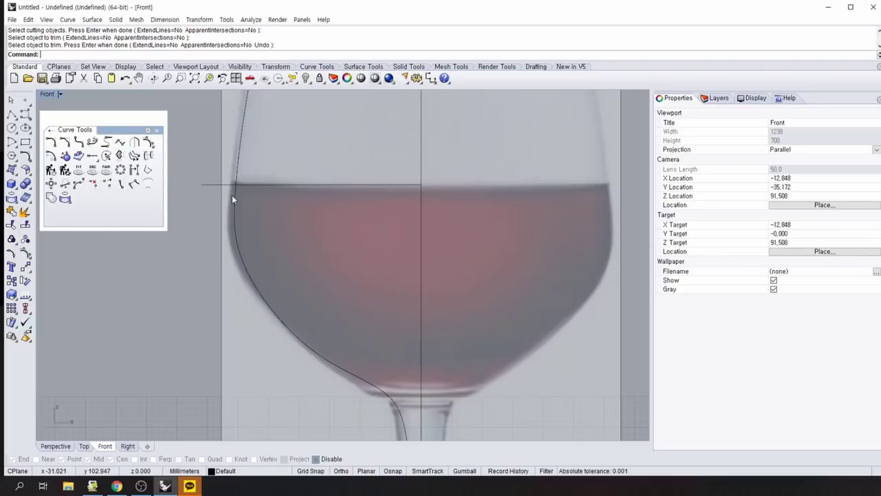
right_drag(382, 377, 365, 301)
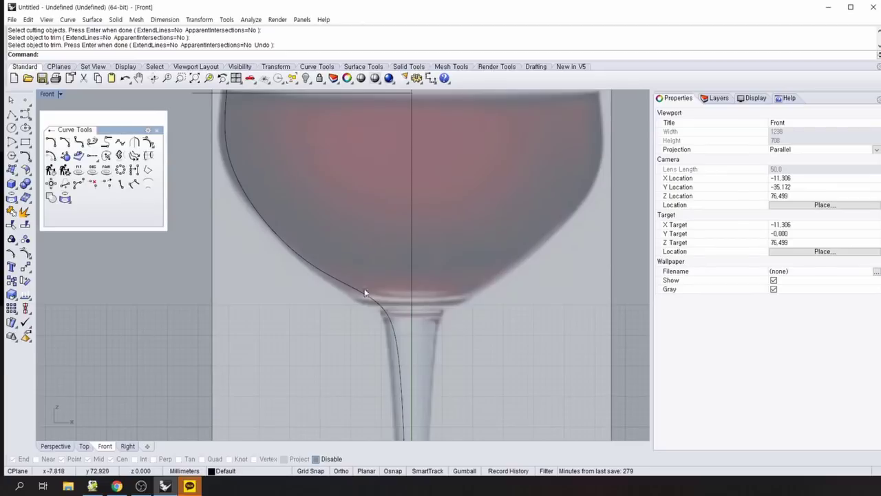
right_drag(254, 409, 258, 321)
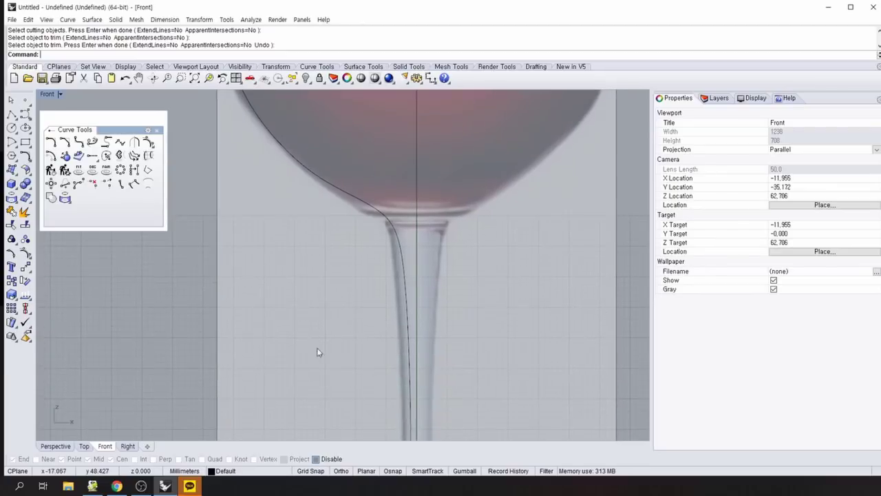
right_drag(331, 351, 374, 262)
scroll(338, 362, down, 3)
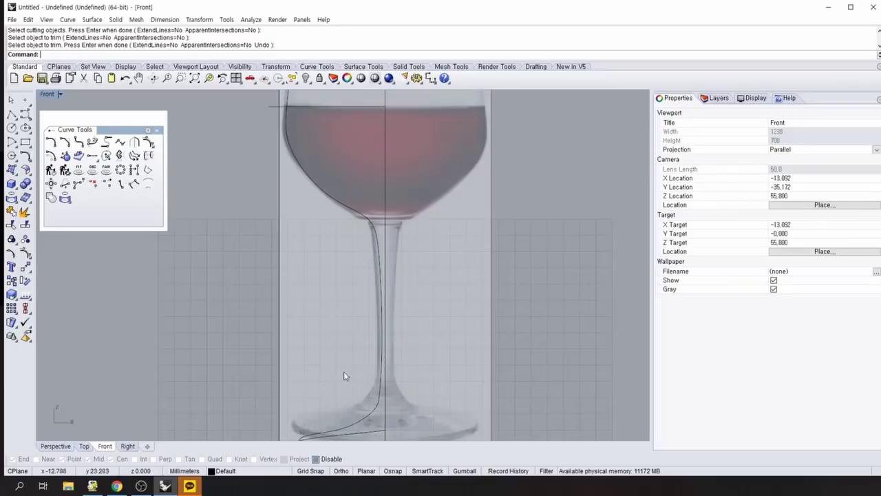
right_drag(337, 292, 295, 349)
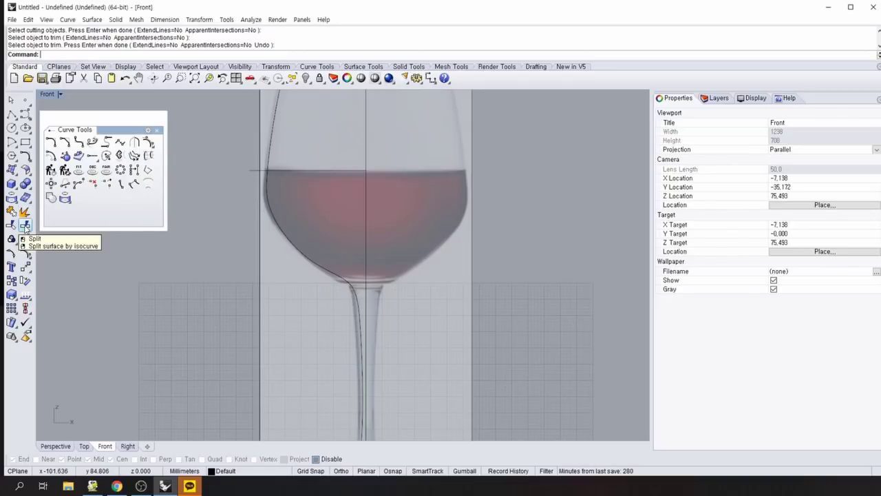
Attempt to split the glass profile curve using all objects as cutters, then cancel.
click(25, 226)
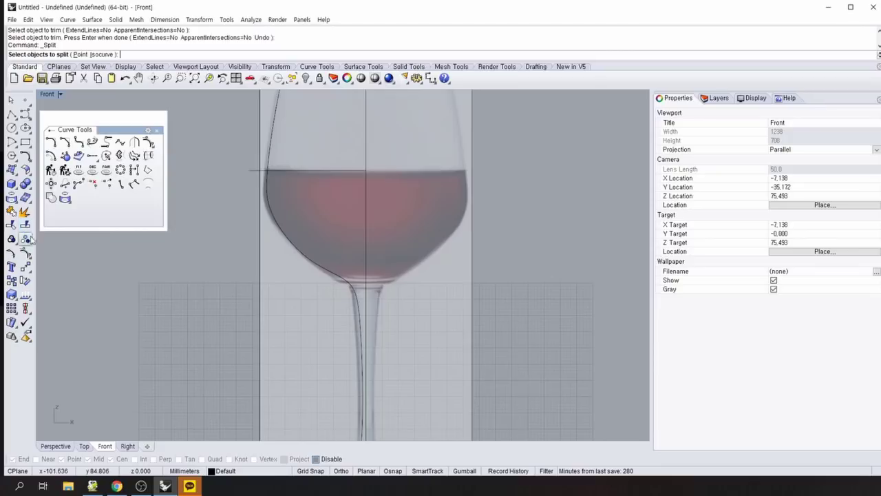
click(335, 278)
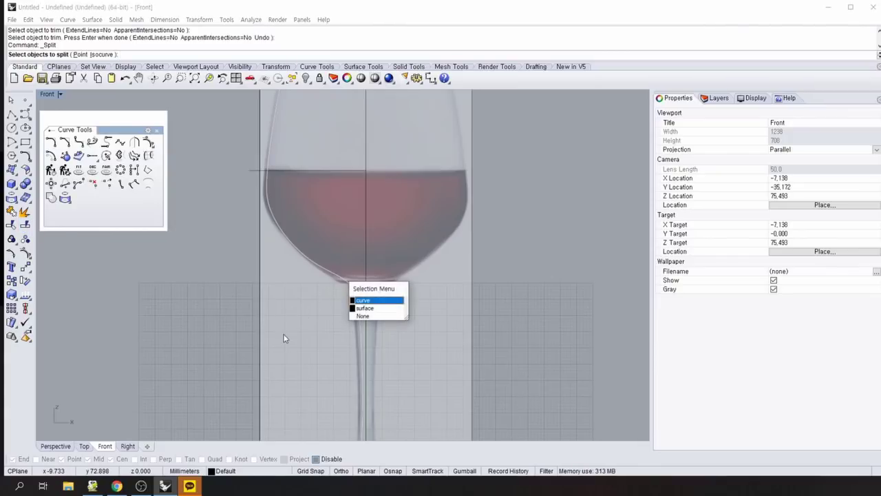
click(365, 300)
key(Return)
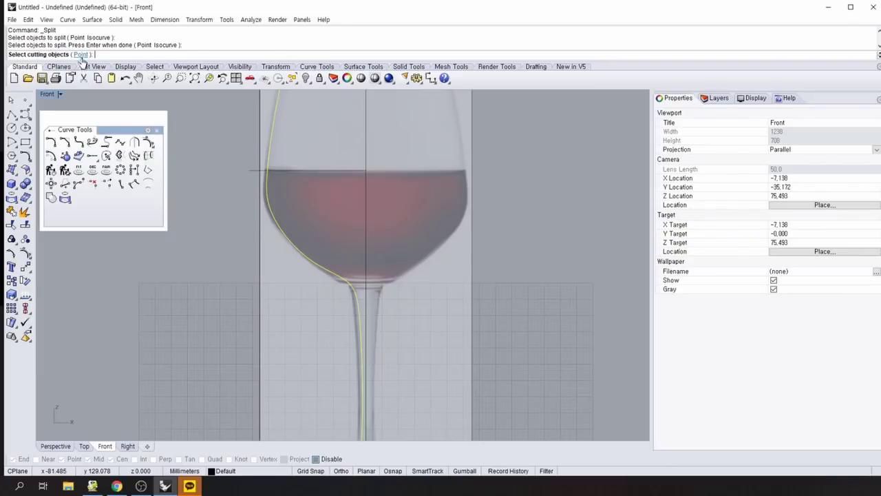
key(ctrl+a)
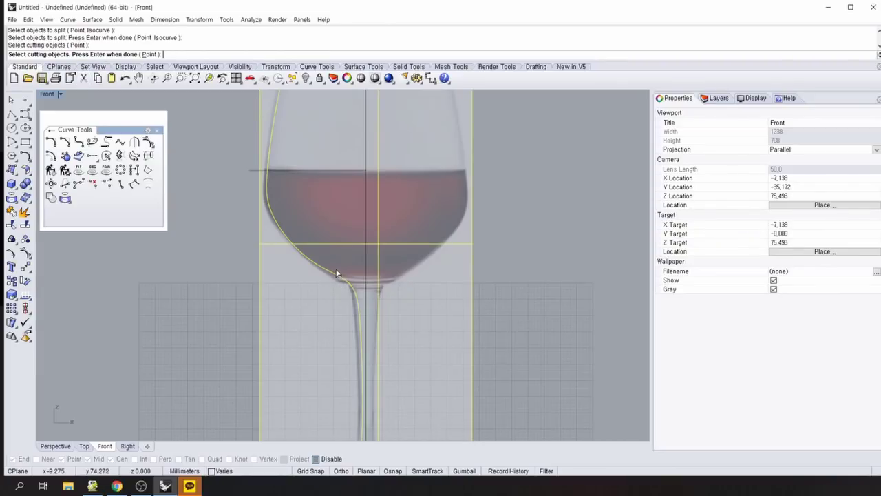
click(719, 98)
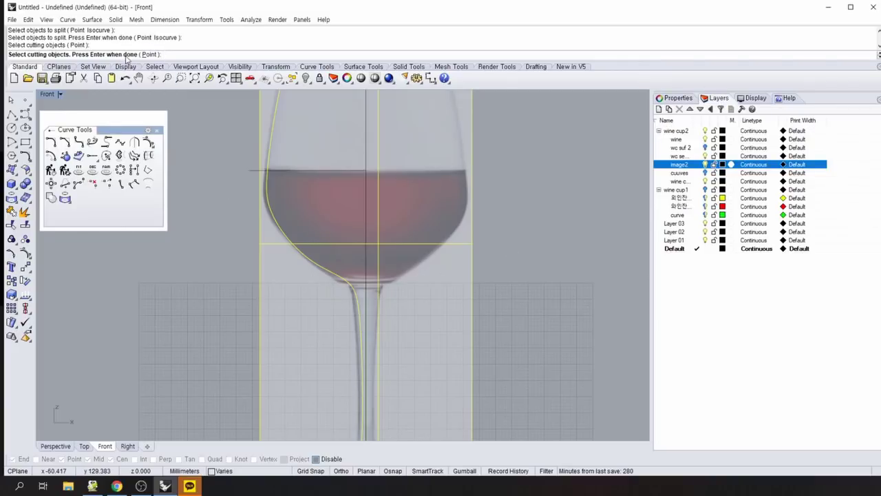
key(Return)
click(343, 276)
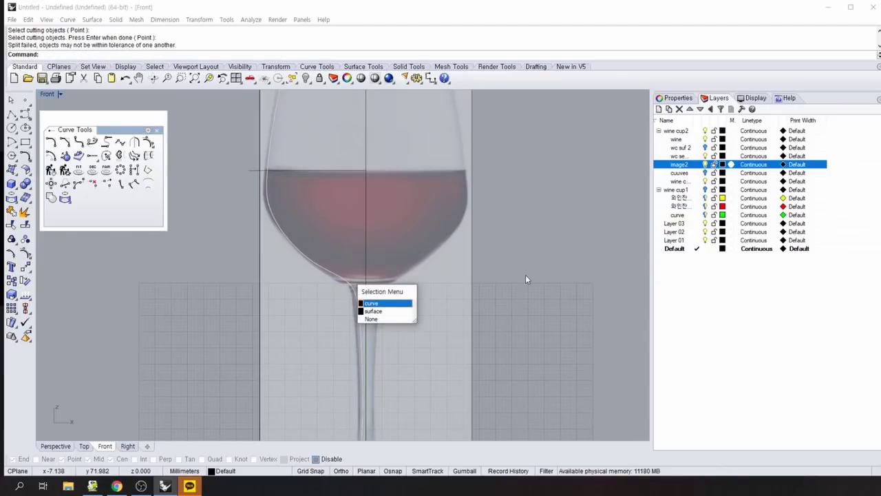
key(Escape)
Split the glass profile curve with the rectangle and guide lines as cutters, then select the cuuves layer.
click(26, 224)
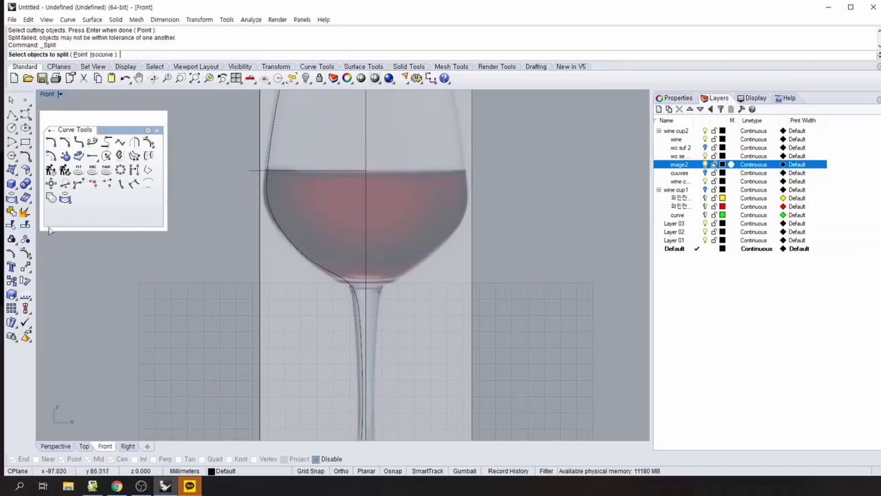
click(337, 279)
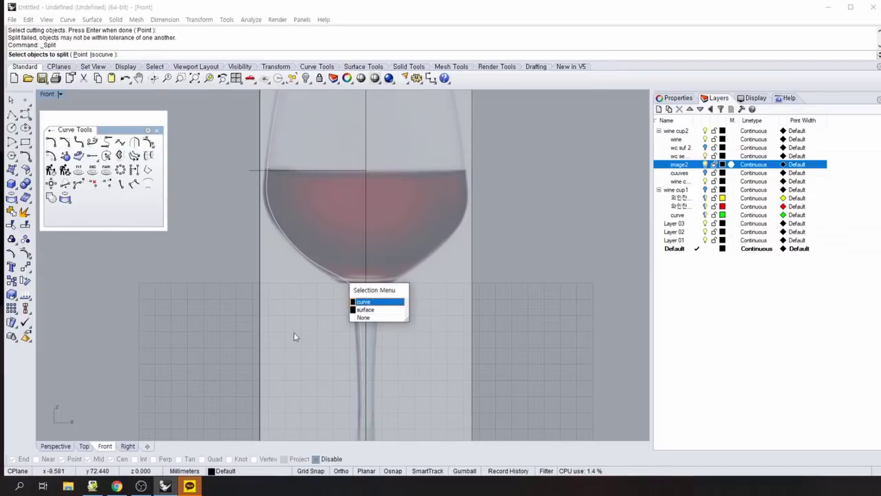
click(381, 302)
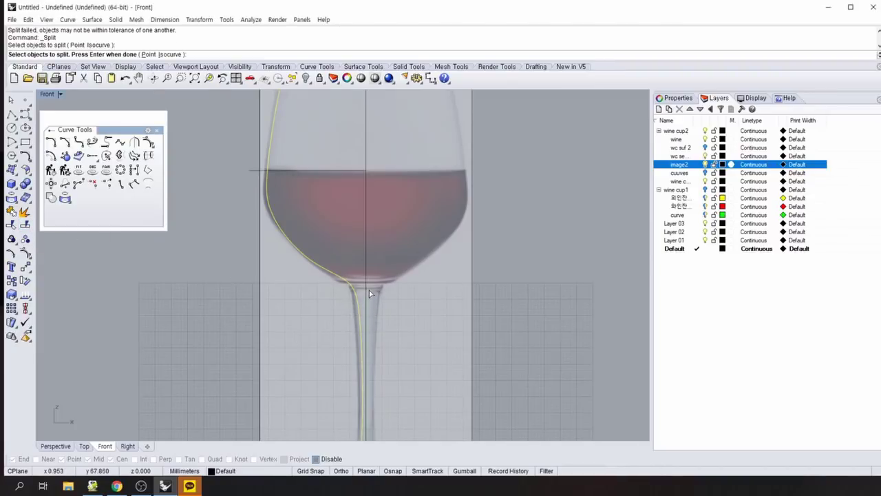
key(Return)
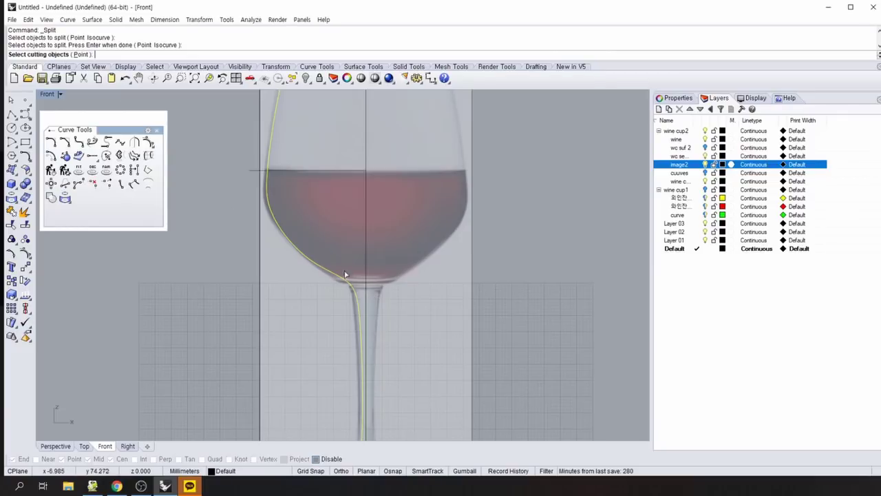
click(344, 281)
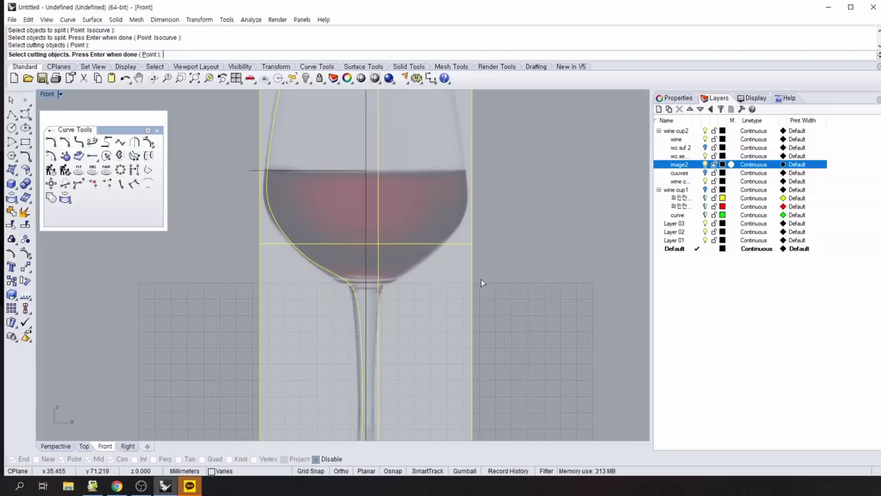
key(Return)
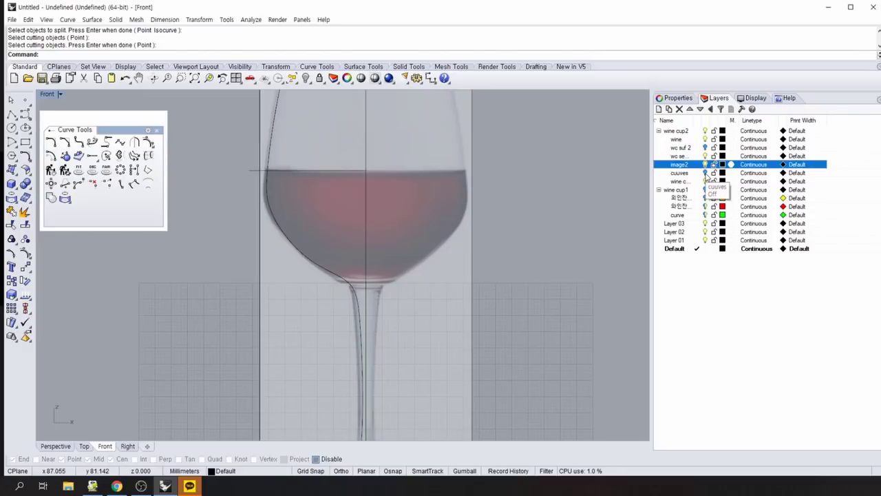
click(705, 175)
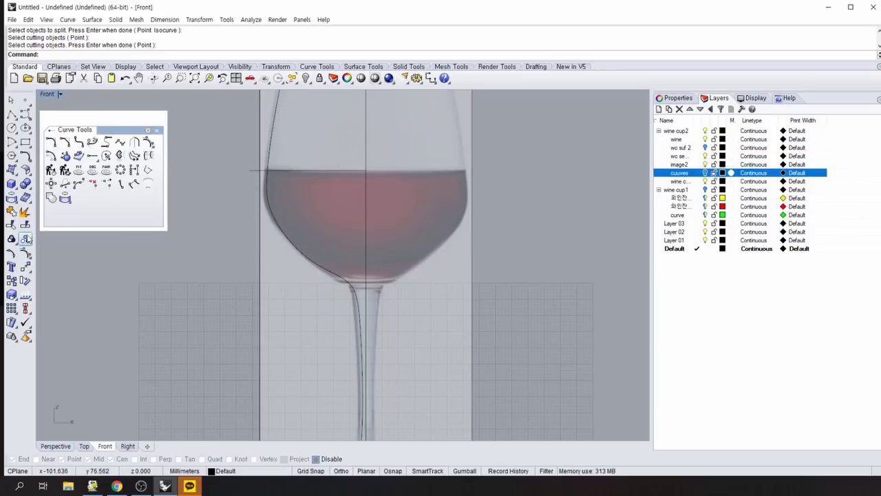
Split the glass profile curve at three picked points along the bowl and stem into 6 pieces.
click(25, 226)
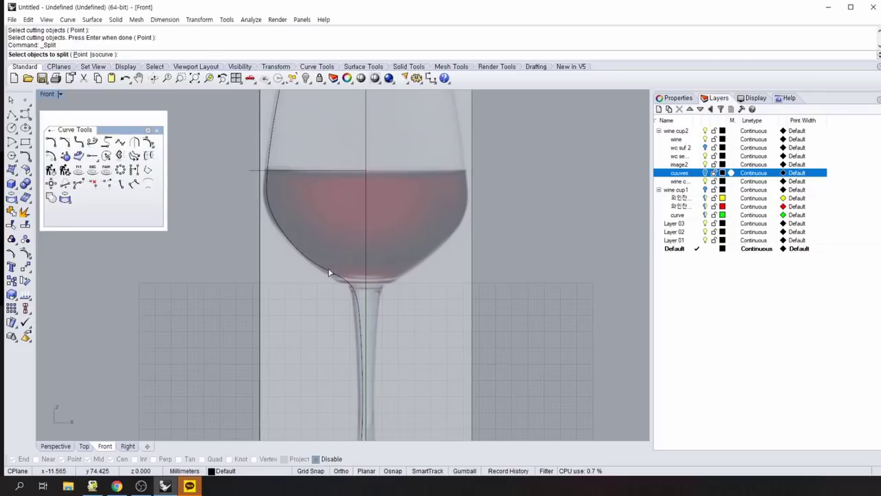
click(329, 273)
click(355, 295)
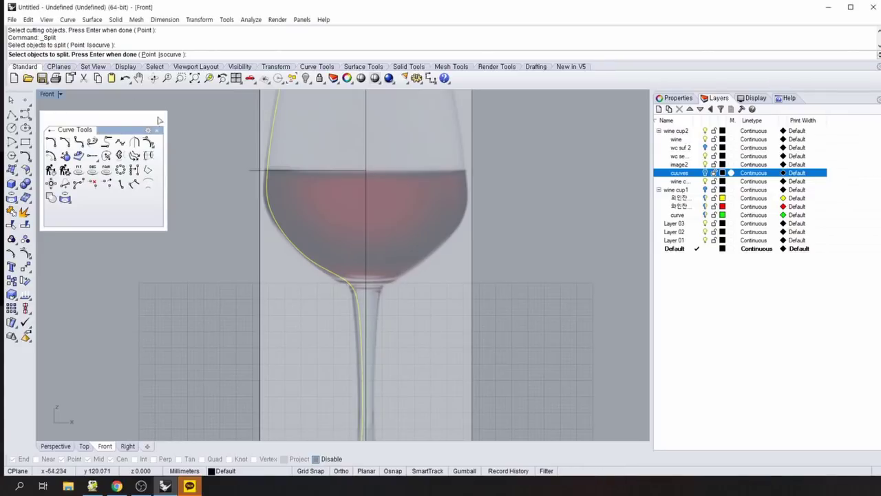
click(148, 55)
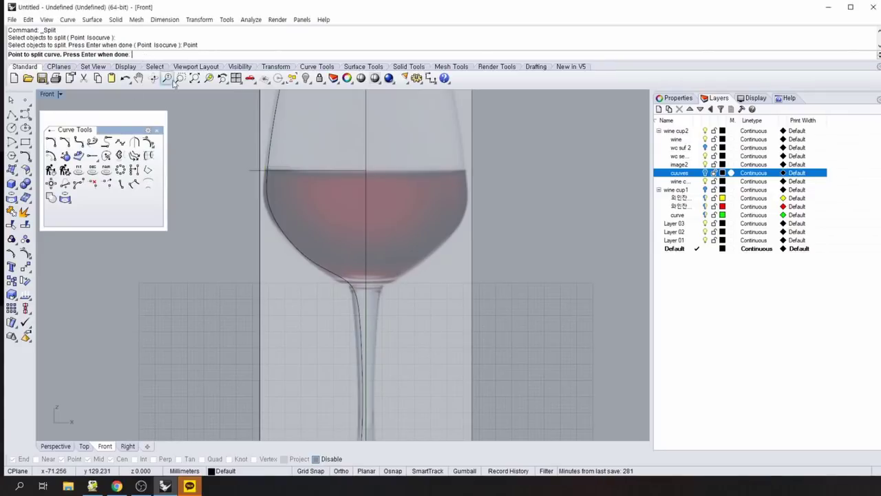
click(352, 287)
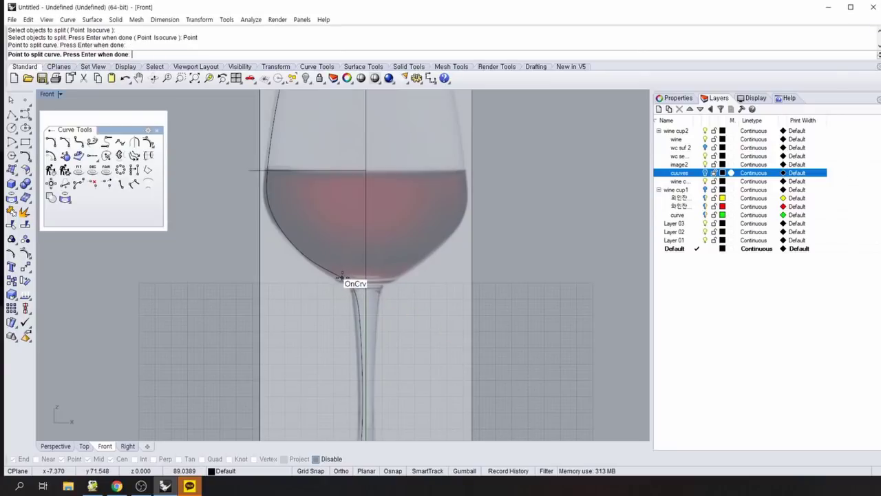
click(340, 277)
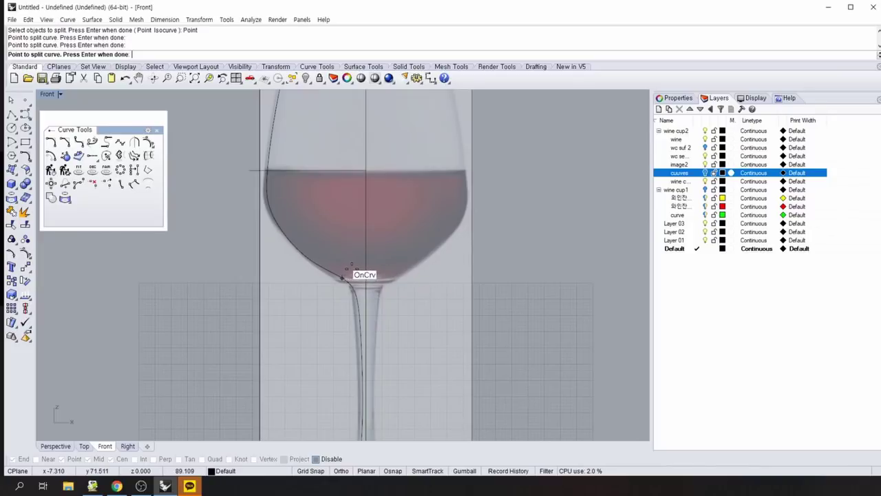
click(346, 276)
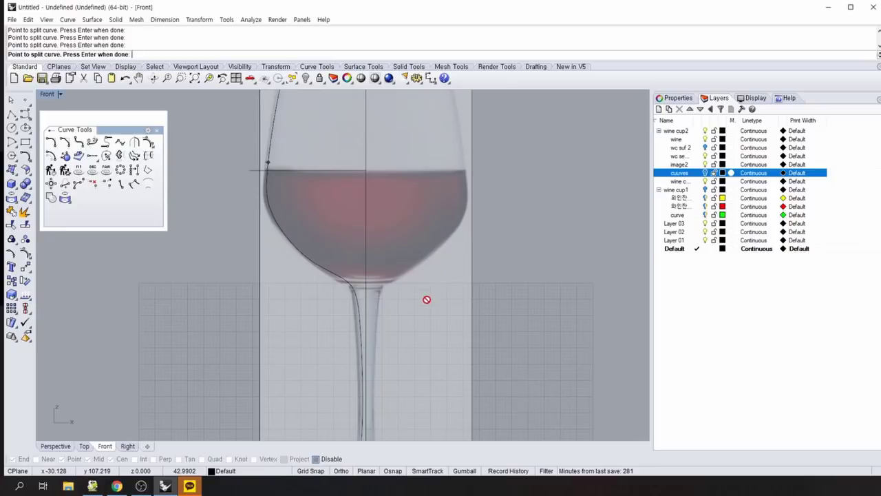
key(Return)
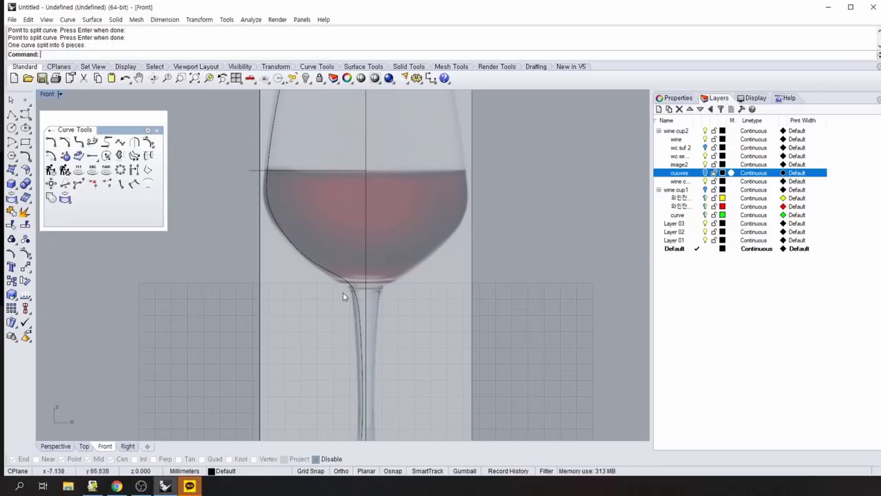
Delete the stem curve piece and the upper-left bowl piece of the profile.
click(348, 288)
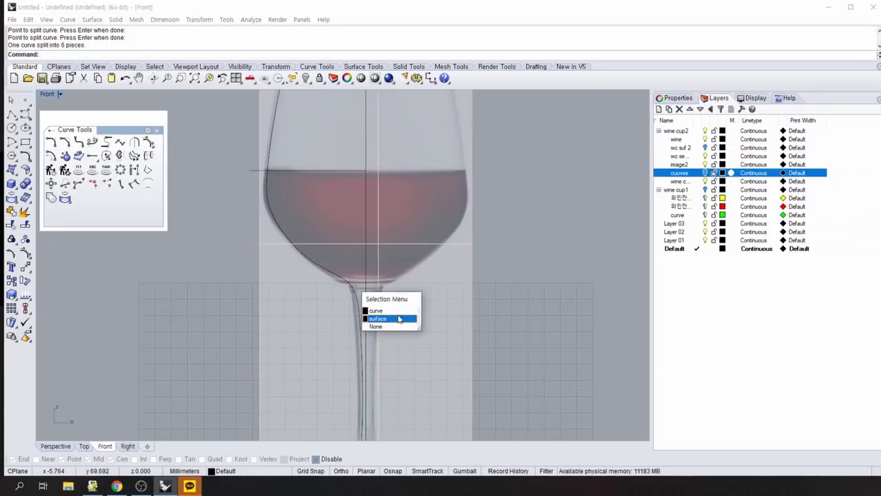
click(376, 310)
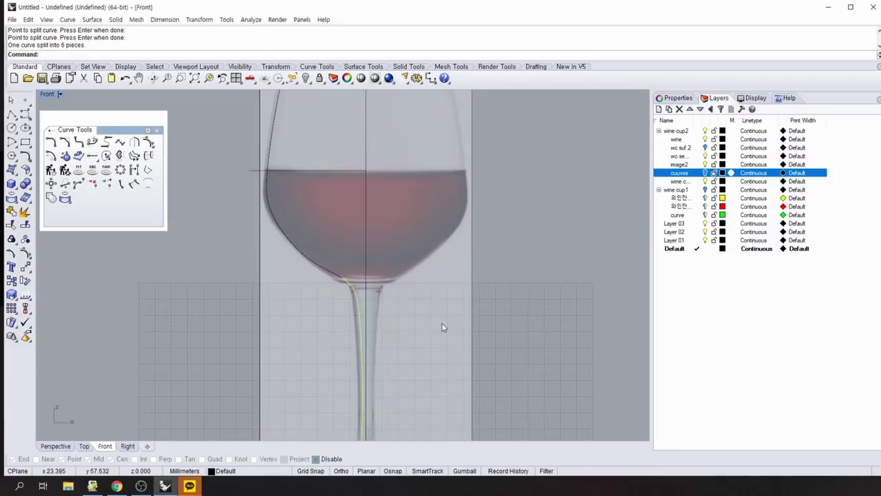
key(Delete)
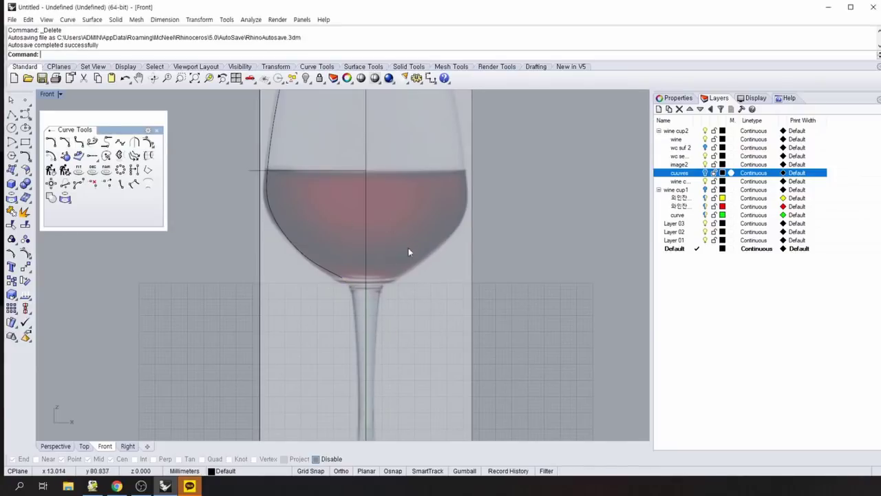
click(271, 147)
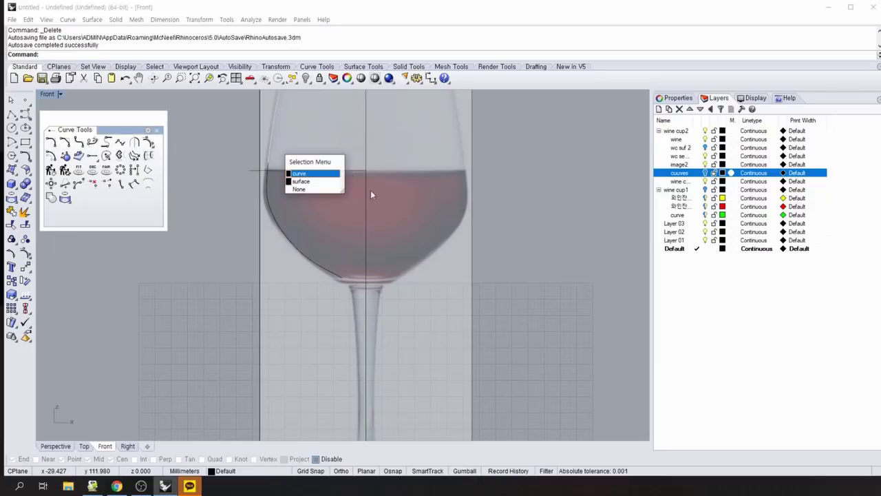
click(303, 173)
key(Delete)
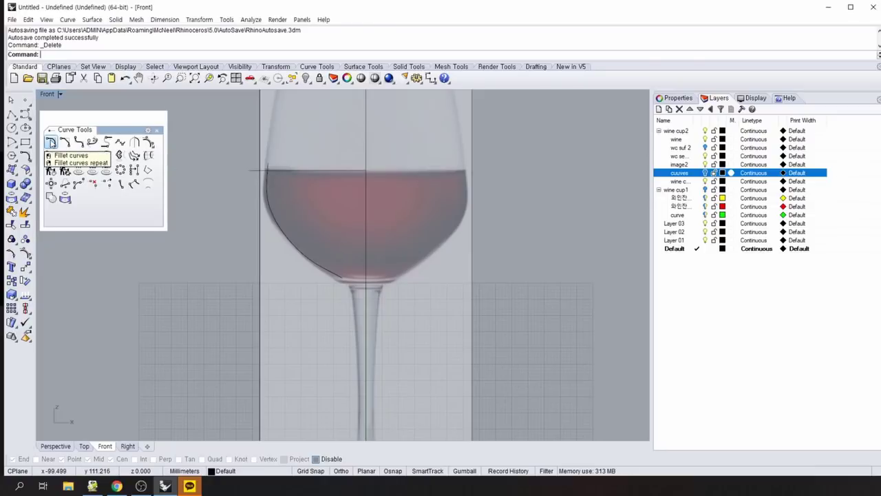
Fillet the corner between the bowl curve and the liquid line with radius 0.4.
click(51, 142)
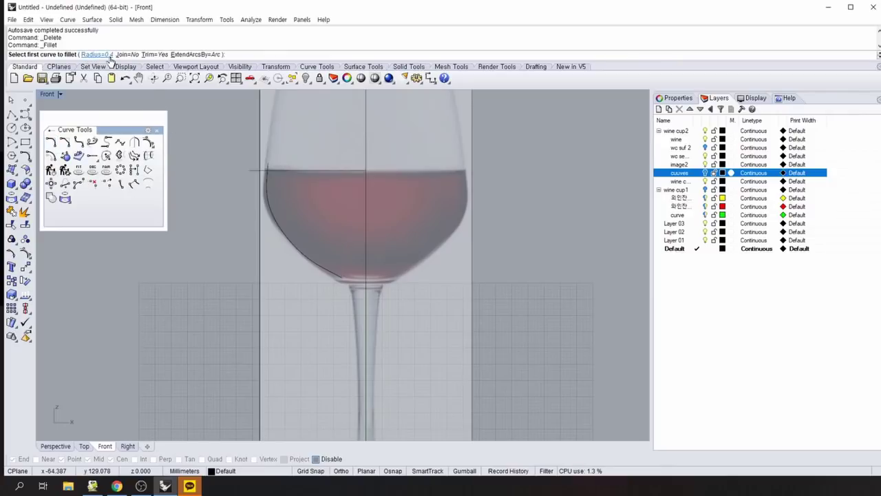
scroll(209, 274, up, 2)
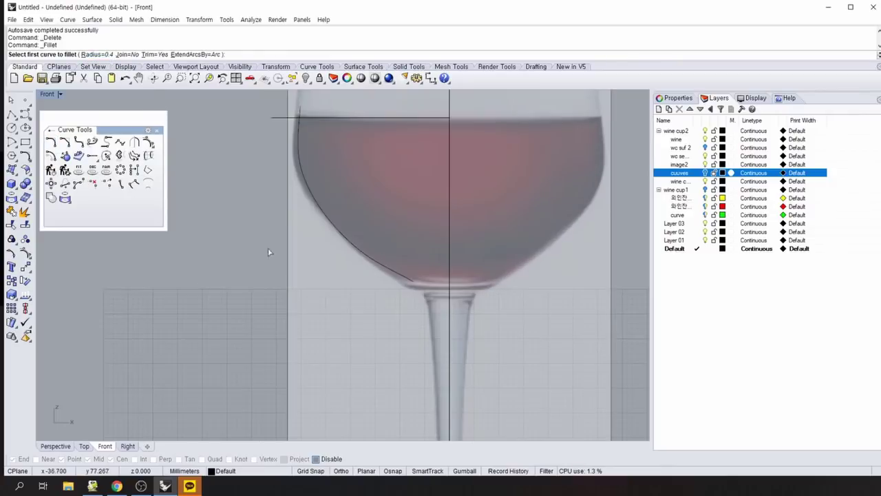
click(299, 133)
click(321, 119)
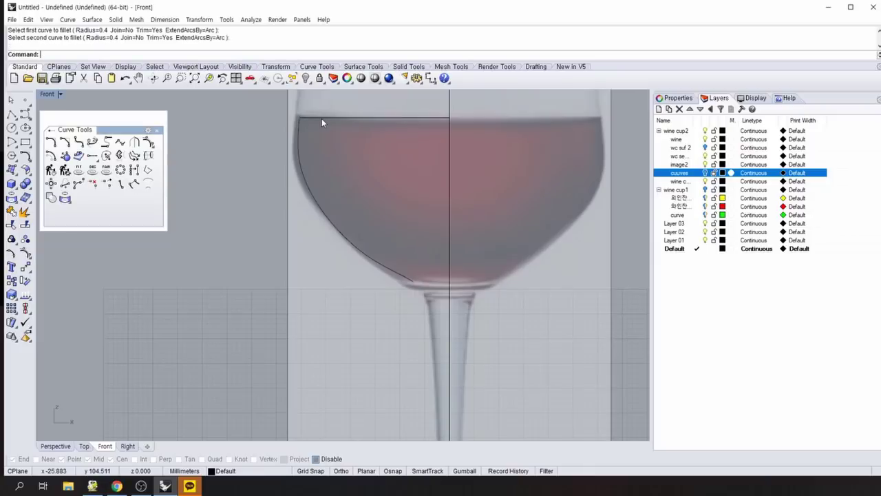
scroll(298, 177, up, 3)
right_drag(302, 173, 254, 335)
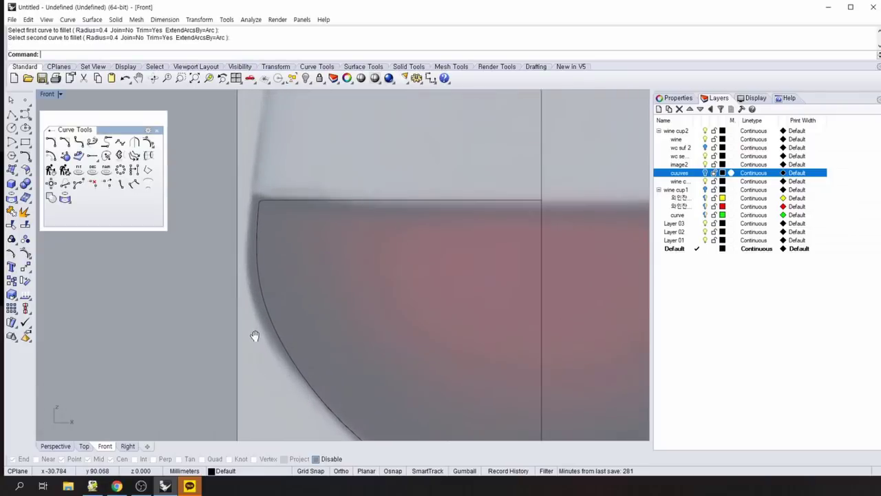
scroll(217, 305, down, 3)
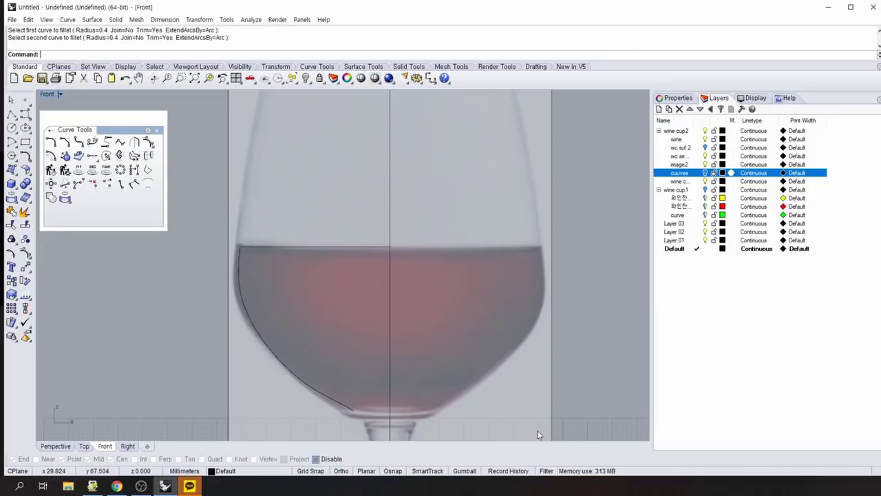
right_drag(538, 435, 404, 315)
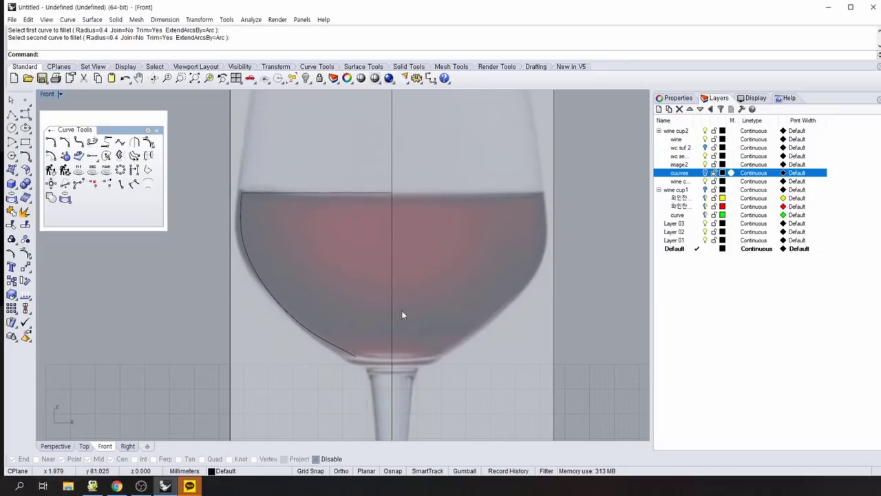
Window-select the six liquid outline pieces and join them into one open curve.
click(352, 355)
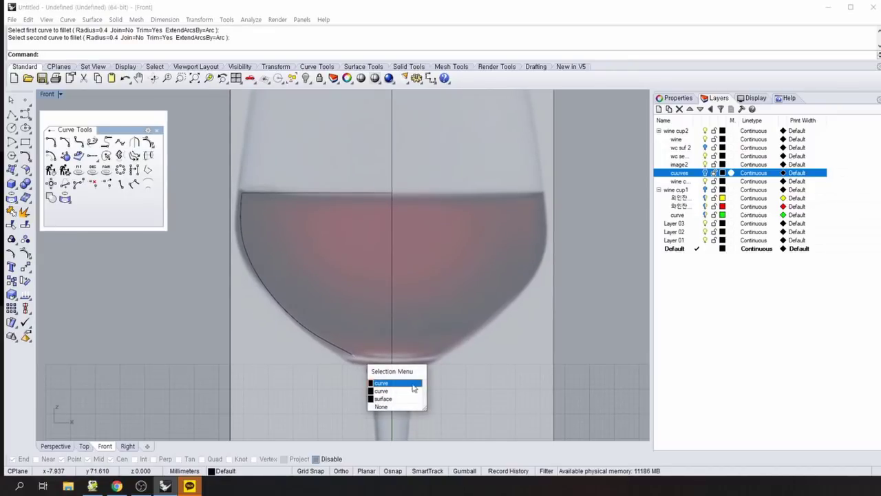
click(412, 399)
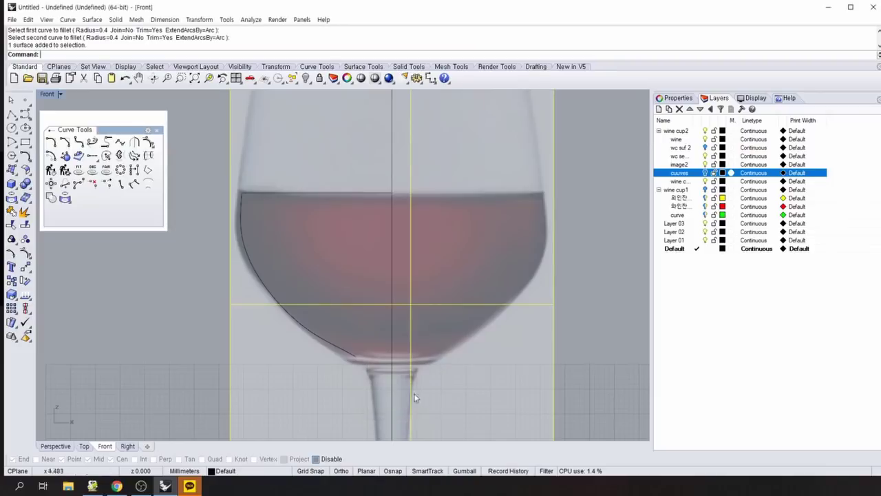
click(172, 314)
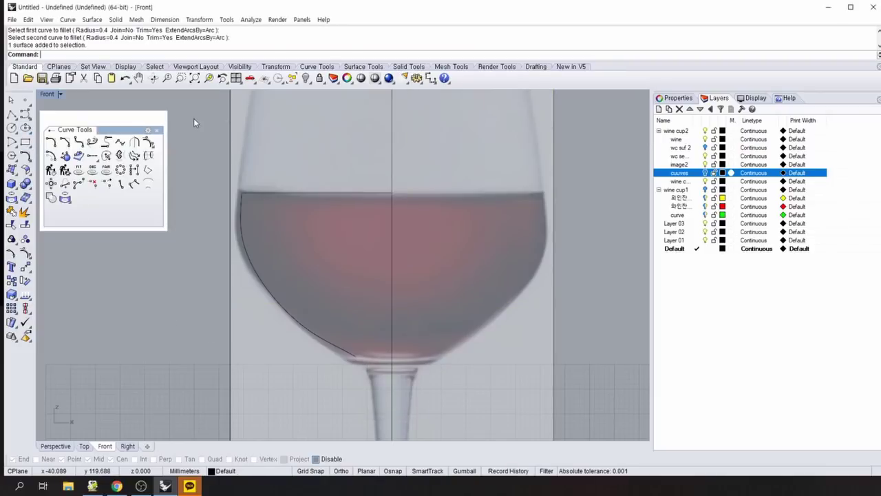
drag(209, 161, 411, 360)
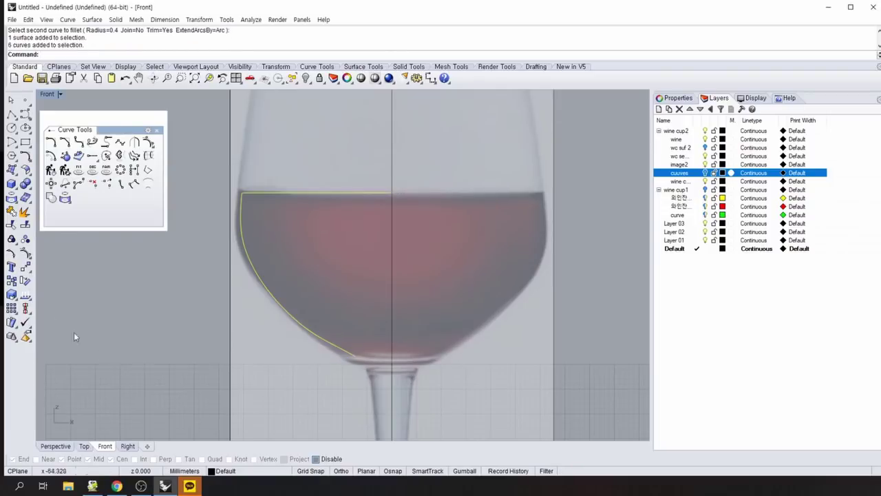
click(12, 240)
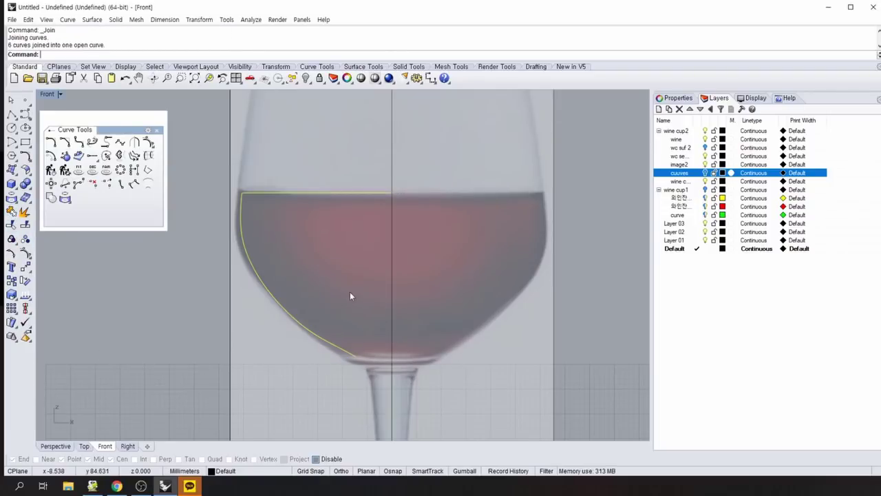
Turn on the curve's control points and drag its end point onto the centre axis.
key(F10)
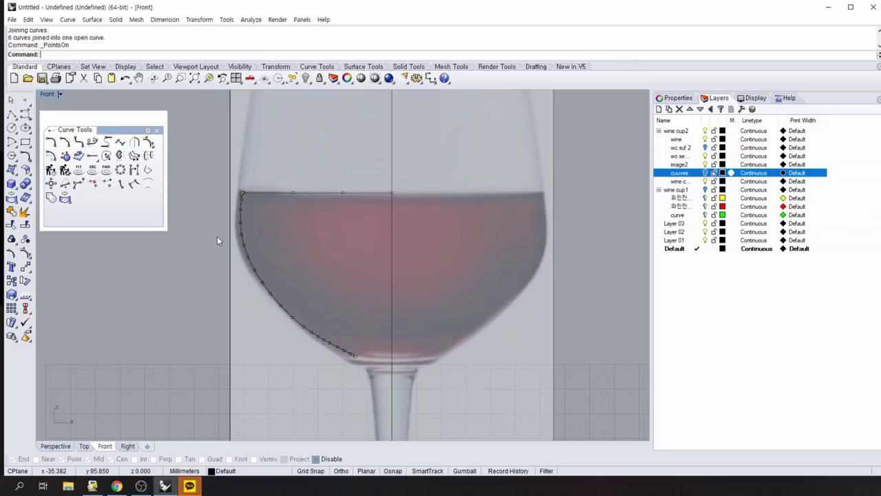
click(356, 360)
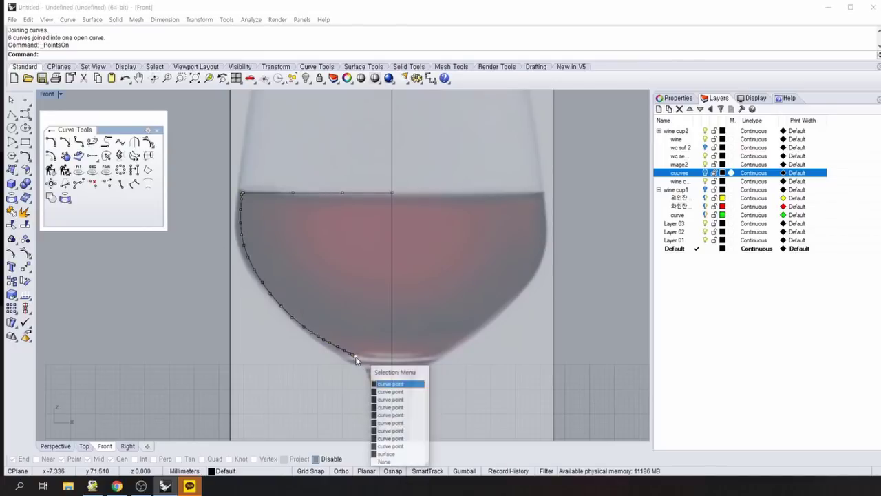
click(391, 383)
drag(355, 356, 393, 355)
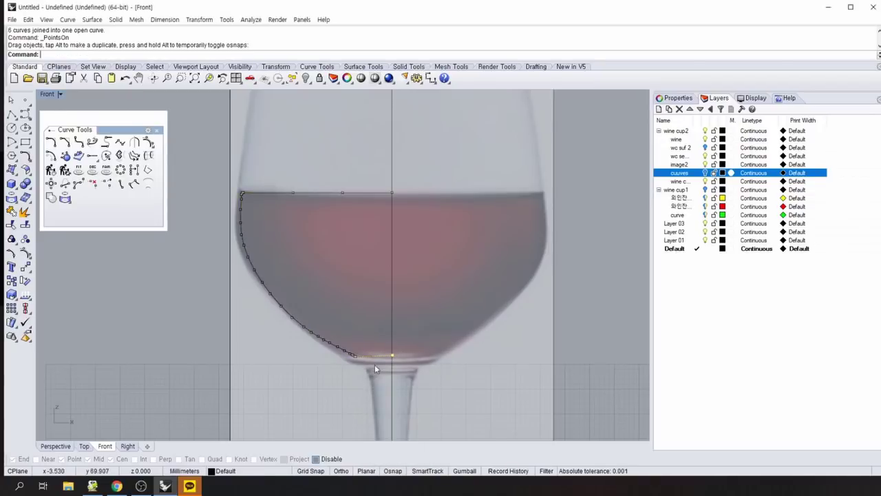
scroll(314, 376, up, 3)
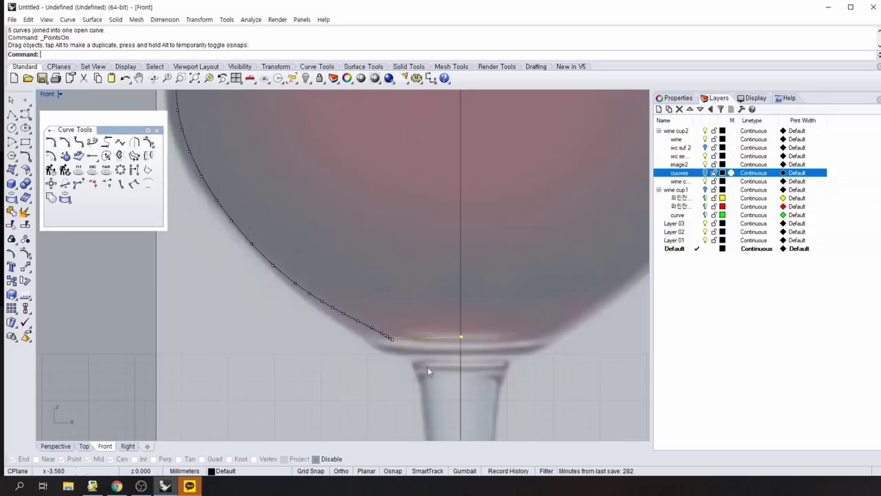
drag(462, 340, 461, 338)
click(341, 384)
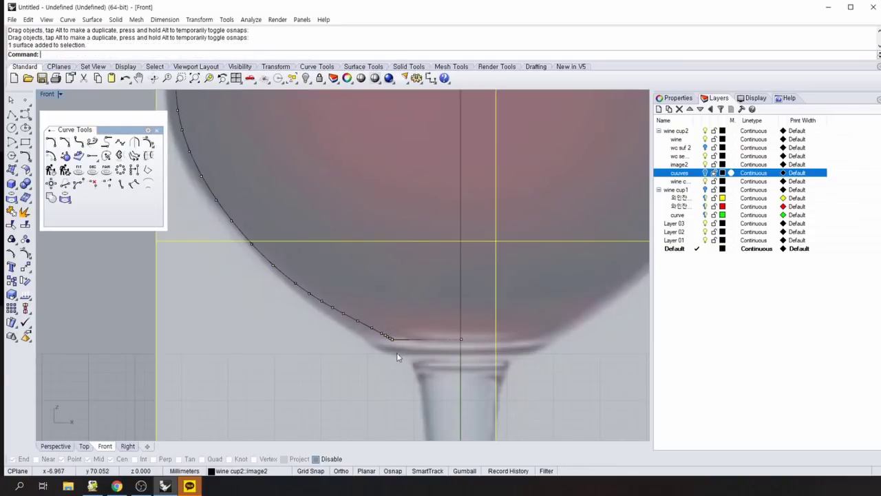
click(391, 342)
click(411, 363)
Show the curve's control points again and delete extra points near its end.
key(F10)
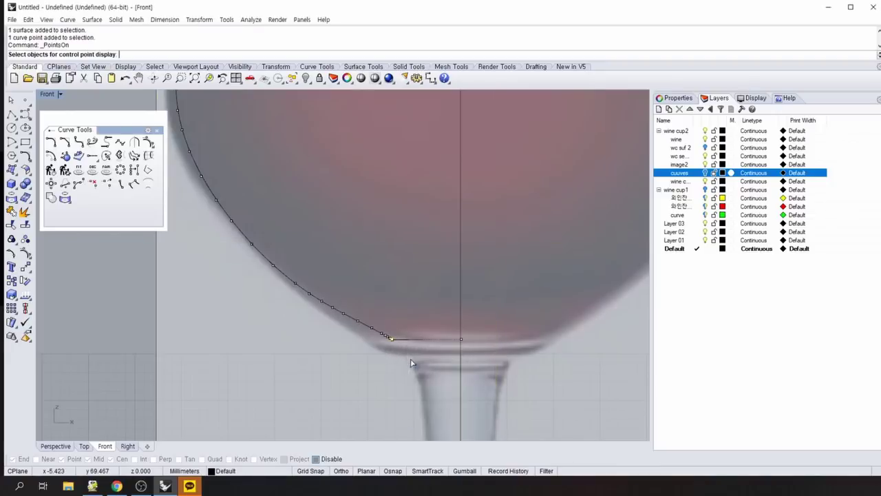
click(389, 347)
key(Escape)
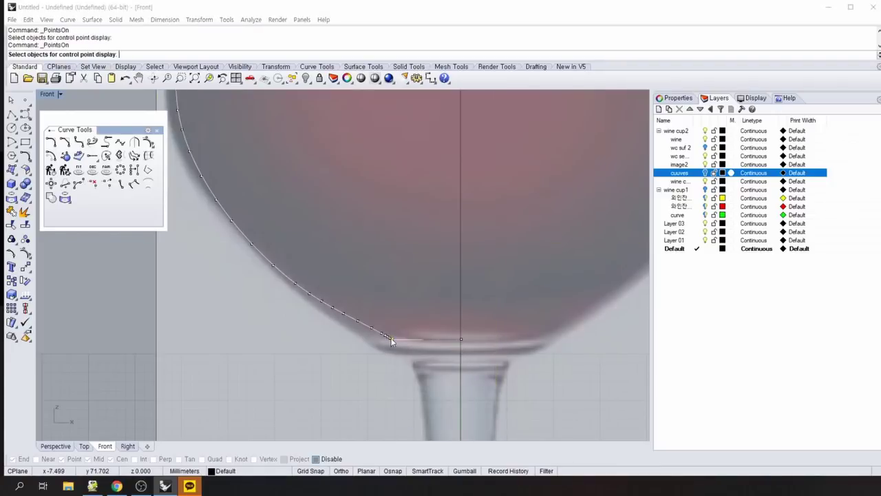
click(392, 340)
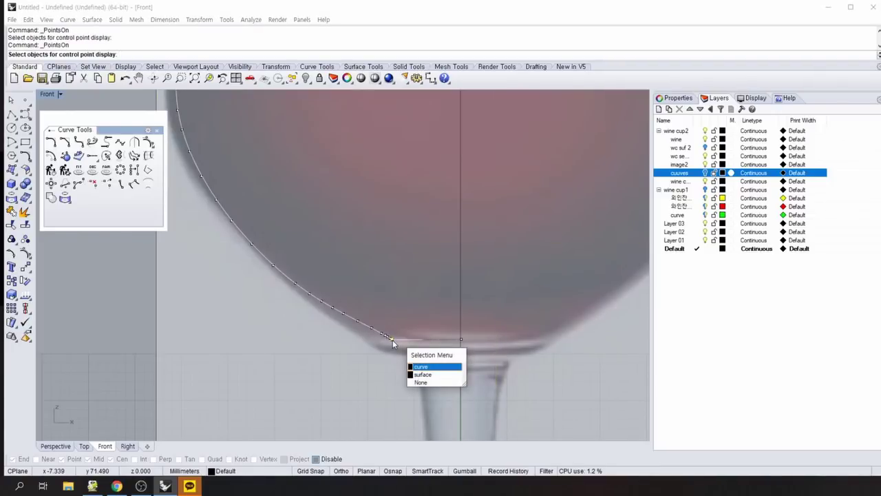
key(Return)
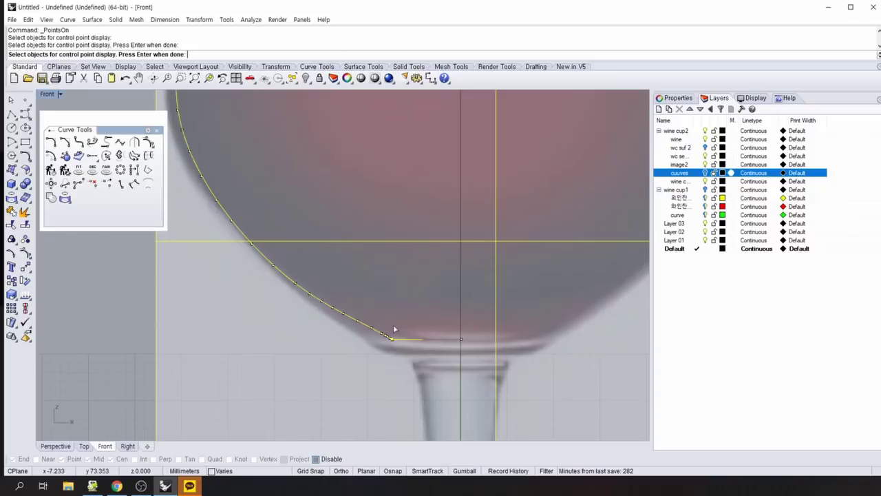
key(Return)
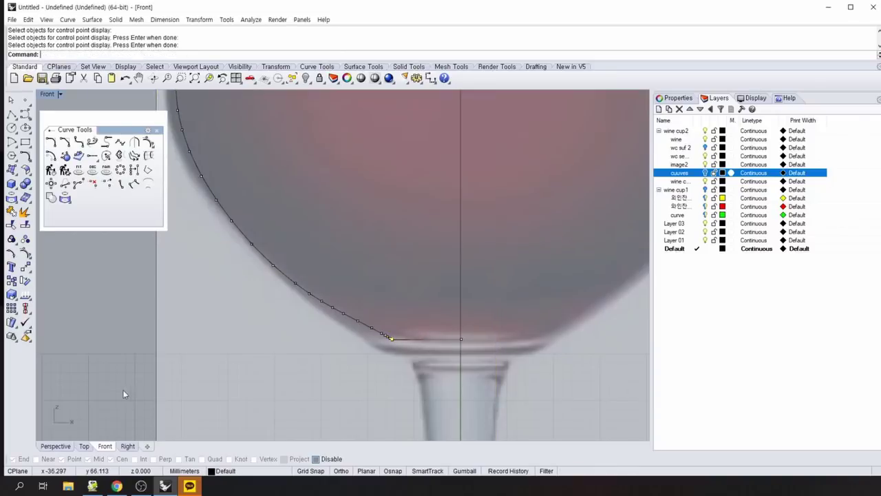
key(Delete)
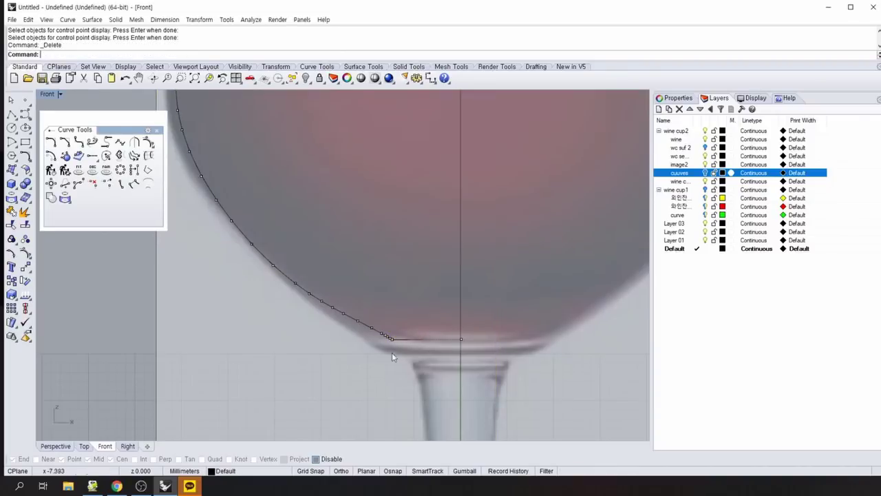
click(390, 339)
key(Delete)
click(390, 339)
click(413, 353)
key(Delete)
Remove more control points near the curve's lower end, then hide the control points.
click(391, 340)
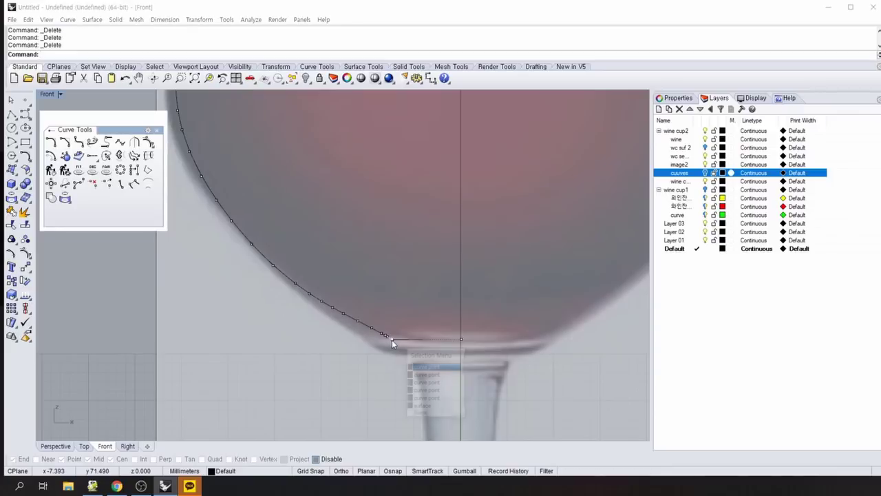
click(391, 339)
click(391, 340)
click(392, 340)
click(393, 339)
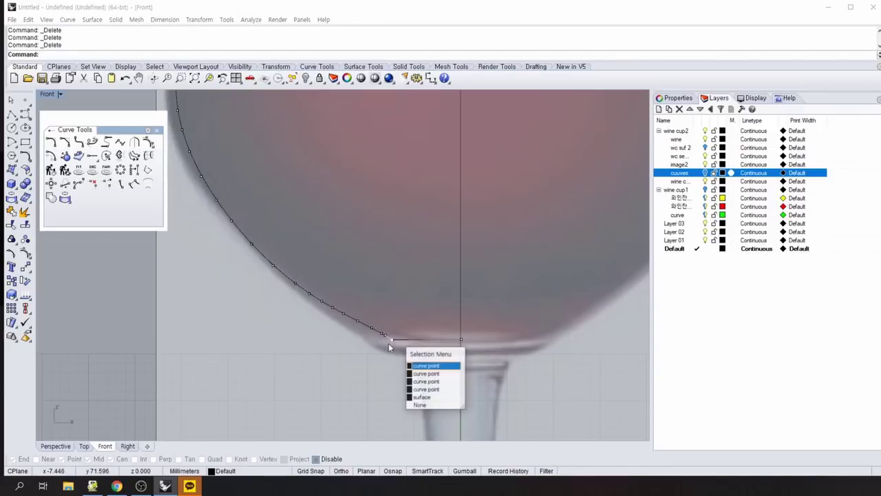
click(382, 334)
click(382, 334)
click(388, 339)
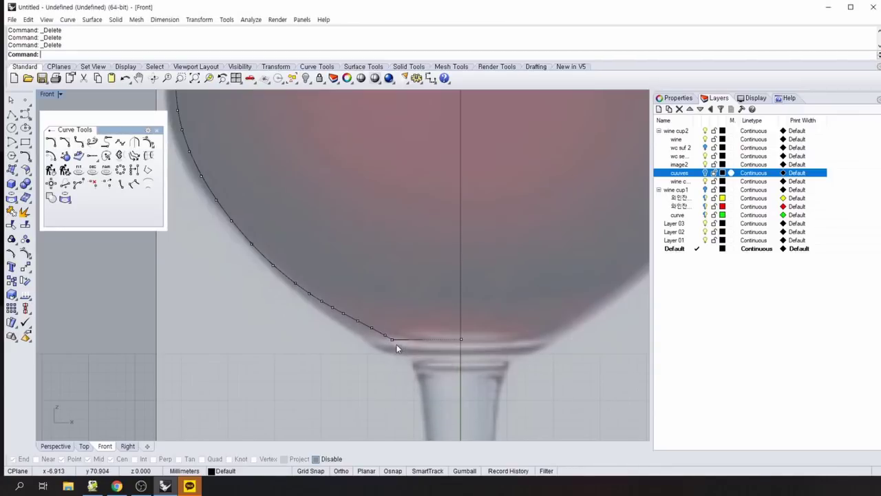
click(393, 340)
click(390, 342)
click(392, 344)
click(402, 363)
click(394, 340)
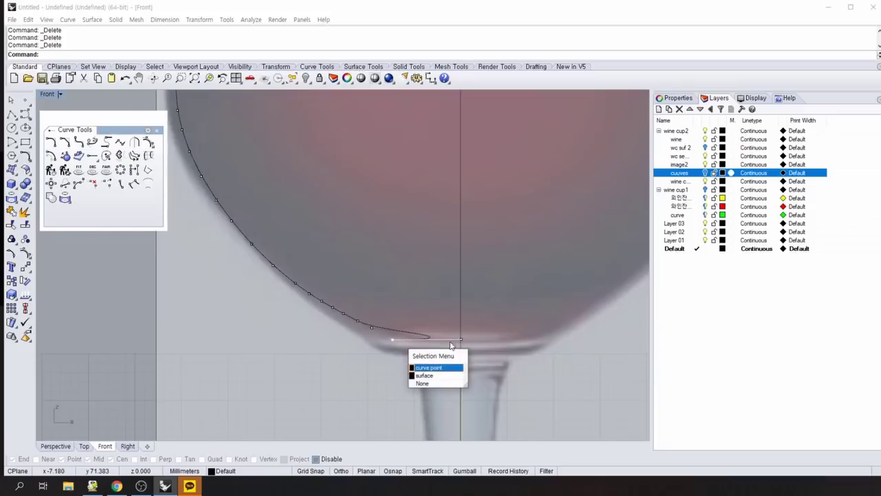
click(428, 367)
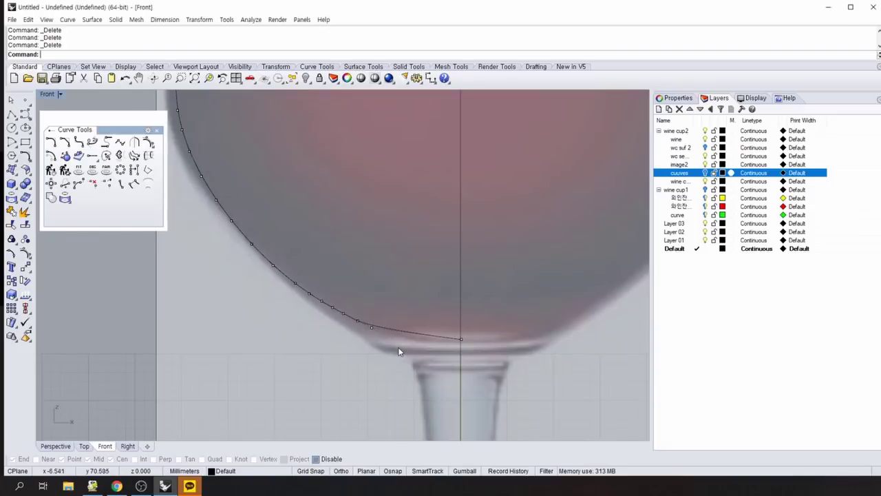
click(369, 326)
click(359, 331)
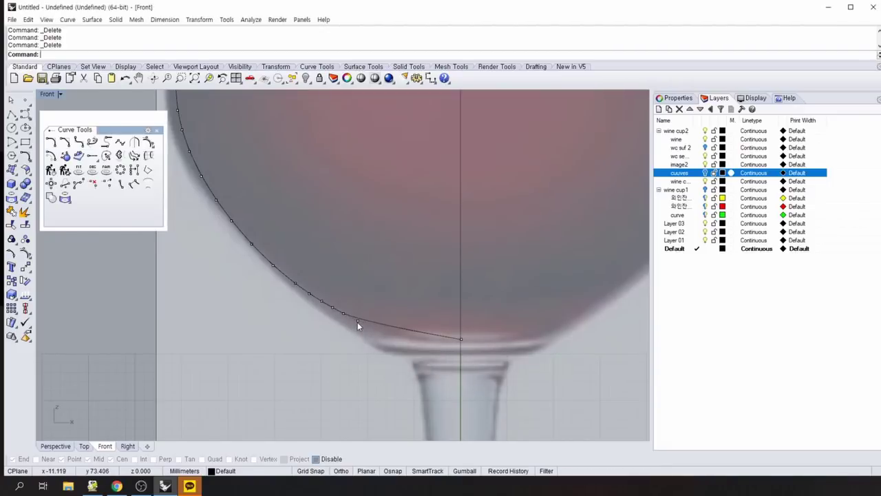
click(357, 322)
click(268, 359)
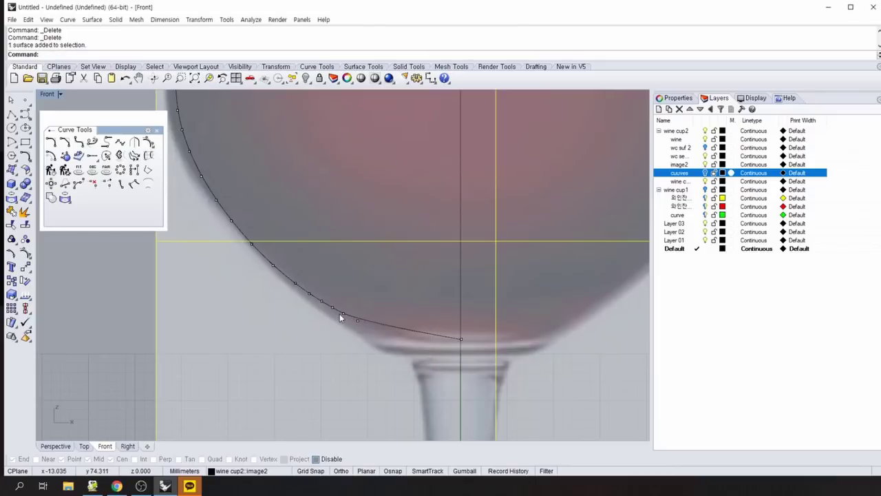
key(Delete)
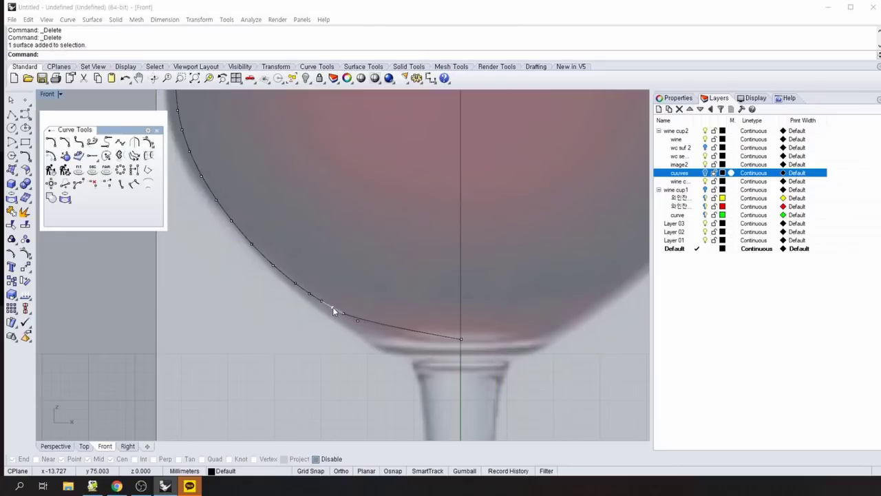
click(336, 311)
click(339, 321)
key(Delete)
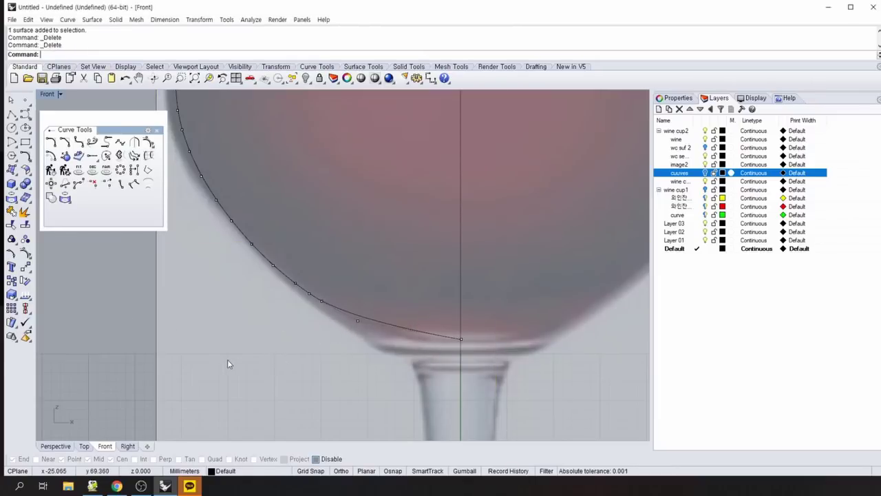
click(362, 327)
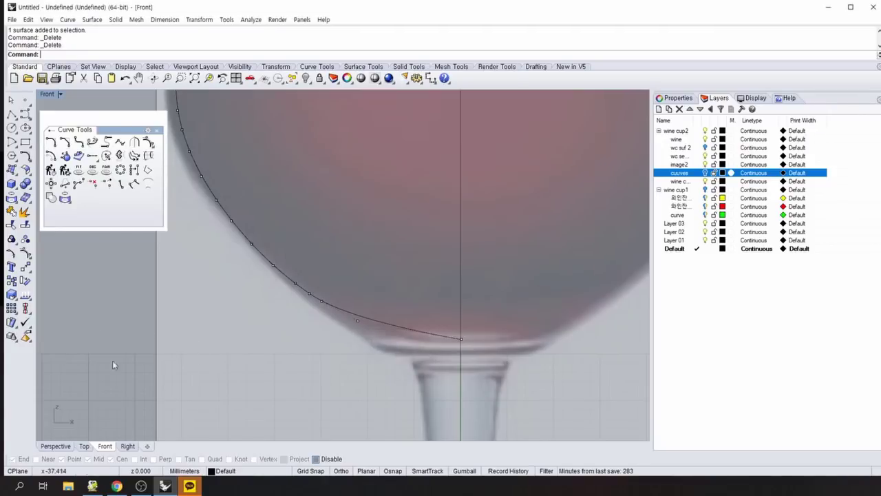
scroll(316, 372, down, 5)
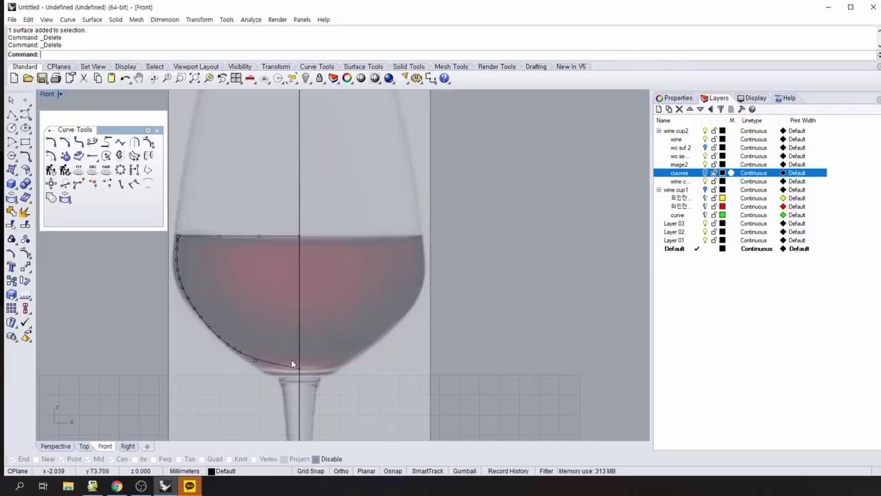
click(301, 373)
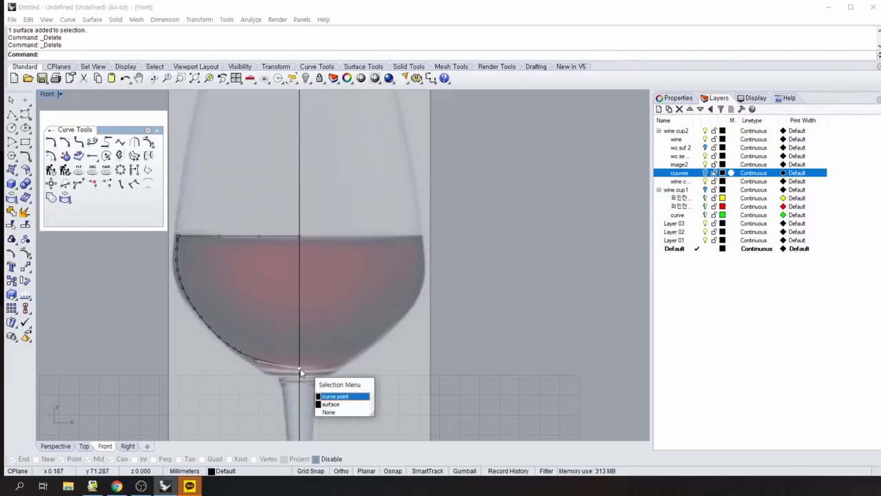
key(Down)
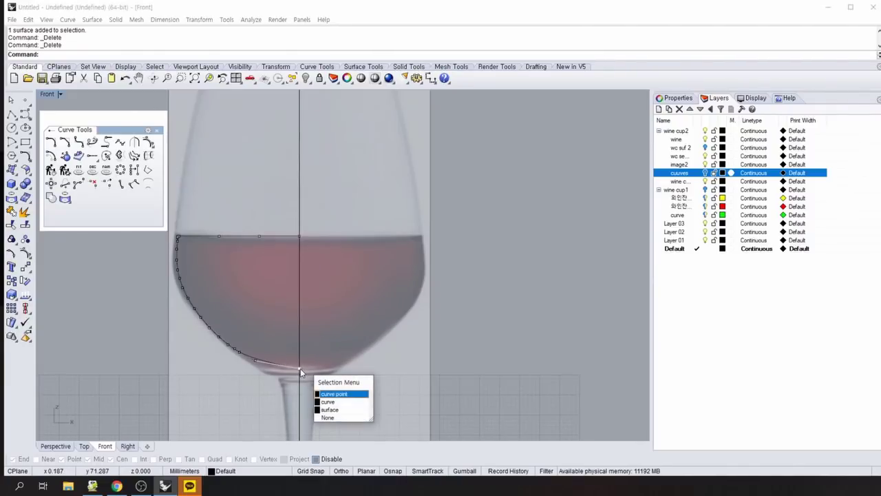
key(Up)
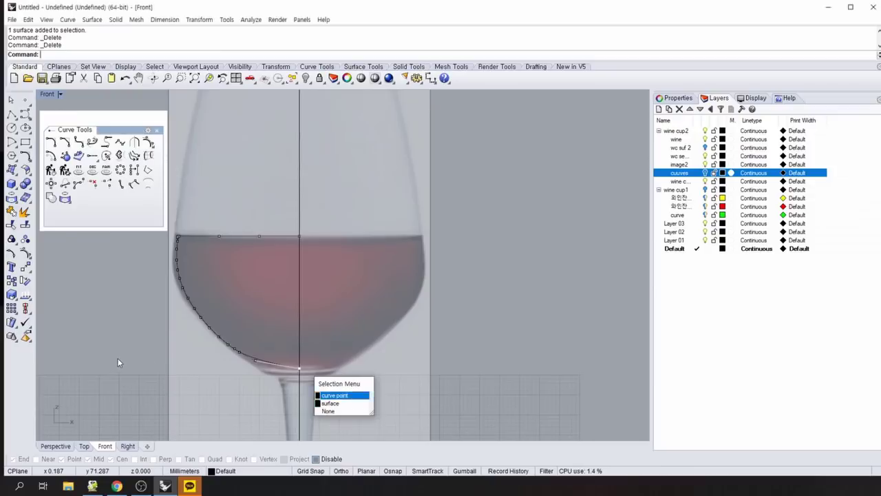
click(118, 358)
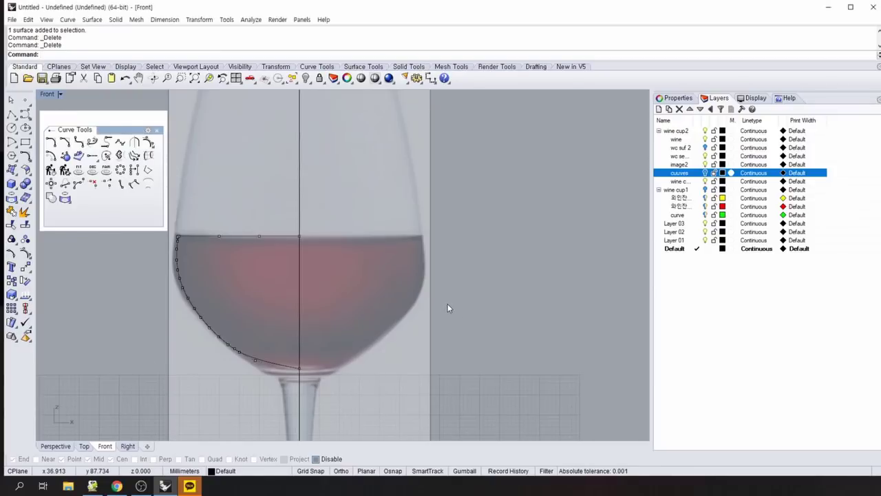
key(Escape)
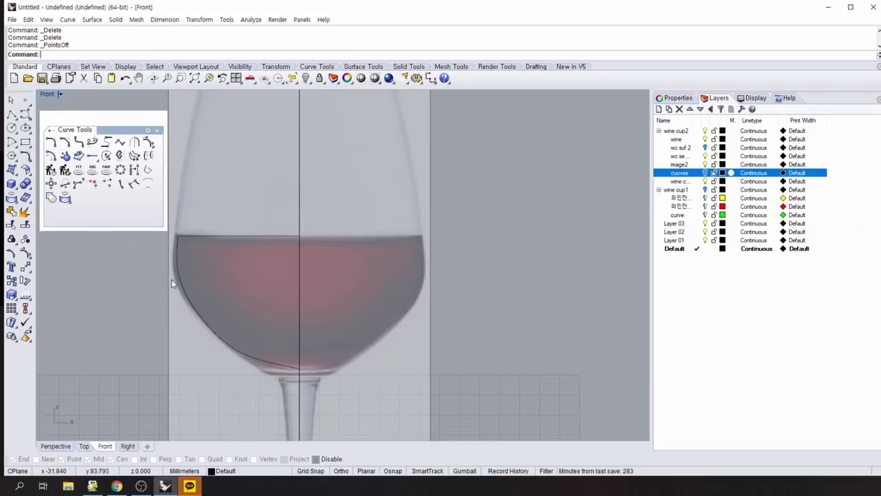
Switch to four viewports, hide the image2 reference photo, and pan the views to centre the curve.
scroll(486, 246, down, 2)
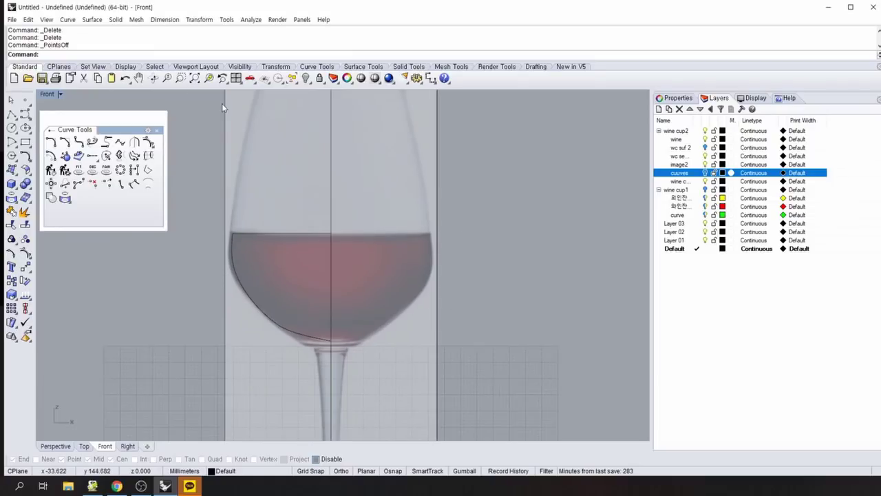
click(237, 78)
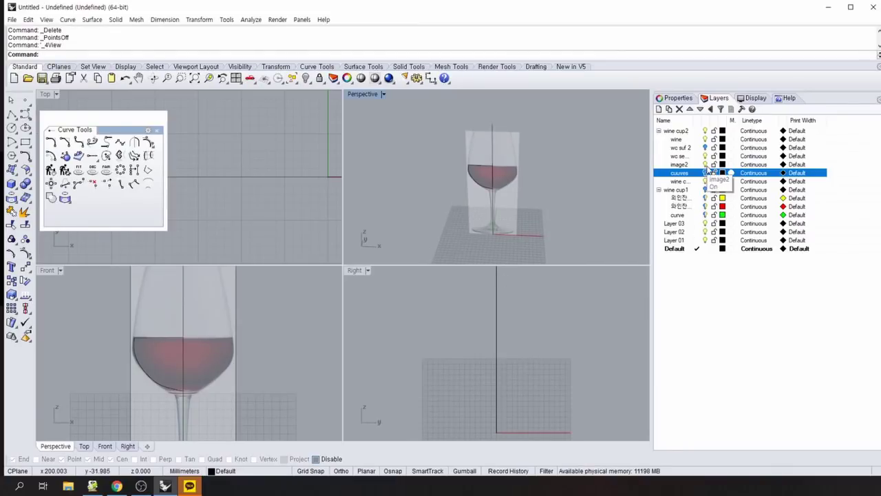
click(705, 165)
right_drag(295, 221, 315, 208)
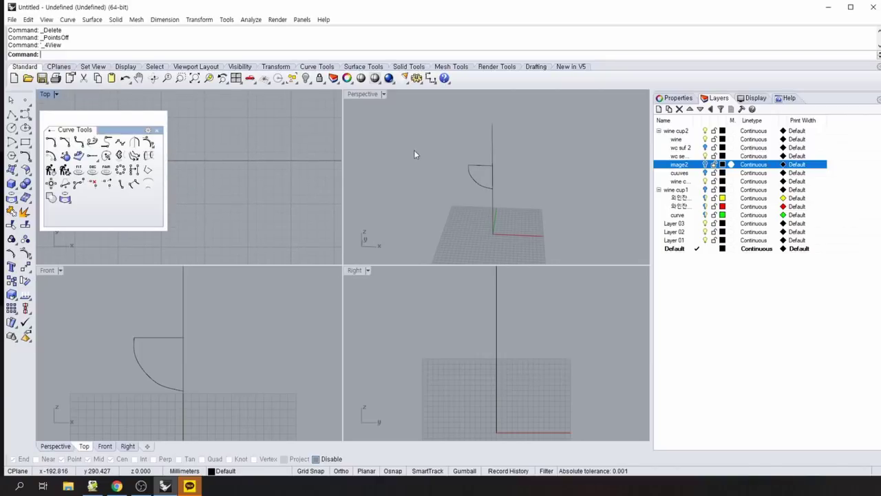
right_drag(228, 366, 257, 318)
scroll(258, 332, down, 3)
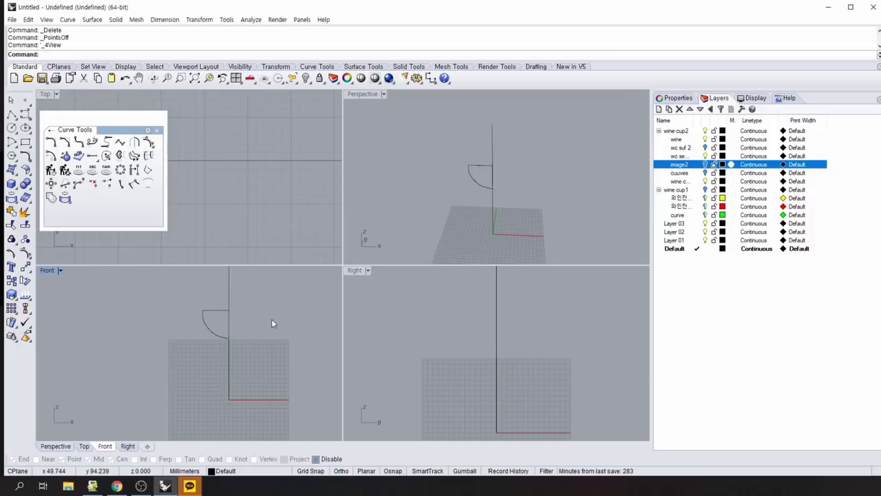
right_drag(271, 323, 218, 321)
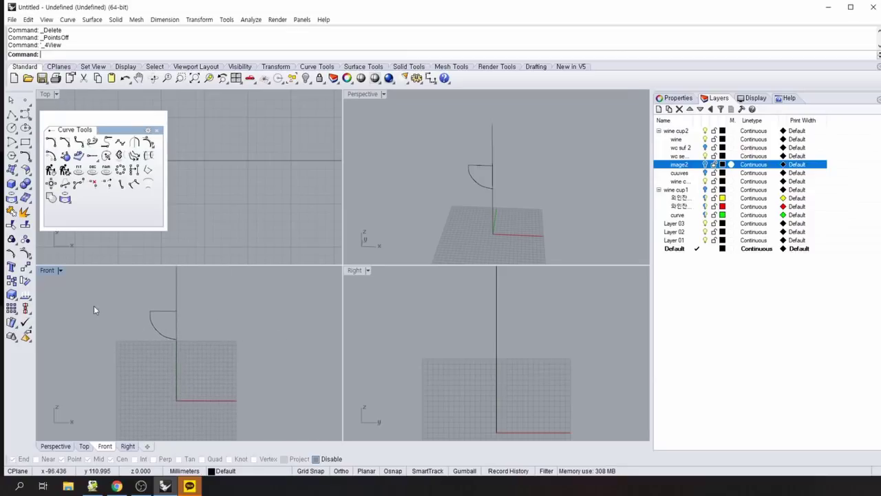
click(157, 130)
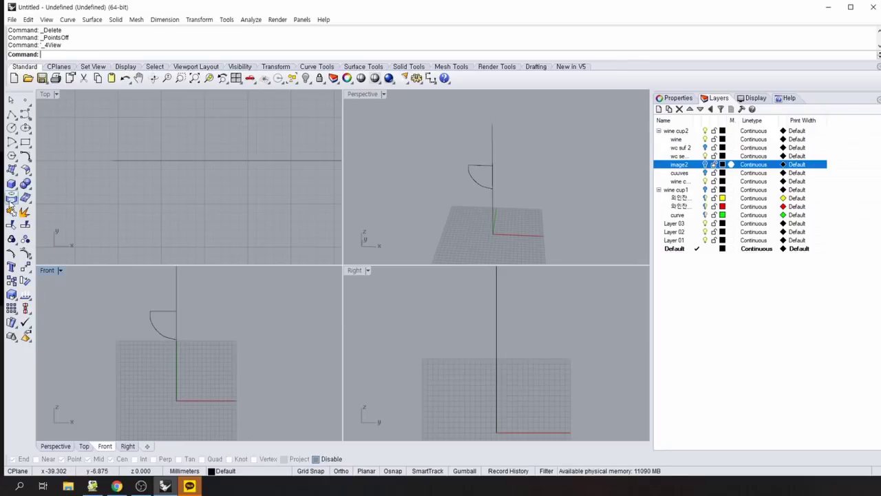
Revolve the arc FullCircle about the vertical axis from origin 0, then select the resulting bowl surface.
click(13, 174)
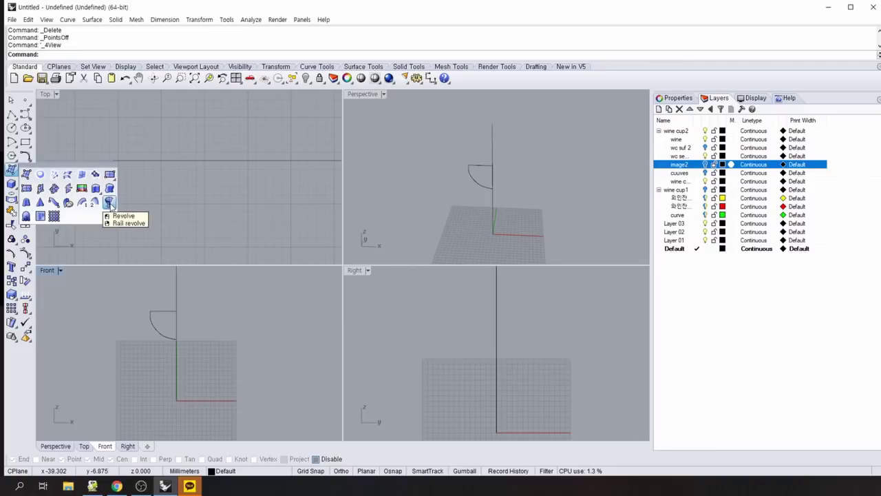
click(109, 203)
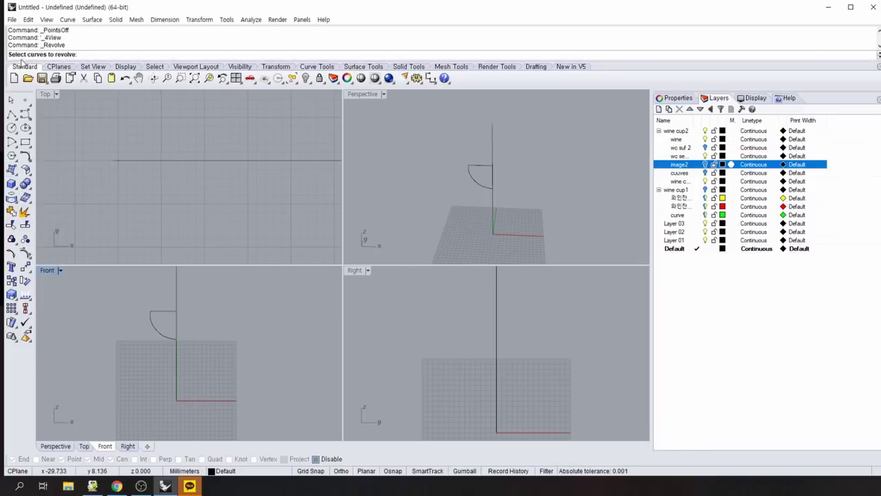
click(164, 339)
key(Return)
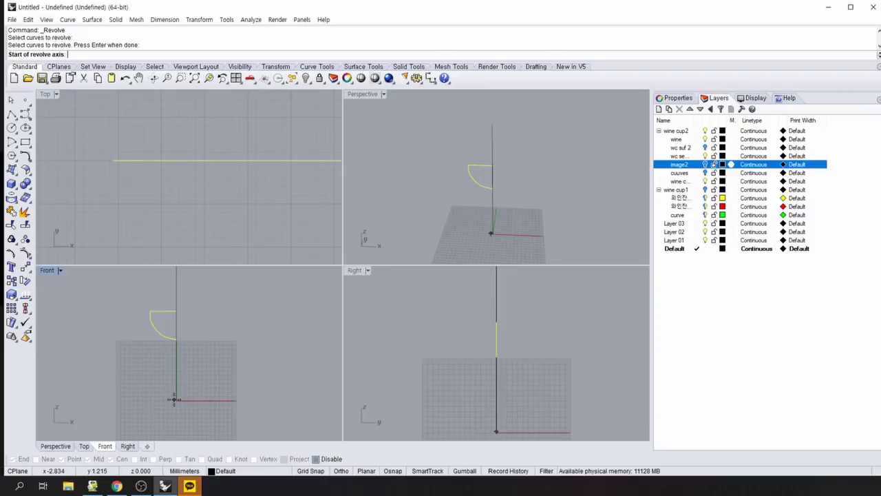
text(0)
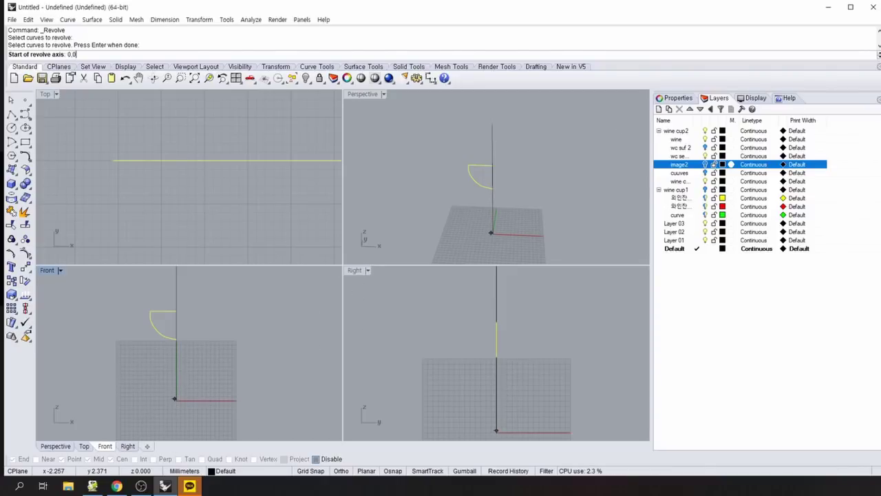
key(Return)
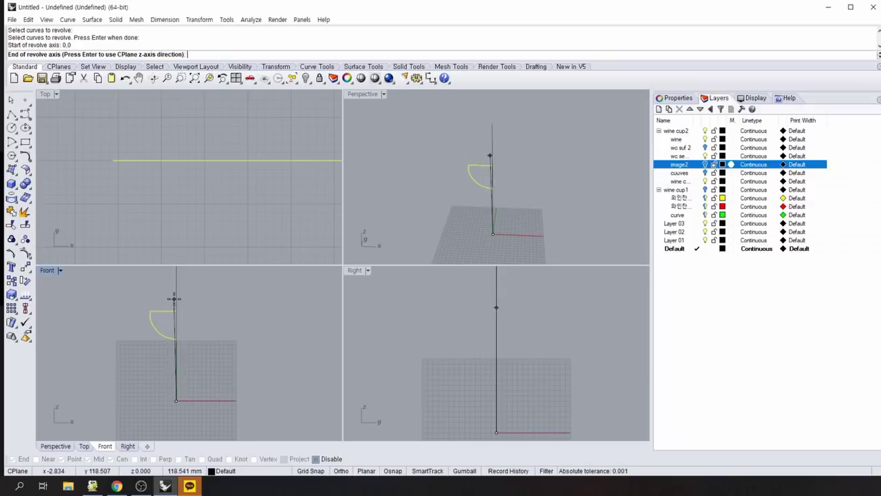
click(175, 295)
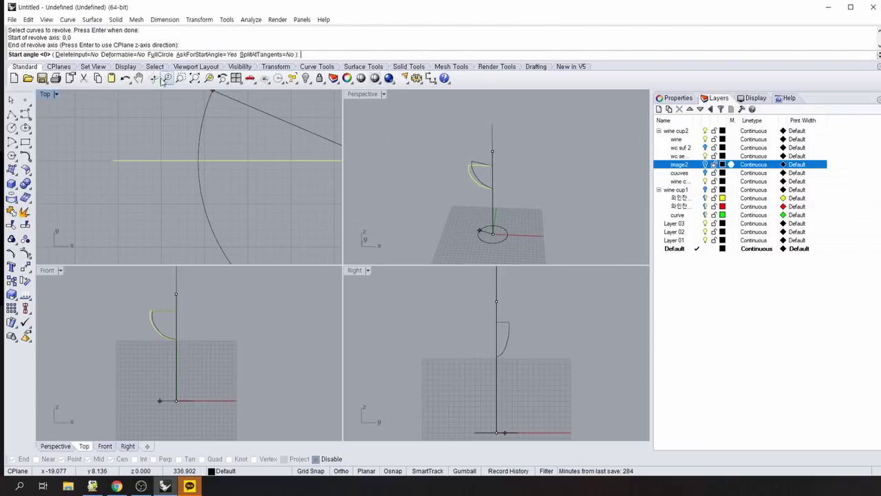
click(156, 54)
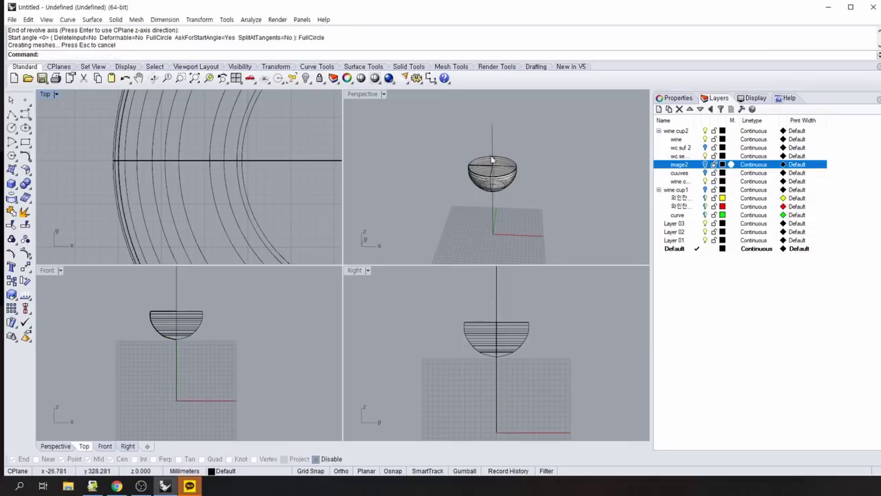
right_drag(548, 197, 562, 221)
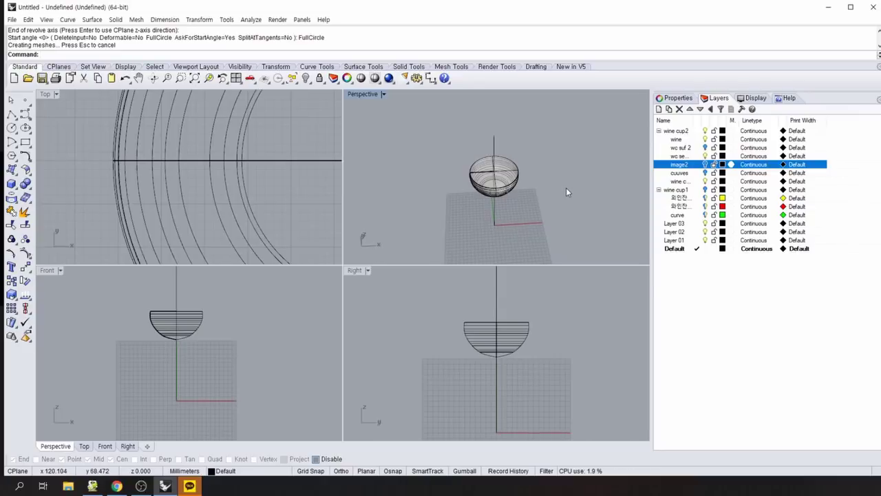
click(510, 170)
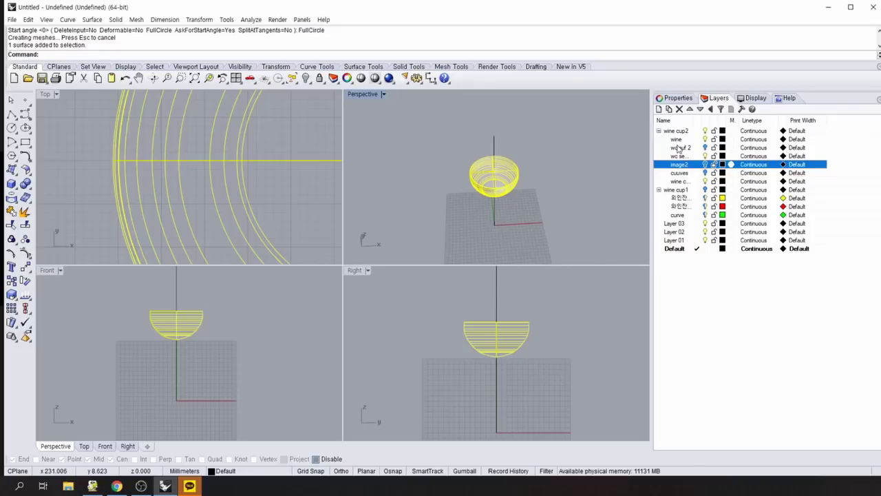
Add a new sublayer in the wine cup2 group named 'wine surf' and make it current.
click(658, 110)
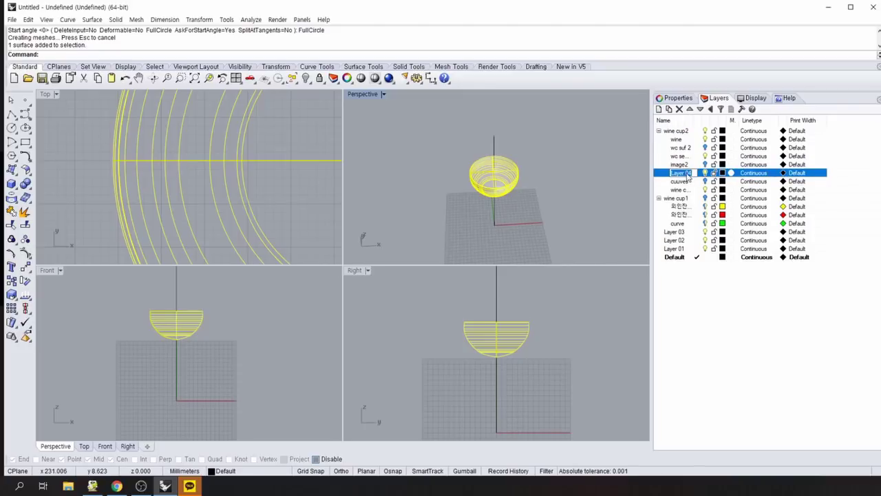
text(wine s)
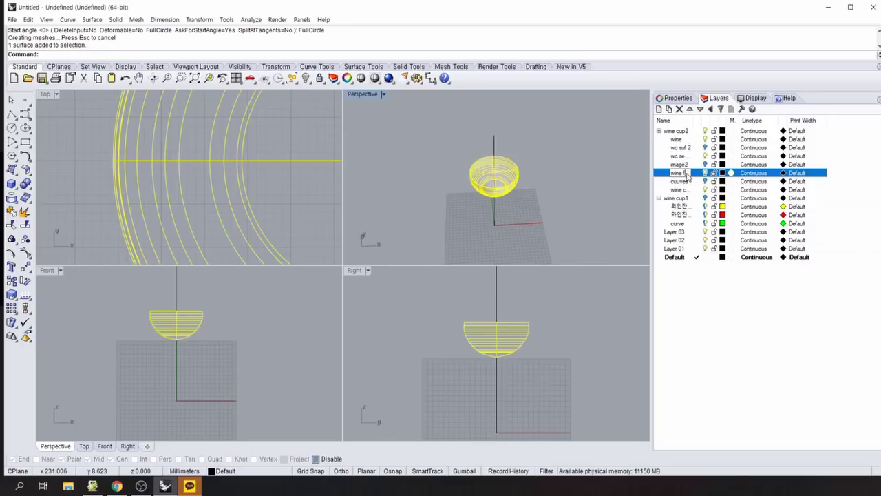
text(urf)
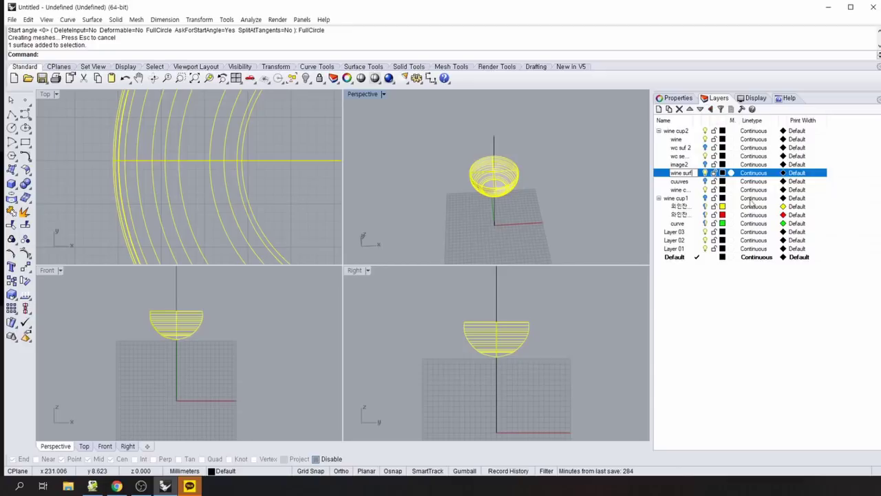
click(697, 173)
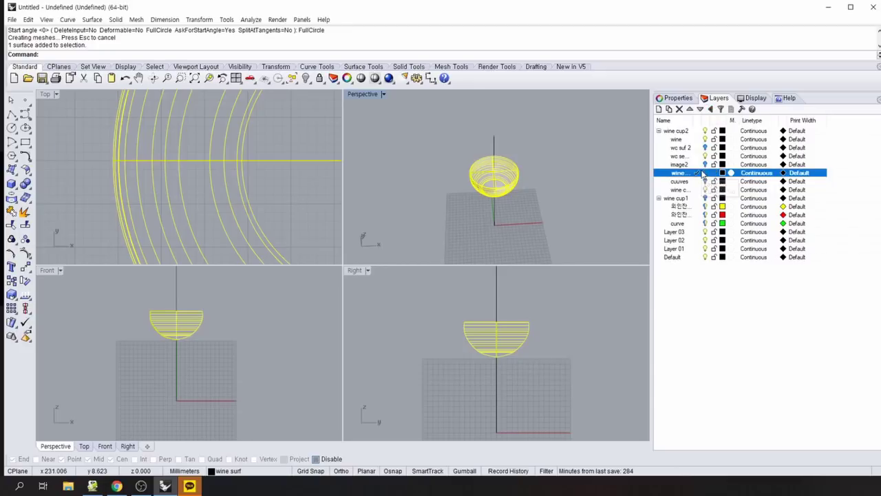
click(686, 174)
right_click(685, 176)
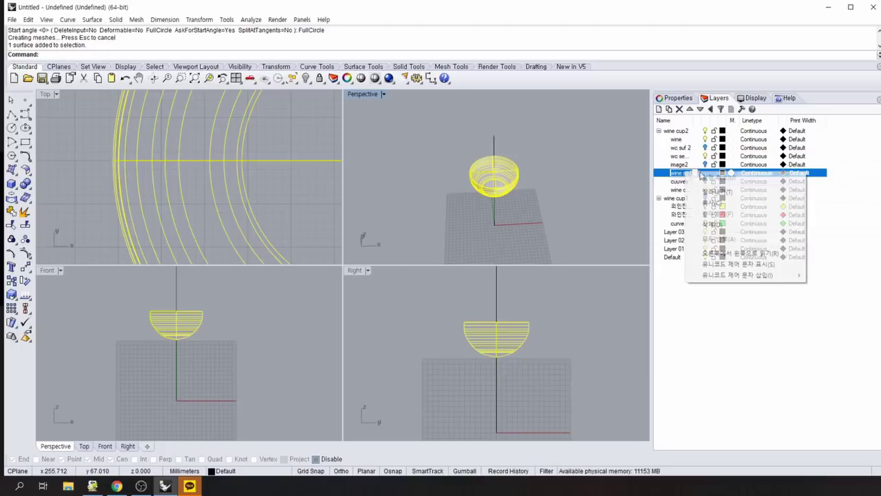
click(720, 340)
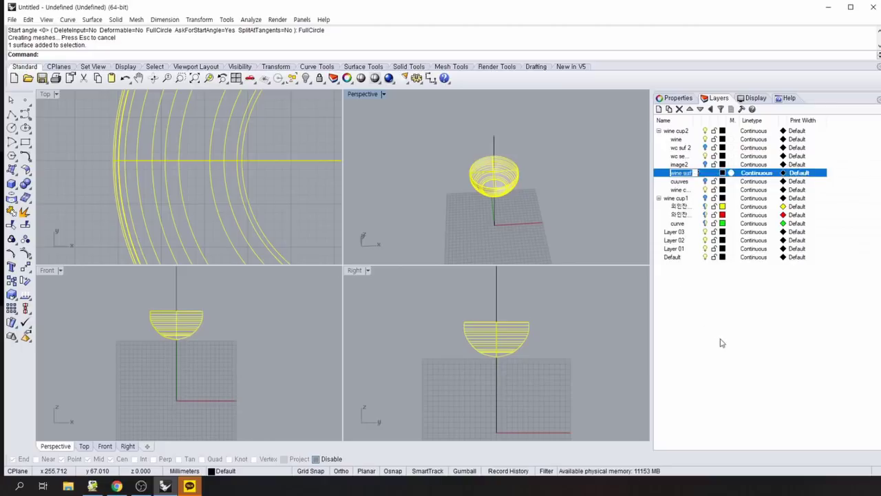
click(709, 178)
right_click(709, 177)
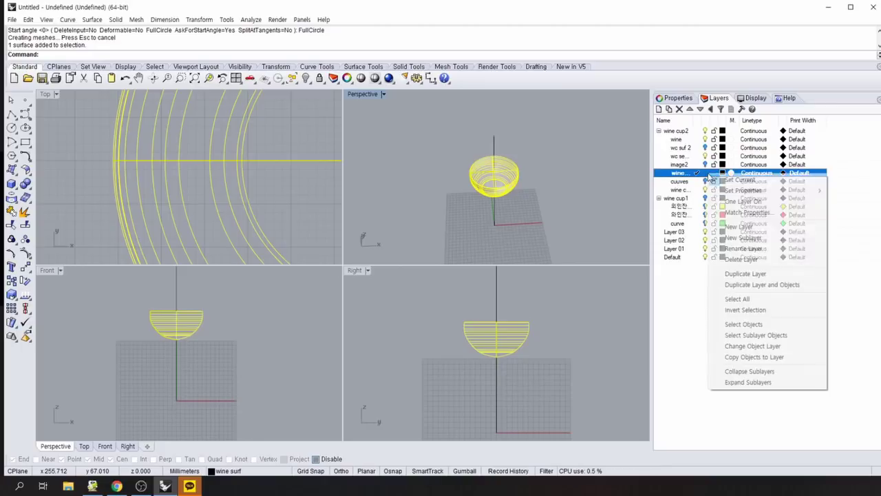
click(759, 335)
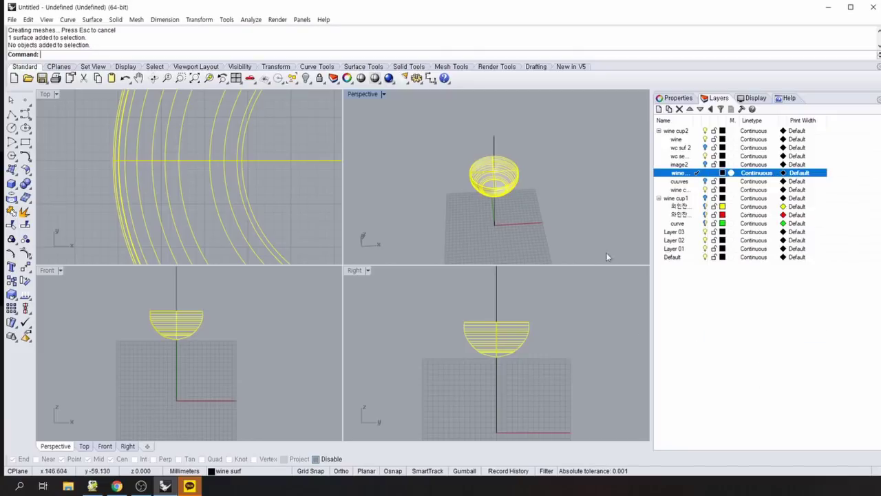
click(570, 210)
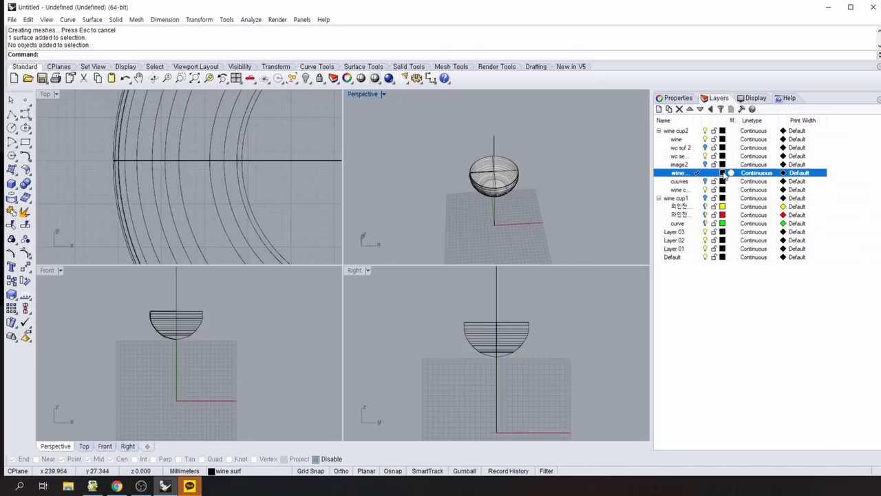
Give the wine surf layer a red colour and make Default the current layer again.
click(722, 173)
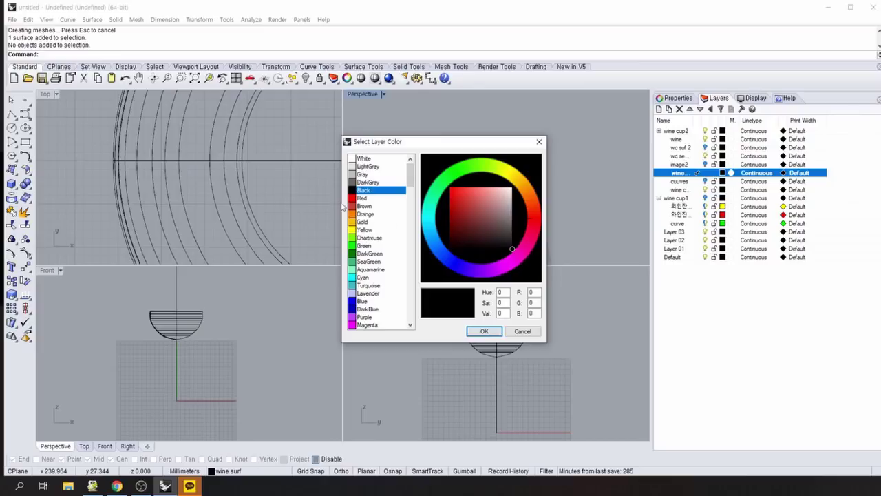
click(365, 198)
click(484, 331)
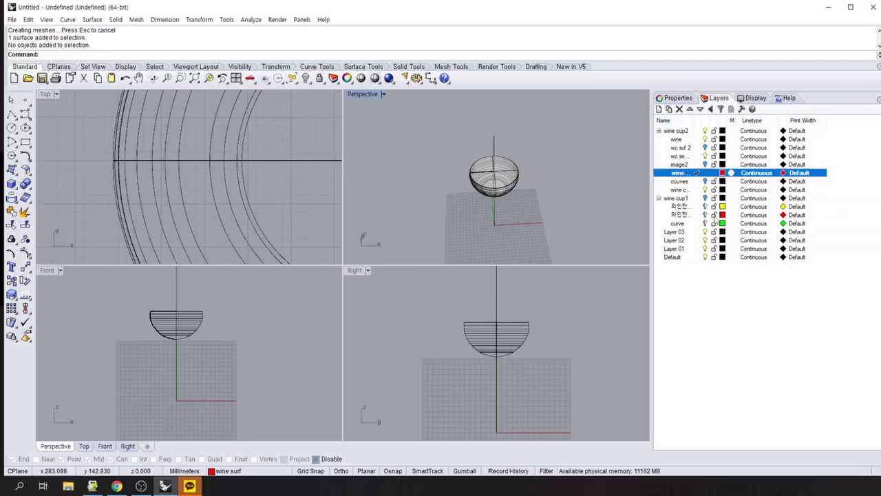
click(681, 258)
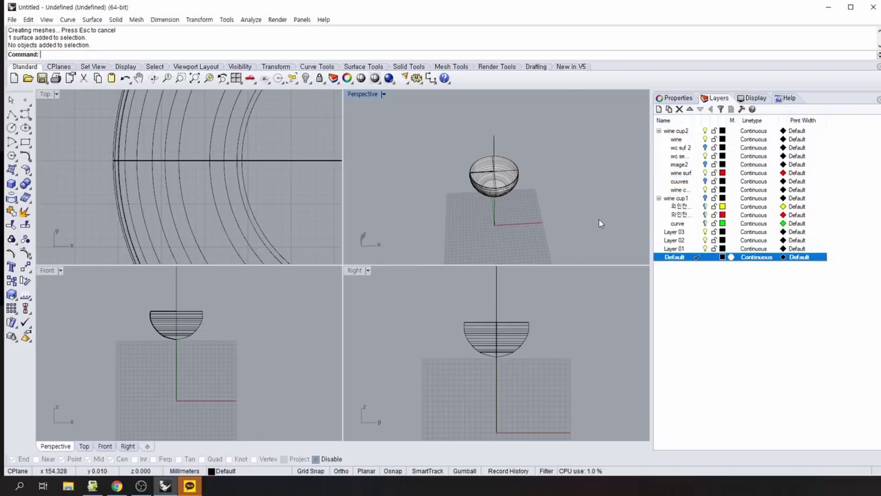
Turn on the wc suf 2 layer and orbit Perspective to a lower view of the glass.
right_drag(599, 219, 464, 163)
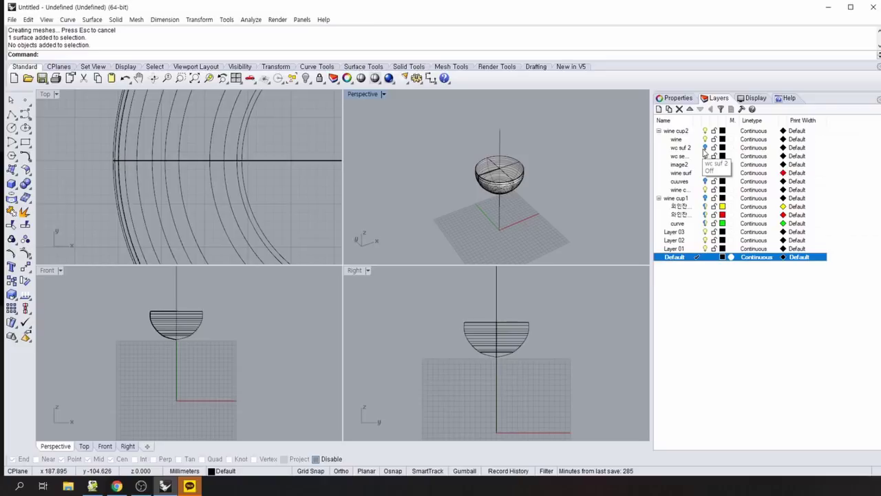
click(705, 148)
right_drag(599, 193, 515, 206)
click(751, 351)
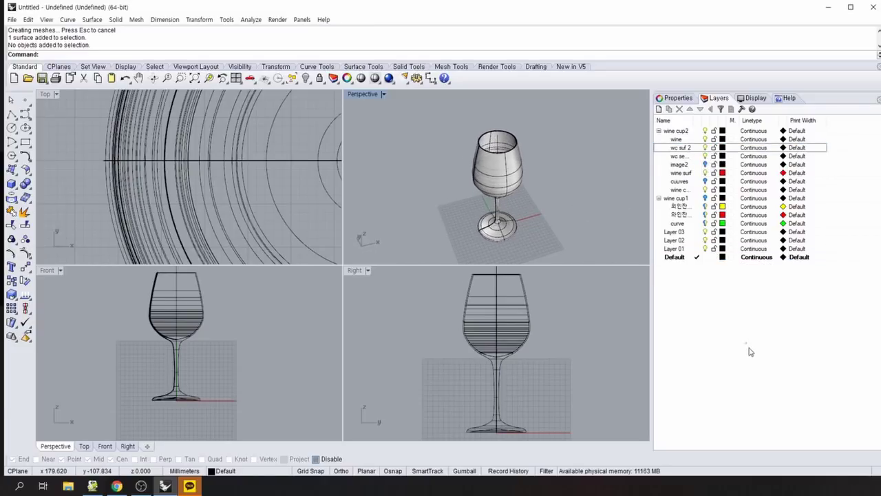
right_click(747, 343)
Repeat Revolve, picking the vertical axis line and the objects on the curve layer.
right_click(541, 244)
mouse_move(582, 195)
right_down()
mouse_move(568, 210)
mouse_move(507, 173)
mouse_move(594, 202)
mouse_move(582, 208)
right_up()
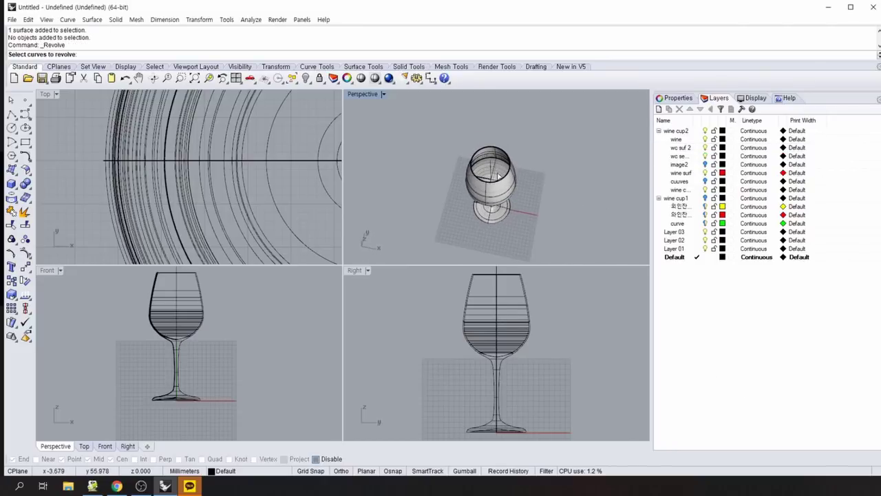
right_drag(509, 179, 574, 221)
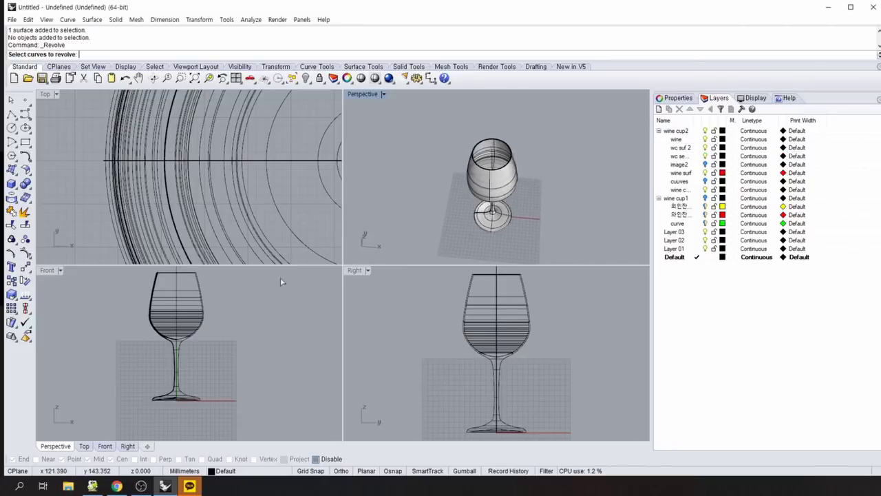
click(176, 276)
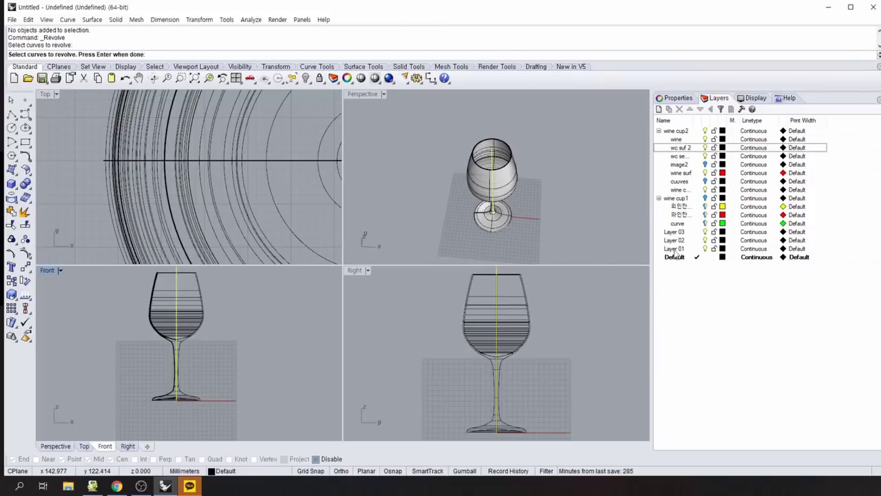
right_click(678, 224)
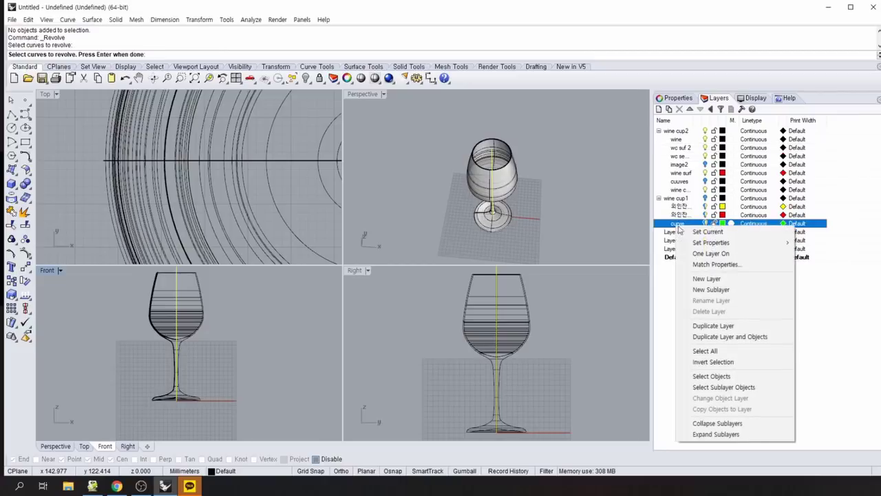
click(724, 388)
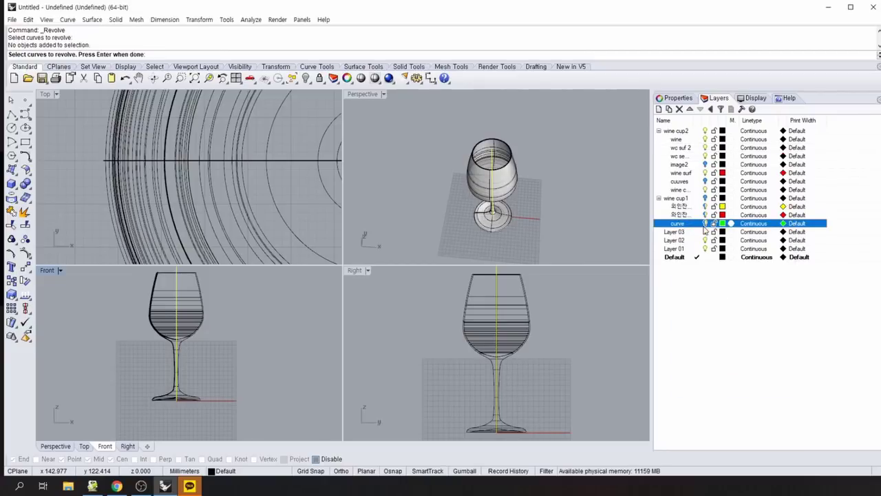
Finish the curve selection and set an axis start, then cancel the revolve with Esc.
click(497, 190)
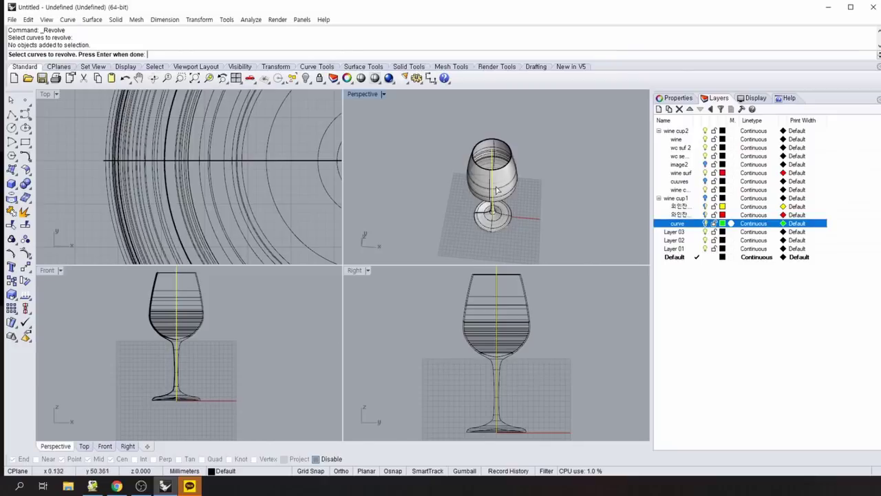
right_drag(497, 190, 556, 211)
key(Return)
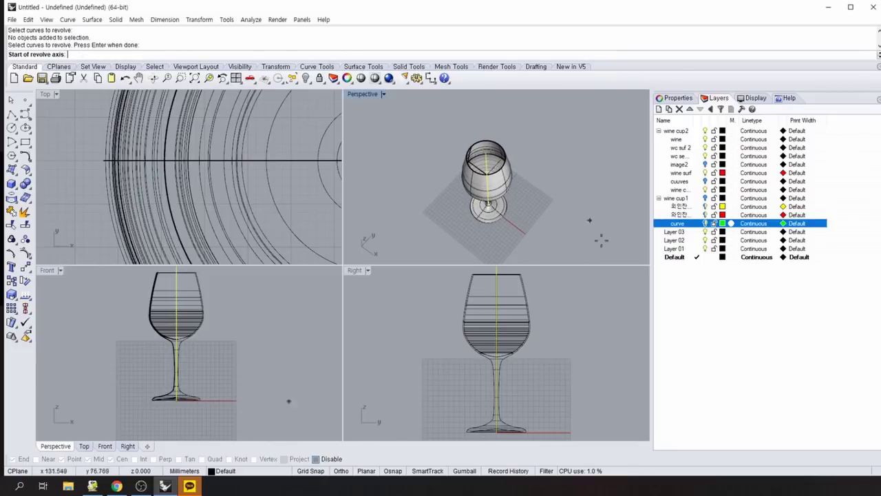
click(693, 258)
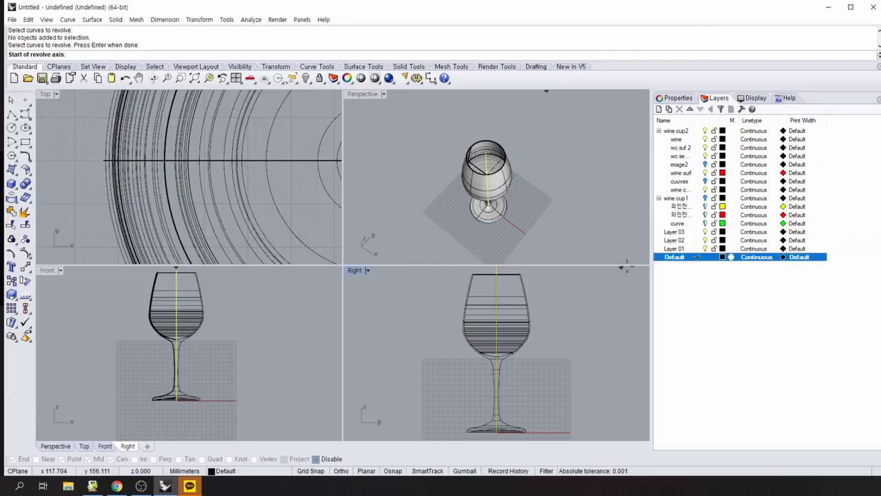
click(574, 213)
key(Escape)
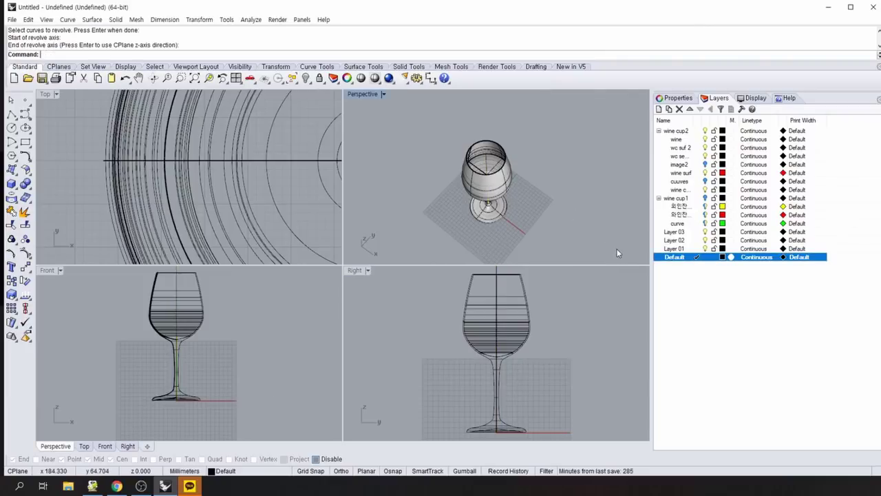
right_drag(550, 228, 564, 177)
Move the glass's profile curve onto the cuuves layer with Change Object Layer.
click(493, 200)
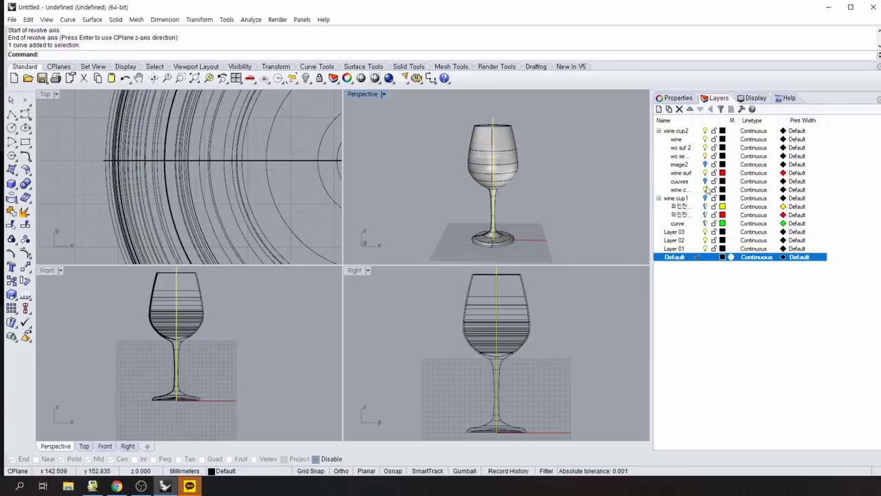
right_click(699, 183)
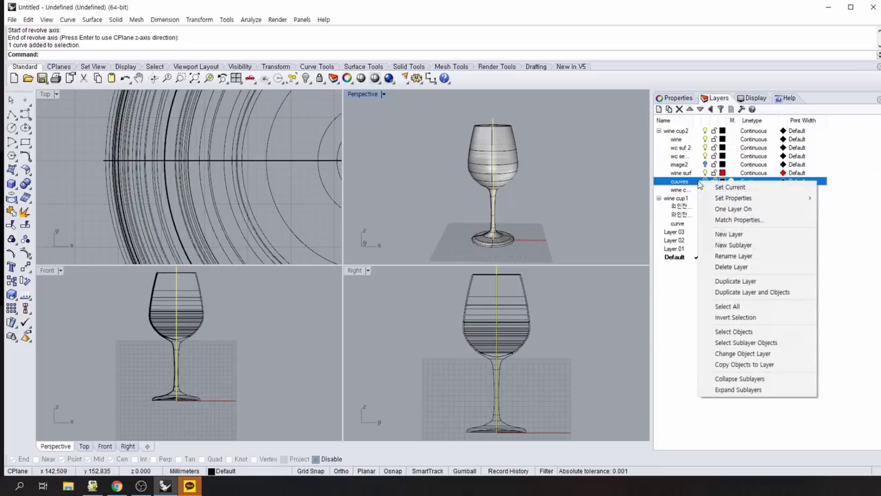
click(742, 353)
key(Return)
right_drag(605, 188, 535, 262)
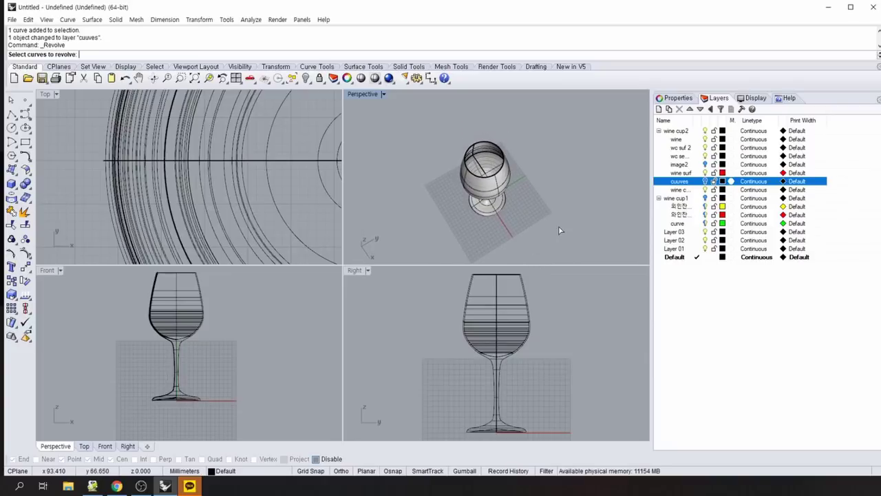
key(Escape)
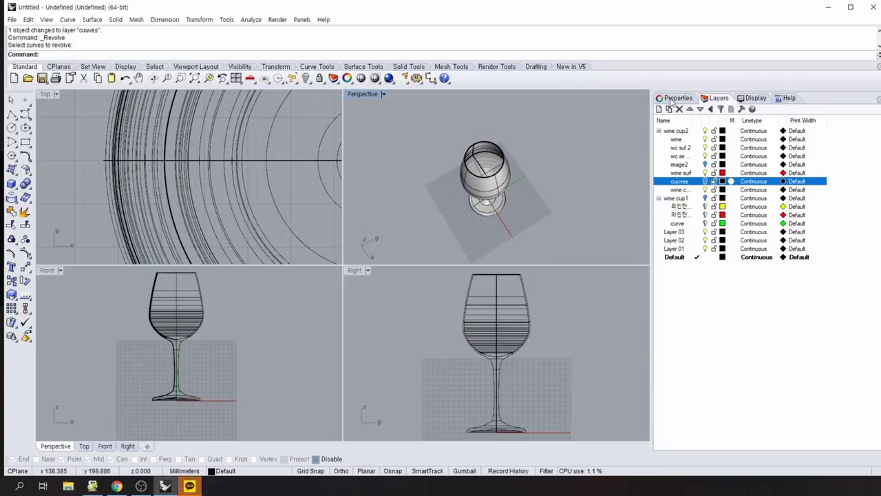
click(671, 101)
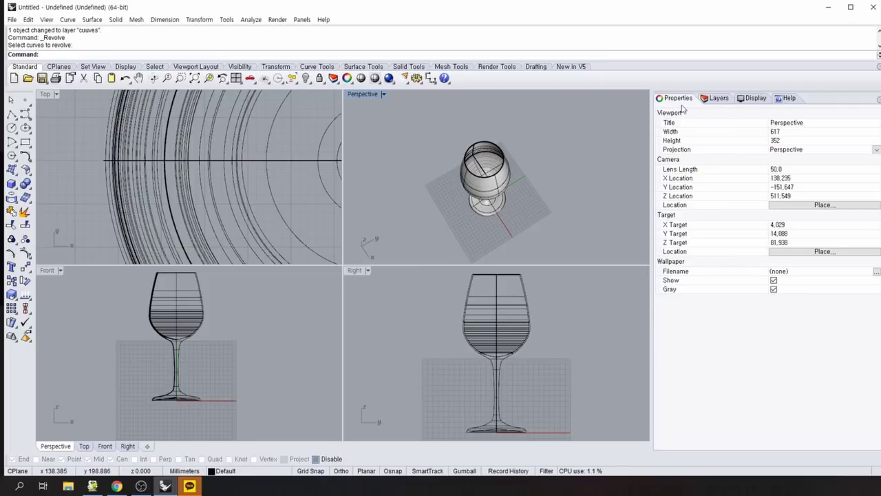
click(487, 172)
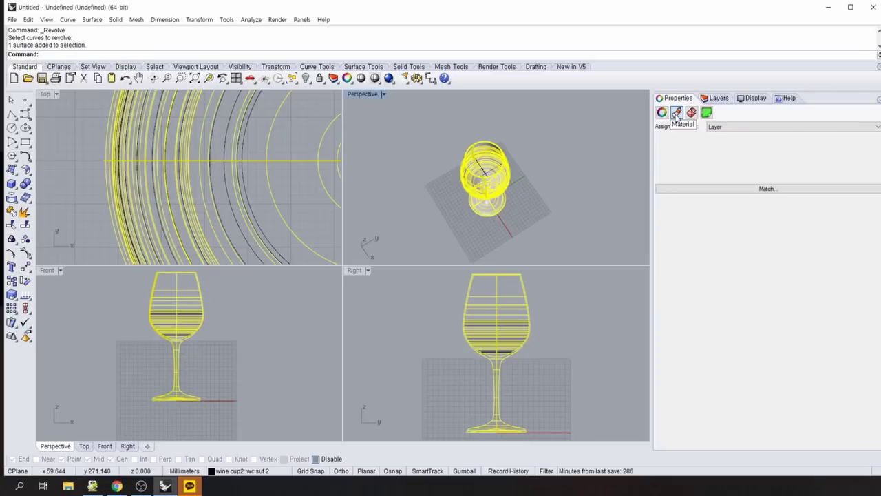
click(692, 114)
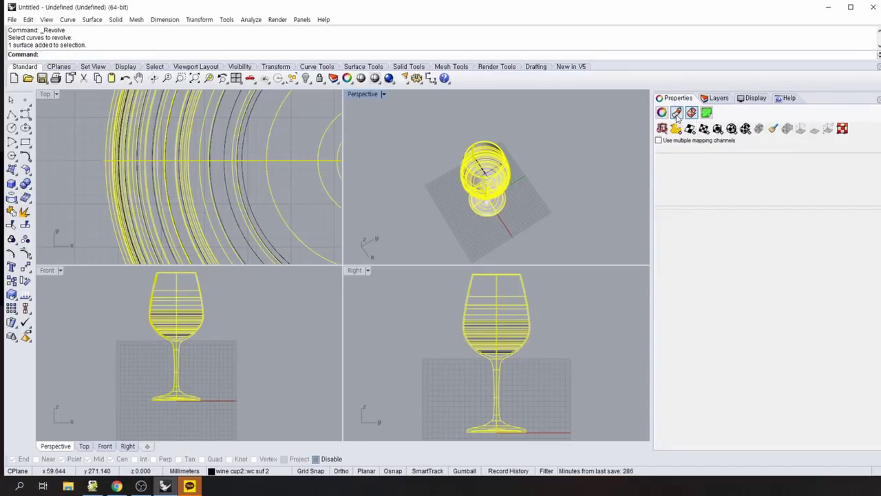
click(677, 115)
click(691, 113)
click(706, 113)
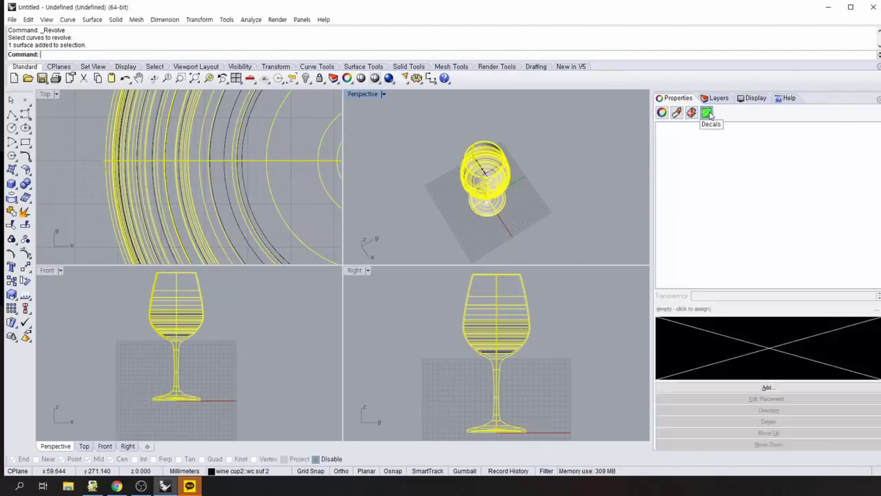
click(675, 114)
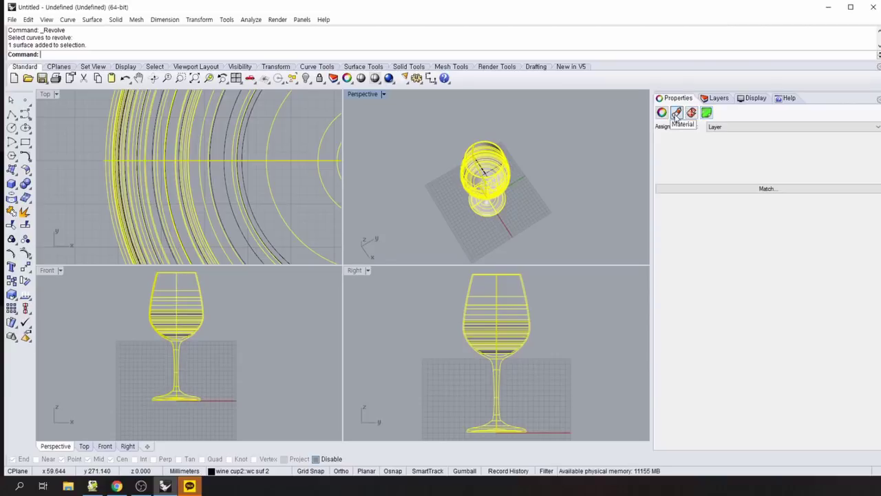
click(661, 113)
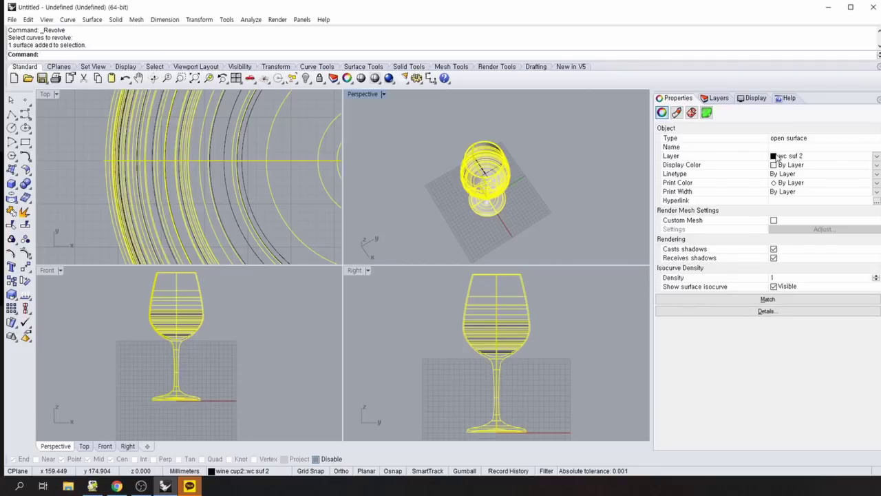
click(777, 157)
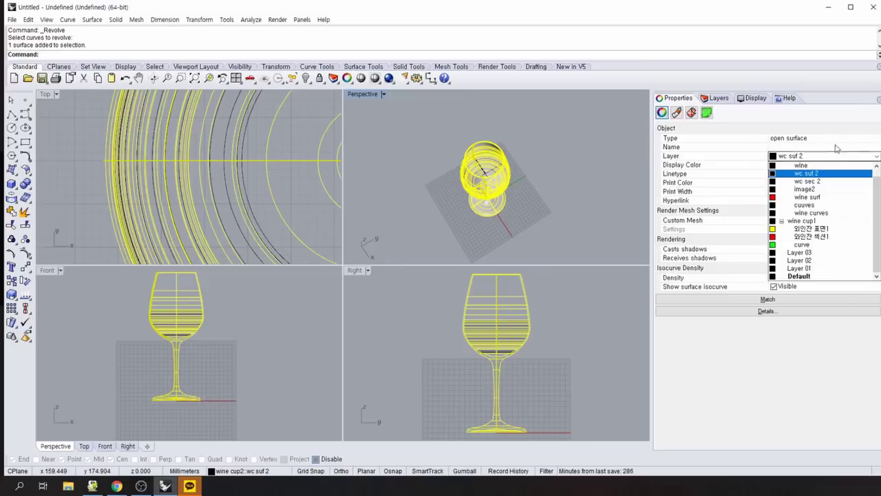
click(774, 157)
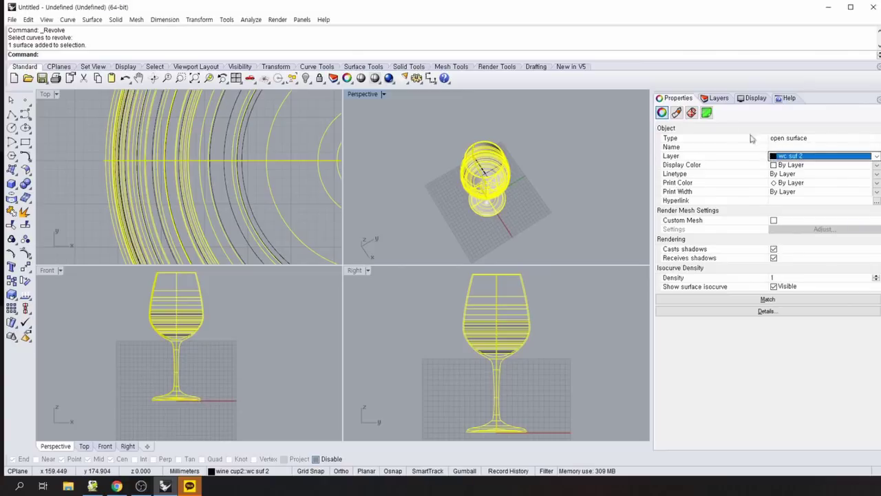
click(717, 97)
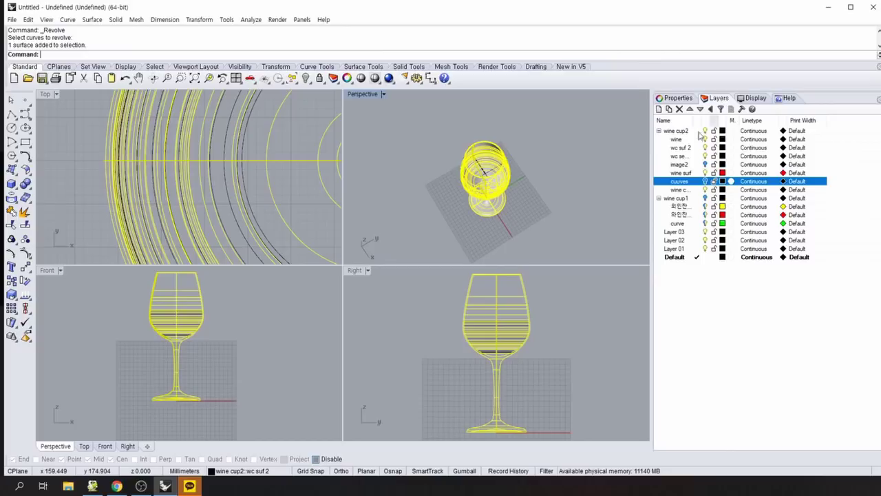
click(614, 166)
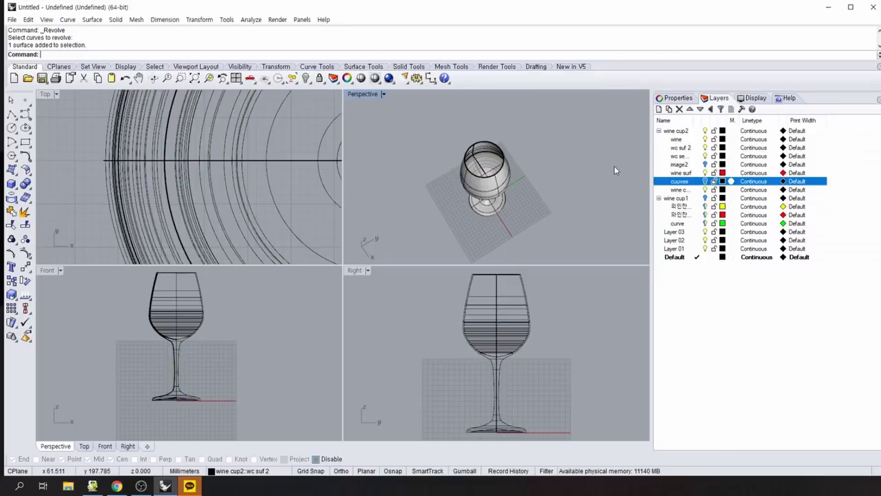
click(500, 151)
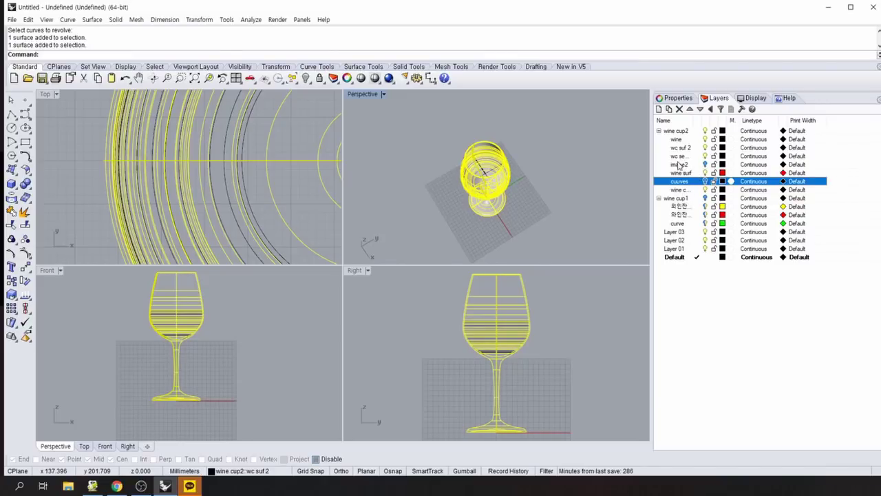
click(615, 155)
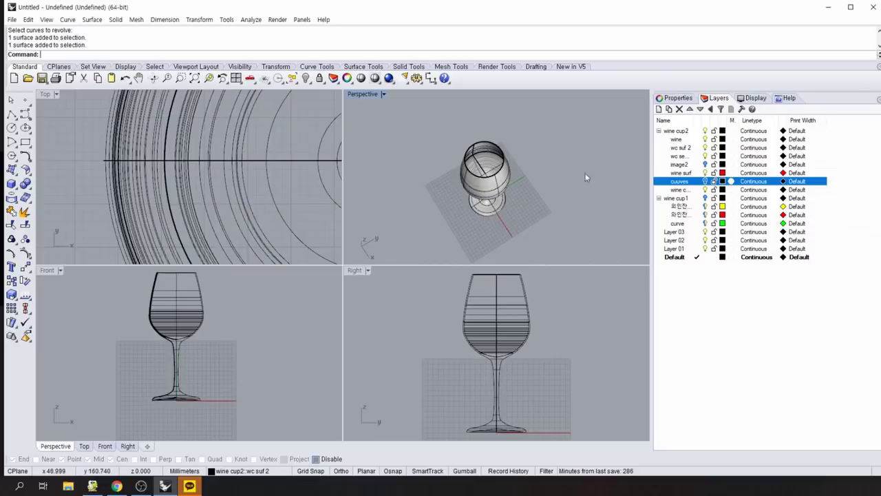
right_drag(606, 165, 567, 204)
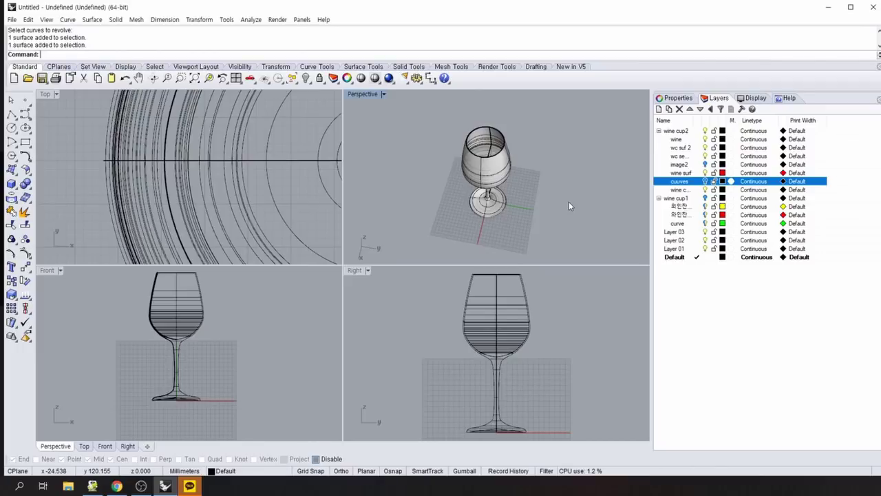
right_drag(562, 207, 482, 198)
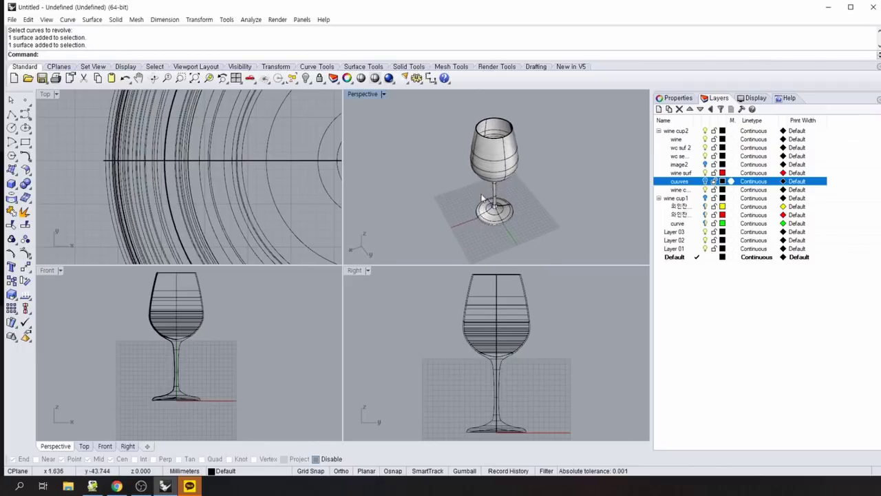
right_drag(426, 194, 512, 201)
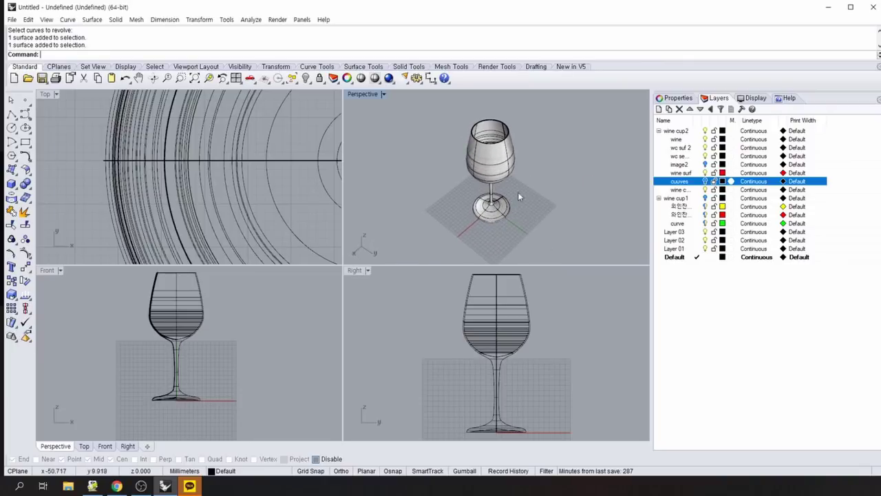
right_drag(526, 213, 555, 225)
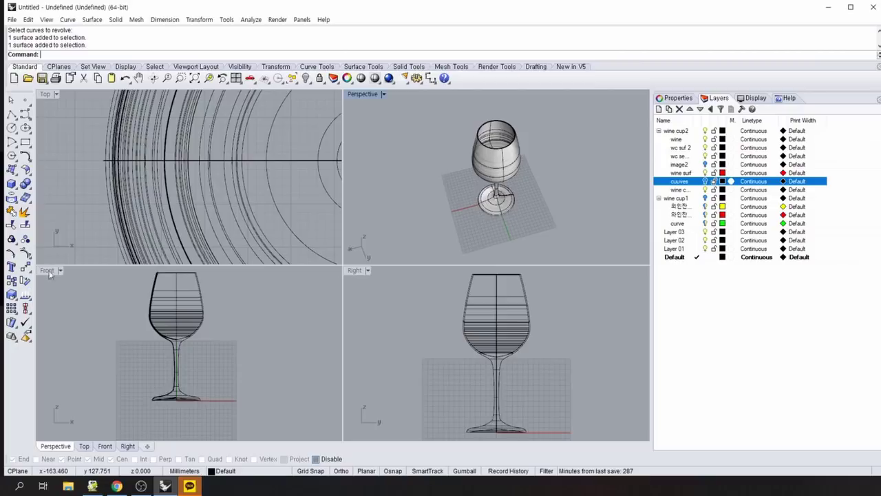
Start a Text Object and select the existing text in its 'Text to create' box for replacement.
click(11, 267)
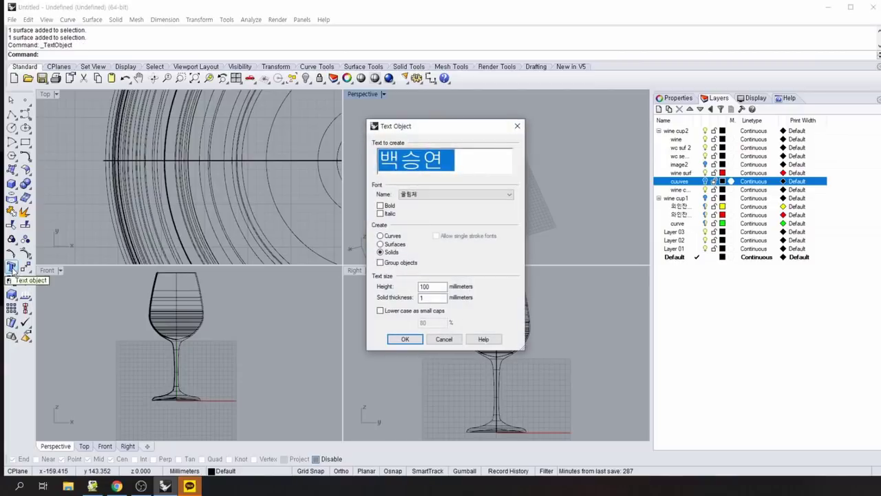
click(464, 165)
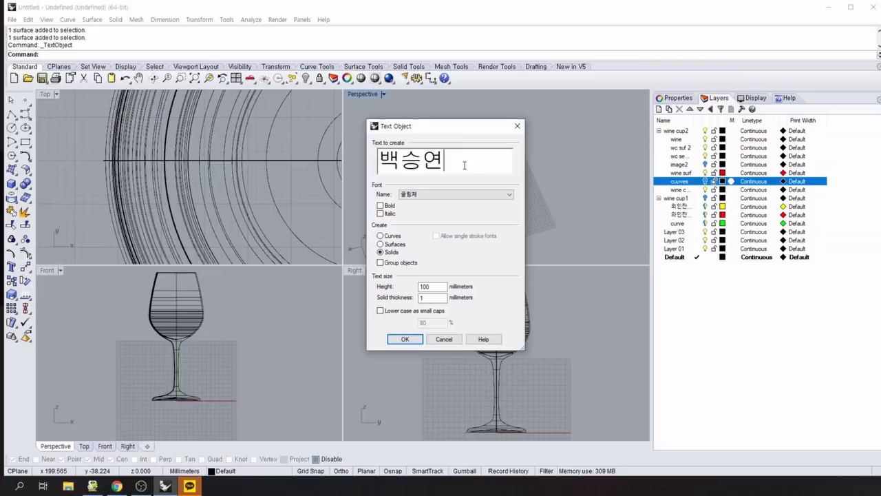
double_click(464, 166)
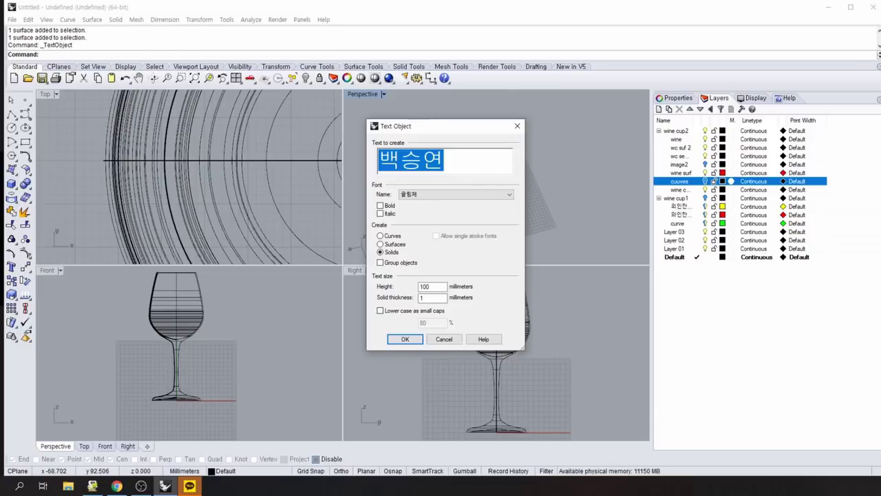
Replace the old name in Text Object with the new Korean name as solid text.
key(Right)
key(BackSpace)
key(BackSpace)
key(BackSpace)
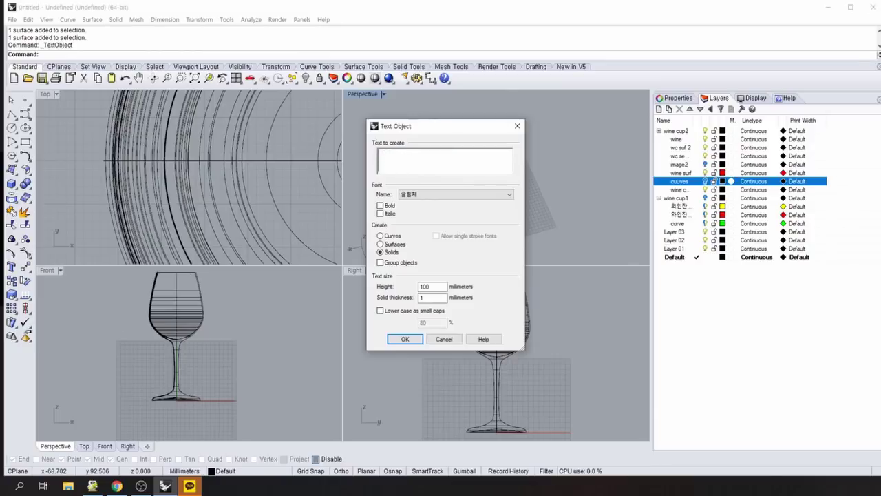
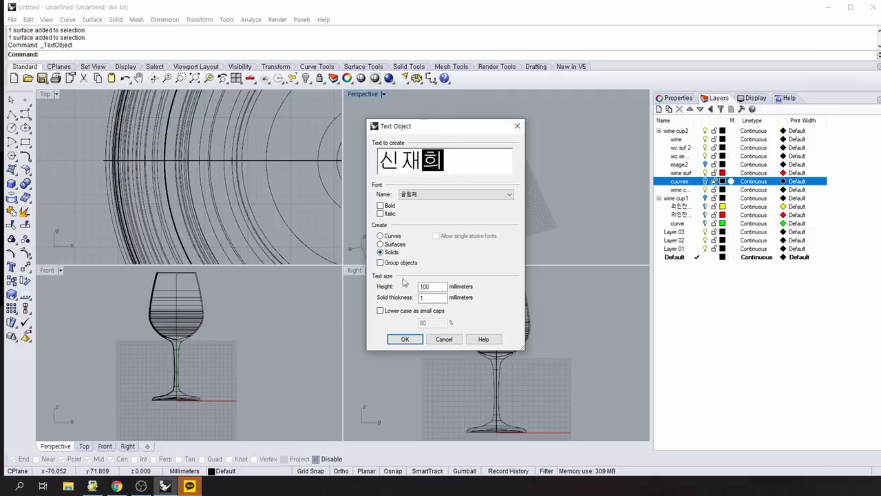
click(404, 339)
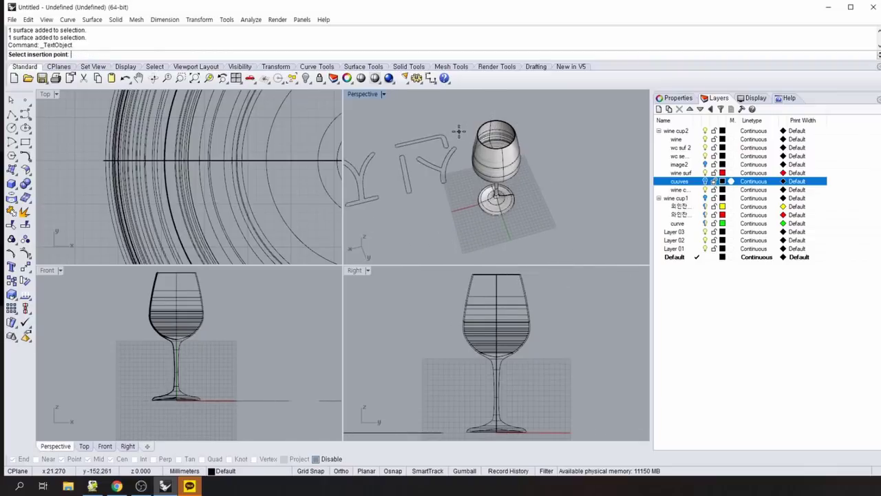
Fit the glass in all views, orbit Perspective higher, and place the name above the glass.
scroll(386, 186, down, 4)
scroll(262, 134, down, 2)
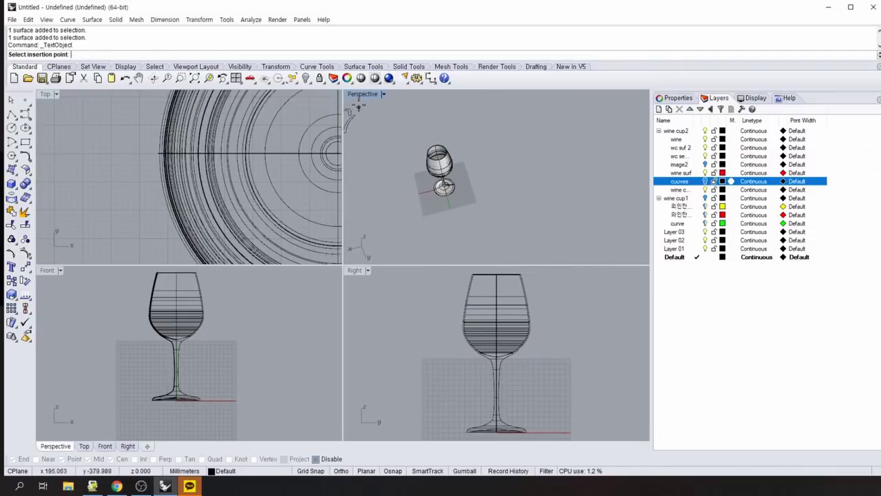
right_click(235, 78)
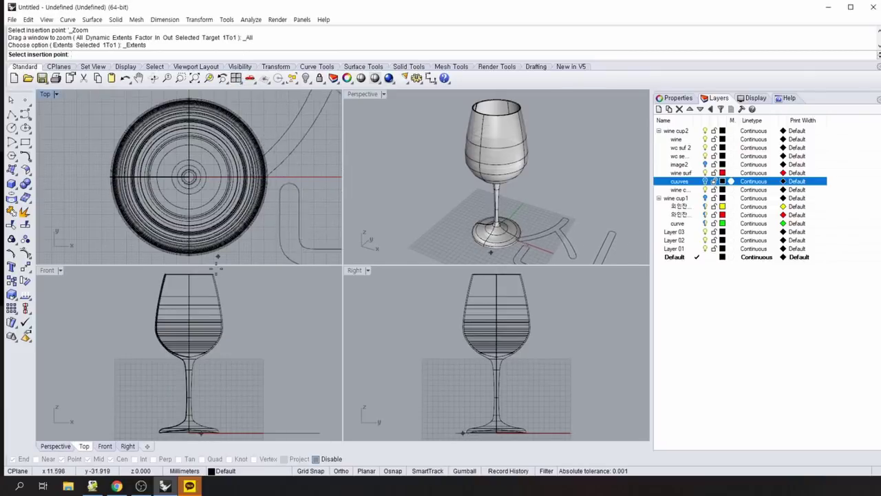
scroll(217, 269, down, 3)
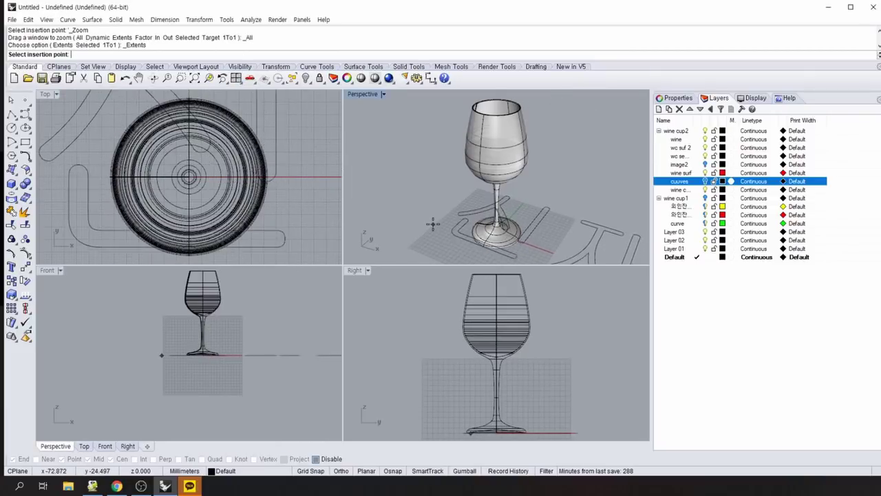
scroll(433, 224, down, 5)
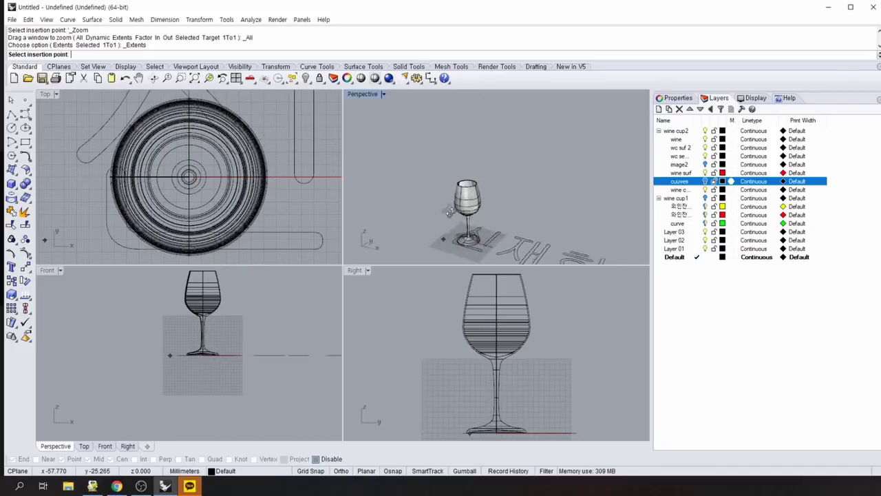
right_drag(449, 211, 468, 230)
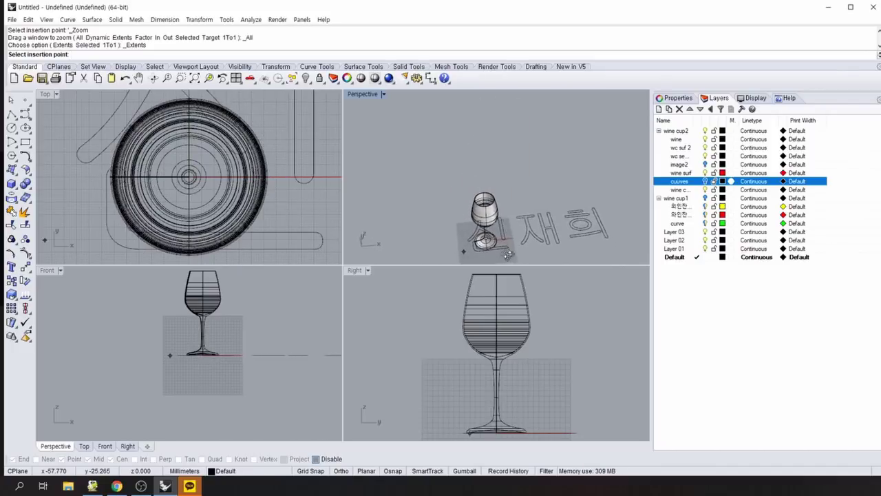
click(423, 186)
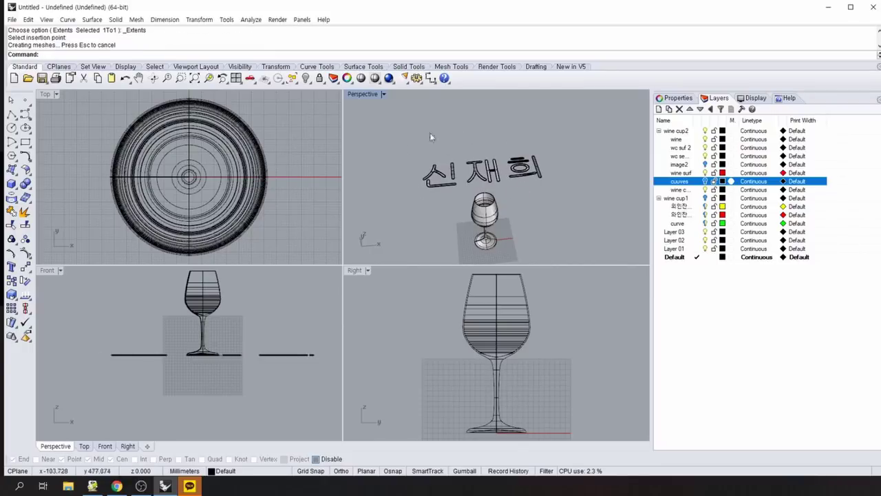
Repeat TextObject with the student ID number as solid text, placed just above the name.
right_click(393, 154)
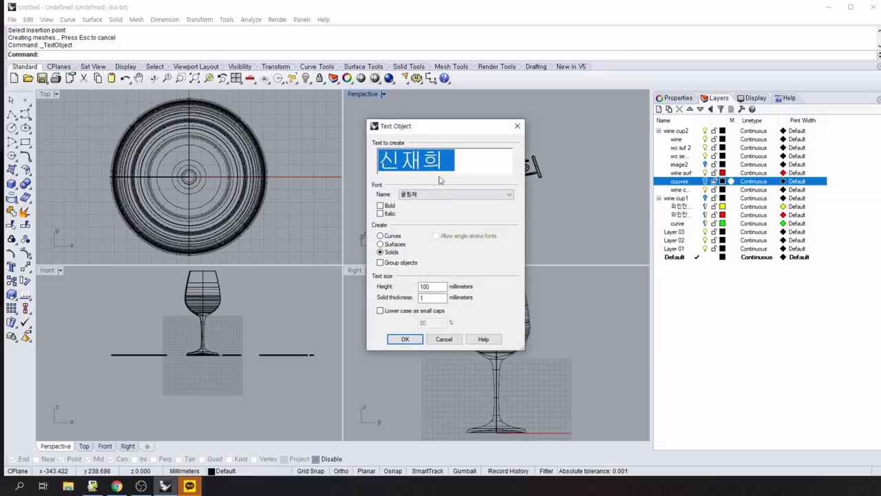
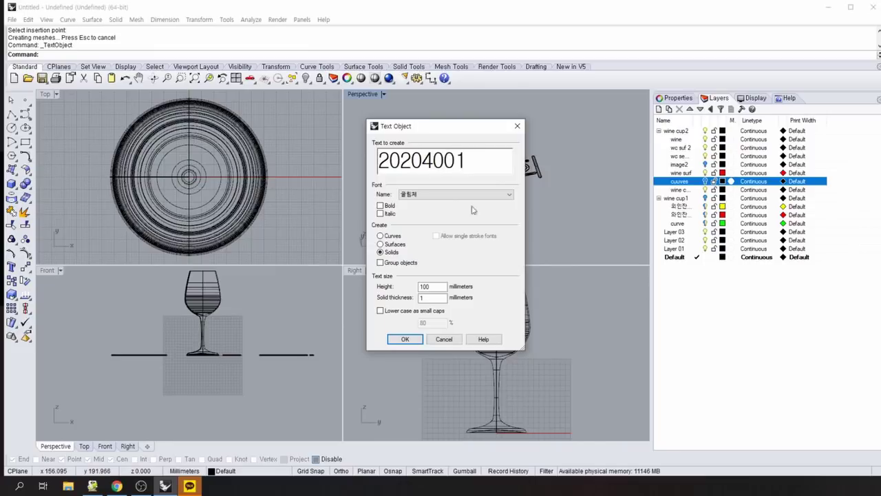
click(405, 339)
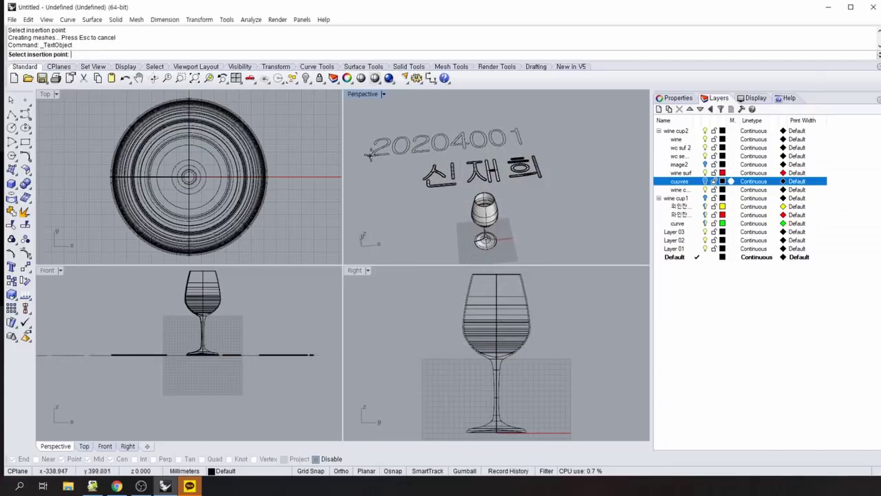
click(403, 159)
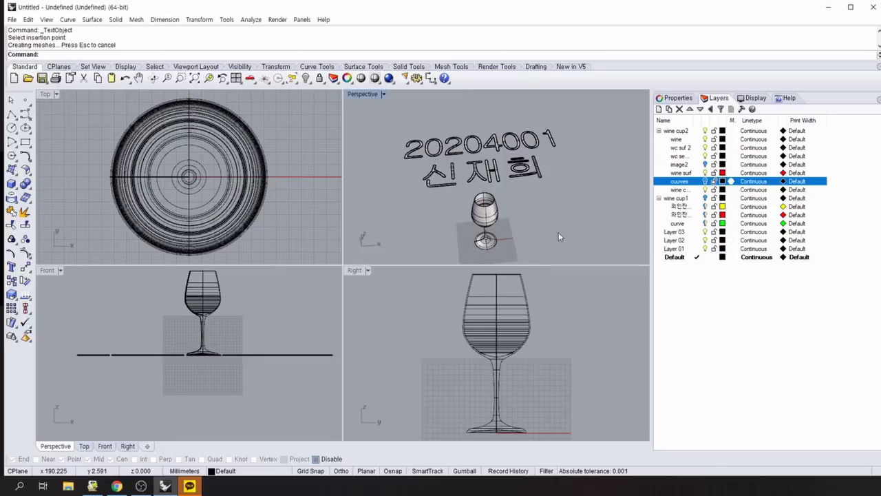
Maximize the Perspective viewport, then orbit and zoom out to see both text lines over the glass.
double_click(360, 93)
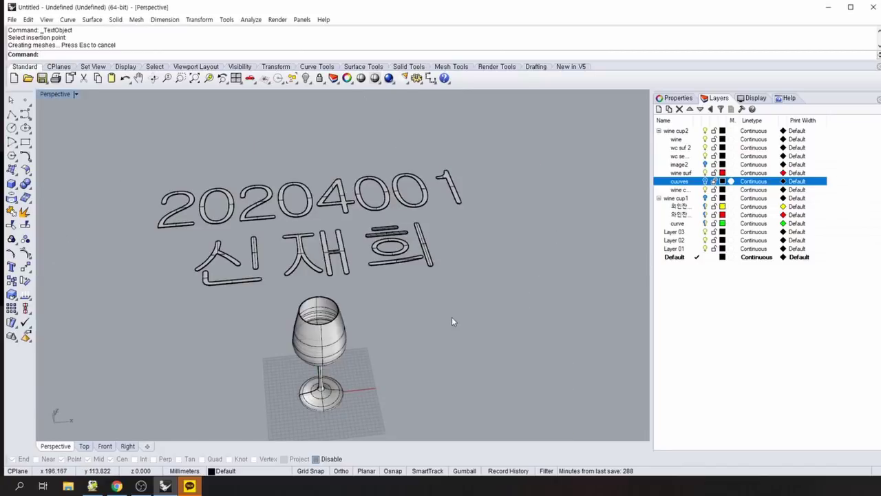
right_drag(451, 317, 510, 376)
scroll(451, 333, down, 4)
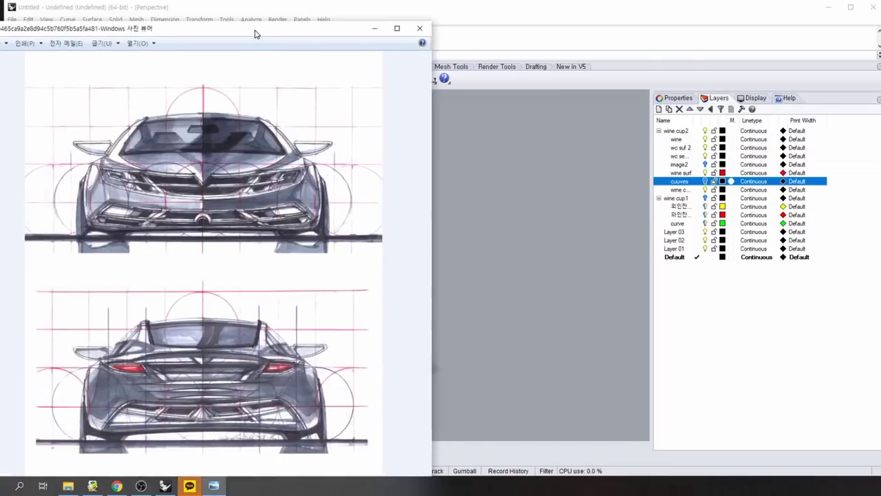
Move and resize the front-and-rear and top-view sketch windows across the upper screen.
mouse_move(255, 34)
mouse_down()
mouse_move(299, 20)
mouse_move(286, 11)
mouse_up()
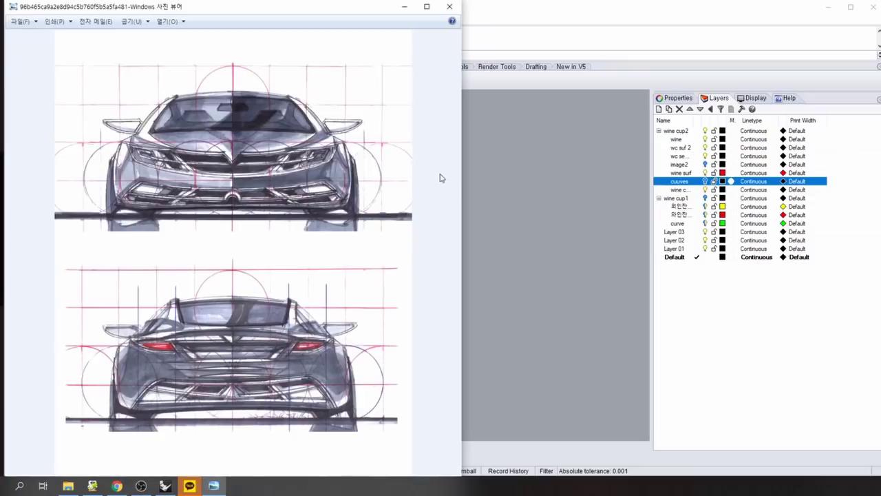
drag(460, 184, 205, 182)
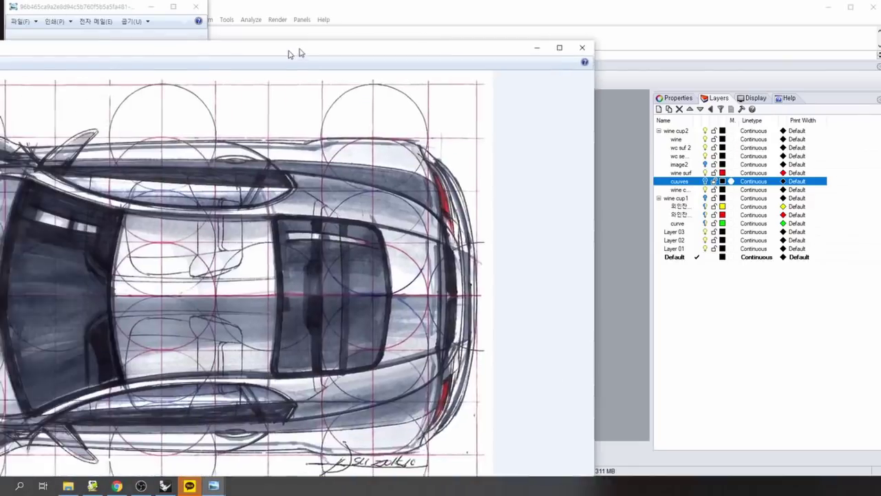
drag(292, 51, 445, 11)
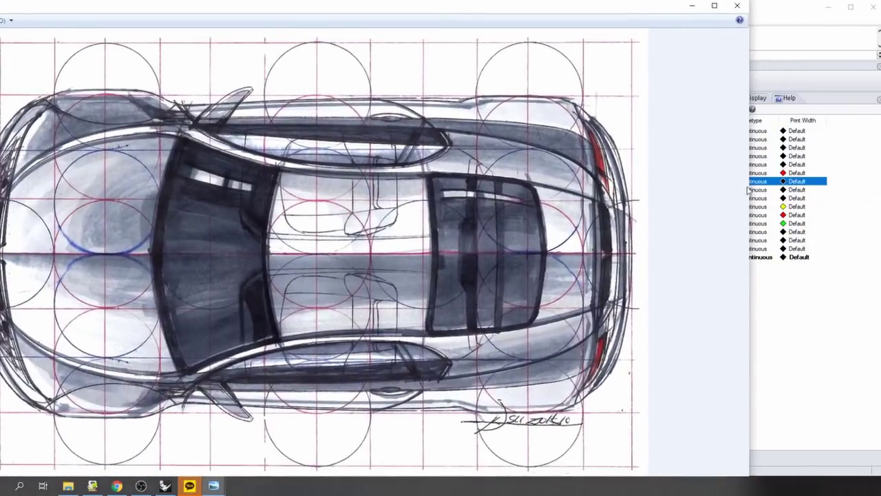
drag(742, 190, 124, 199)
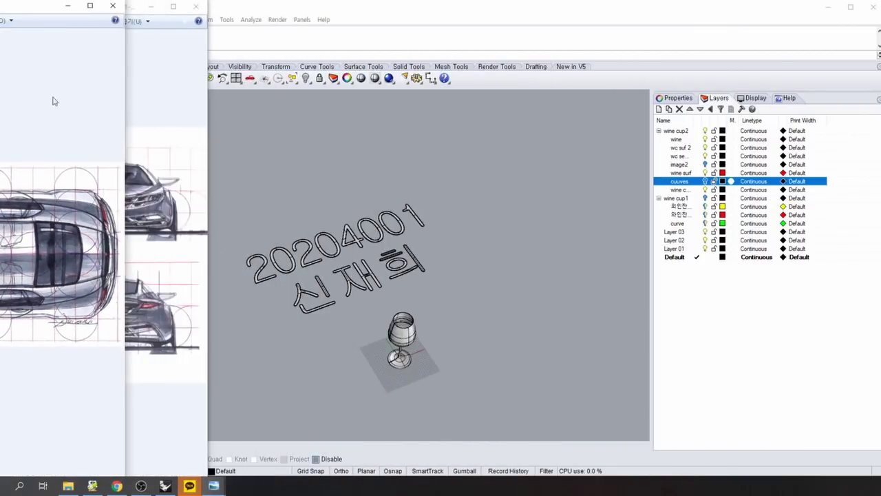
drag(23, 10, 410, 78)
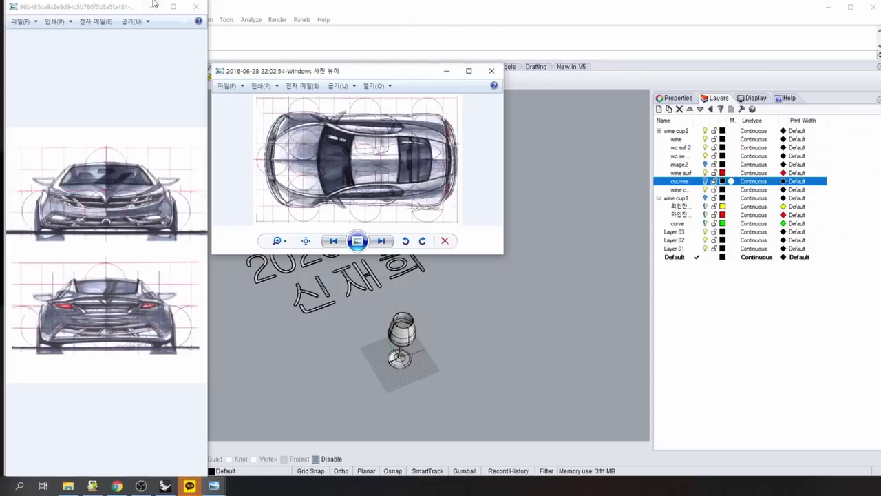
drag(158, 4, 131, 73)
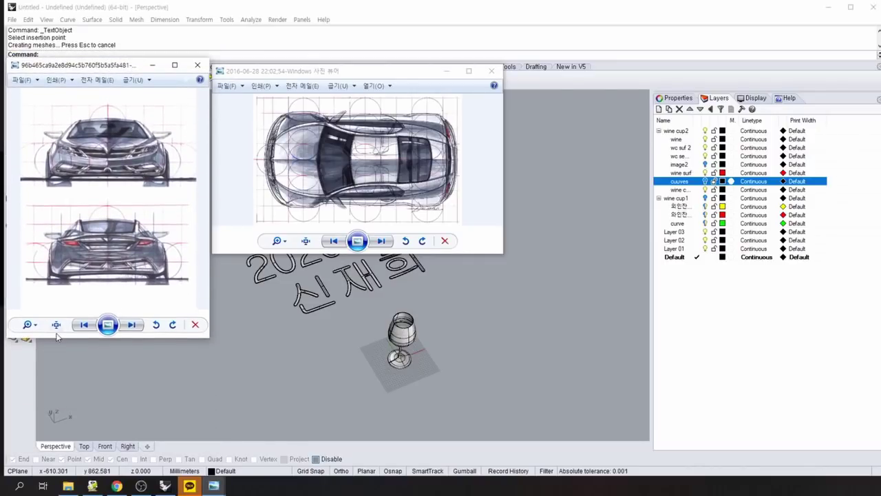
drag(54, 337, 55, 287)
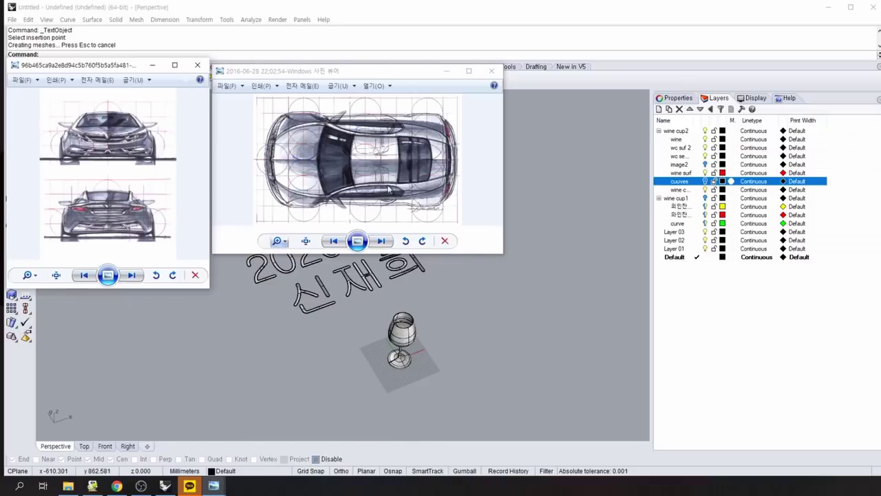
Shrink the top view, then tile the side, front three-quarter and rear three-quarter sketches around it.
click(397, 73)
drag(397, 73, 396, 70)
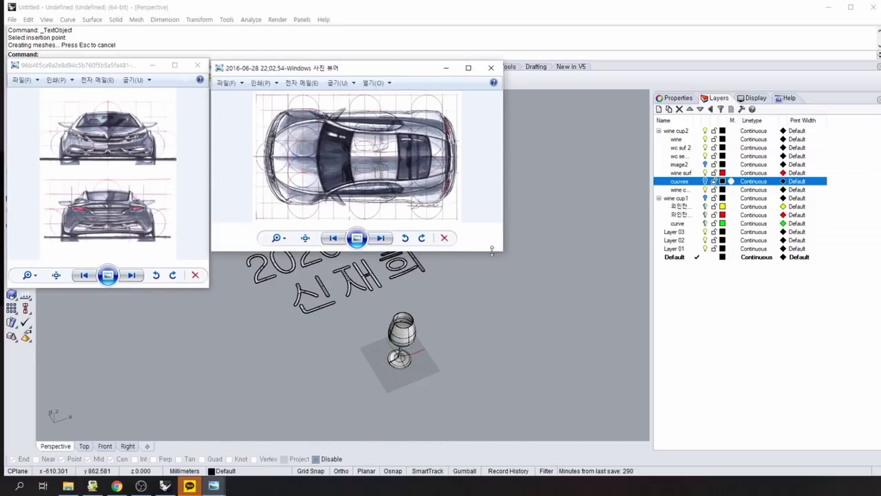
drag(502, 251, 425, 241)
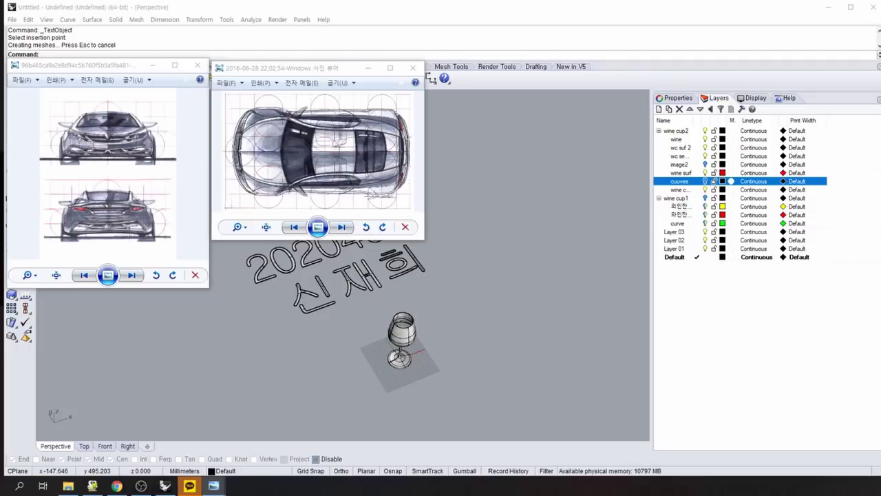
drag(305, 273, 532, 73)
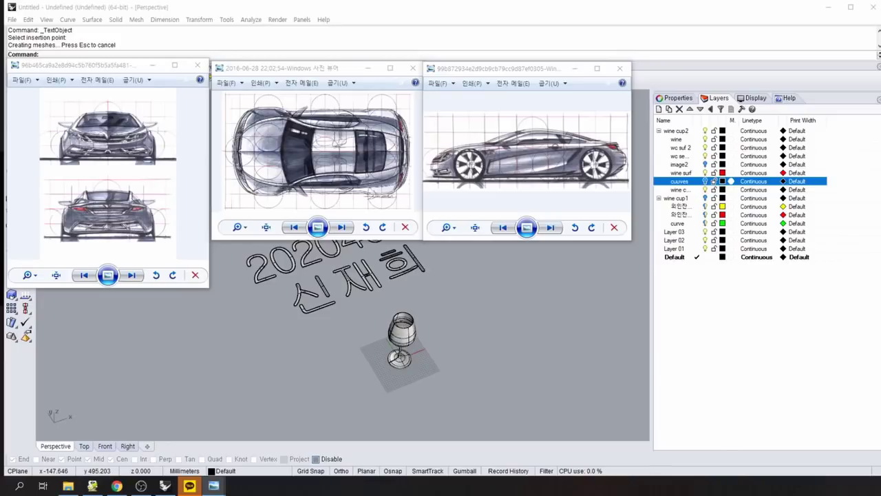
drag(326, 301, 553, 254)
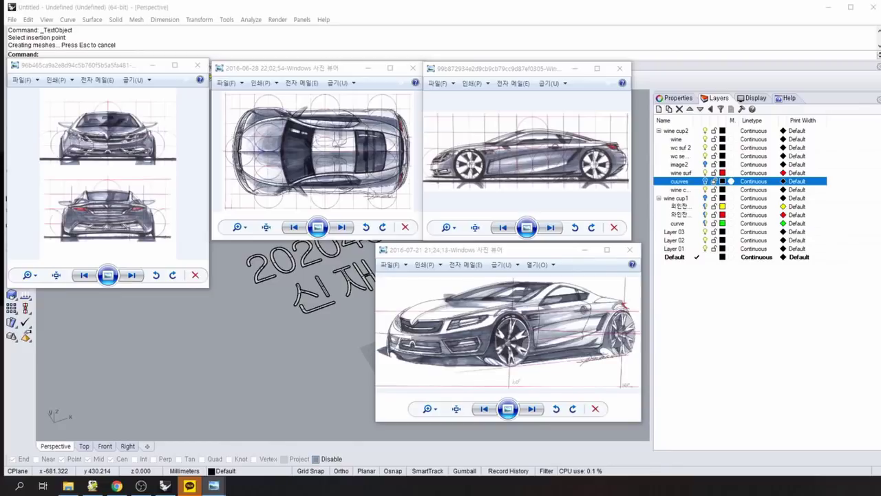
drag(177, 237, 241, 259)
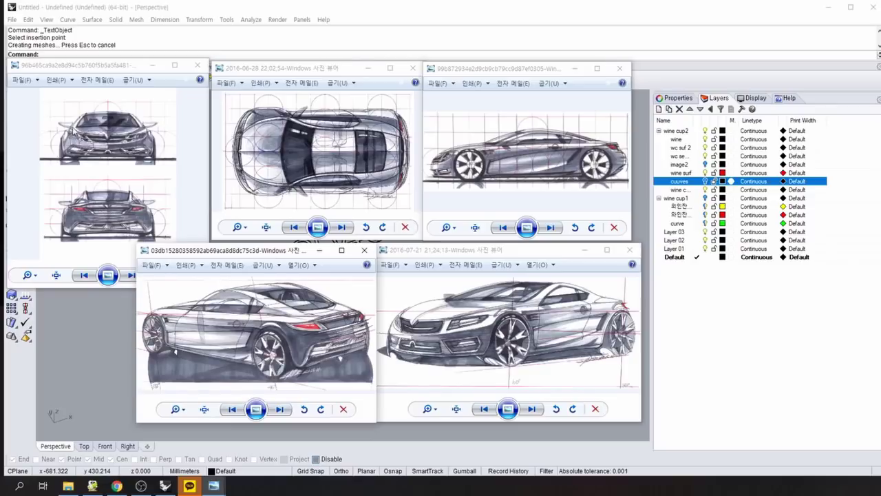